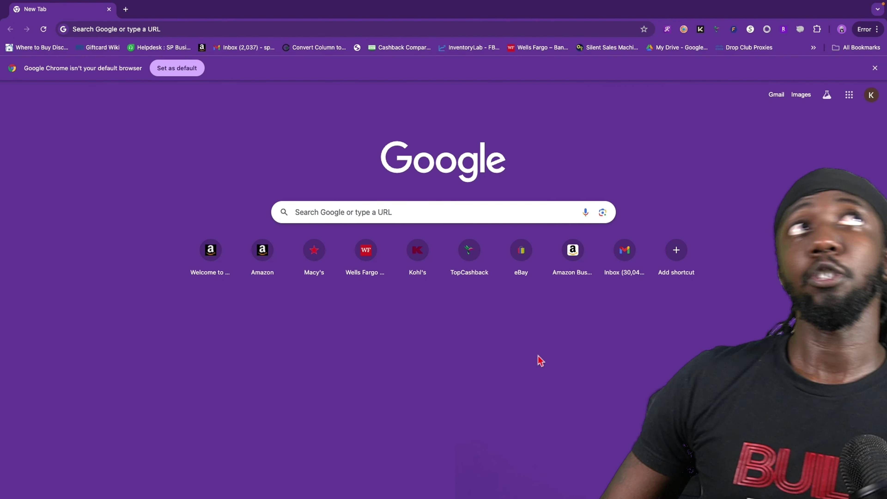
- Go to the Keepa website and open its Product Finder
left_click(271, 29)
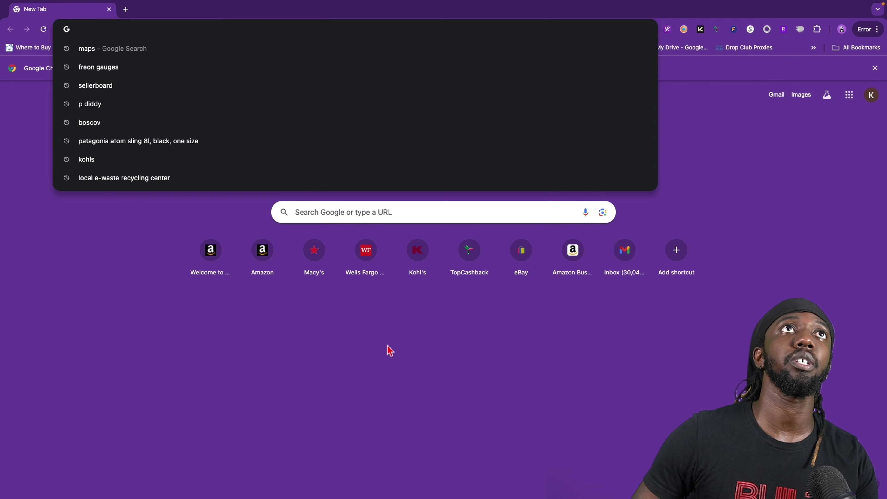
left_click(316, 231)
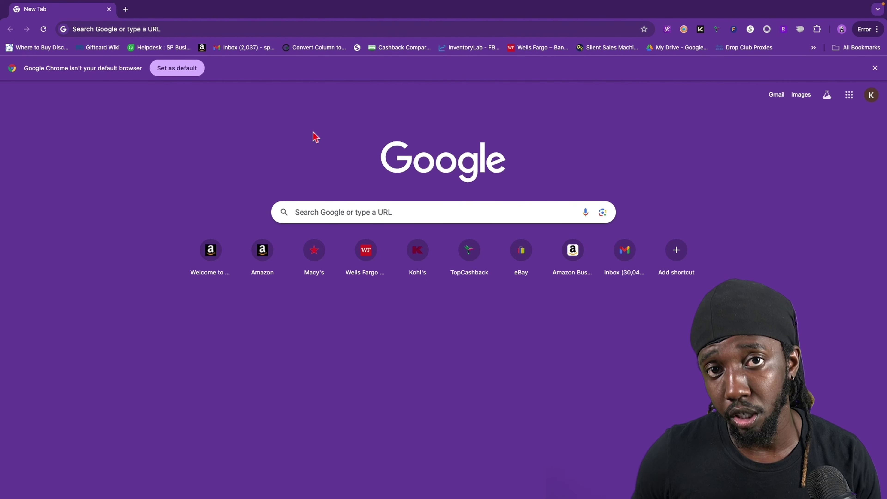
left_click(282, 28)
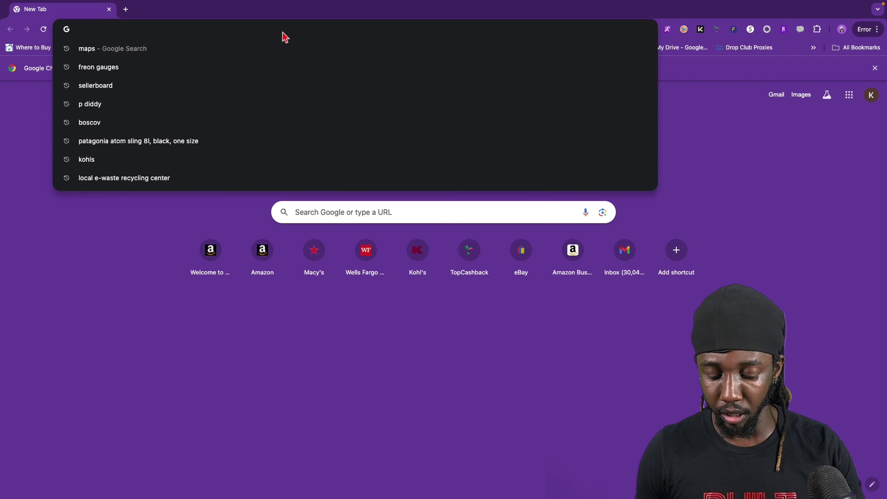
type("keepa")
key("Return")
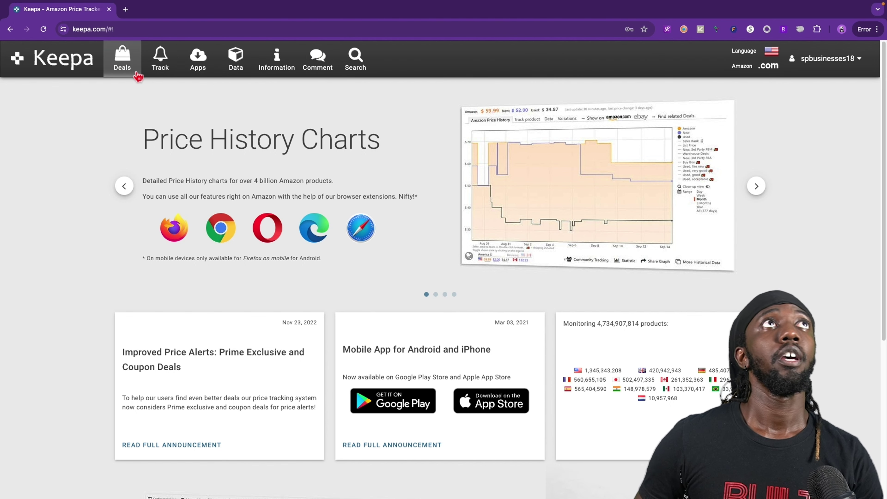
left_click(245, 72)
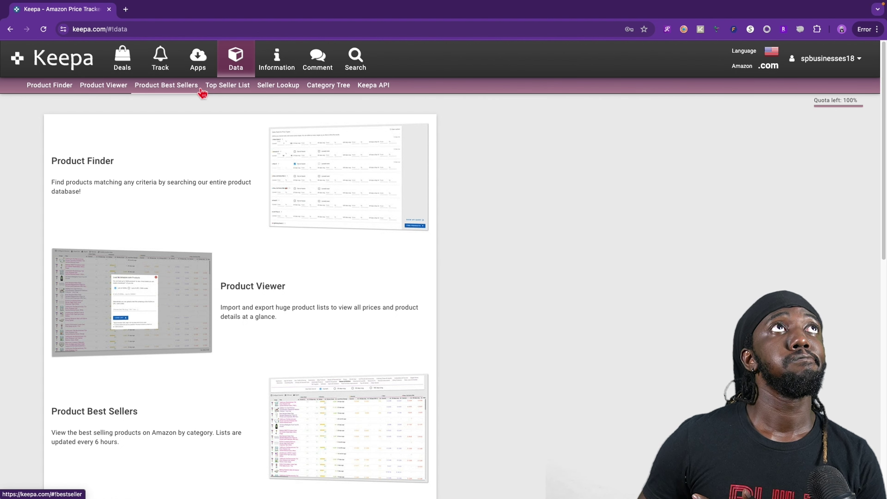
left_click(56, 87)
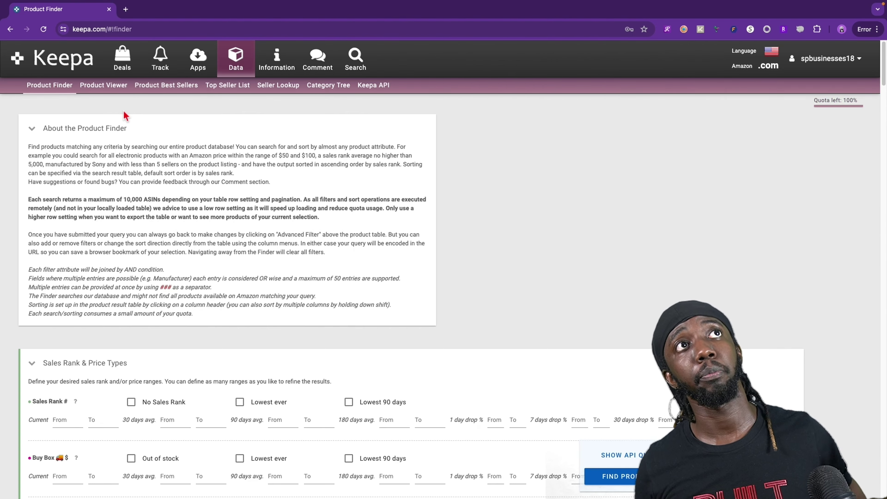
- Restrict the product Type filter under Title, Brand and more to backpack
scroll(125, 109, "down", 7)
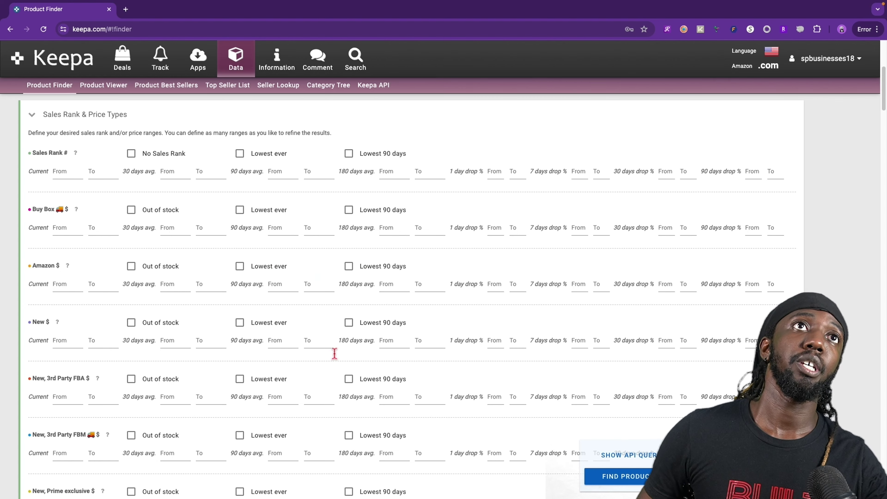
scroll(335, 360, "down", 10)
scroll(336, 361, "down", 15)
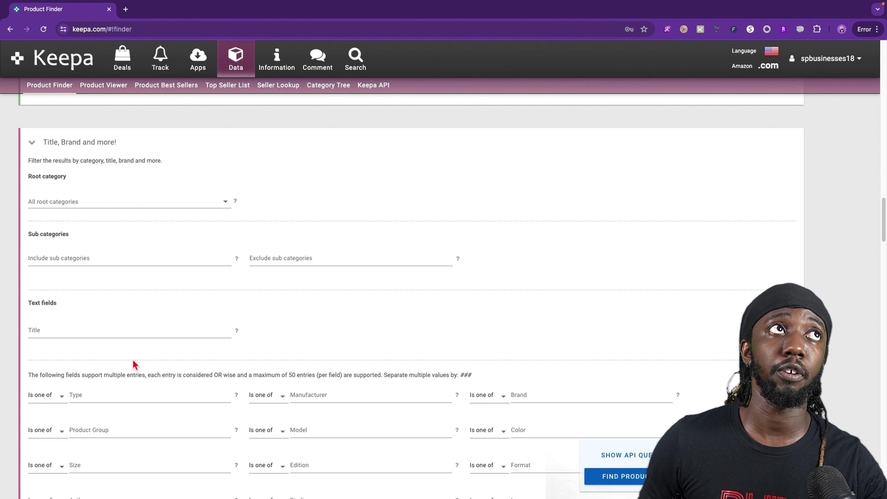
scroll(143, 374, "down", 2)
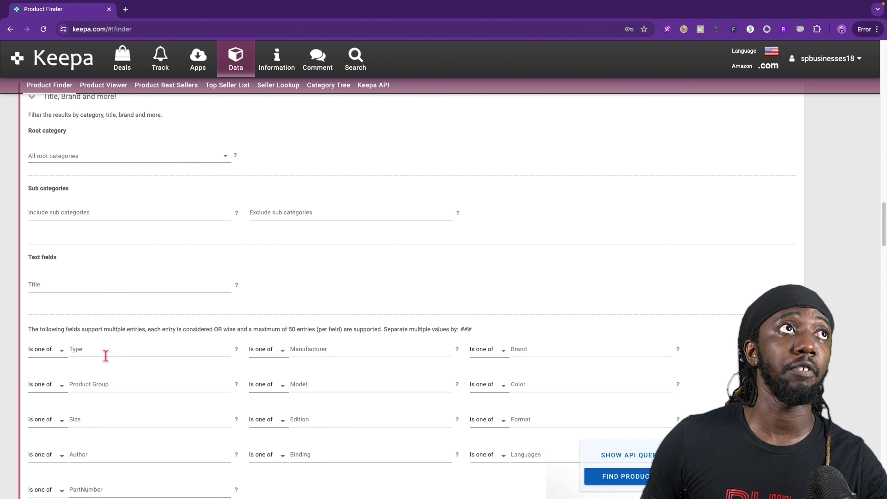
left_click(124, 356)
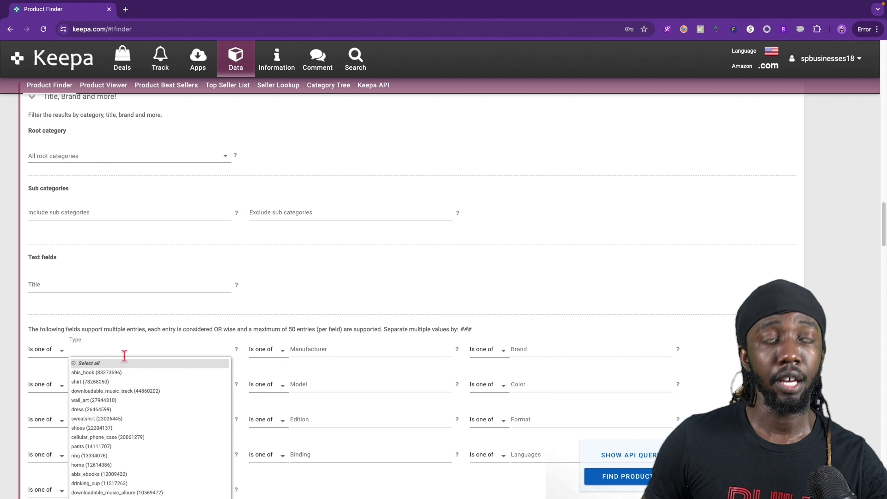
type("back")
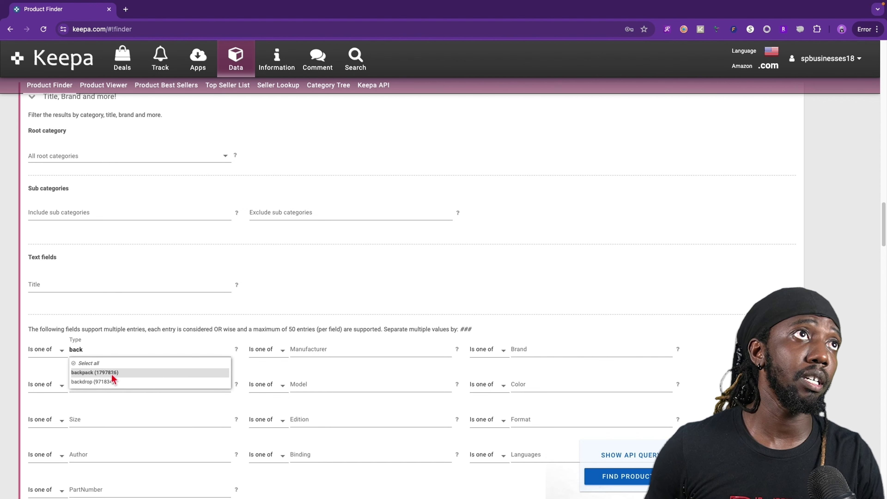
left_click(112, 374)
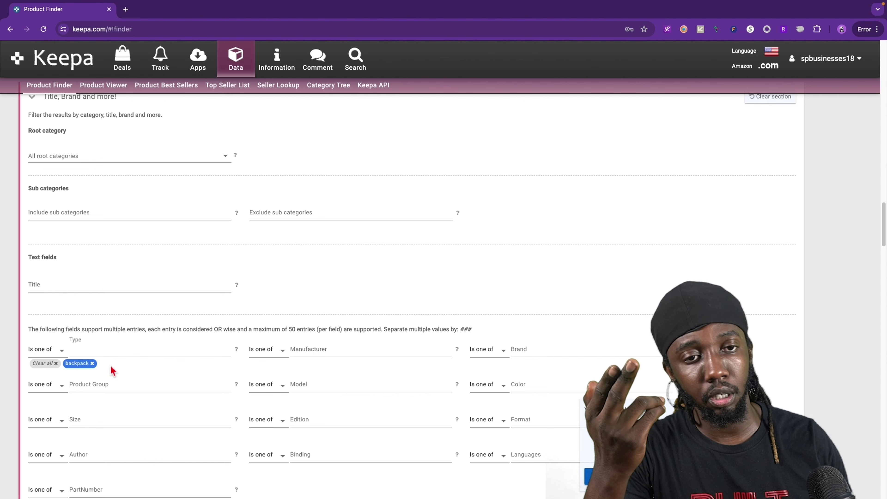
- Try adding calculator as a second product type and remove it from the Type filter again
left_click(112, 355)
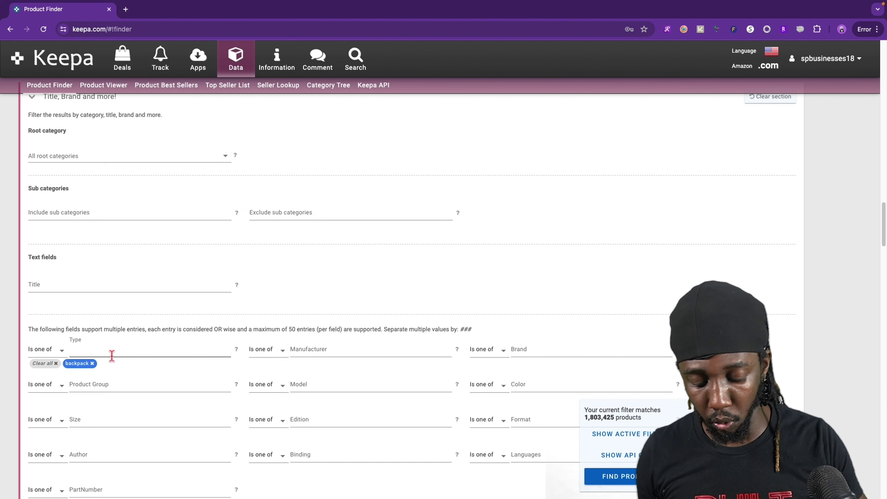
type("ca")
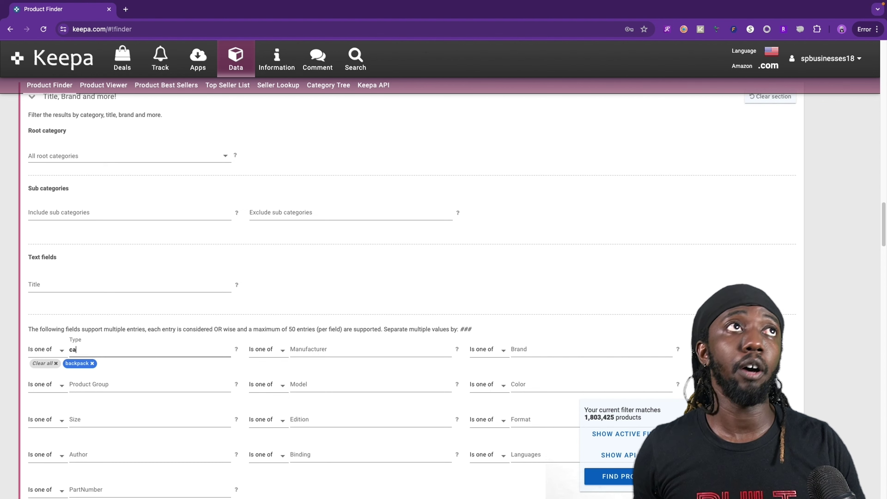
type("l")
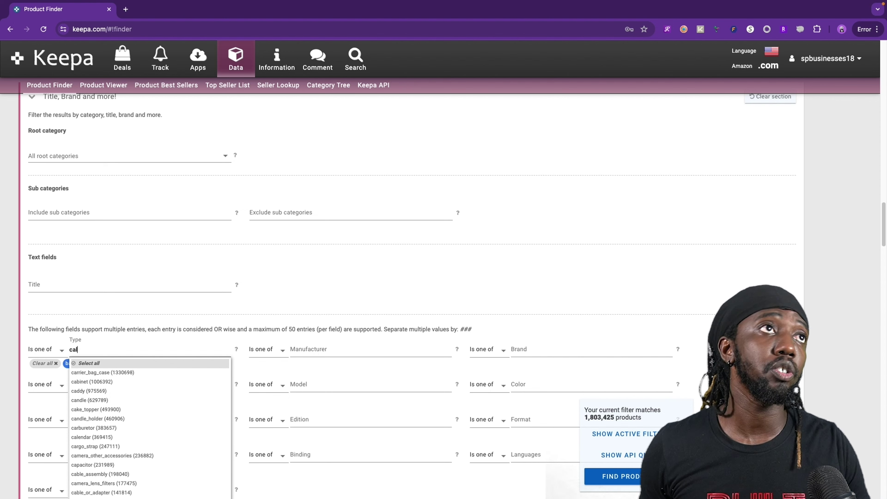
type("c")
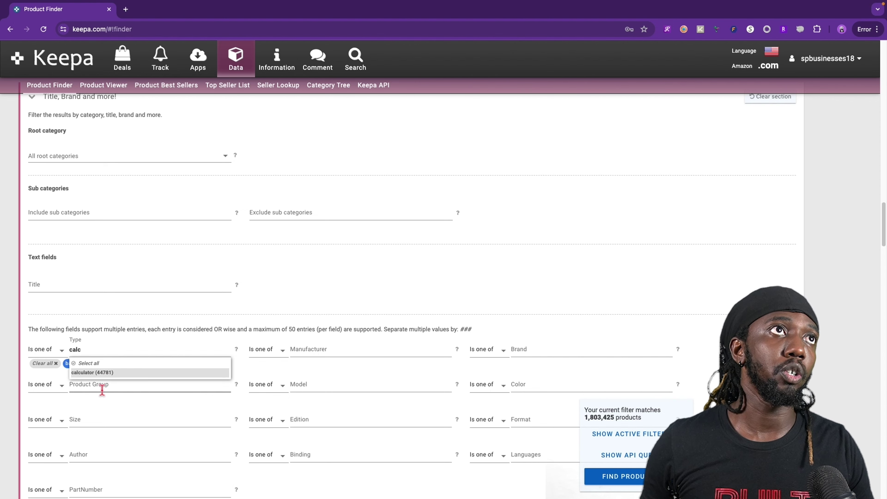
left_click(101, 373)
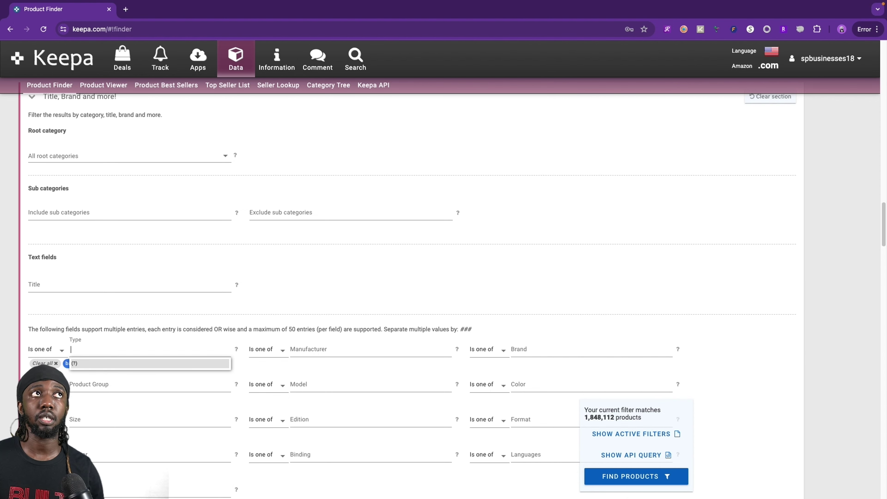
left_click(227, 318)
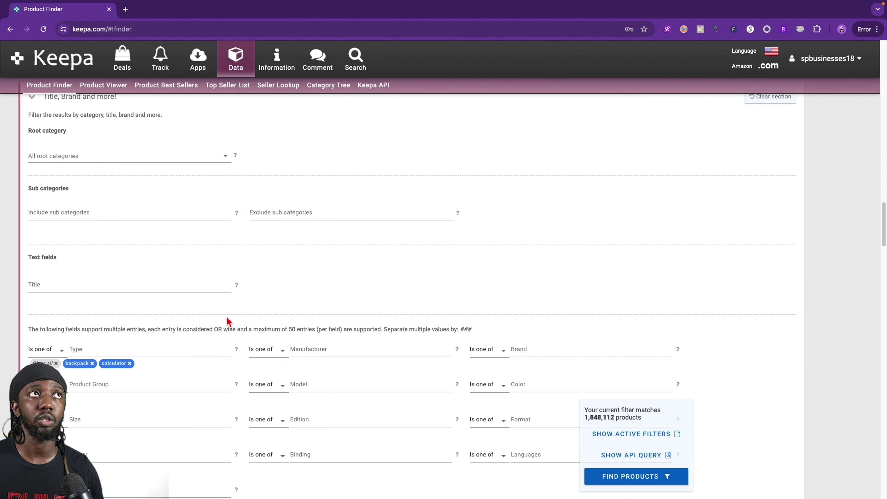
left_click(134, 368)
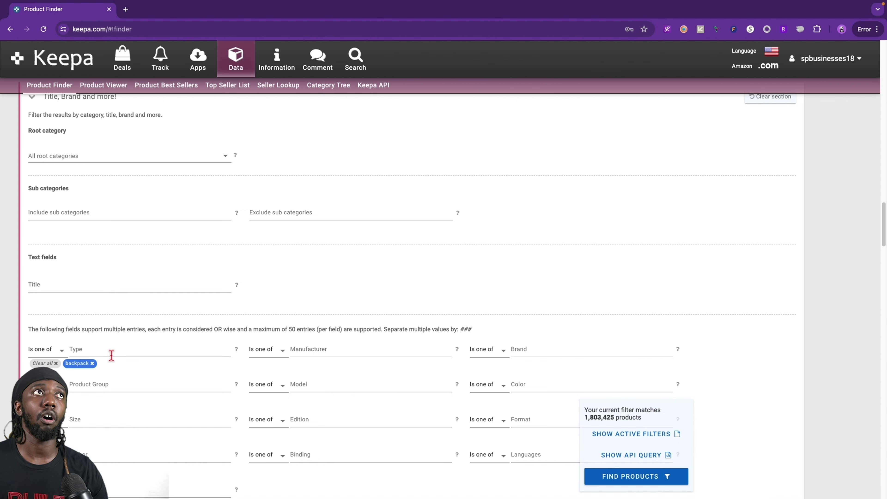
- Set the upper limit of the current Sales Rank filter to 100000 and check the number of matching products
scroll(192, 366, "up", 5)
scroll(275, 366, "up", 15)
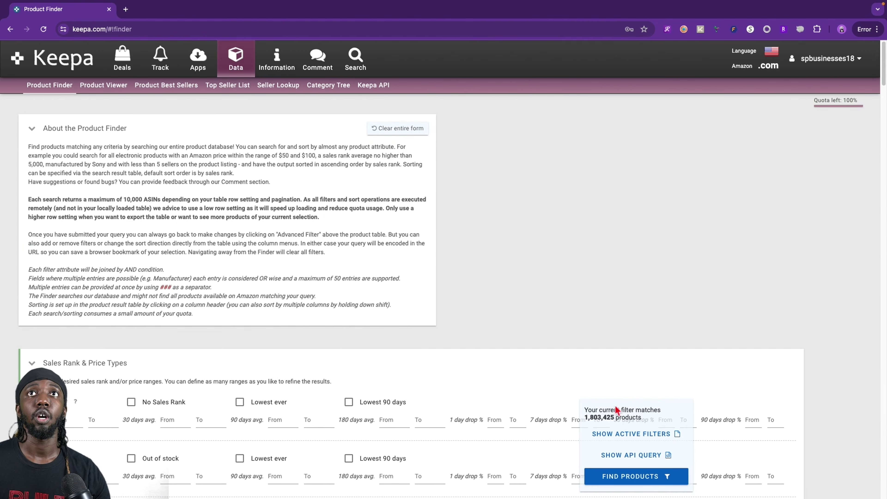
scroll(600, 416, "down", 2)
left_click_drag(587, 419, 621, 424)
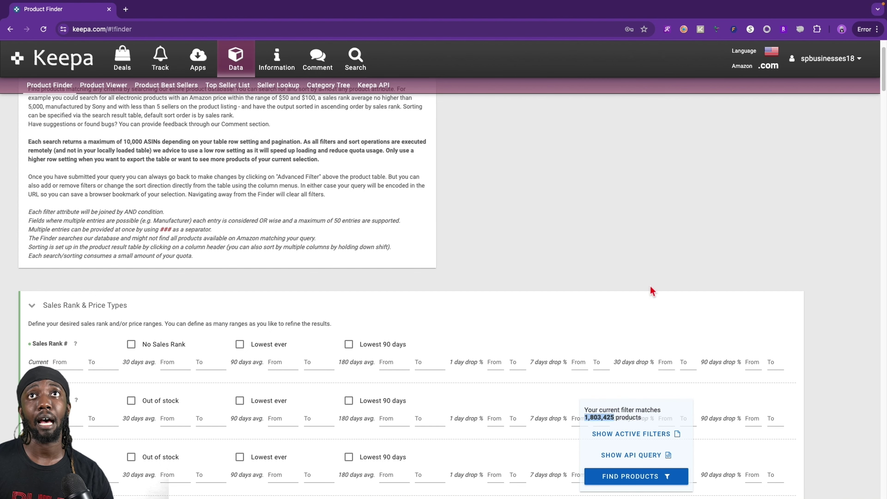
scroll(652, 291, "down", 2)
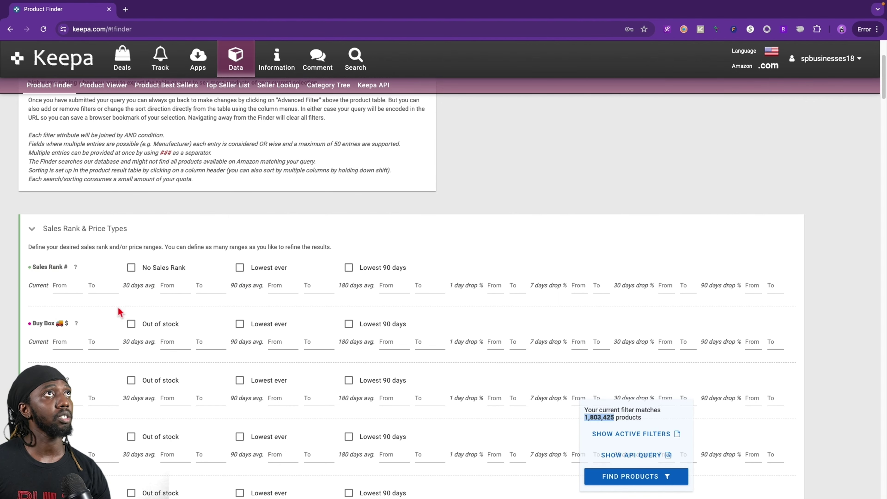
left_click(99, 294)
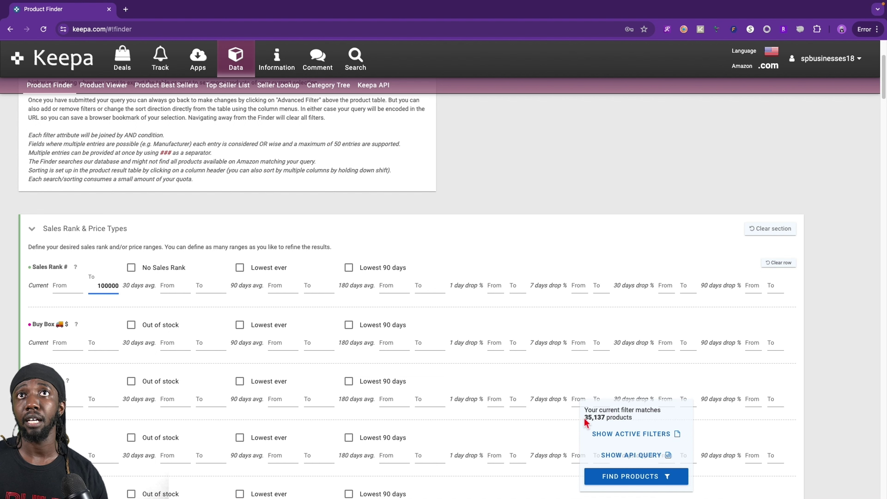
left_click_drag(585, 420, 607, 419)
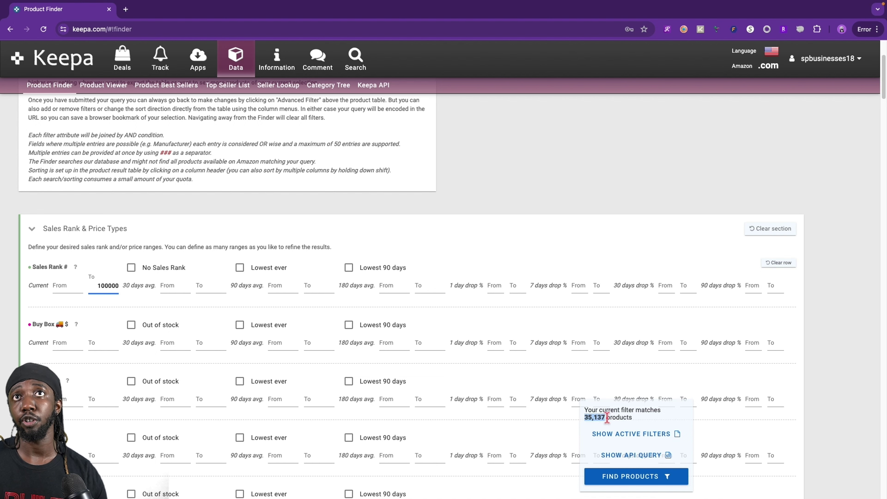
left_click(583, 217)
- Review the filter form and run the product search with the backpack and sales rank filters
scroll(572, 309, "down", 15)
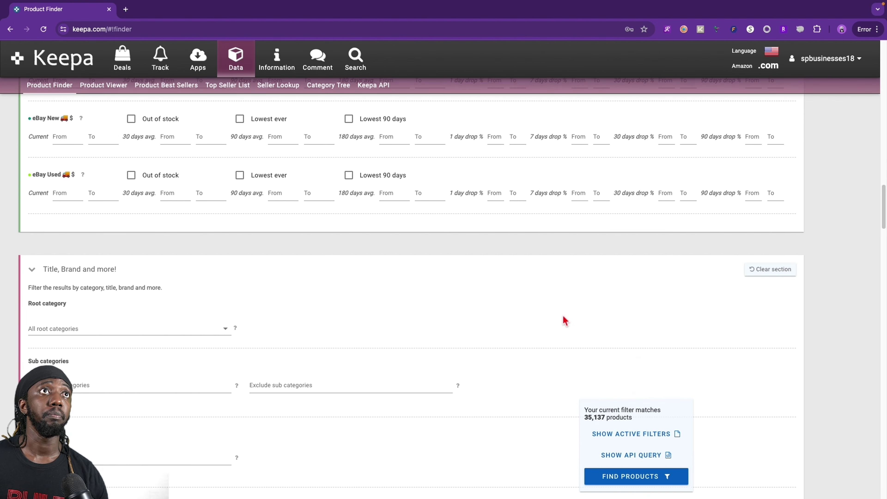
scroll(564, 319, "down", 8)
scroll(699, 365, "up", 5)
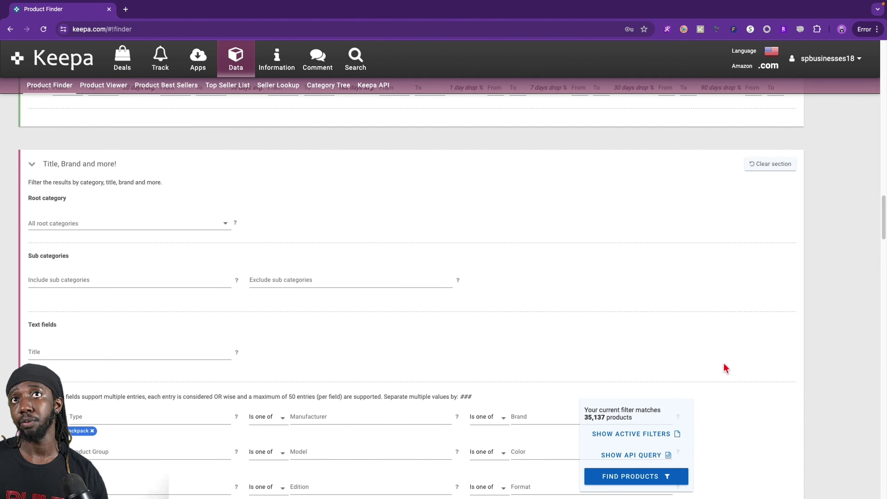
scroll(709, 371, "up", 10)
scroll(367, 273, "up", 3)
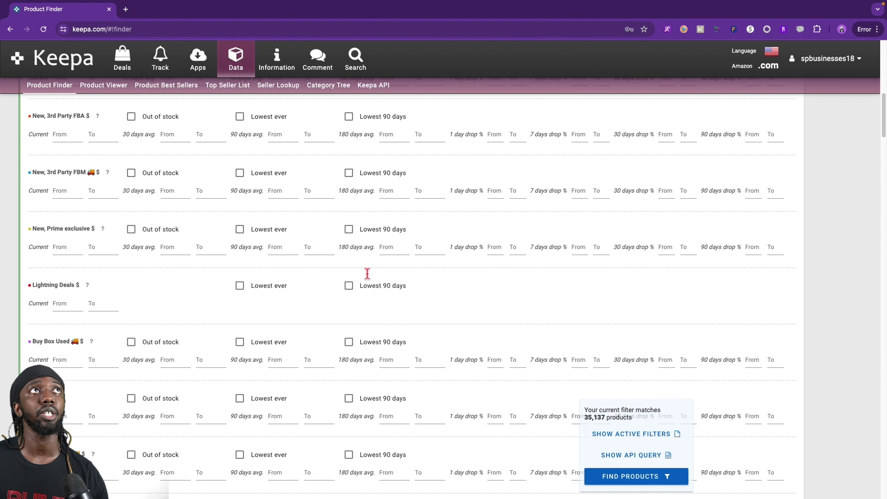
scroll(367, 273, "up", 10)
left_click(624, 477)
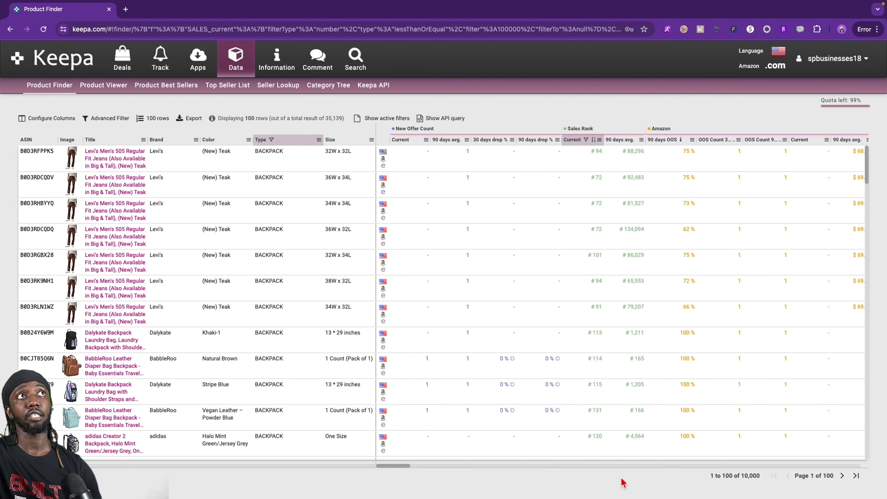
- Look through the product results table, examining the titles, brands, types, offer counts, sales ranks and Amazon out-of-stock figures
scroll(501, 420, "down", 3)
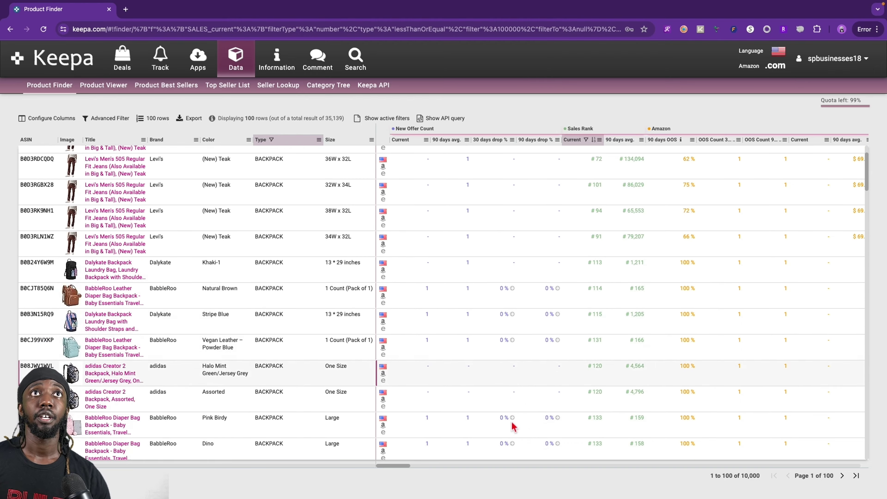
scroll(539, 439, "up", 3)
mouse_move(66, 309)
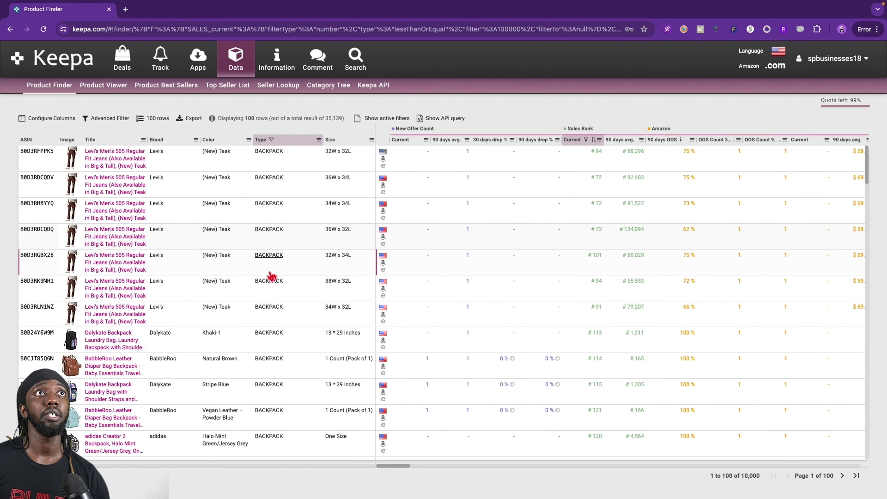
scroll(271, 433, "down", 10)
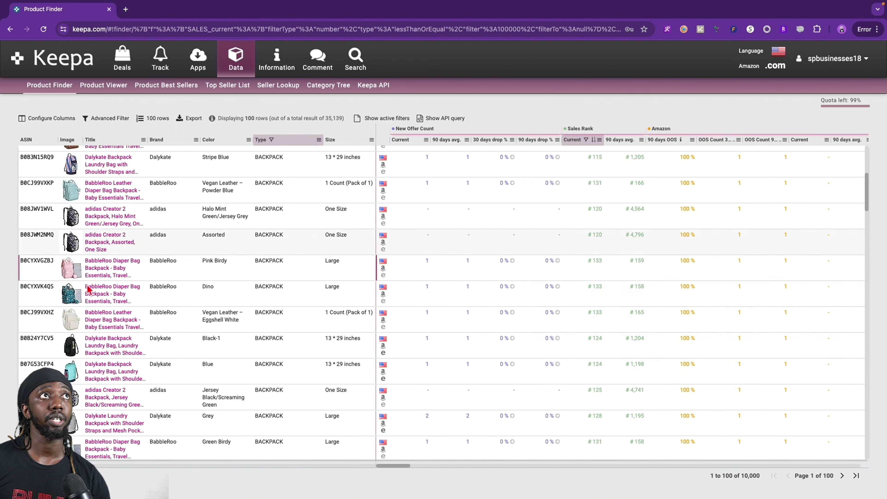
scroll(110, 391, "down", 10)
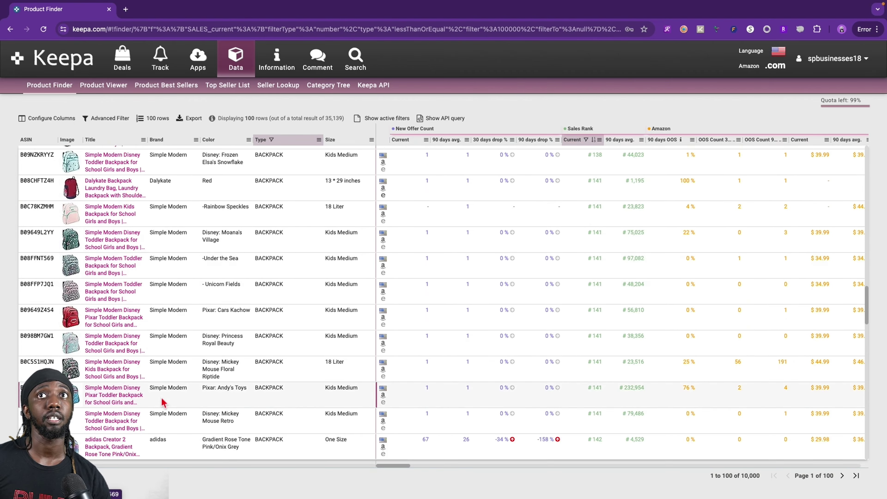
scroll(595, 455, "up", 10)
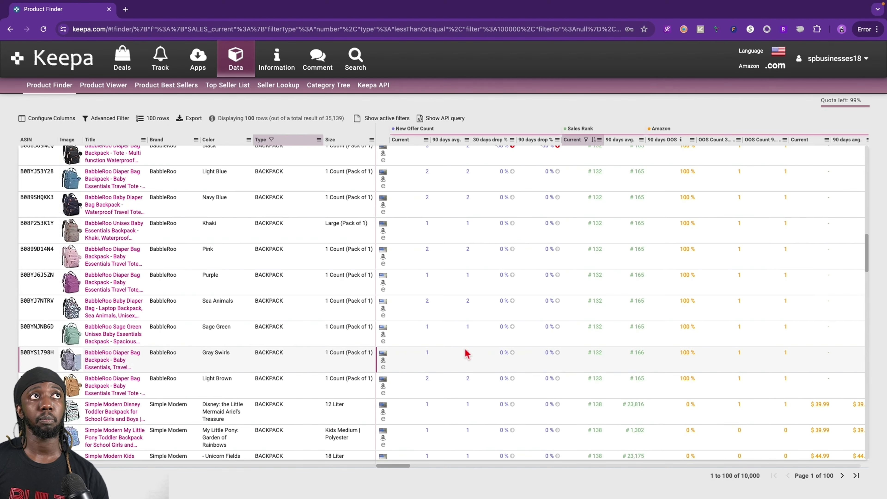
scroll(468, 353, "up", 10)
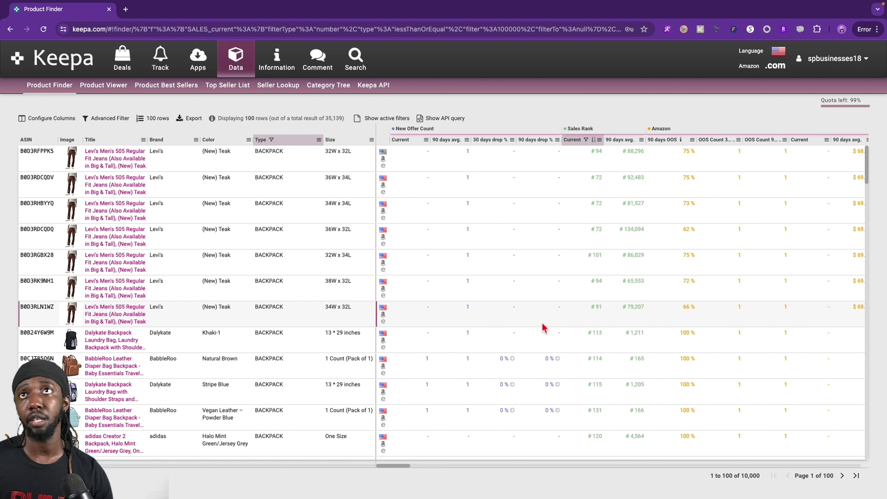
scroll(712, 284, "down", 10)
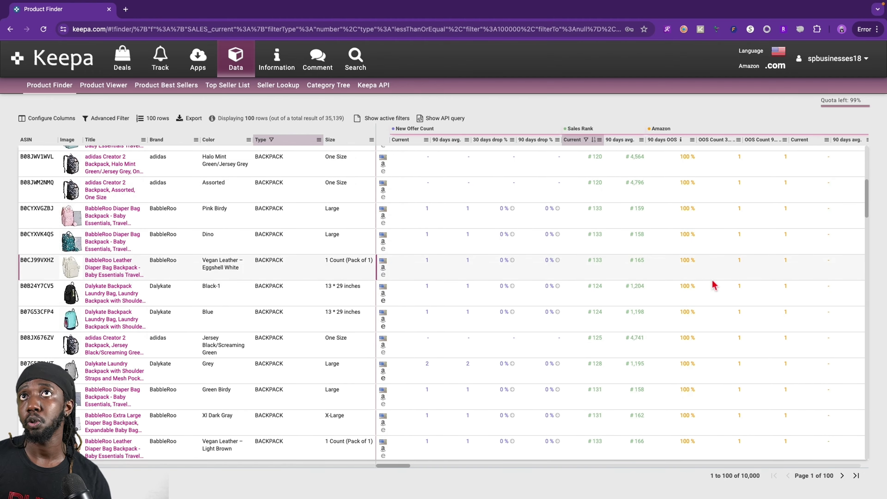
- Examine the price history of the Simple Modern Kids Backpack in Unicorn Fields and return to the results table
scroll(713, 283, "down", 10)
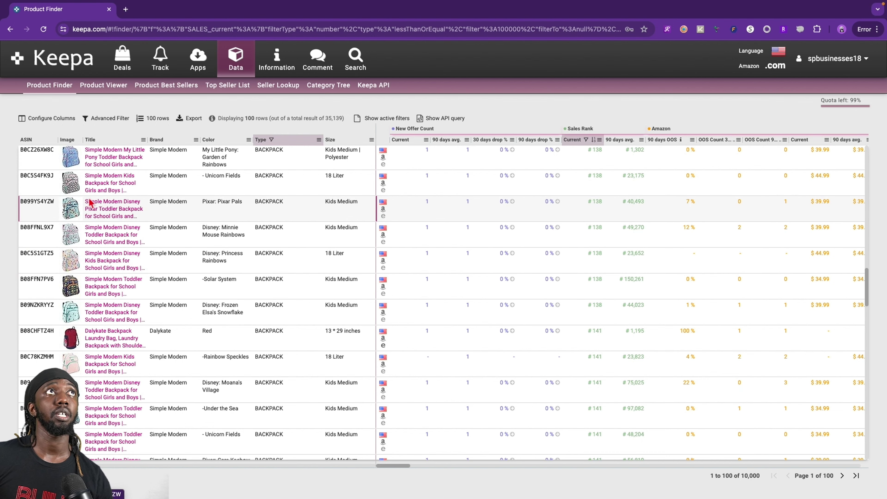
mouse_move(99, 191)
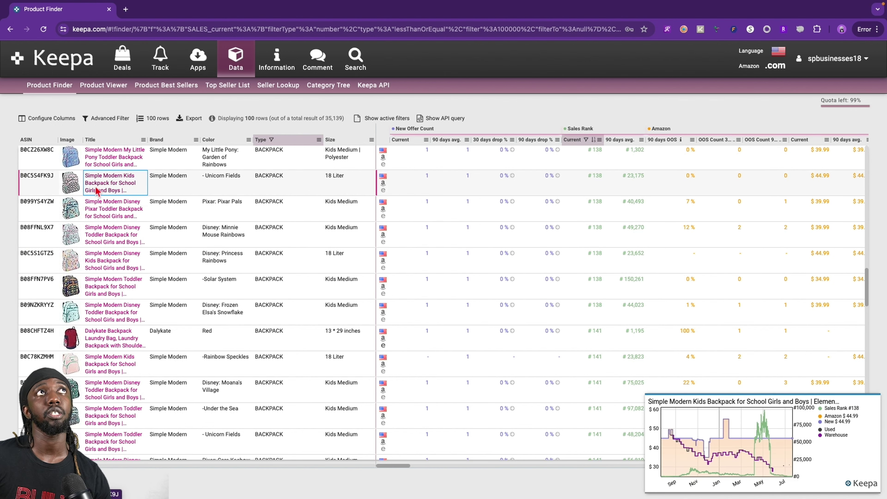
left_click(99, 192)
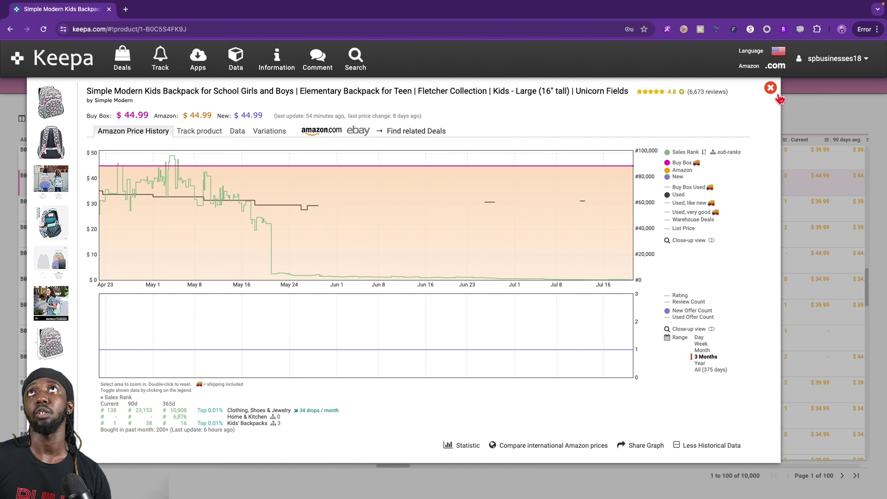
left_click(770, 87)
- Filter the results to products whose Amazon 90-day out-of-stock percentage is greater than or equal to 90
scroll(120, 379, "down", 2)
mouse_move(102, 386)
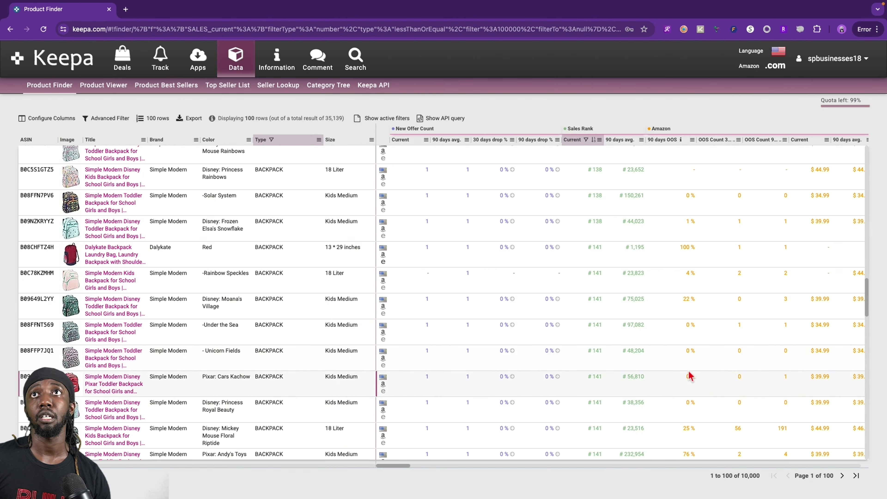
scroll(682, 419, "down", 1)
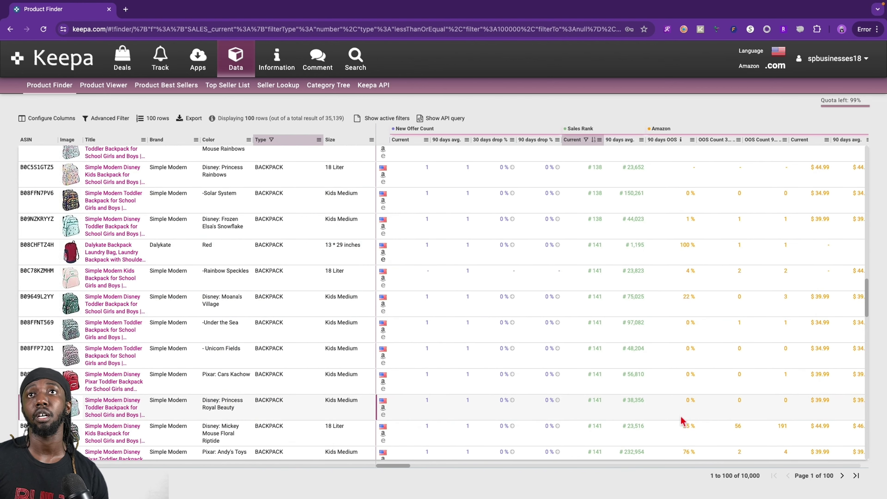
scroll(682, 420, "down", 2)
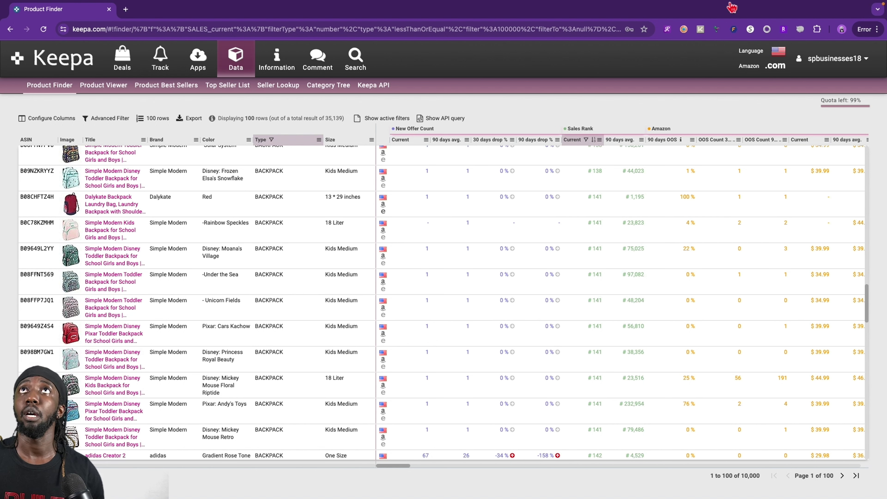
left_click(692, 140)
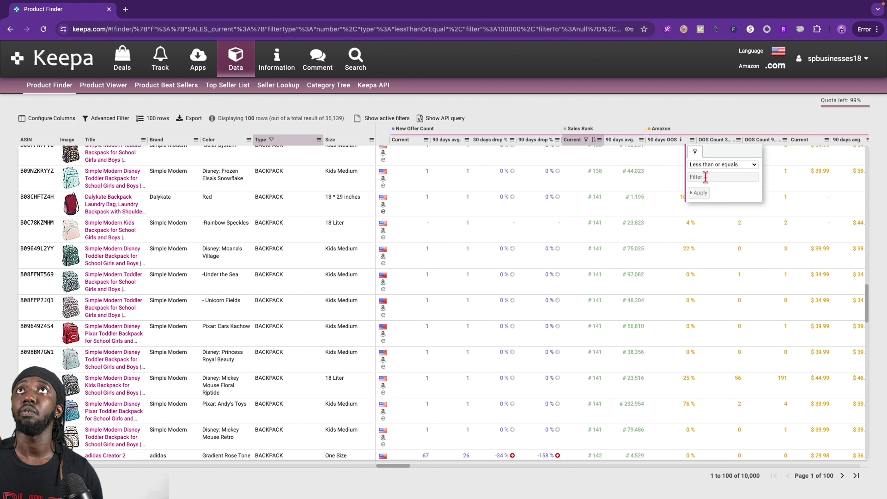
left_click(726, 165)
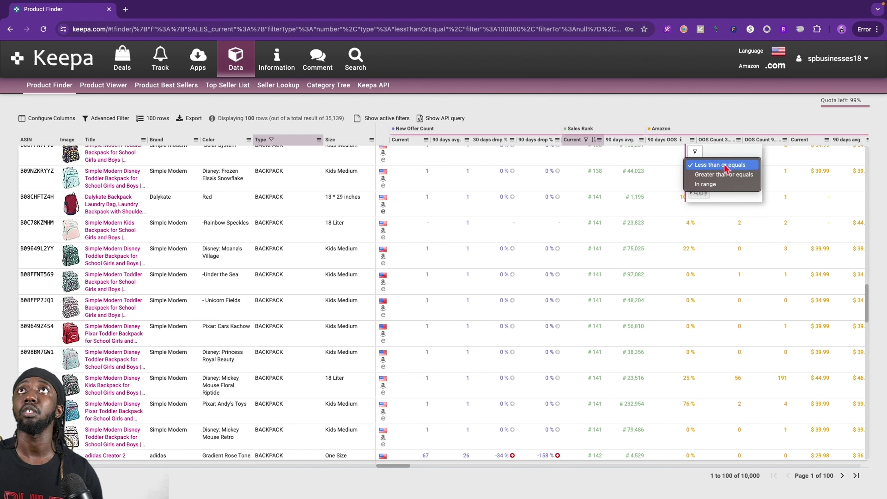
left_click(734, 174)
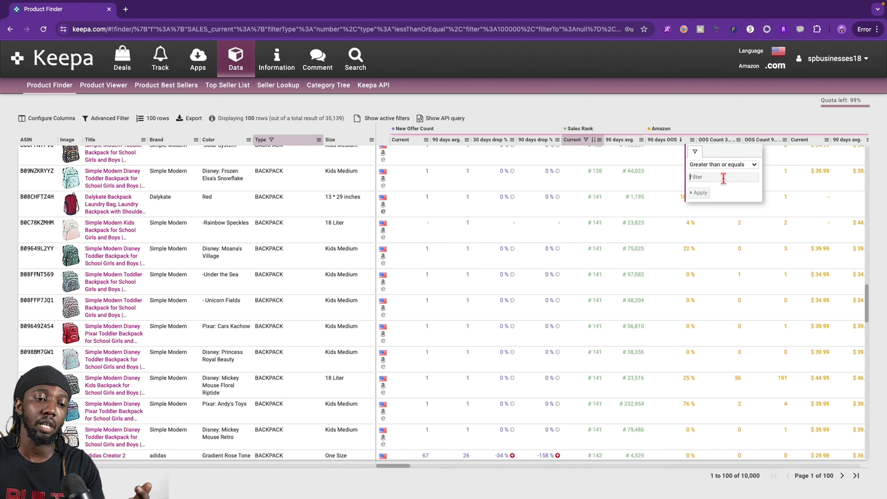
left_click(723, 177)
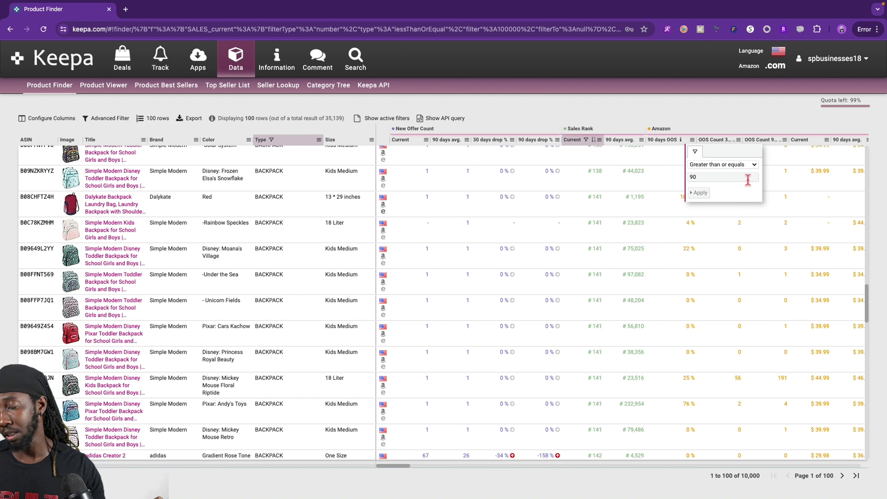
left_click(696, 199)
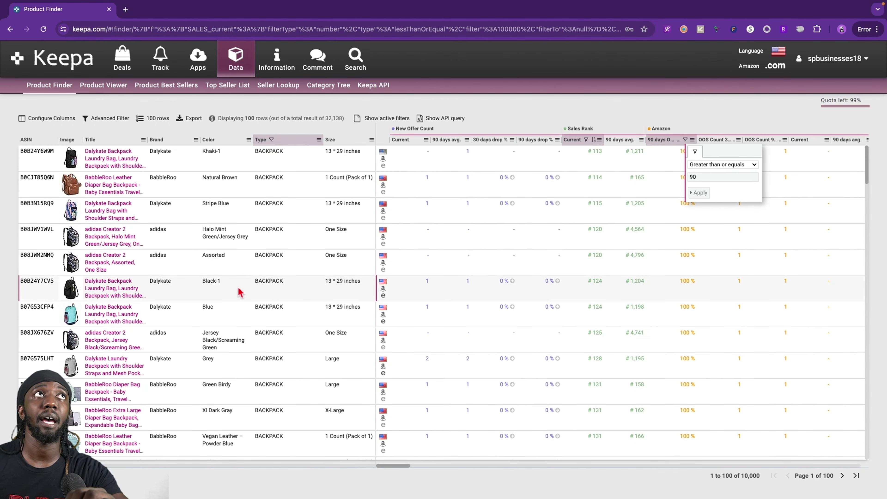
left_click(686, 151)
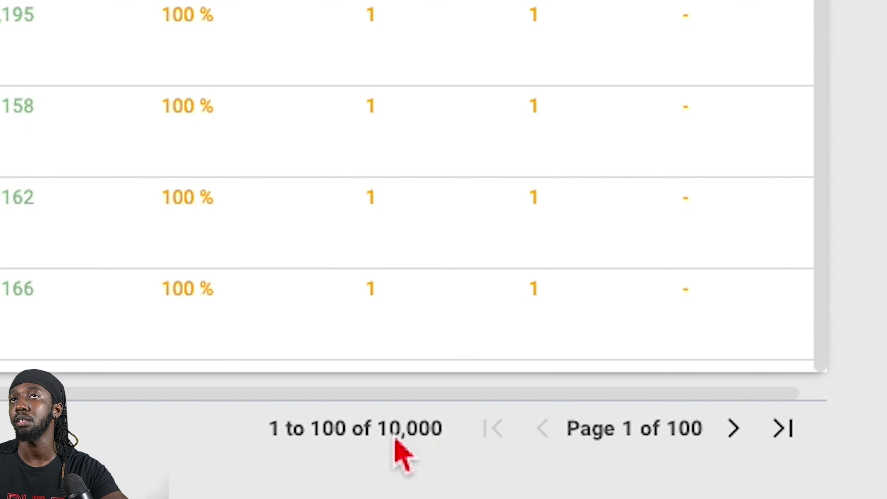
- Look through the filtered backpacks and check what Amazon's 30-day OOS Count column means
scroll(122, 432, "down", 5)
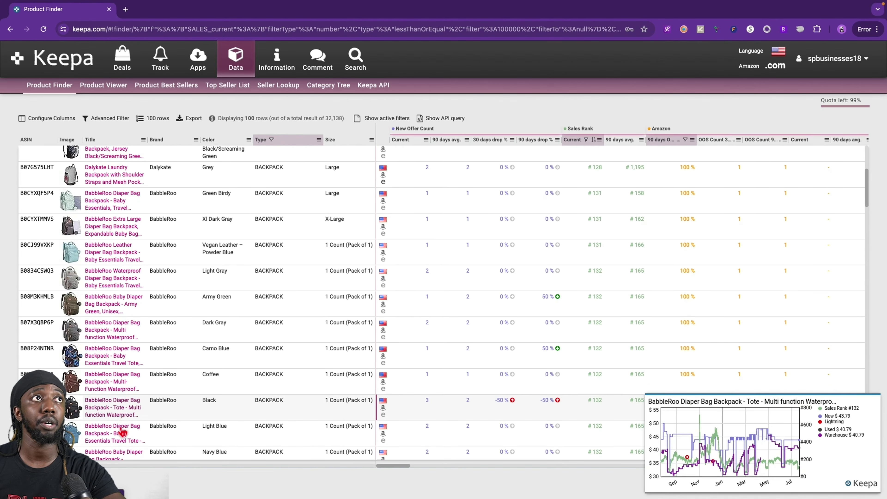
scroll(122, 433, "down", 10)
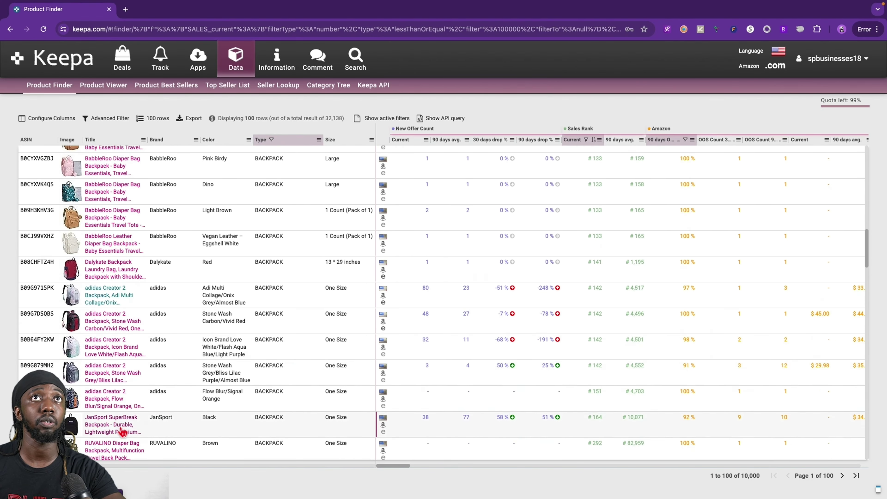
scroll(275, 395, "up", 5)
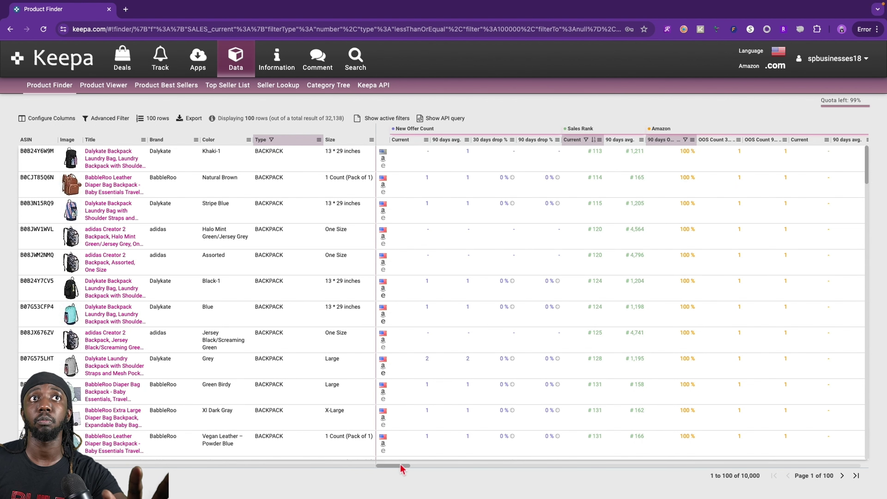
left_click_drag(401, 468, 382, 458)
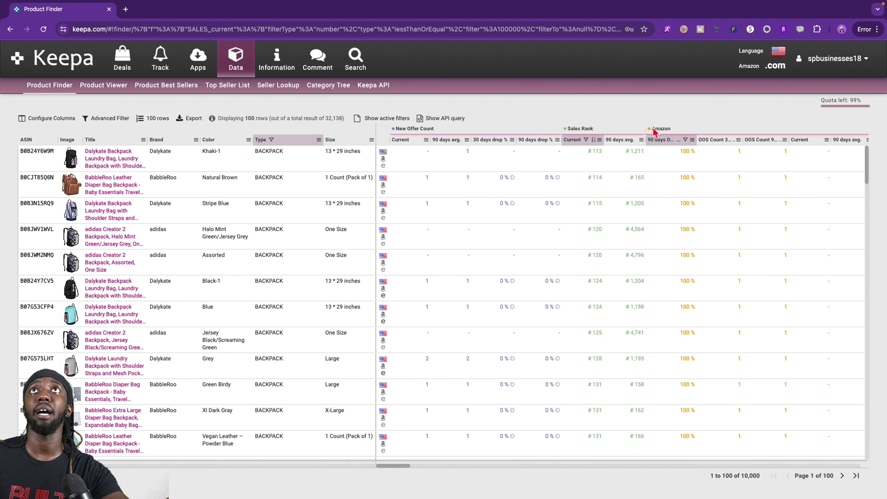
mouse_move(713, 147)
left_mouse_down()
mouse_move(737, 150)
mouse_move(485, 150)
mouse_move(768, 150)
mouse_move(721, 144)
left_mouse_up()
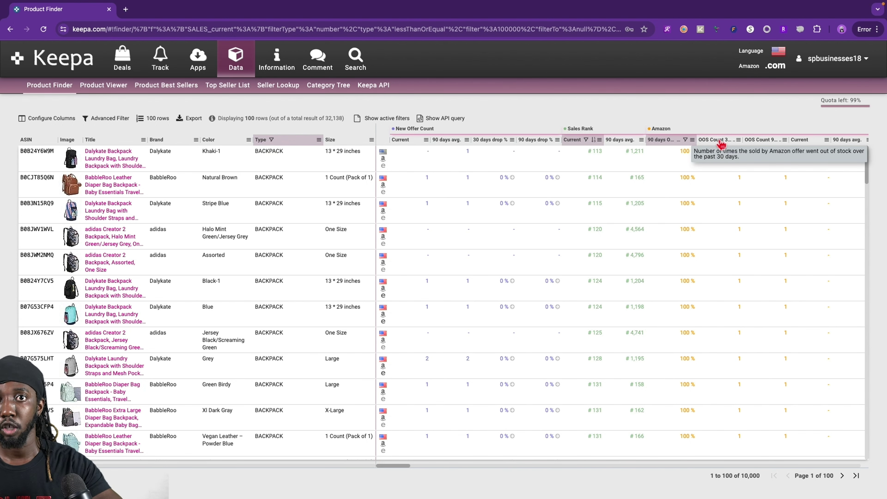
left_click_drag(398, 466, 363, 461)
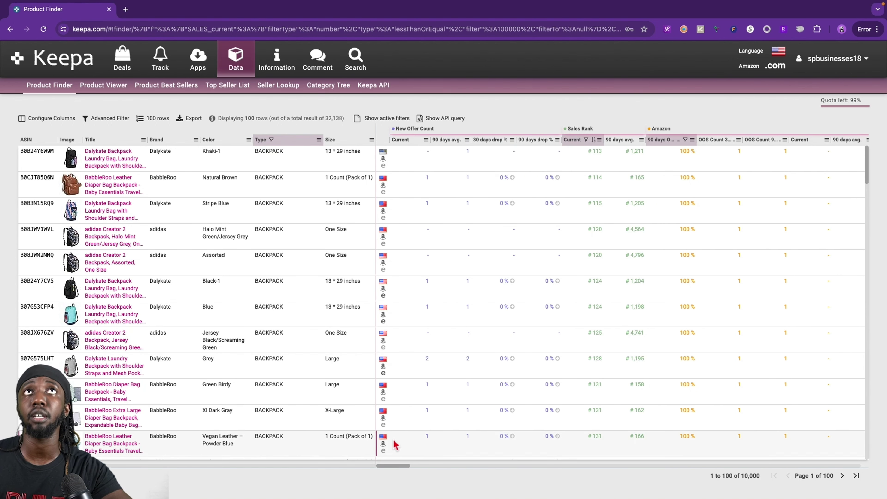
- Filter the results to products whose 90-day average New Offer Count is greater than or equal to 4
left_click(467, 140)
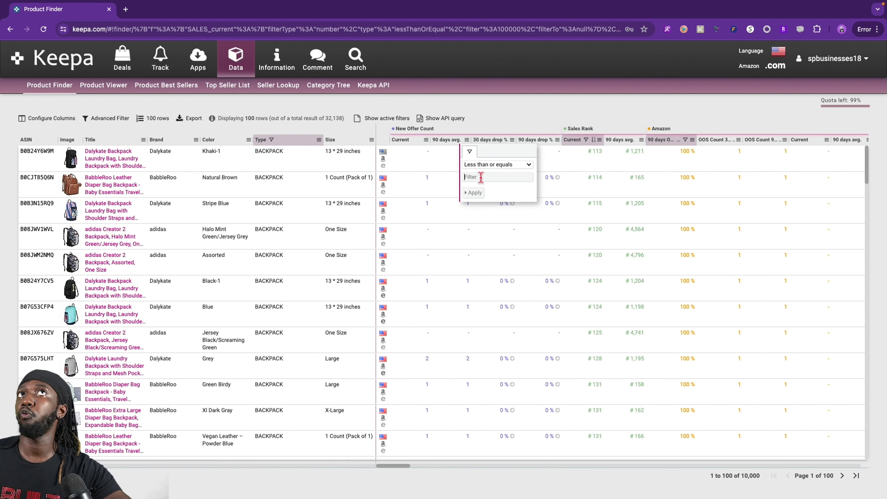
left_click(491, 165)
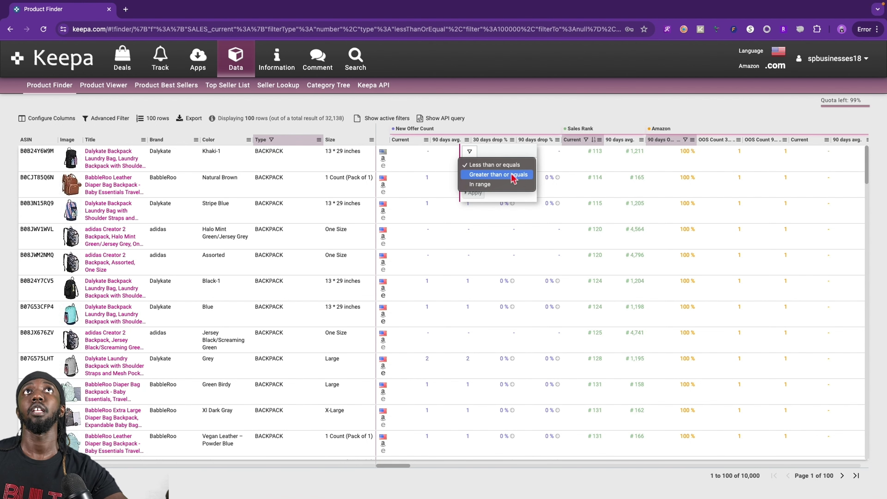
left_click(513, 175)
type("4")
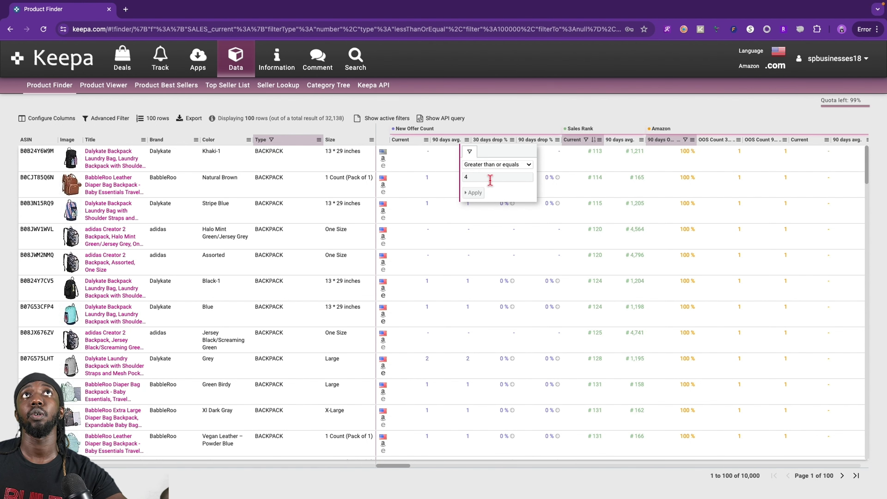
left_click(482, 193)
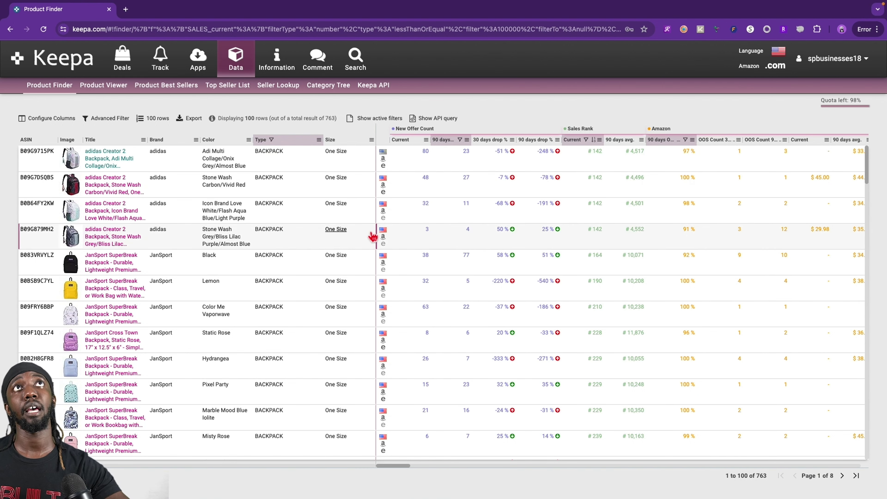
- Examine the adidas Creator 2 Backpack's price, rank and offer history up close for recent weeks, over a year and over three months
left_click(95, 169)
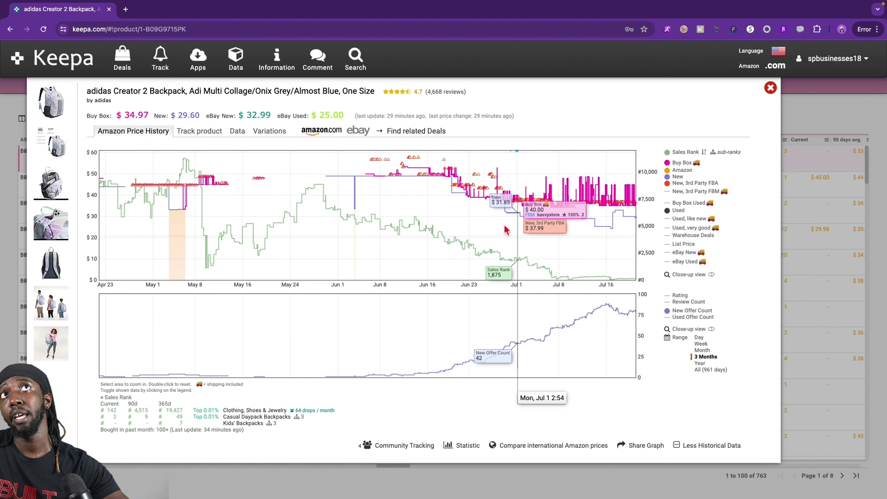
left_click_drag(484, 241, 636, 241)
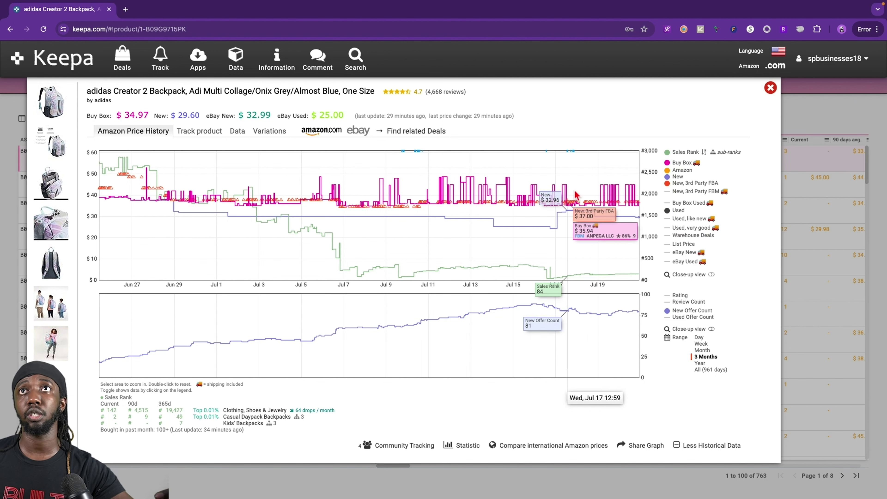
left_click(704, 364)
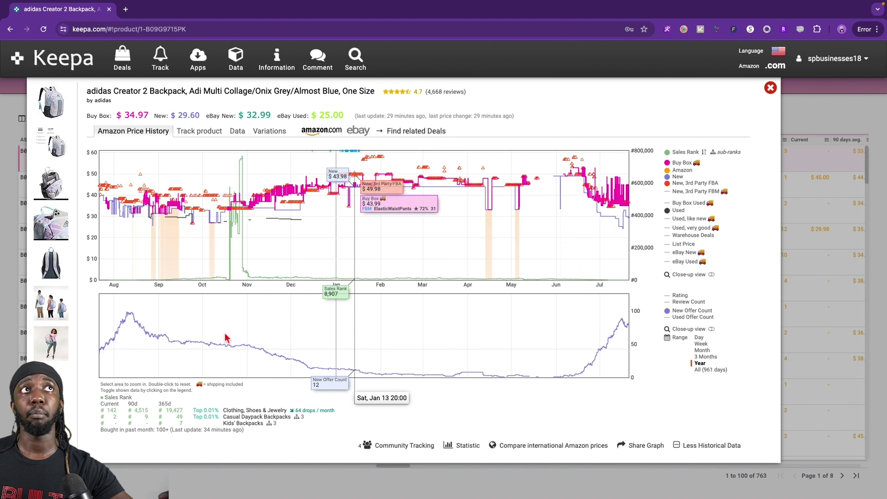
left_click(705, 356)
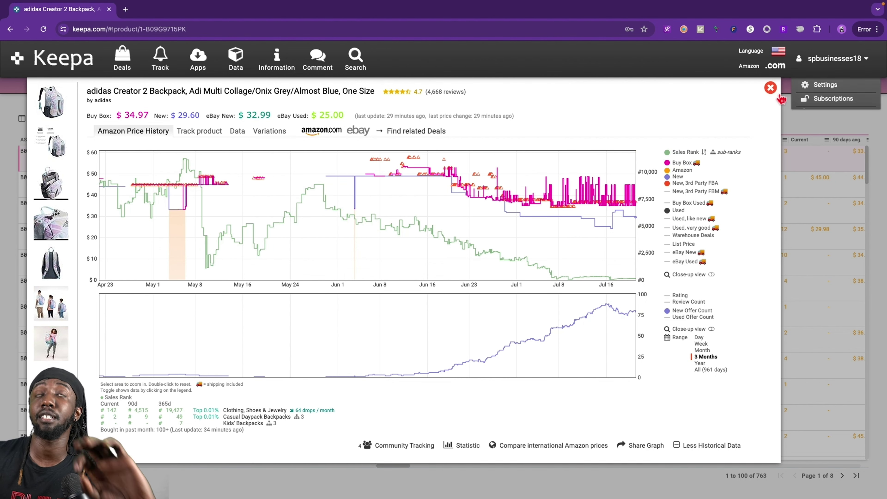
left_click(771, 87)
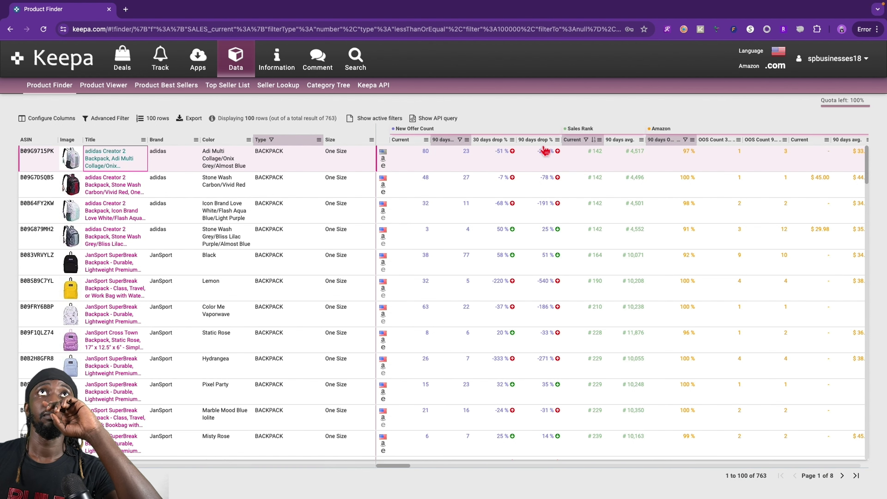
- Sort the results by the New Offer Count's 90-day drop percentage, highest first, and look through the list
left_click(537, 141)
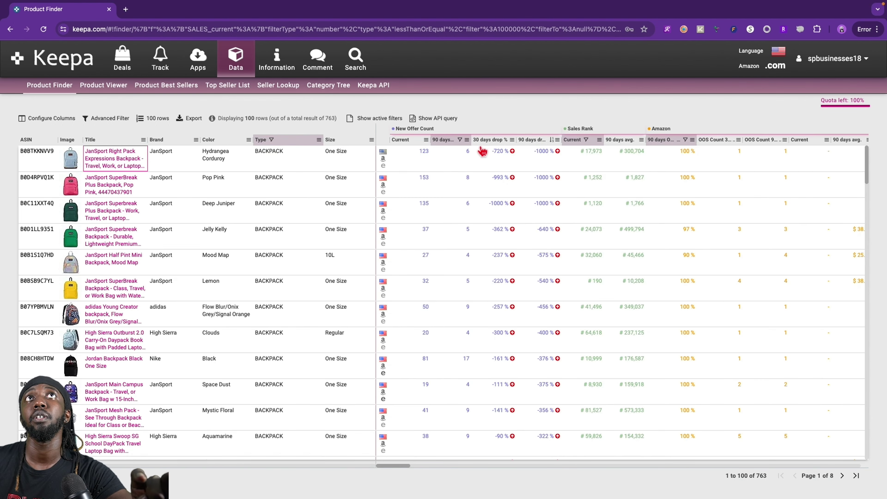
left_click(544, 142)
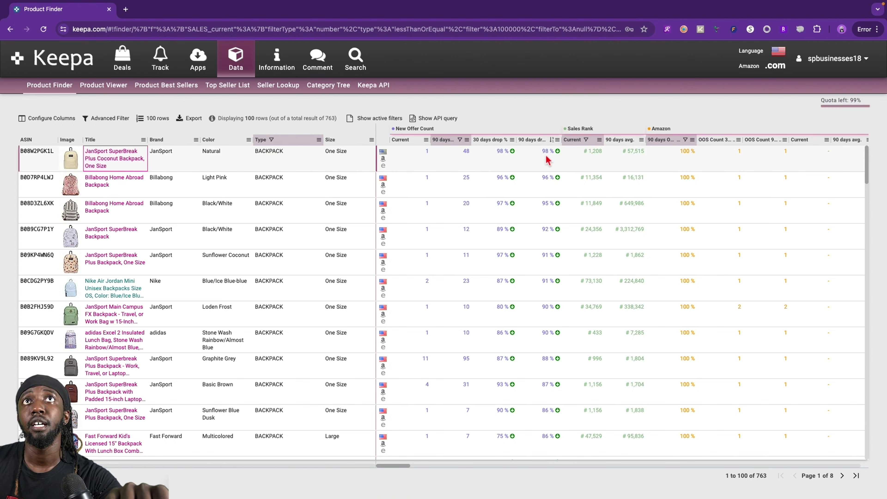
scroll(547, 336, "down", 20)
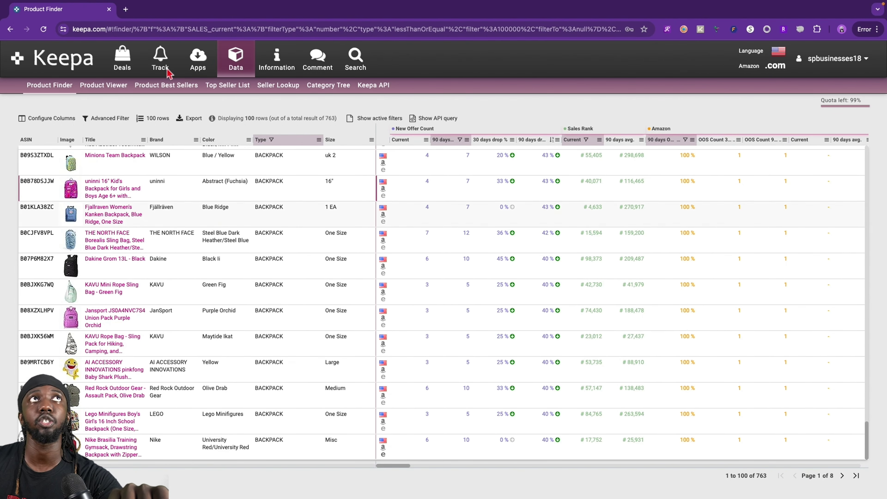
- Show 1000 rows per page and look through the full list of sorted backpacks
left_click(153, 118)
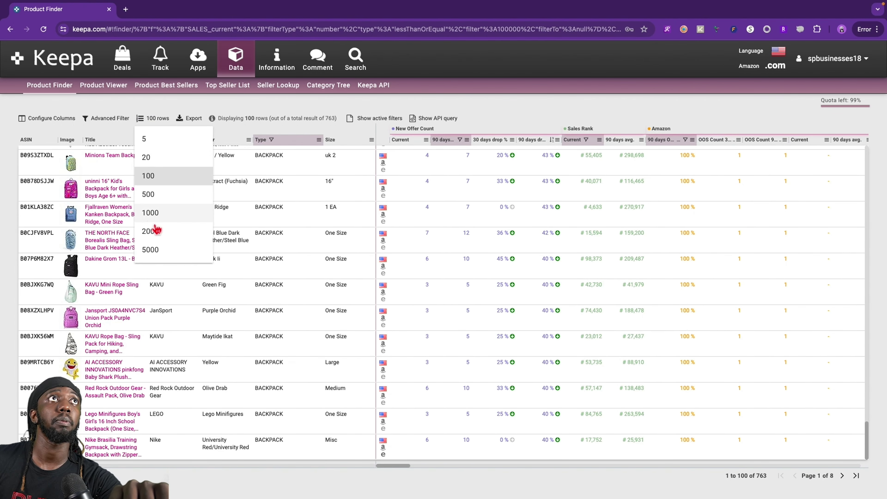
left_click(168, 219)
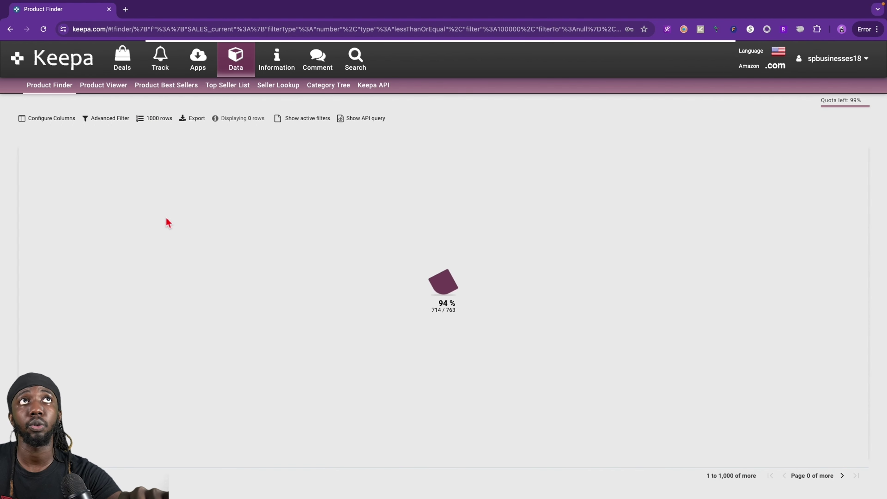
scroll(195, 205, "down", 20)
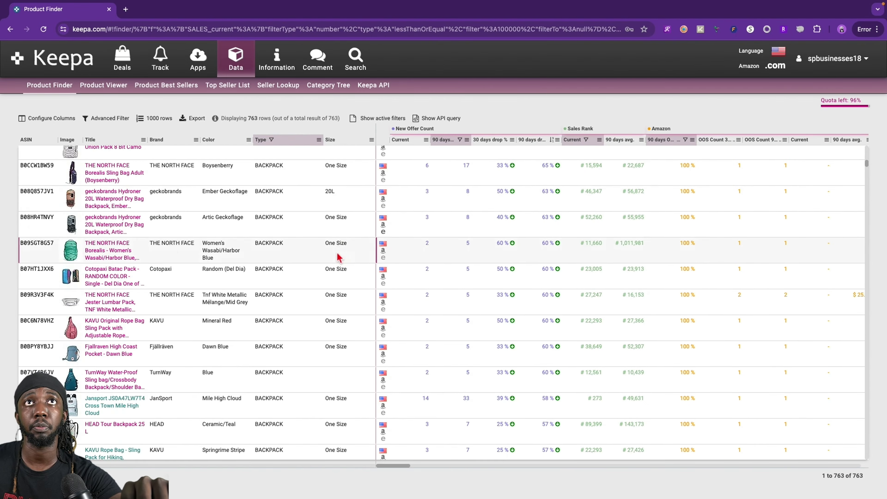
scroll(246, 313, "up", 15)
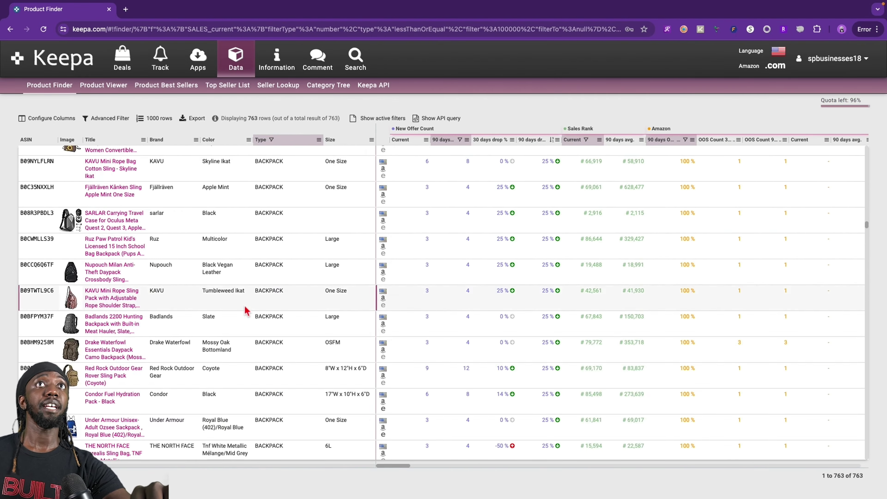
scroll(248, 309, "up", 10)
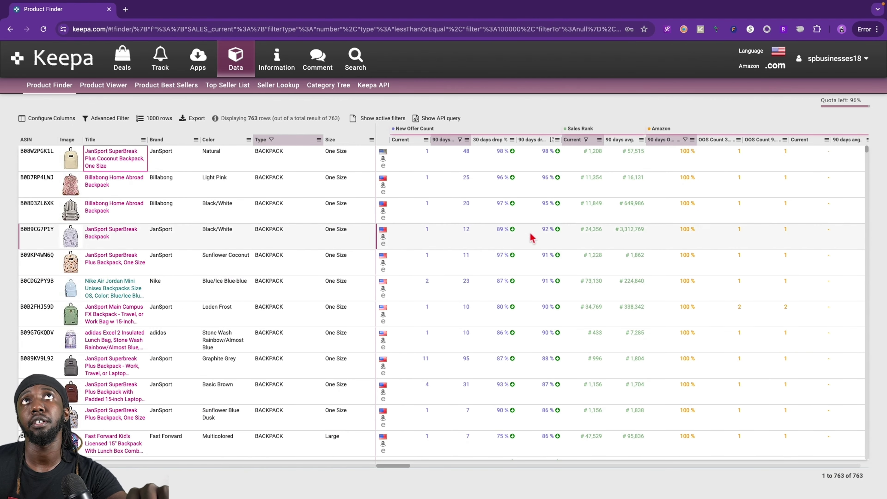
- Sort the results by the New Offer Count's 90-day drop percentage, lowest first, and examine the JanSport Right Pack Expressions Backpack's offer history up close
left_click(541, 147)
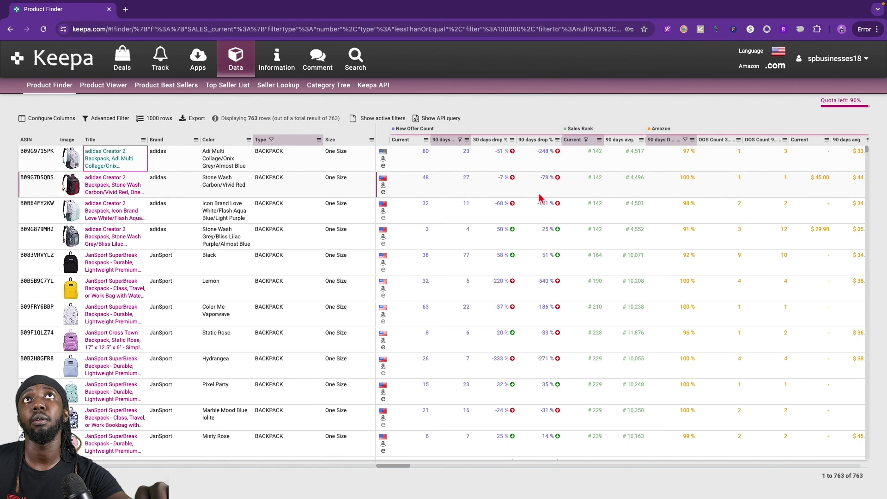
left_click(542, 146)
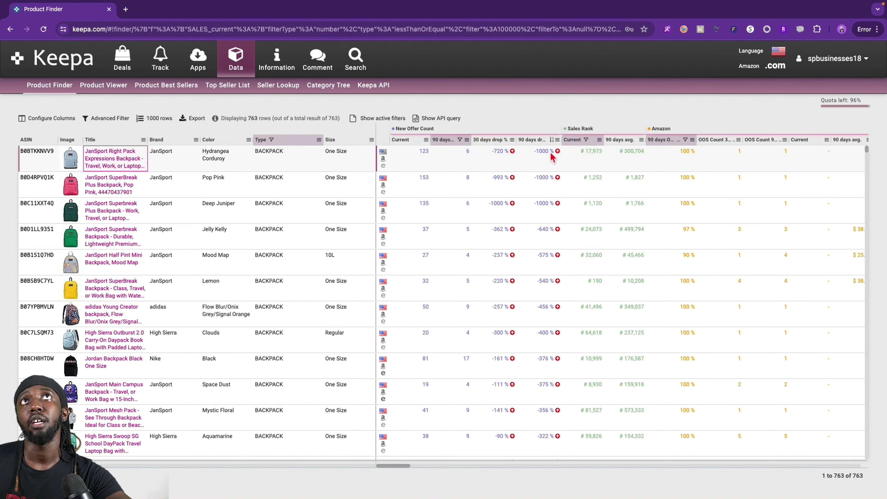
left_click(100, 167)
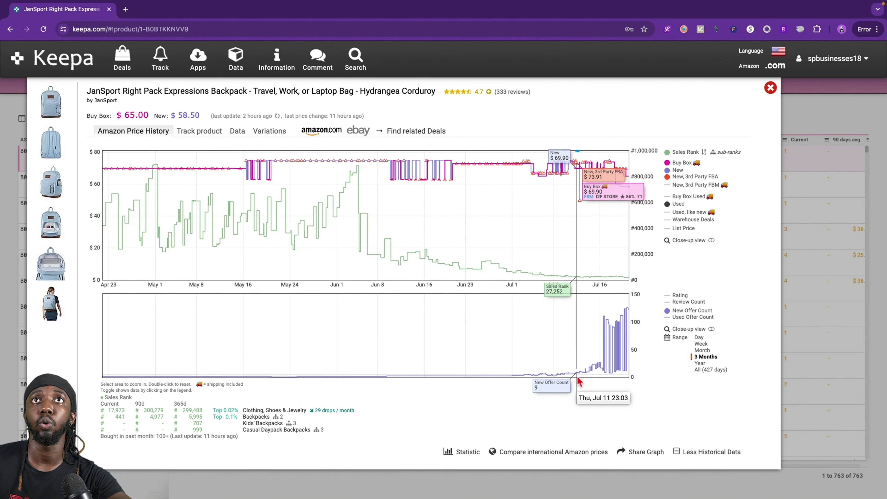
scroll(572, 366, "up", 5)
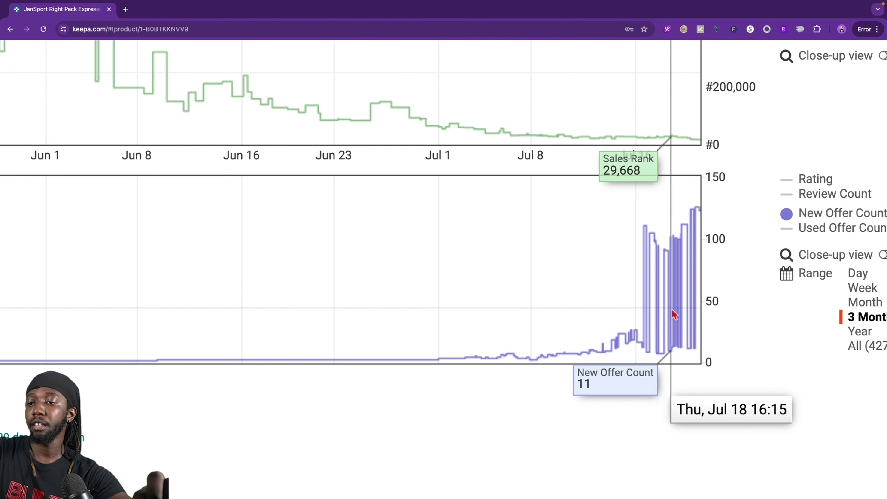
scroll(644, 323, "down", 5)
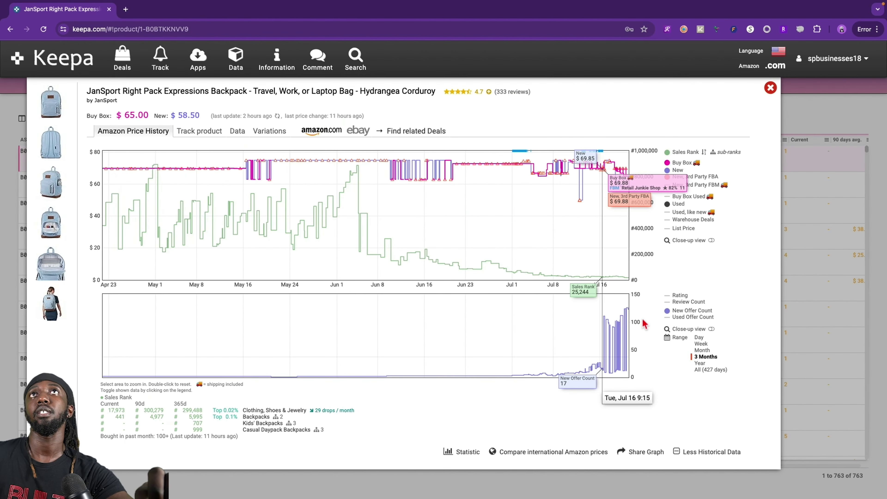
key("Escape")
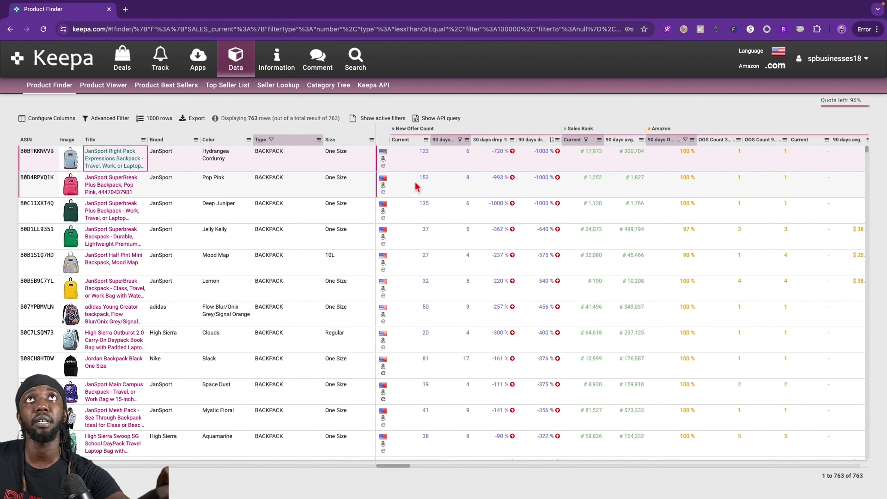
- Examine the price, rank and offer histories of the Pop Pink and Deep Juniper JanSport SuperBreak Plus backpacks
left_click(132, 189)
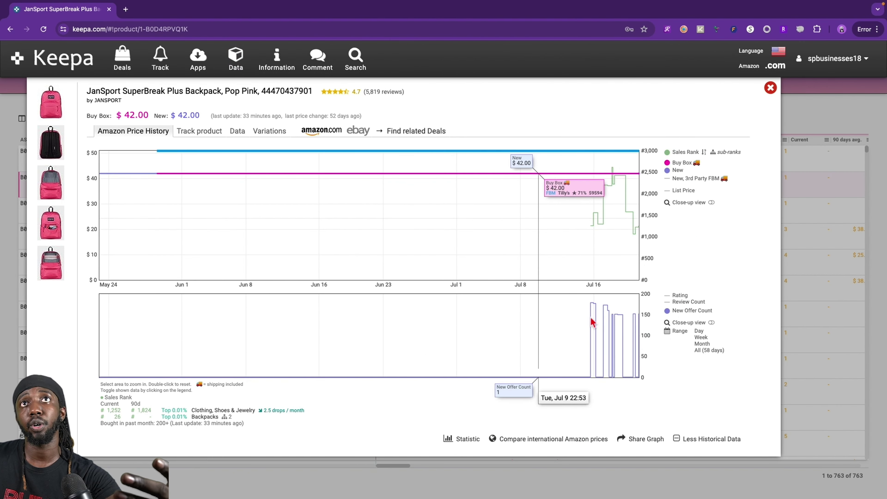
left_click(771, 88)
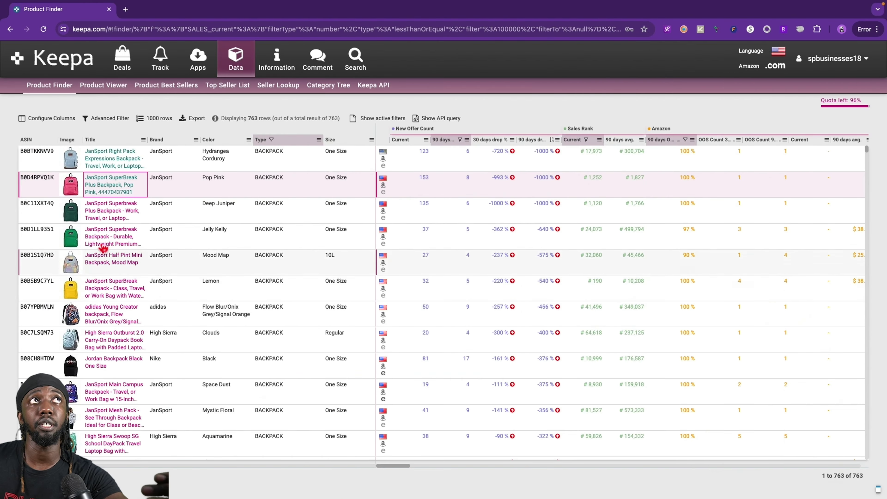
left_click(133, 208)
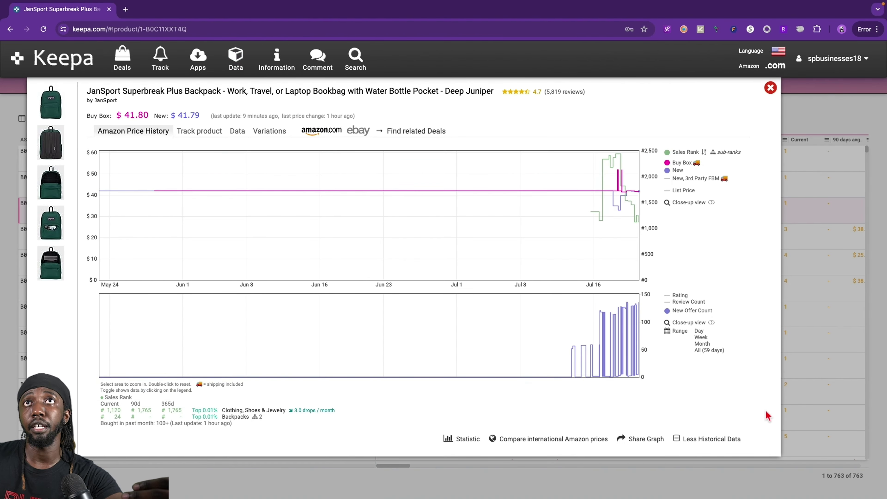
left_click(770, 88)
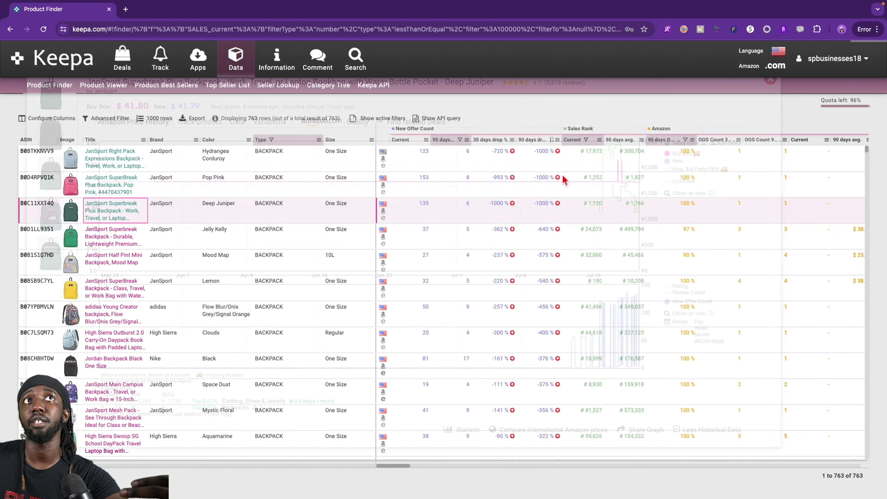
- Sort the results by the New Offer Count's 90-day drop percentage, highest first, and look through the list
left_click(539, 143)
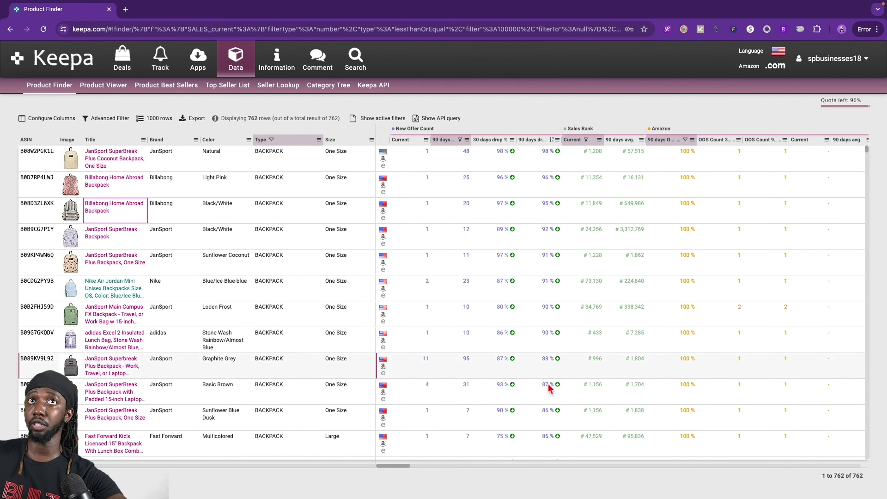
scroll(557, 401, "down", 8)
scroll(557, 417, "down", 20)
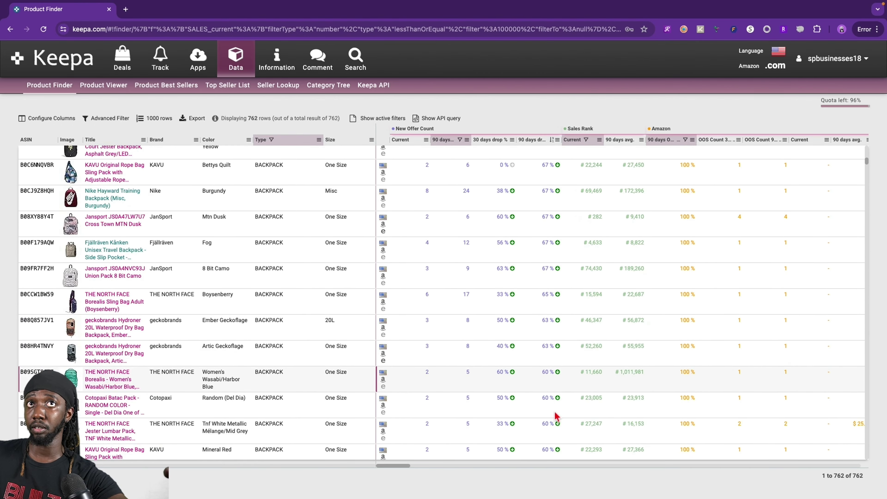
scroll(553, 410, "down", 20)
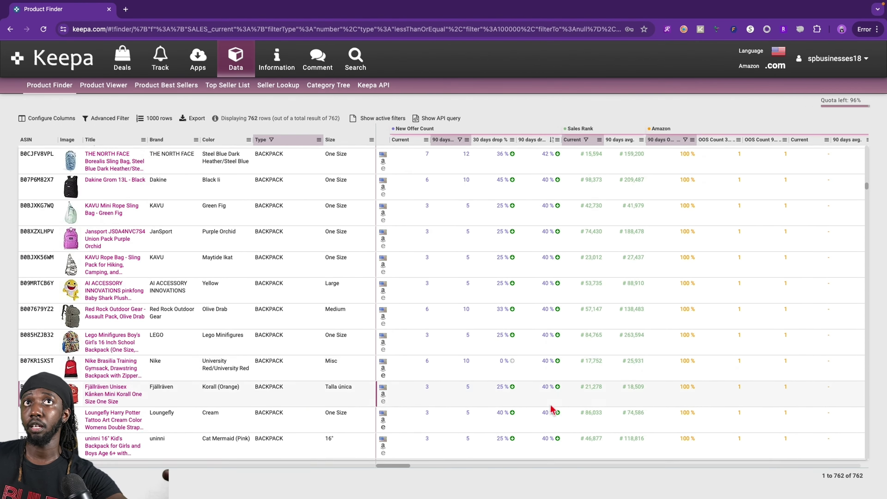
scroll(550, 402, "up", 20)
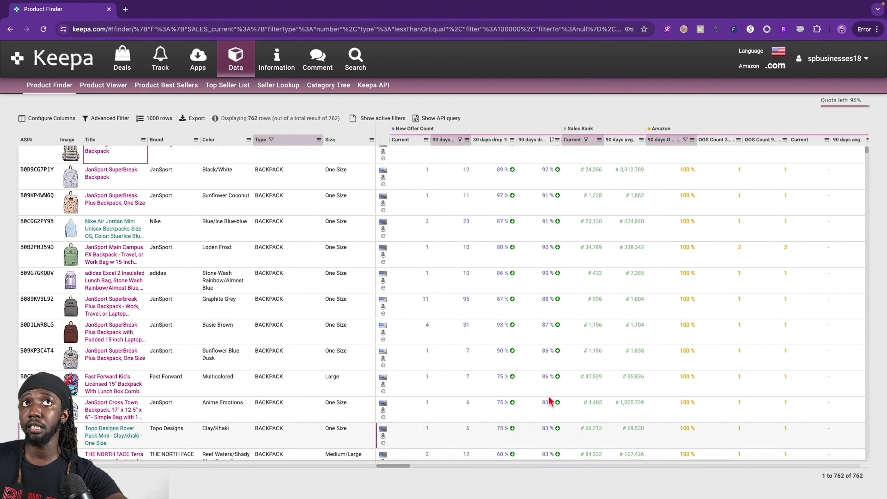
mouse_move(116, 167)
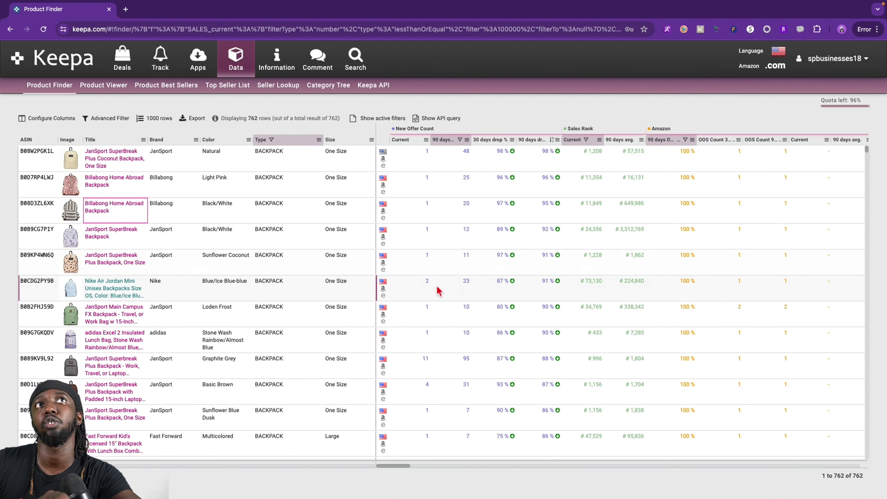
scroll(438, 287, "down", 7)
scroll(437, 287, "up", 7)
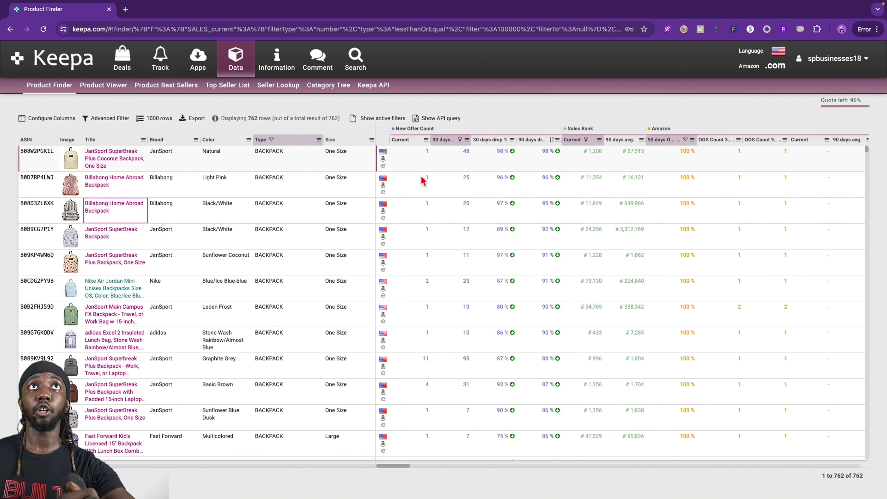
- Examine the Black/White JanSport SuperBreak Backpack's history over three months and all time, and the Sunflower Coconut SuperBreak Plus's three-month history
mouse_move(119, 236)
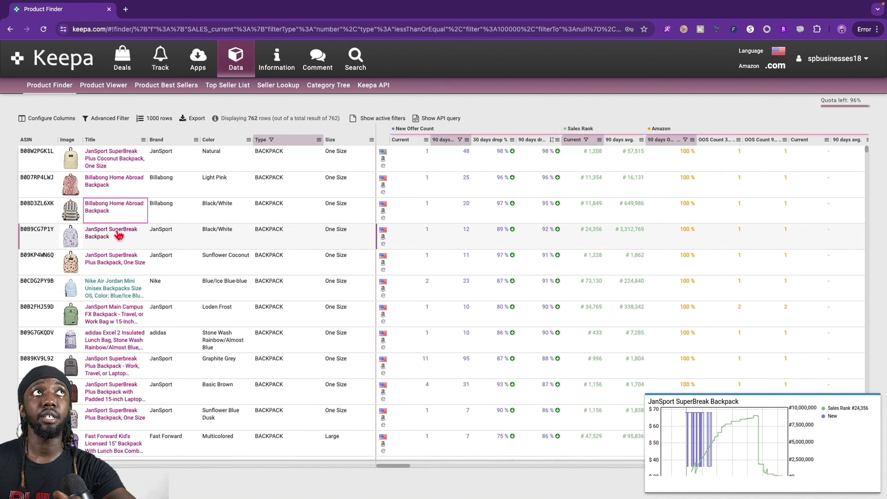
left_click(95, 238)
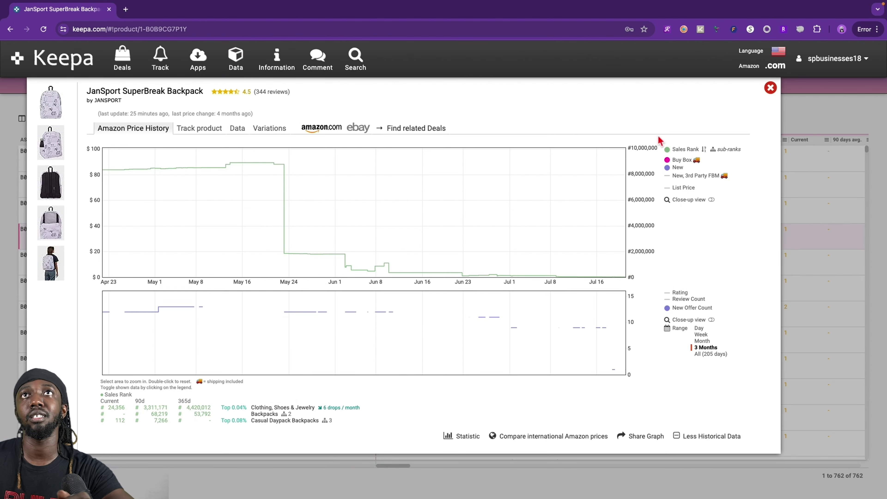
left_click(709, 354)
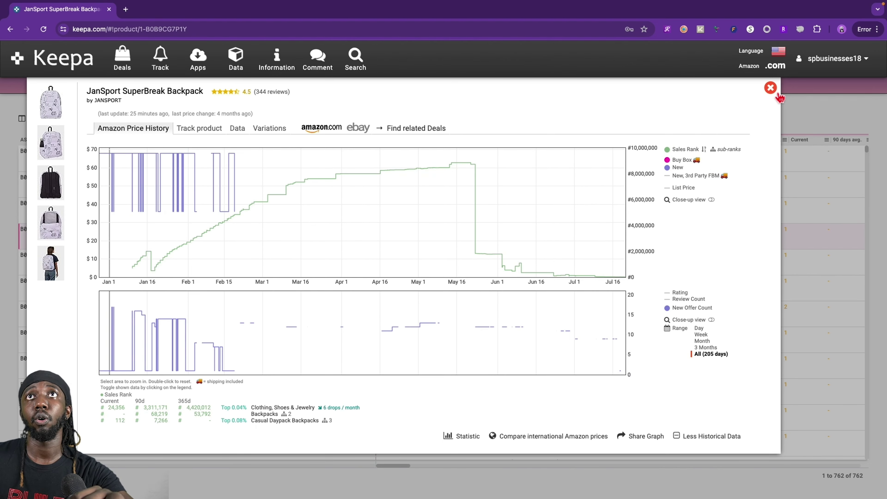
left_click(770, 88)
mouse_move(101, 241)
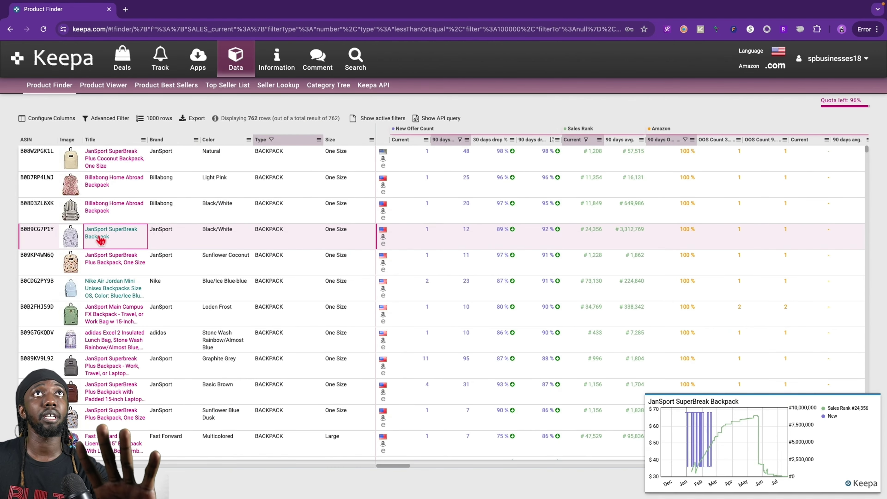
left_click(105, 267)
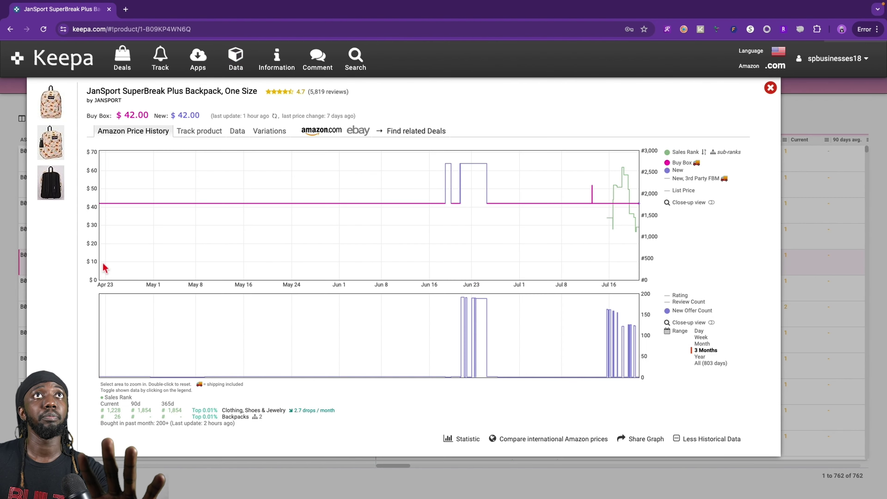
left_click(769, 89)
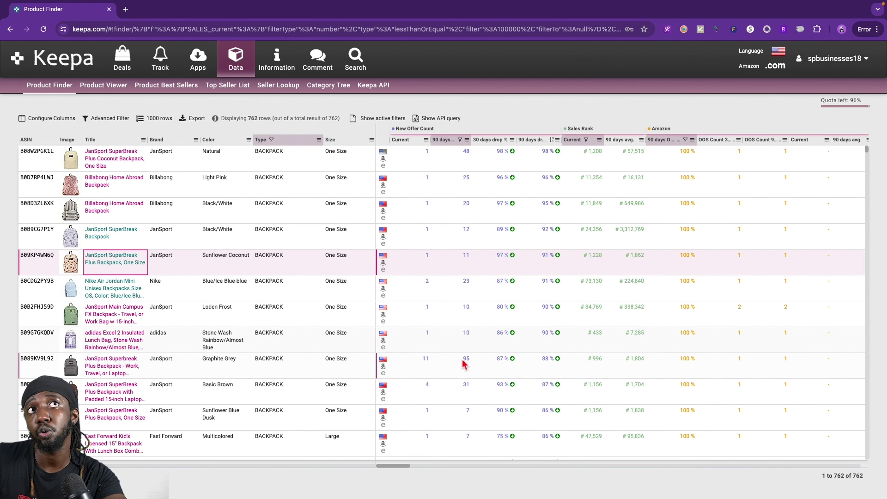
- Examine the Graphite Grey JanSport Superbreak Plus Backpack's offer history, narrowing the charts to mid-July, and view its main product image
left_click(114, 372)
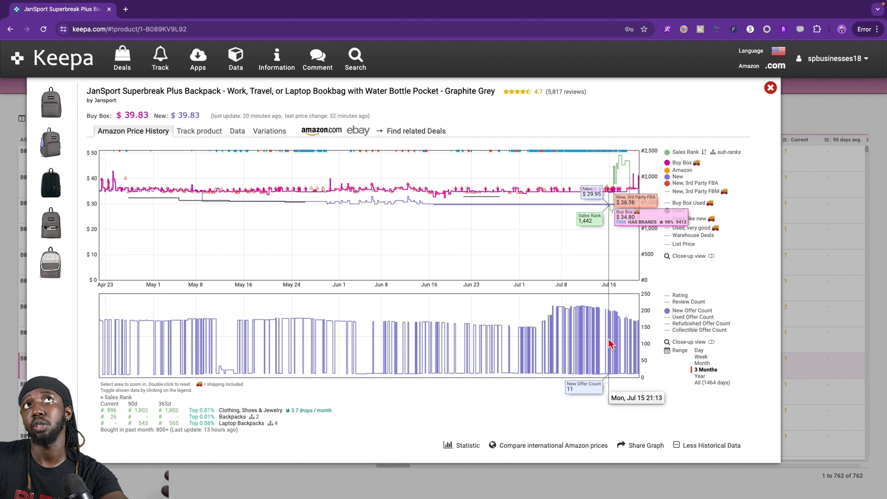
left_click_drag(589, 329, 620, 327)
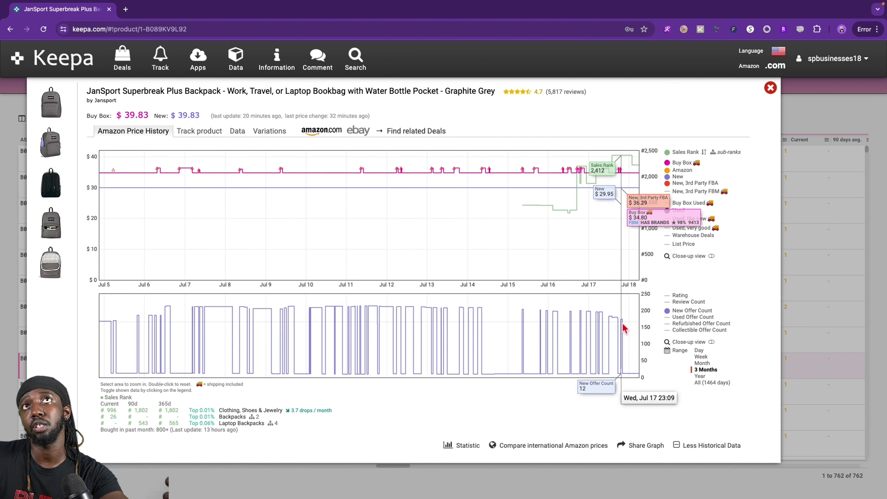
mouse_move(63, 120)
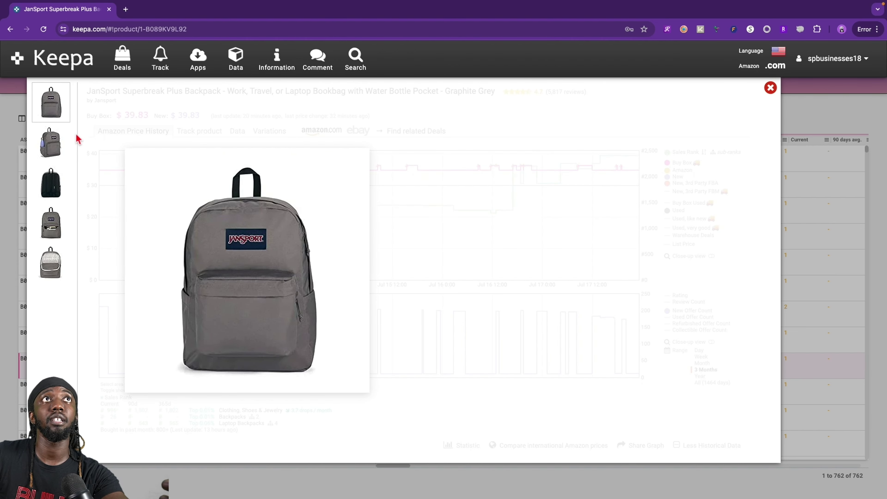
left_click(770, 87)
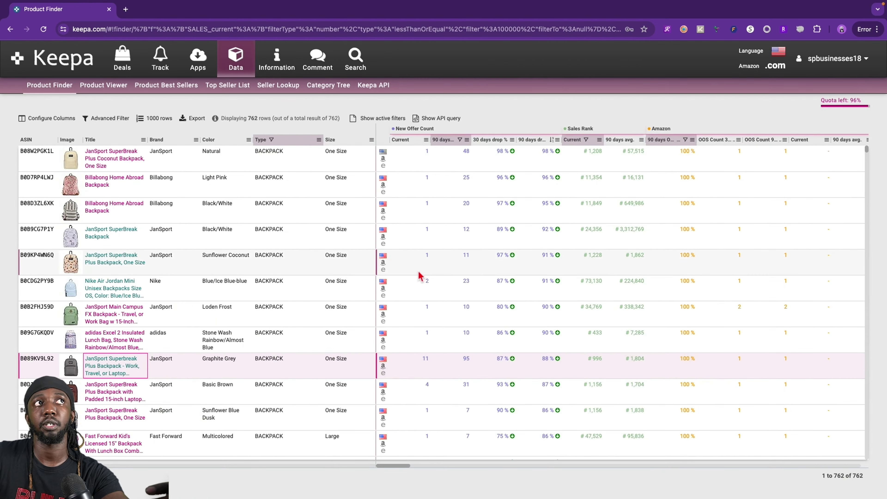
- Search Google for the full product title of the Graphite Grey JanSport Superbreak Plus Backpack from its Keepa details
scroll(308, 317, "down", 2)
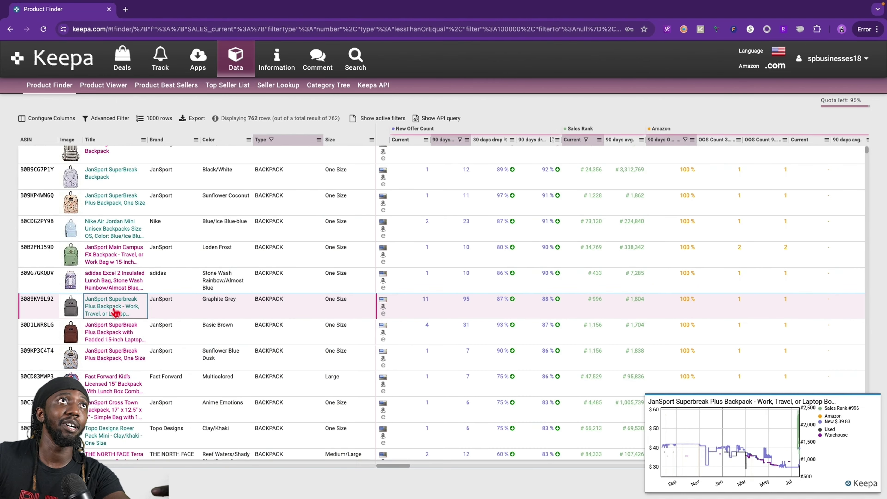
left_click(138, 314)
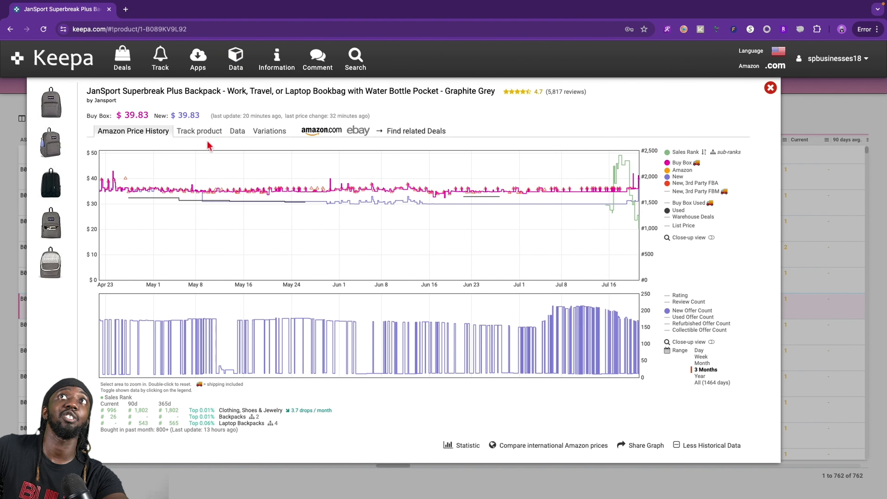
triple_click(214, 91)
right_click(214, 92)
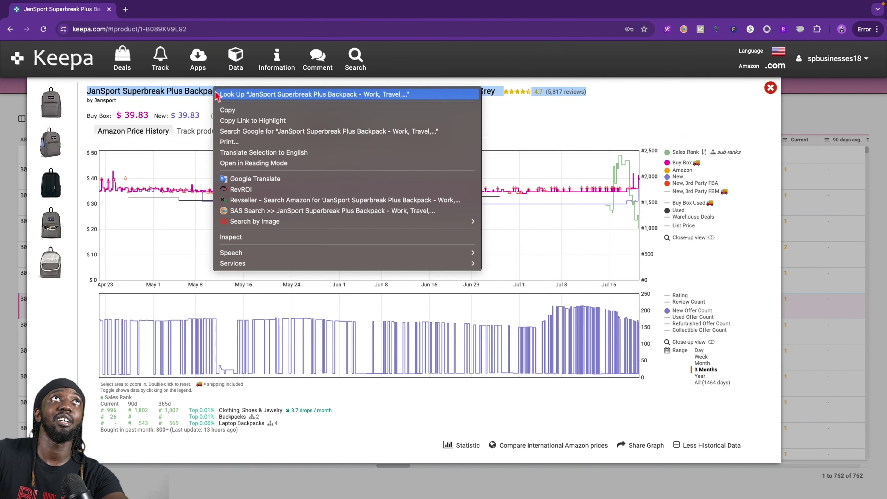
left_click(503, 115)
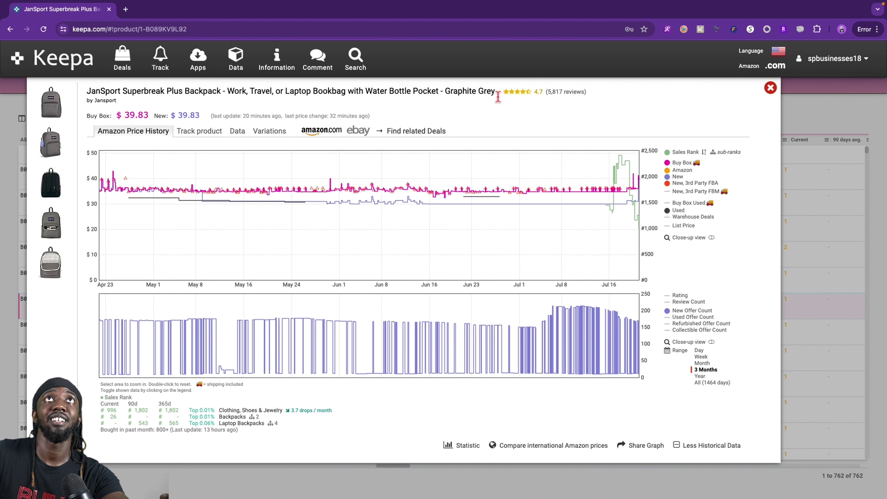
left_click_drag(496, 91, 97, 90)
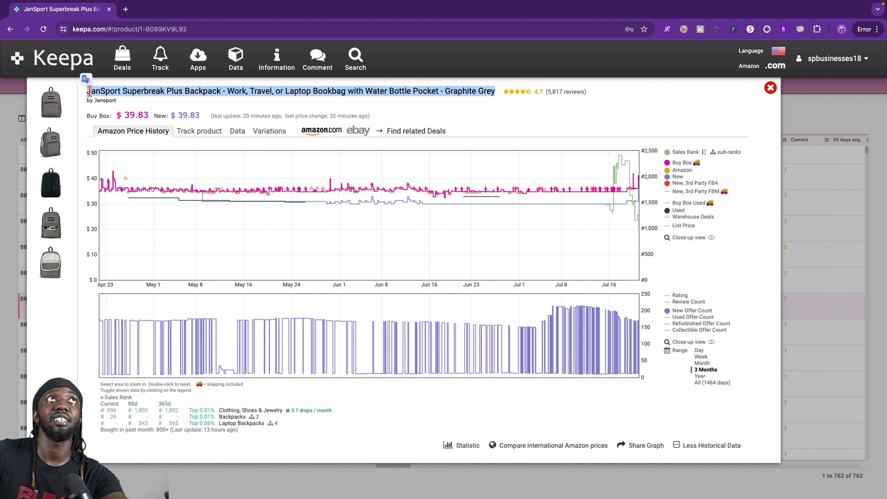
right_click(89, 91)
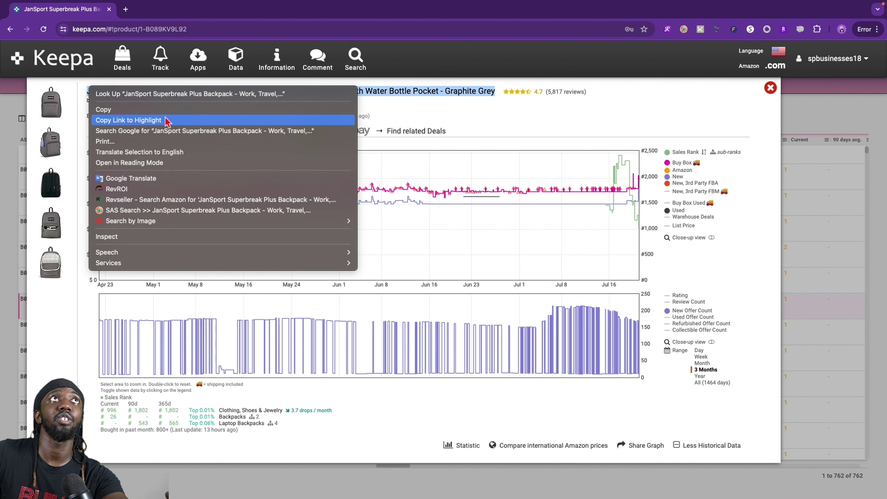
left_click(157, 131)
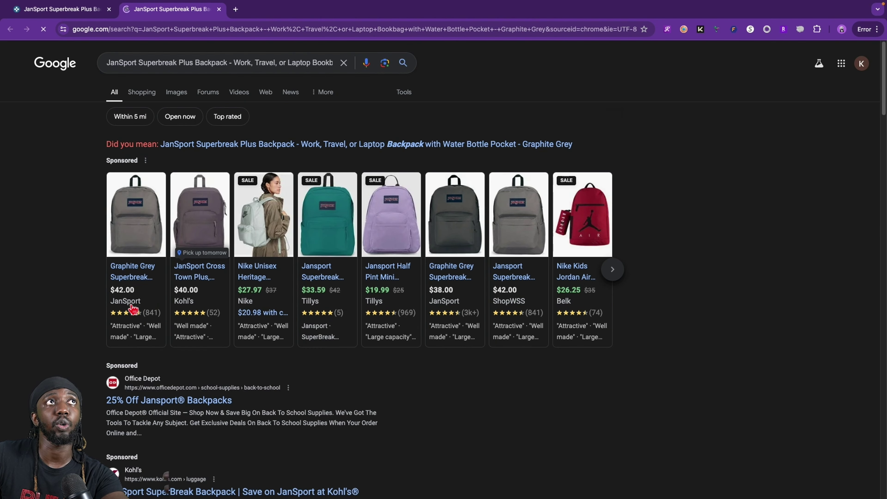
- Compare the Graphite Grey backpack's Keepa listing with the retailer offers and prices in the Google results
left_click(56, 11)
mouse_move(46, 113)
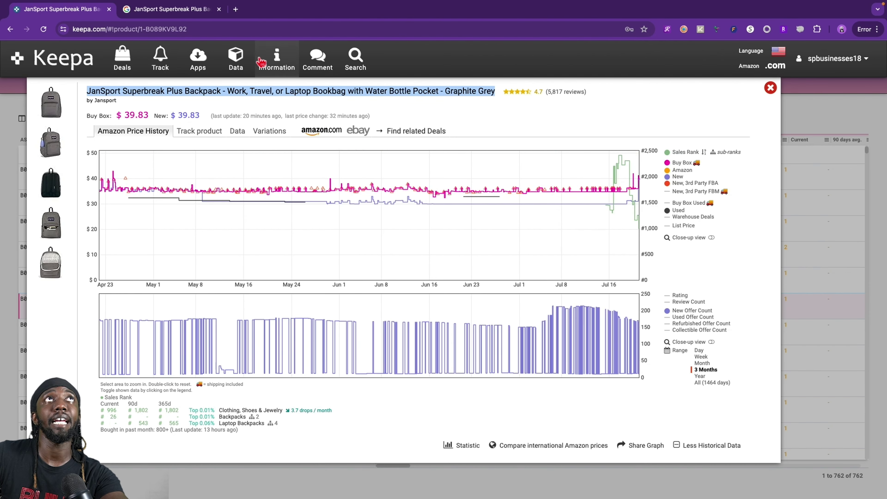
left_click(196, 11)
mouse_move(121, 300)
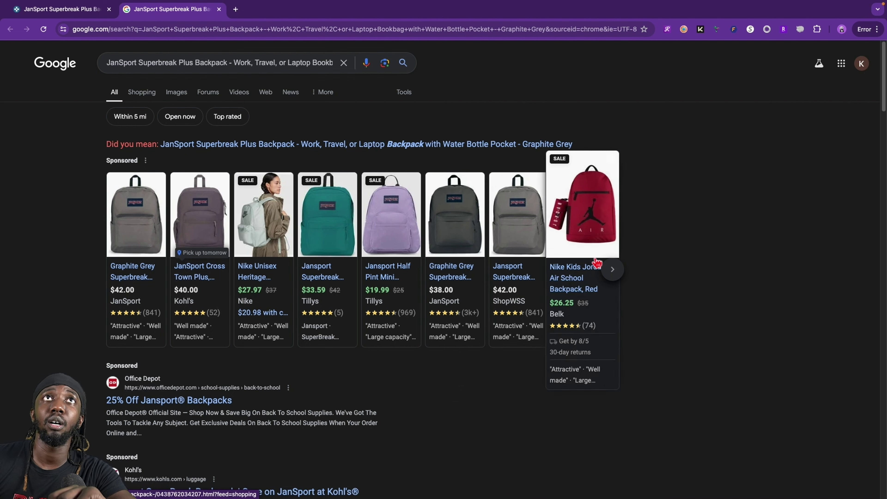
- Browse more sponsored offers for the Graphite Grey backpack in Google and return to Keepa's Product Finder results
left_click(613, 269)
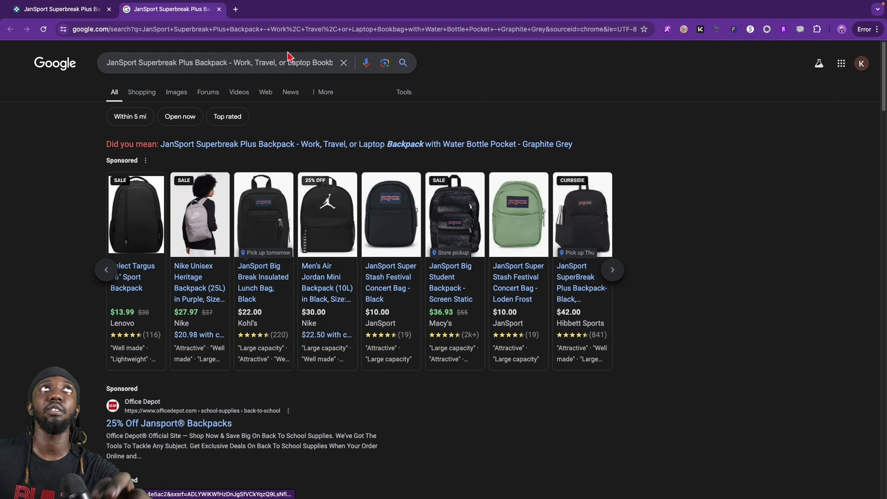
left_click(92, 11)
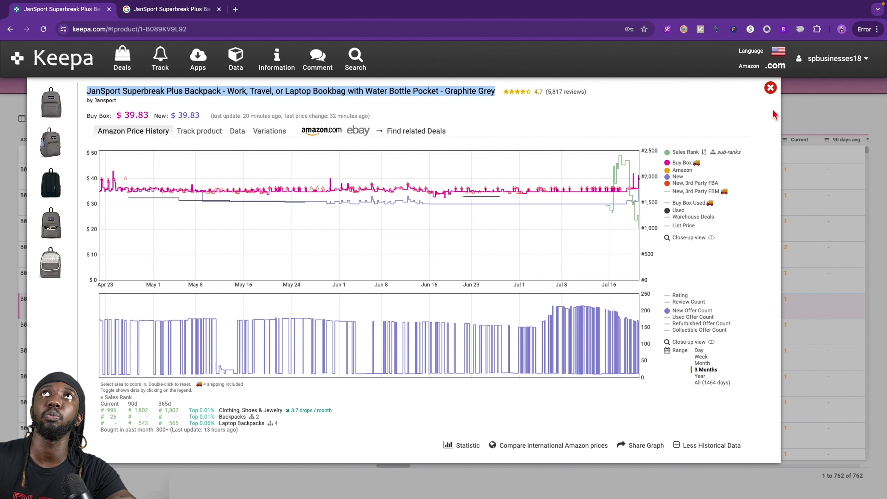
left_click(770, 88)
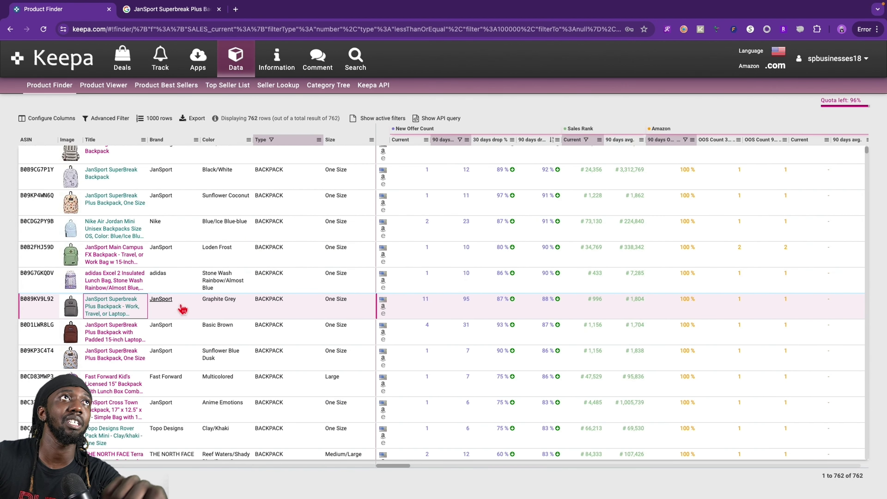
- Preview the Basic Brown SuperBreak Plus's image and check the offer histories of the Graphite Grey and Basic Brown backpacks
mouse_move(94, 333)
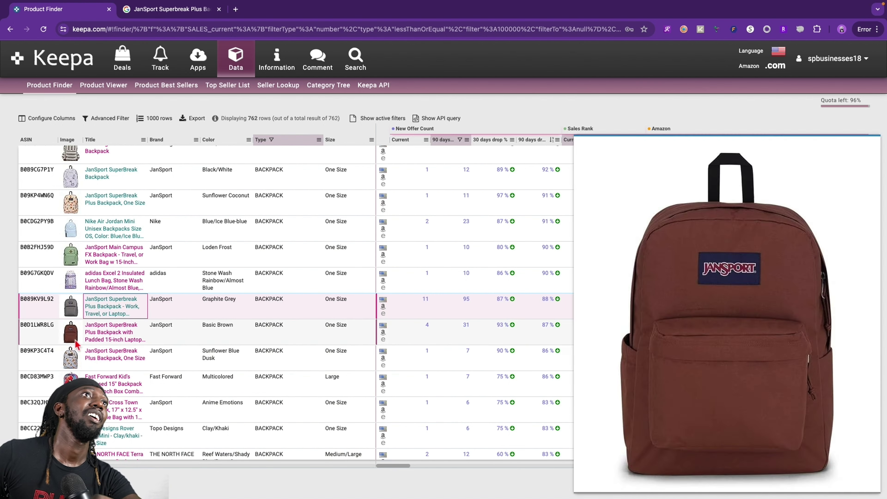
mouse_move(93, 363)
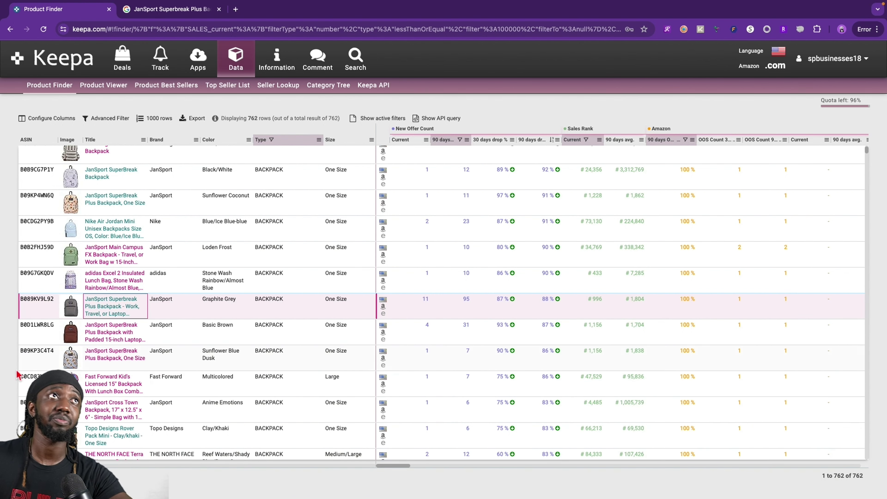
left_click(118, 310)
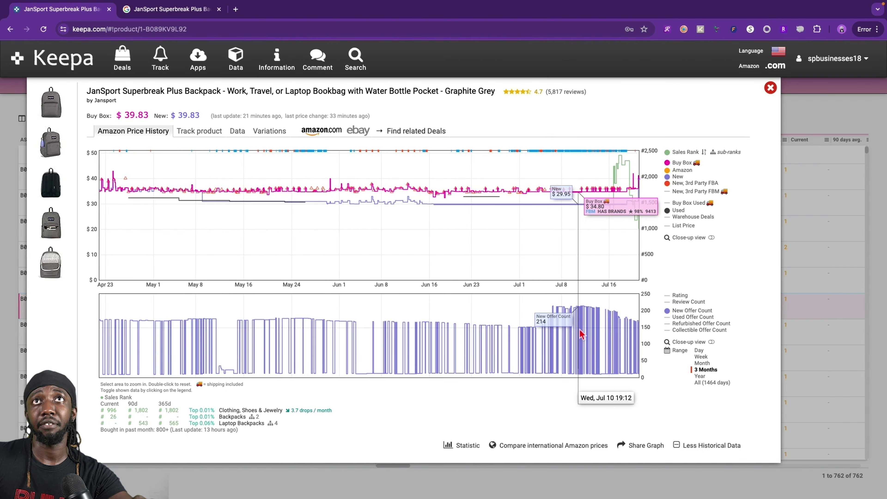
left_click(770, 88)
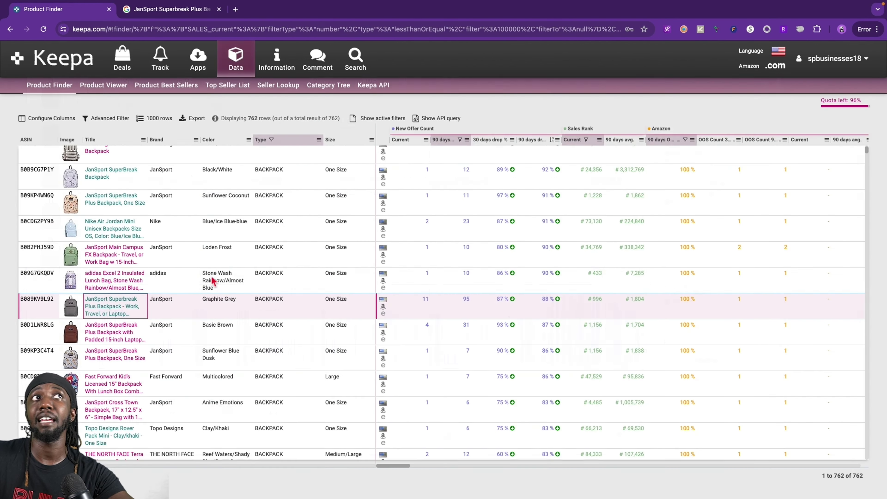
left_click(117, 332)
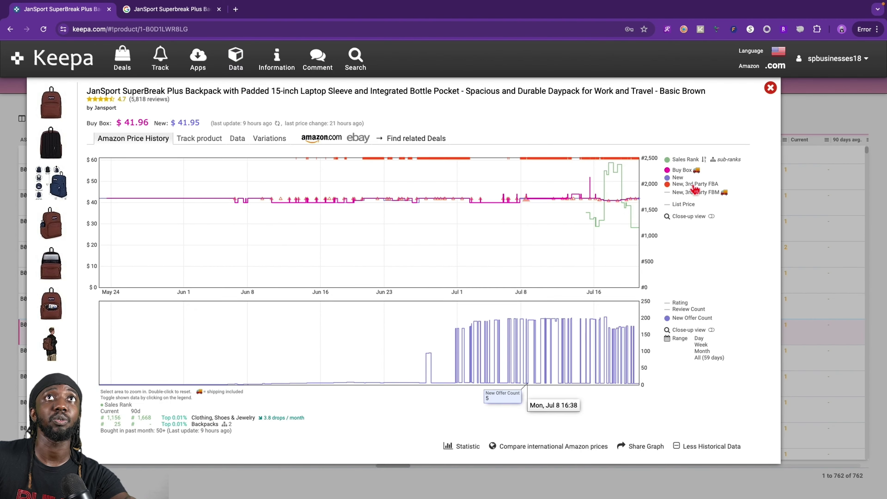
left_click(768, 89)
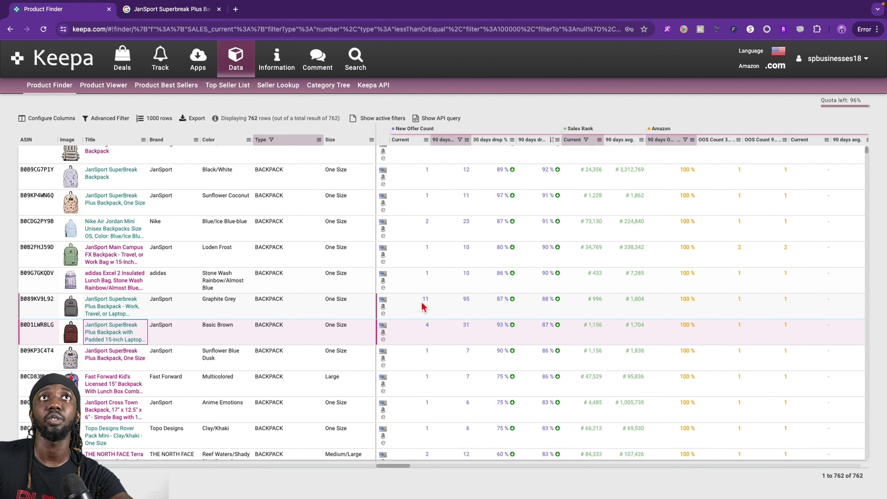
- Examine the three-month price, sales rank and offer count history of the JanSport Cross Town Backpack in Anime Emotions
scroll(431, 312, "down", 3)
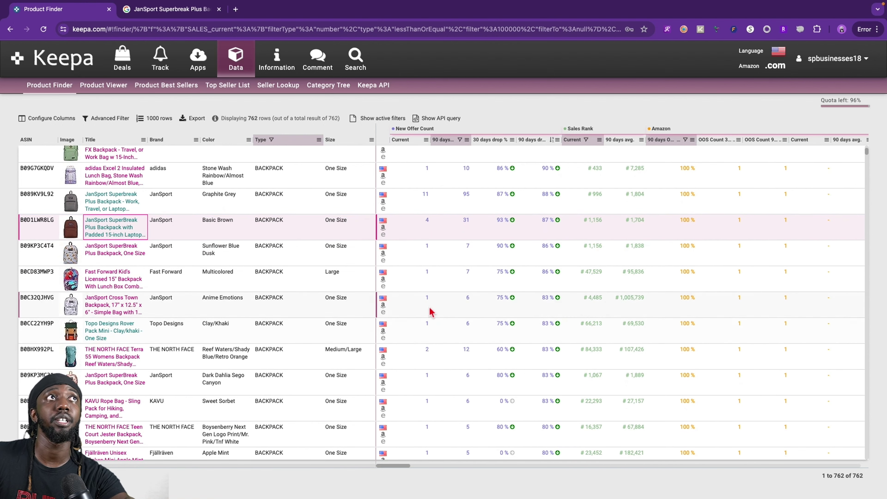
left_click(117, 305)
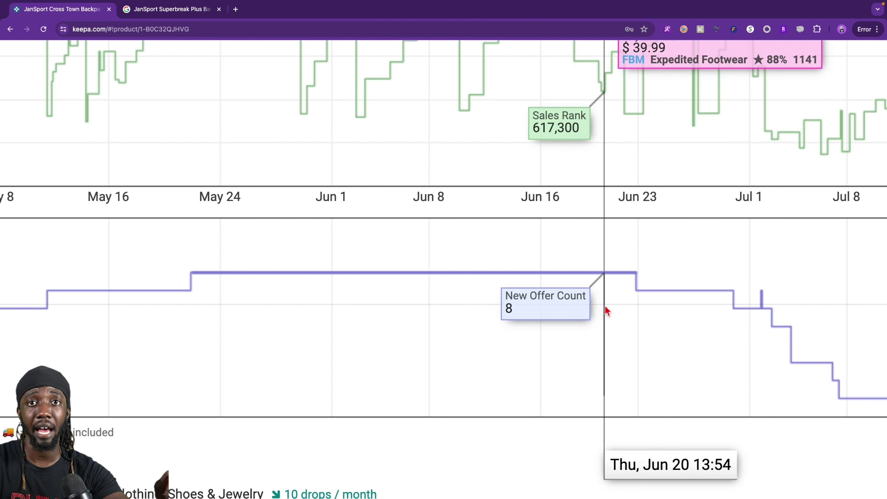
scroll(605, 306, "down", 3)
scroll(607, 310, "down", 3)
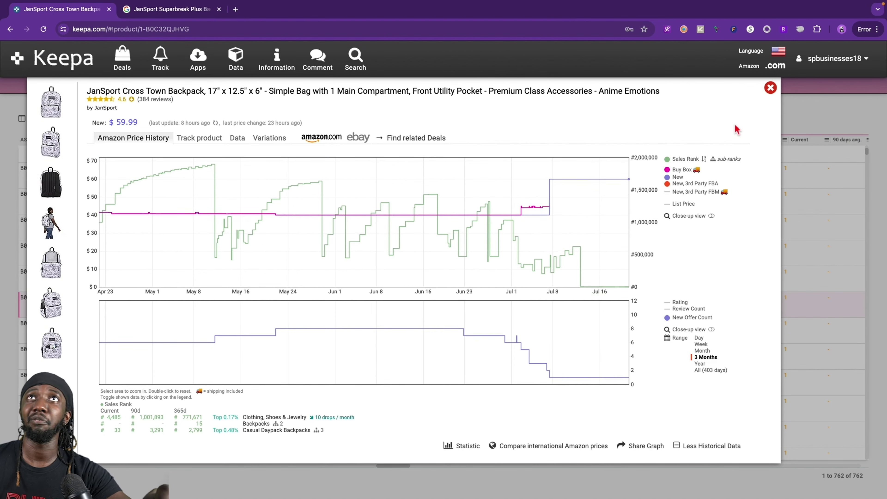
left_click(770, 87)
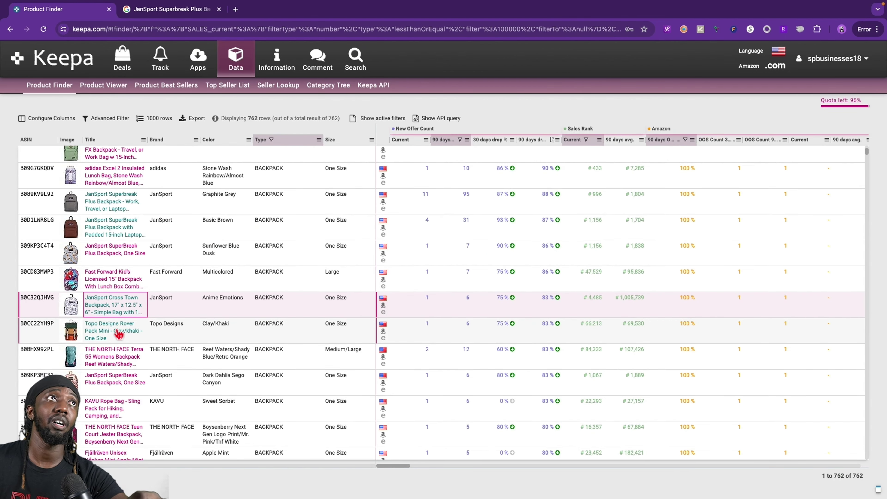
- Examine the Topo Designs Rover Pack Mini Clay/khaki's history over three months, early July and all time
scroll(444, 338, "down", 1)
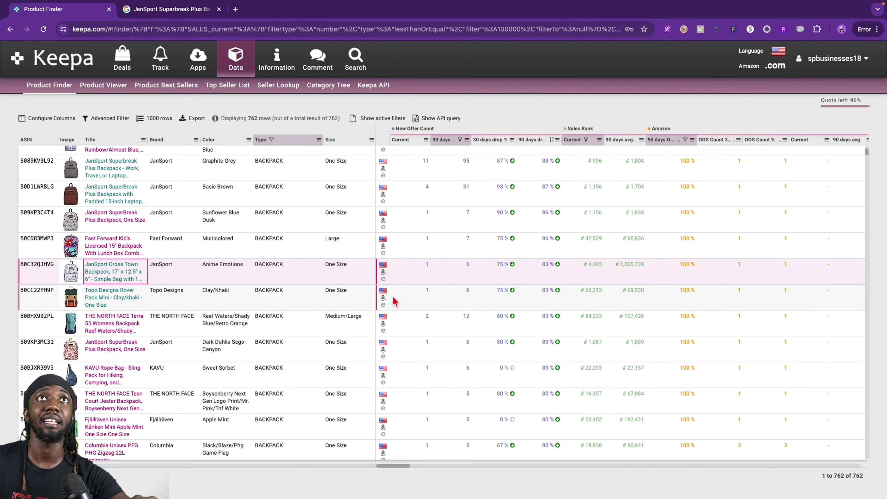
left_click(101, 300)
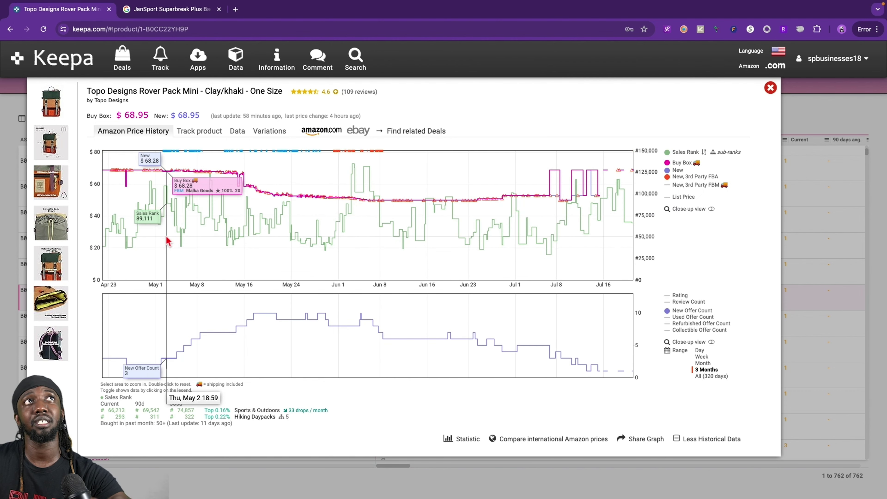
left_click_drag(523, 241, 584, 246)
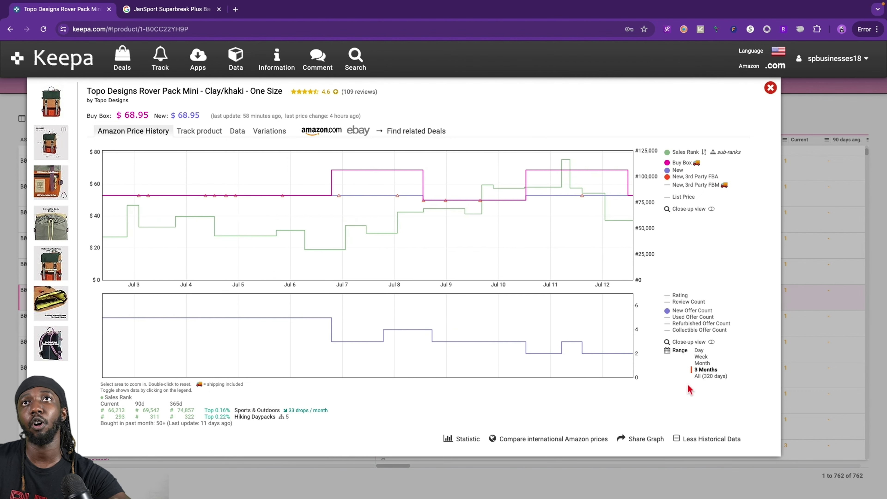
left_click(712, 378)
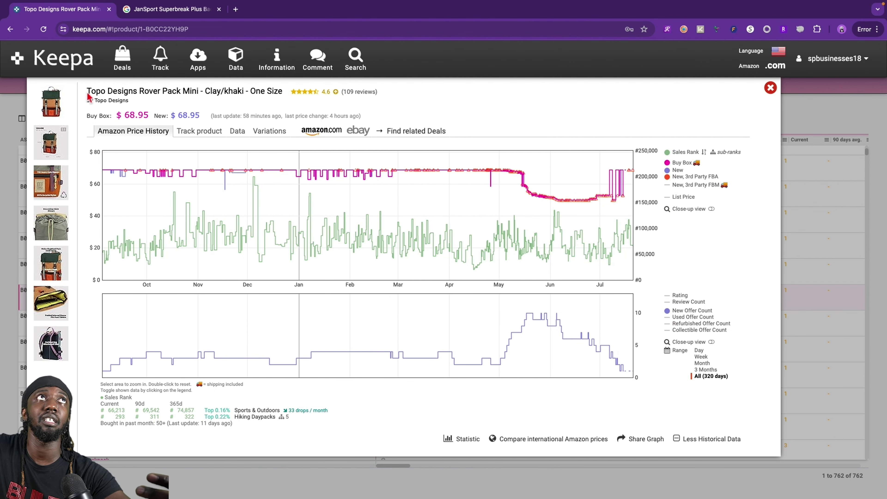
- Look up "Topo Designs Rover Pack Mini - Clay/khaki" from the Keepa title in SellerAmp SAS and search Google for it
left_click_drag(88, 94, 214, 94)
right_click(245, 92)
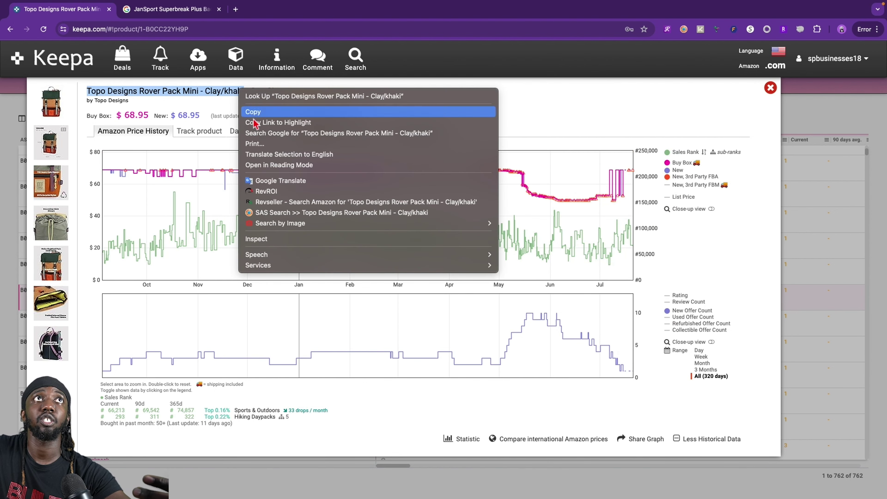
left_click(348, 214)
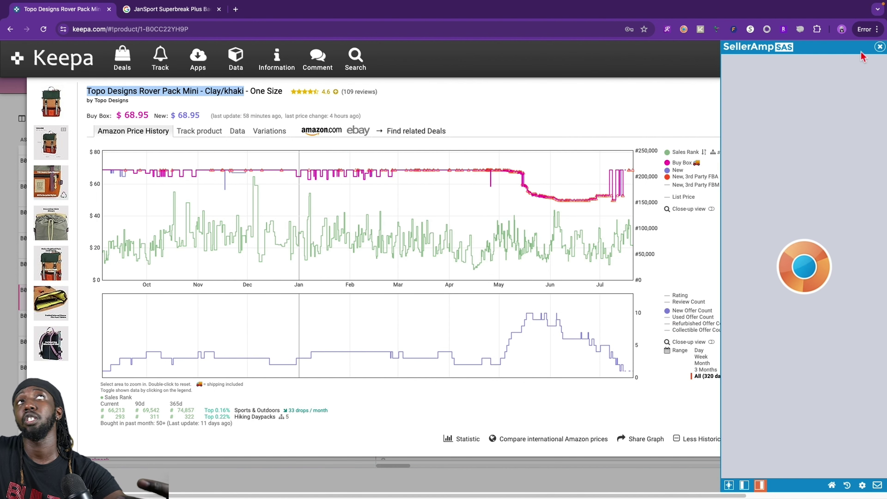
right_click(220, 89)
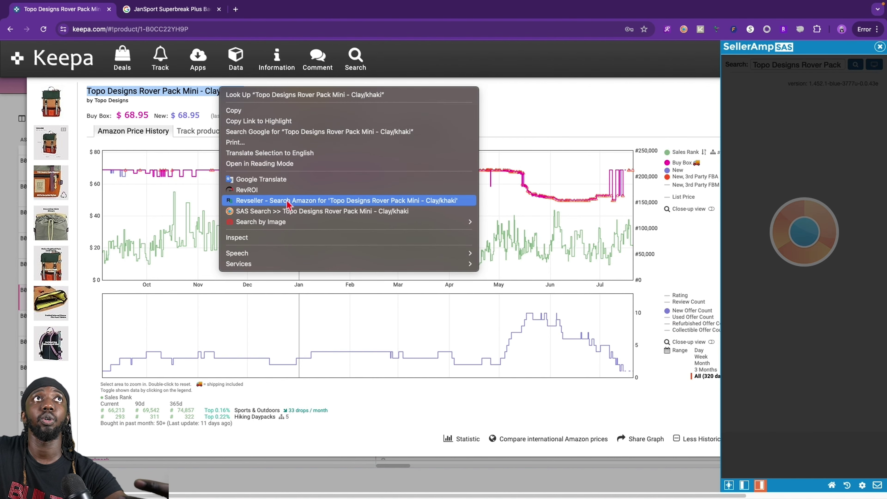
left_click(304, 135)
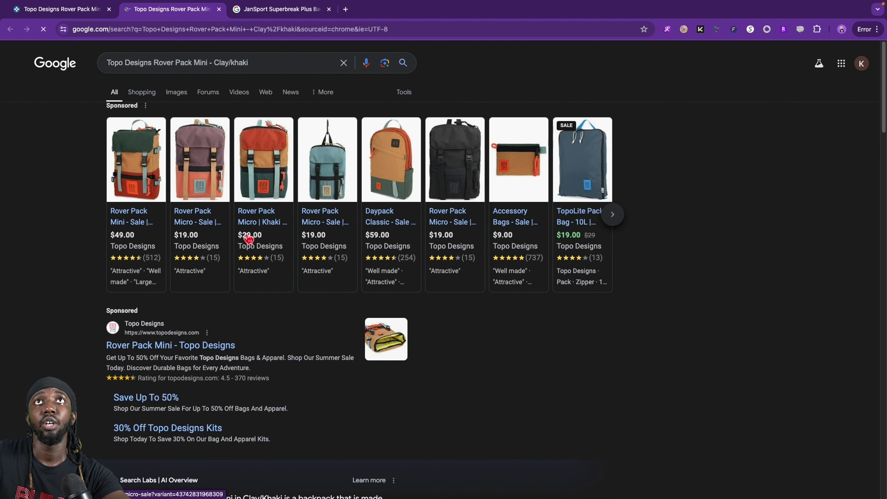
- Compare the Rover Pack Mini's Keepa history and SellerAmp data with the Clay/Khaki offer in the Google results
left_click(257, 11)
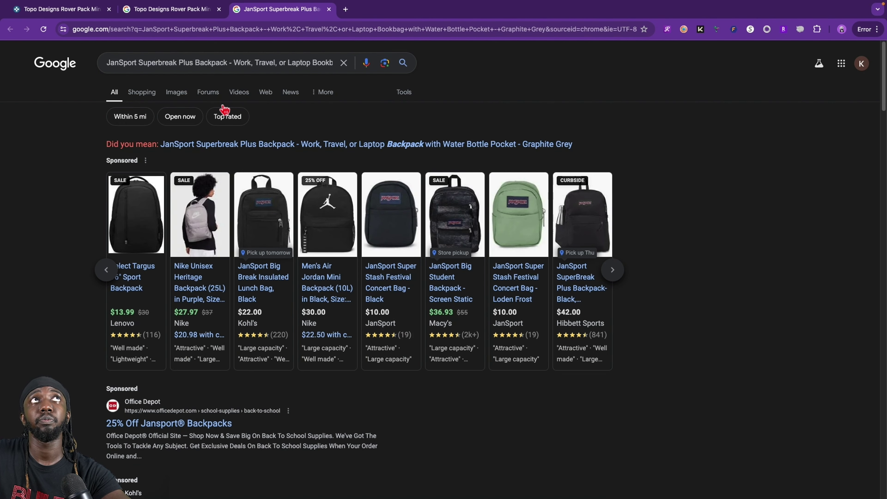
left_click(164, 14)
left_click(59, 9)
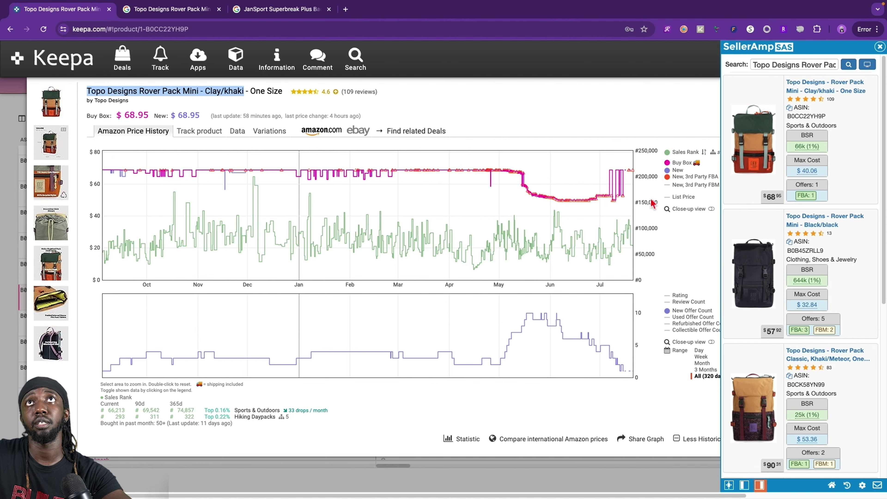
mouse_move(630, 189)
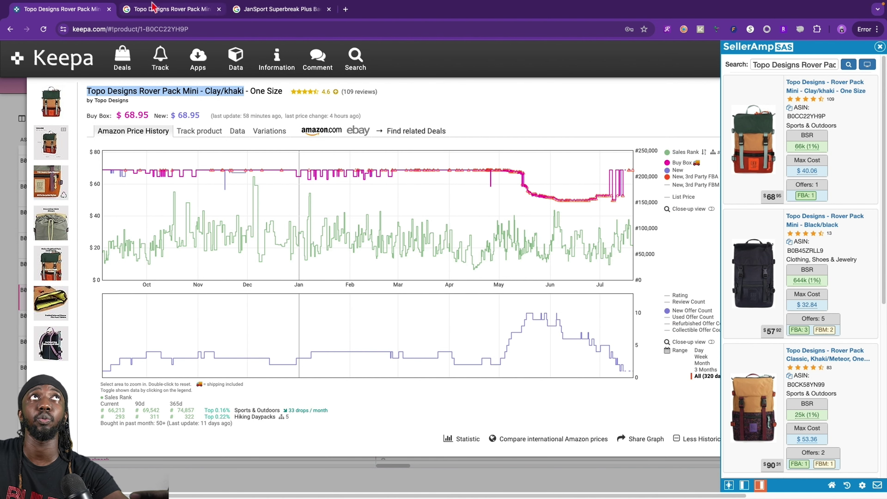
left_click(167, 6)
left_click(356, 478)
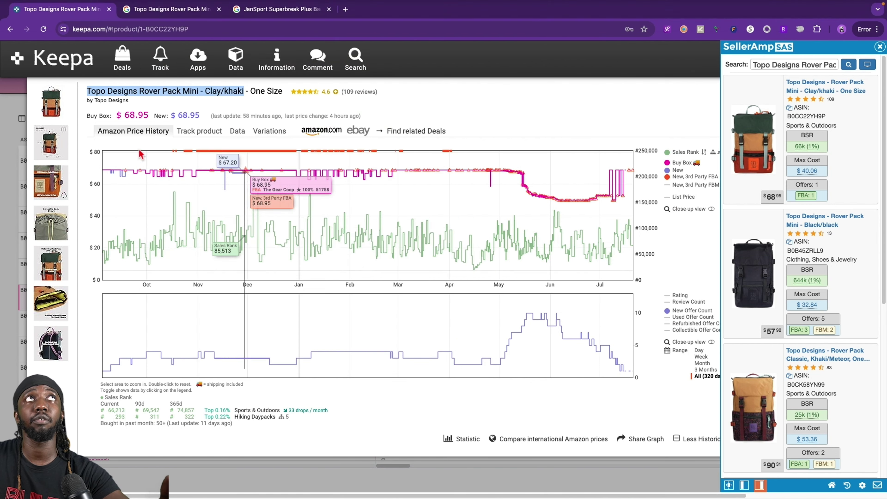
left_click(148, 11)
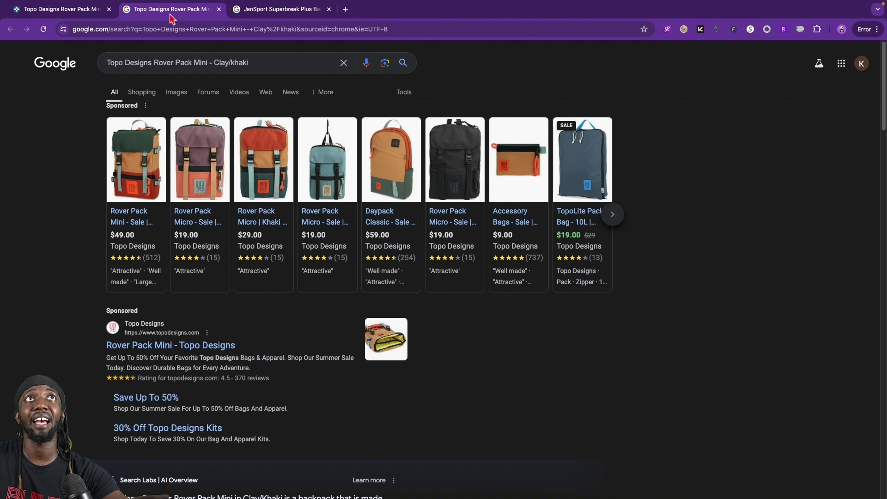
mouse_move(146, 206)
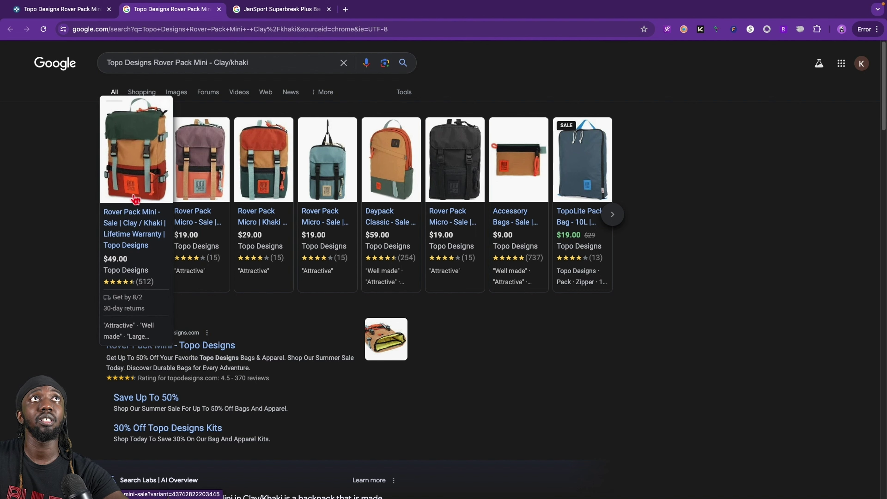
left_click(278, 9)
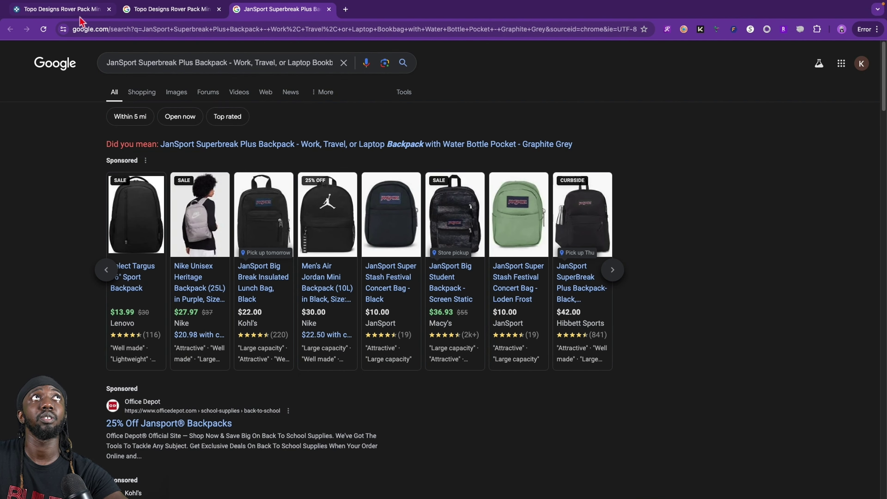
left_click(80, 11)
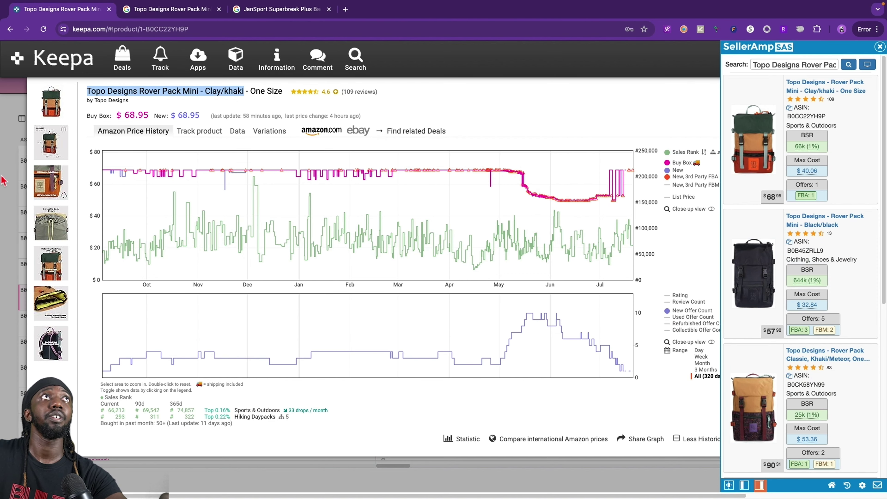
mouse_move(50, 112)
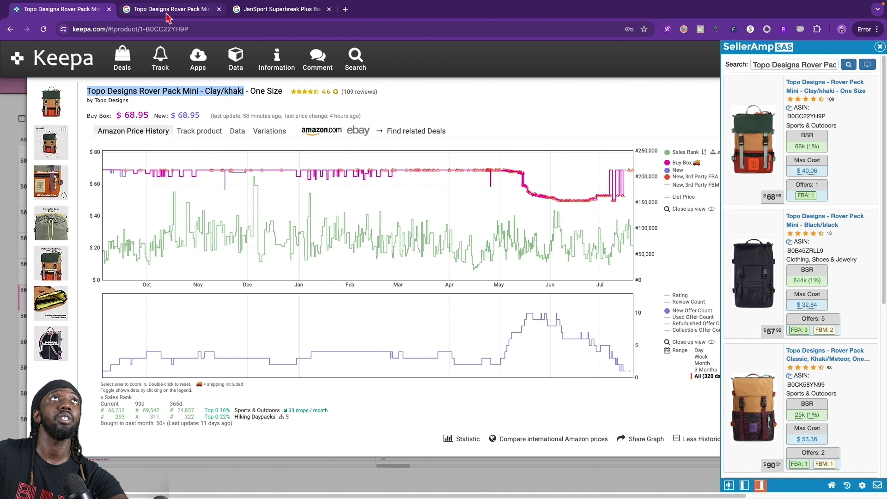
- Open Topo Designs' Rover Pack Mini Clay/Khaki sale offer from Google and check RetailMeNot for coupons on the product page
left_click(168, 10)
left_click(116, 165)
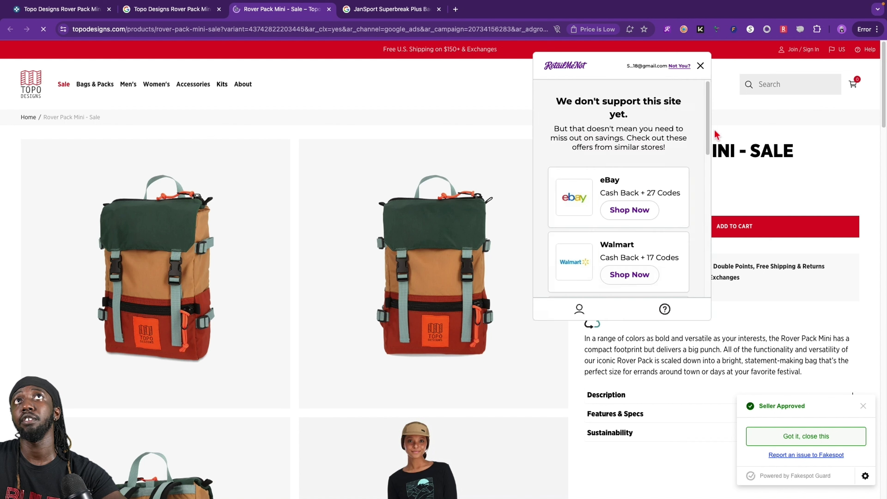
left_click(700, 66)
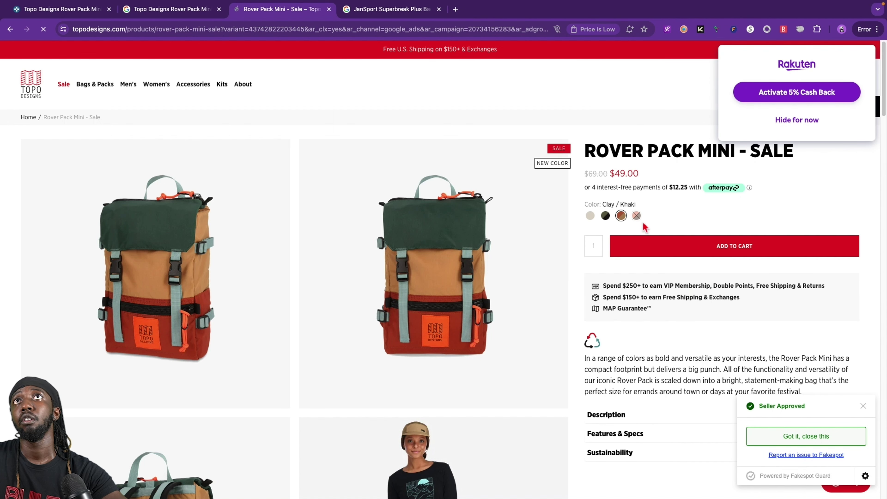
left_click(667, 29)
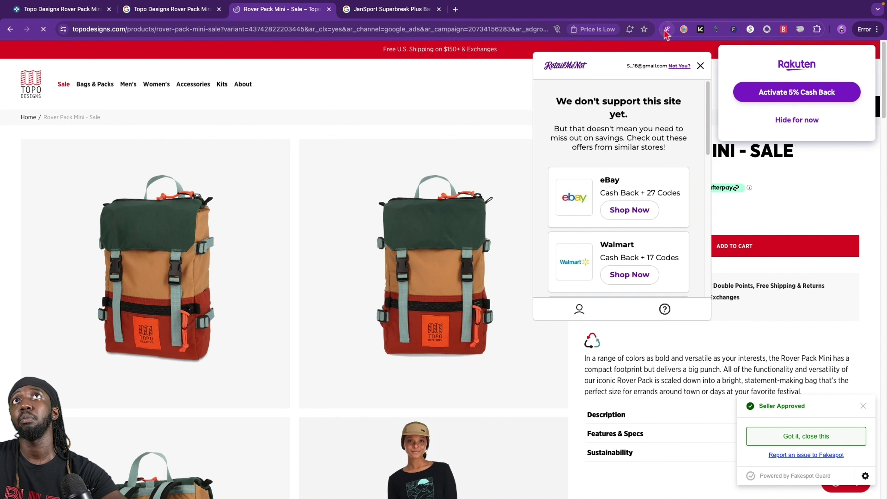
left_click(701, 67)
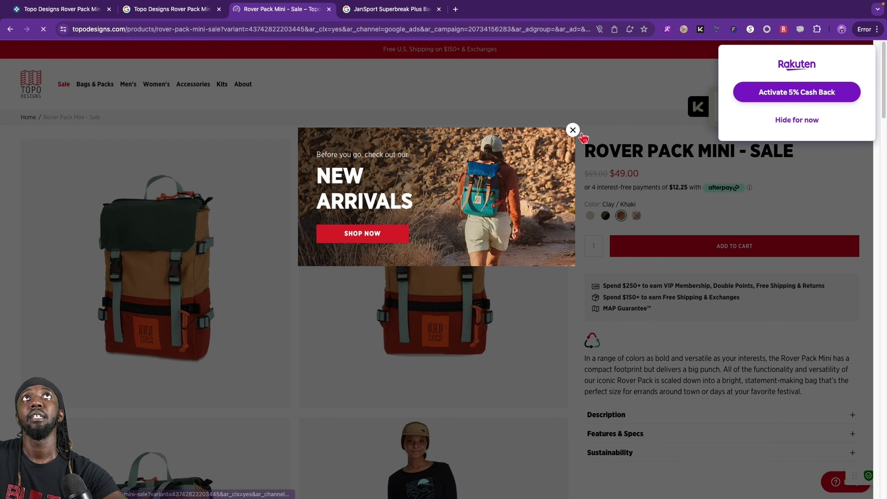
- Dismiss the new arrivals pop-up and check the foot of the Topo Designs product page for a sign-up discount
left_click(572, 129)
scroll(597, 168, "down", 10)
scroll(610, 195, "down", 20)
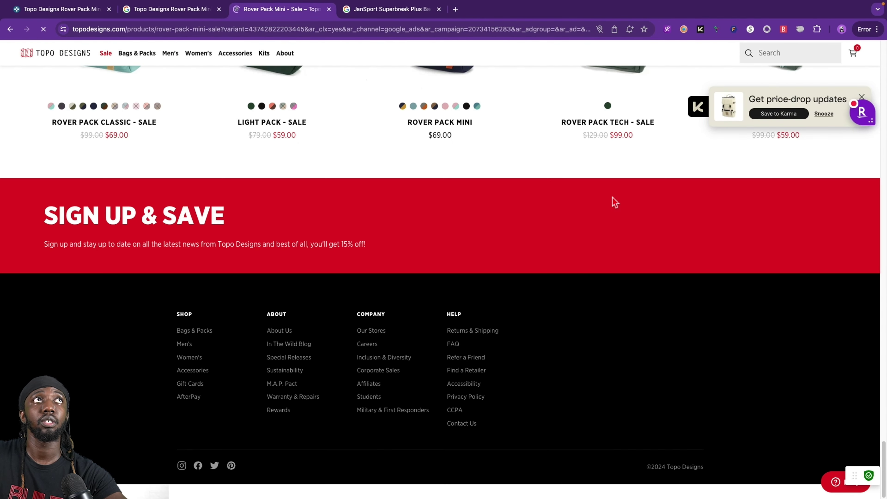
- Dismiss Karma's price-drop pop-up on the Rover Pack Mini page and open Topo Designs' Join / Sign In page
scroll(621, 281, "up", 15)
scroll(625, 282, "down", 10)
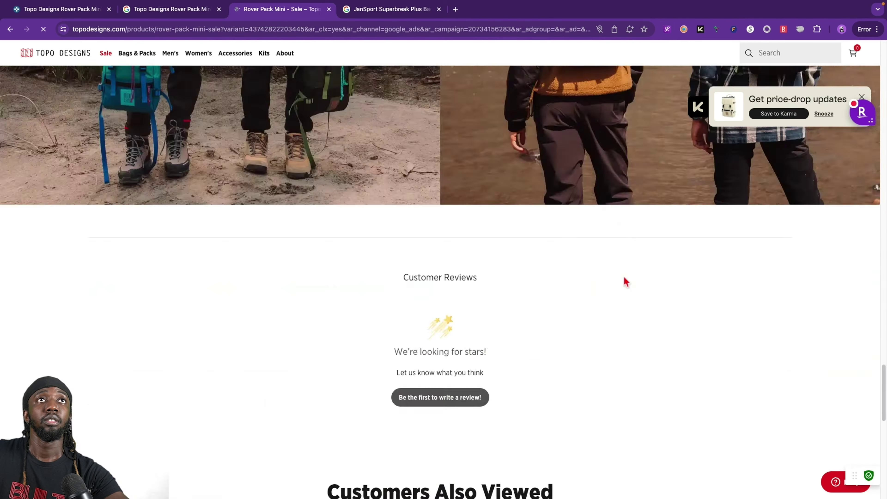
scroll(625, 282, "up", 15)
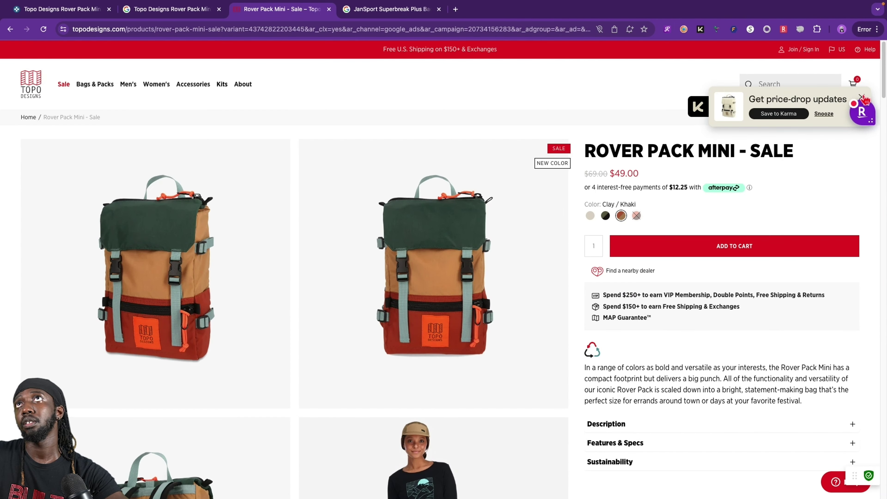
left_click(862, 99)
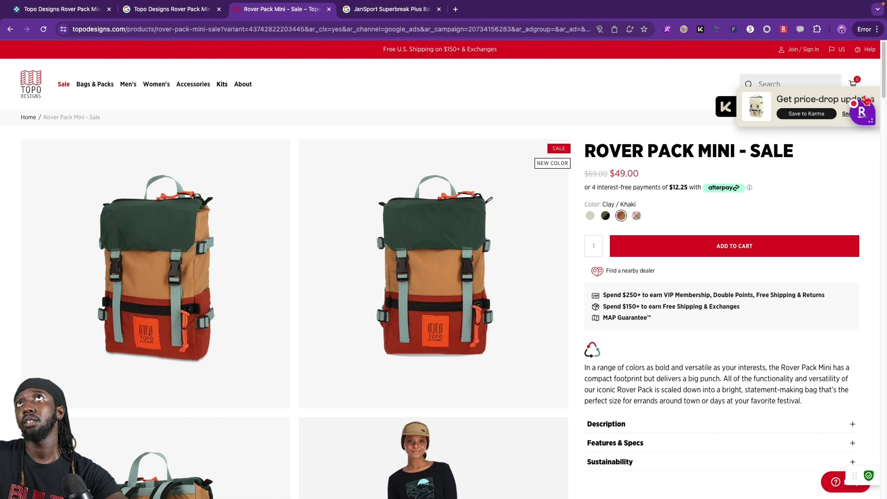
left_click(813, 55)
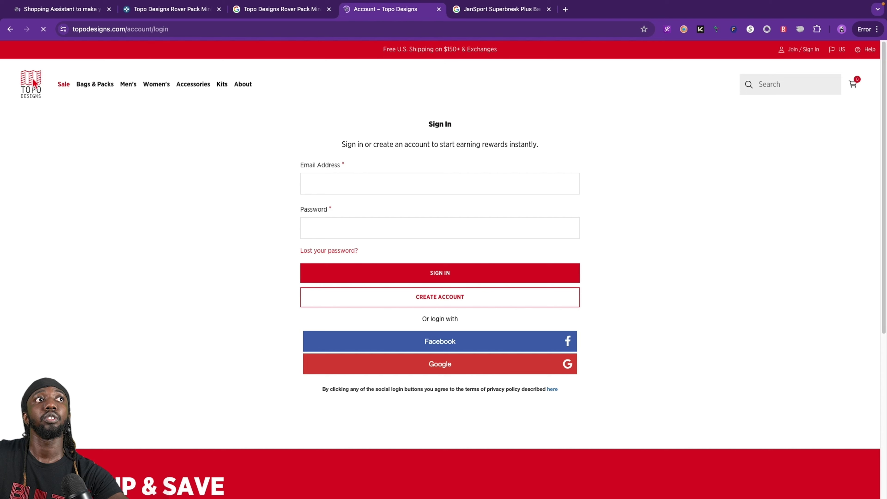
- Go to the Topo Designs home page and check its sale promotions and the Sign Up & Save offer near the foot
left_click(36, 93)
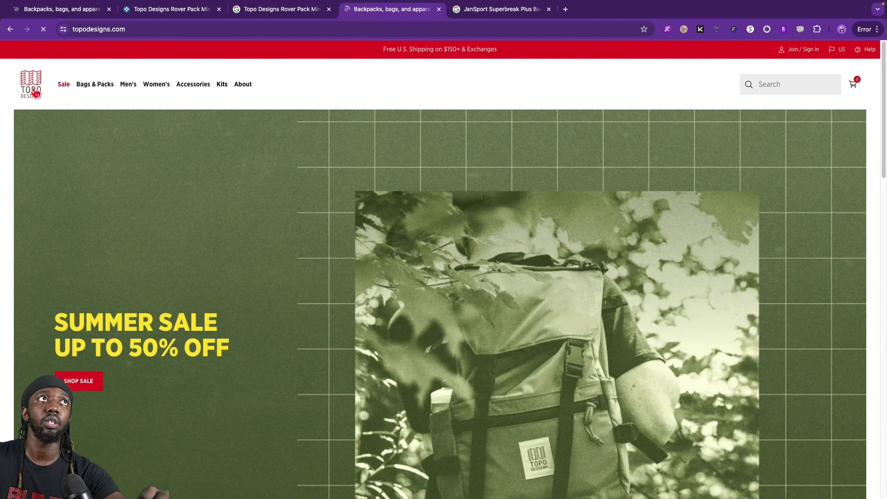
scroll(69, 329, "down", 10)
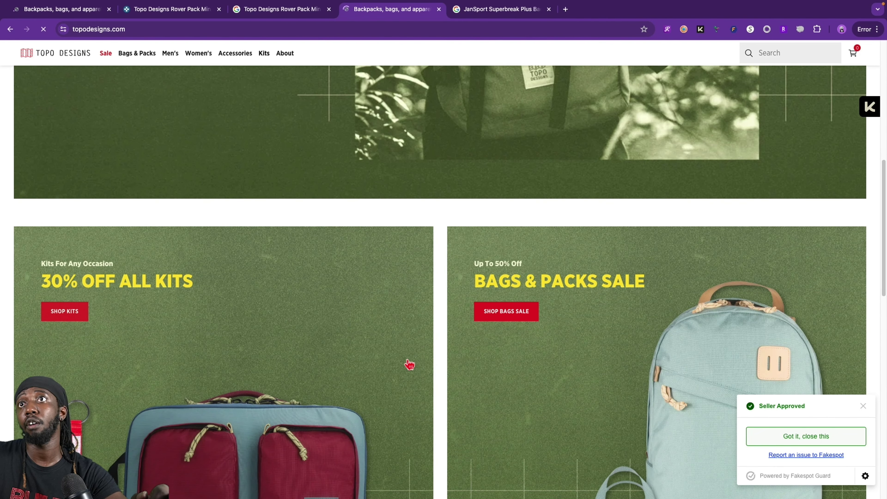
scroll(410, 367, "down", 10)
scroll(448, 370, "down", 3)
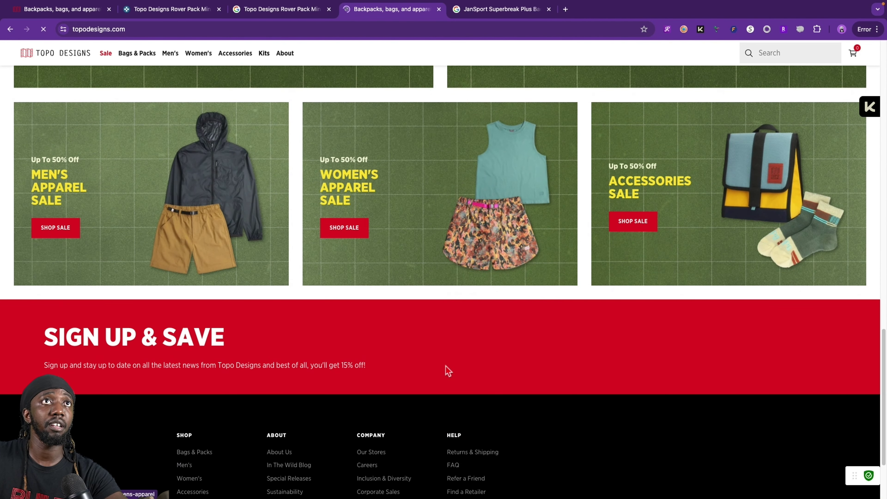
left_click_drag(45, 366, 363, 366)
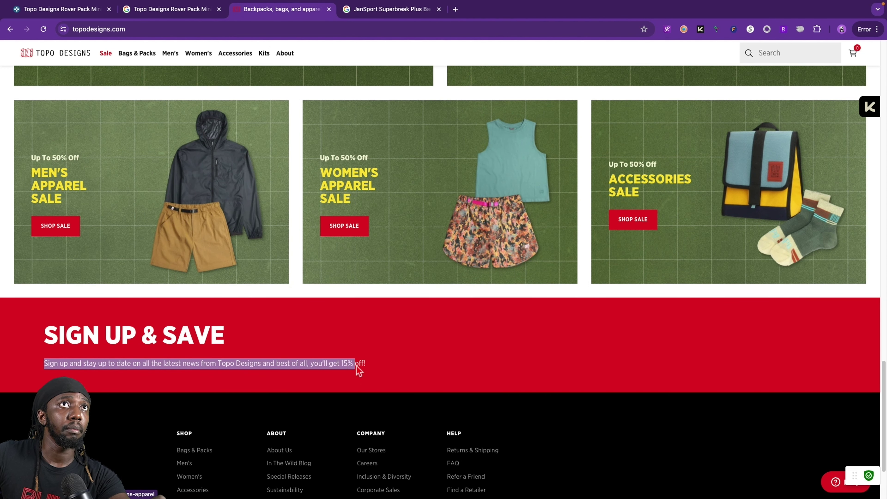
left_click_drag(309, 388, 378, 391)
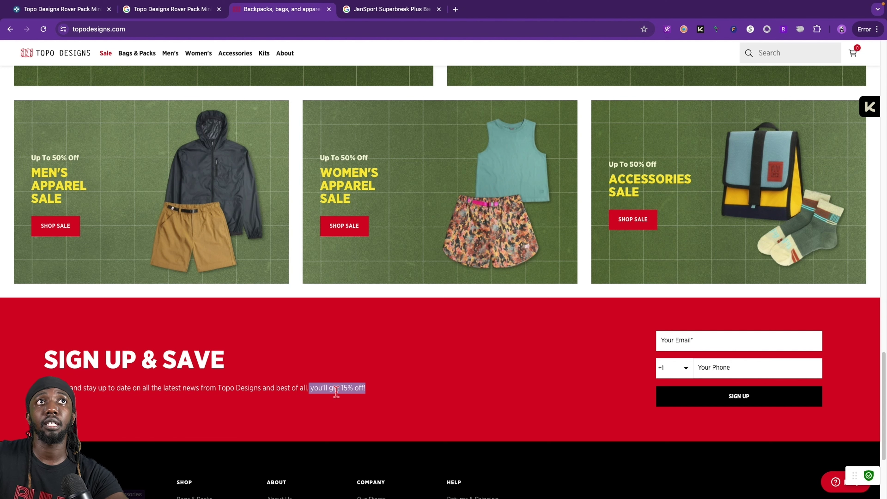
- Return to Keepa, look up "Alpinestars Motorcycle, Black White Red, Taille Unique" in SellerAmp SAS and search Google for that title
left_click(197, 10)
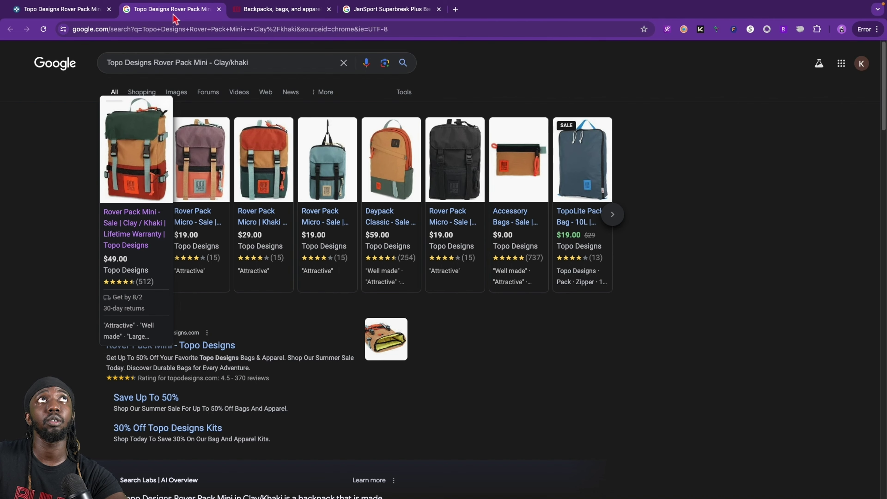
left_click(70, 14)
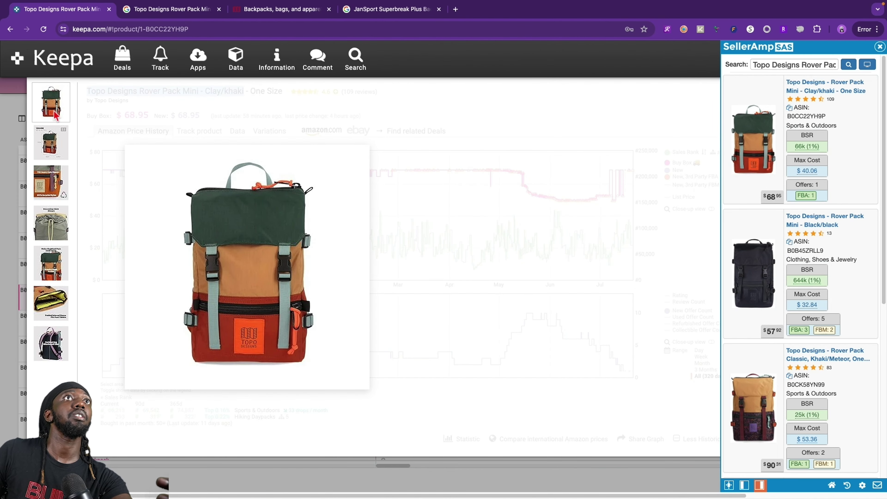
left_click(851, 134)
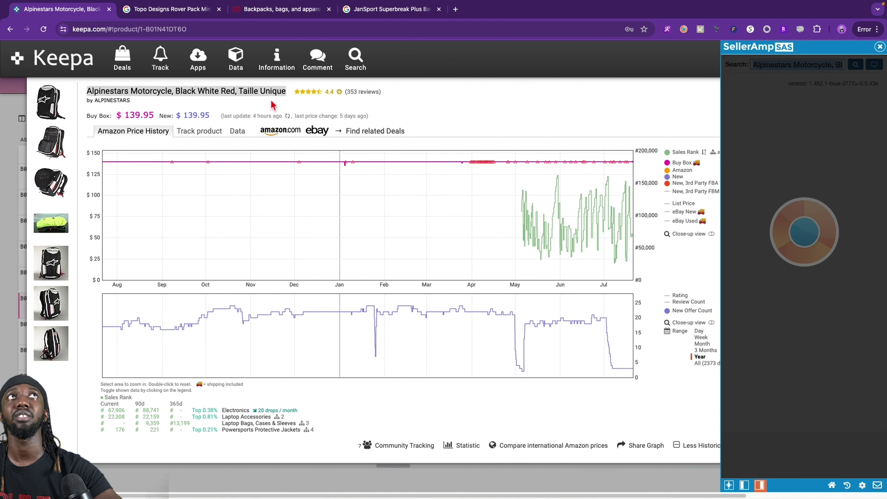
left_click_drag(87, 90, 283, 92)
right_click(264, 88)
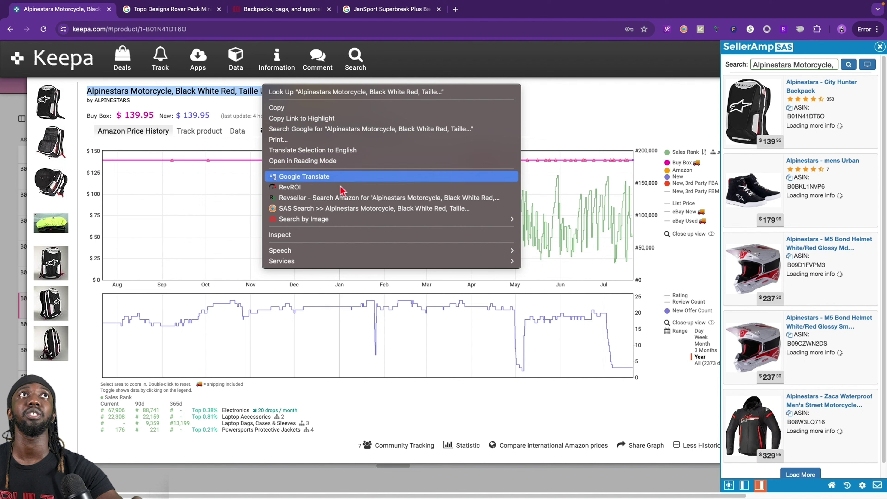
left_click(338, 132)
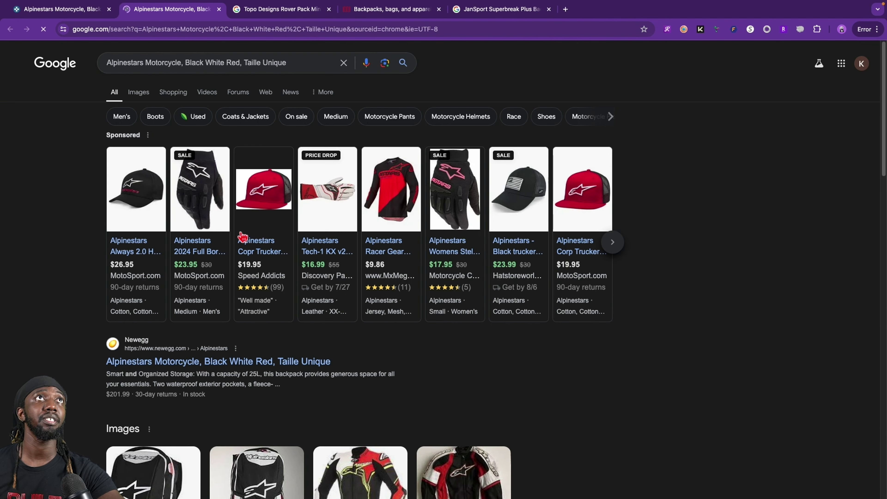
- Examine the Google results for retailers selling the Alpinestars backpack, along with their prices, discounts and cash back
scroll(262, 258, "down", 5)
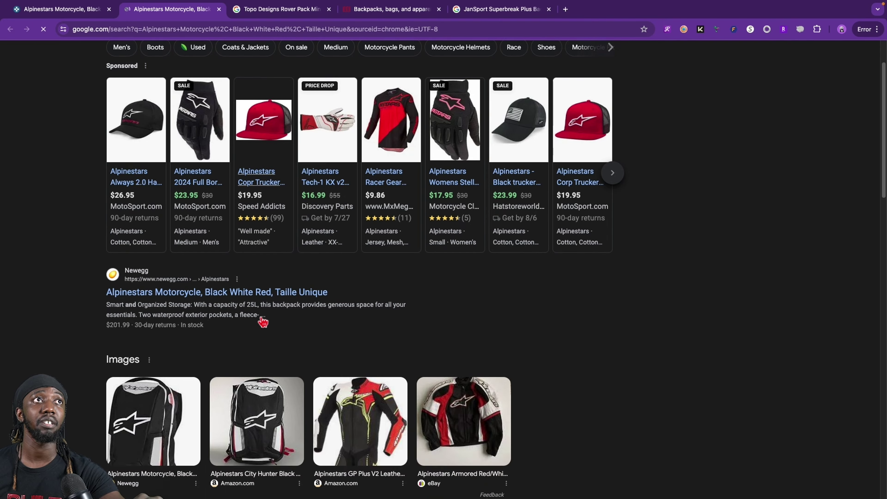
scroll(152, 316, "down", 2)
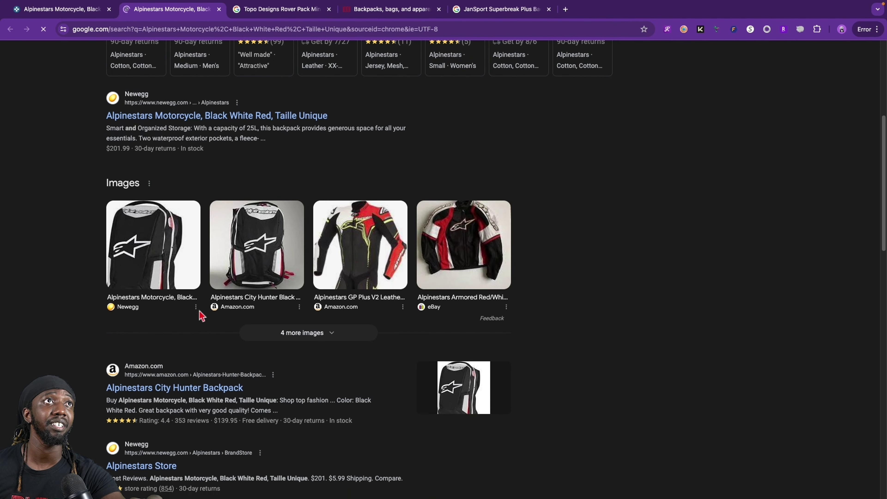
scroll(173, 267, "down", 2)
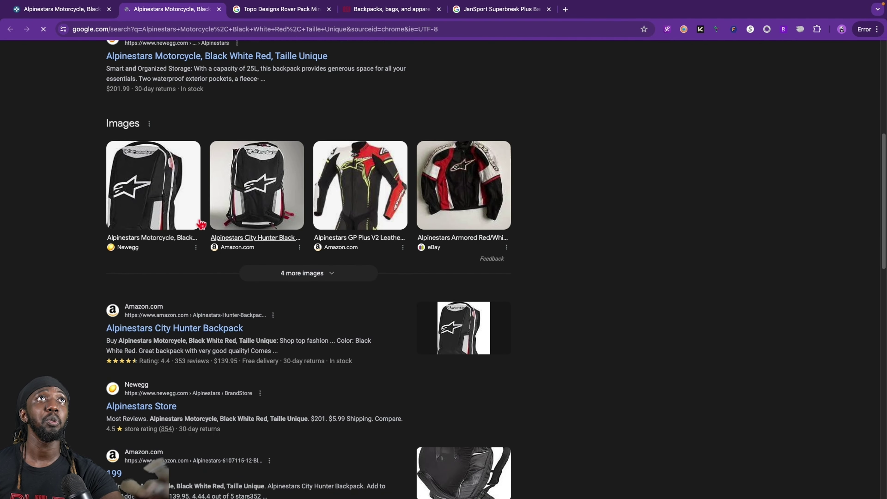
scroll(356, 257, "down", 10)
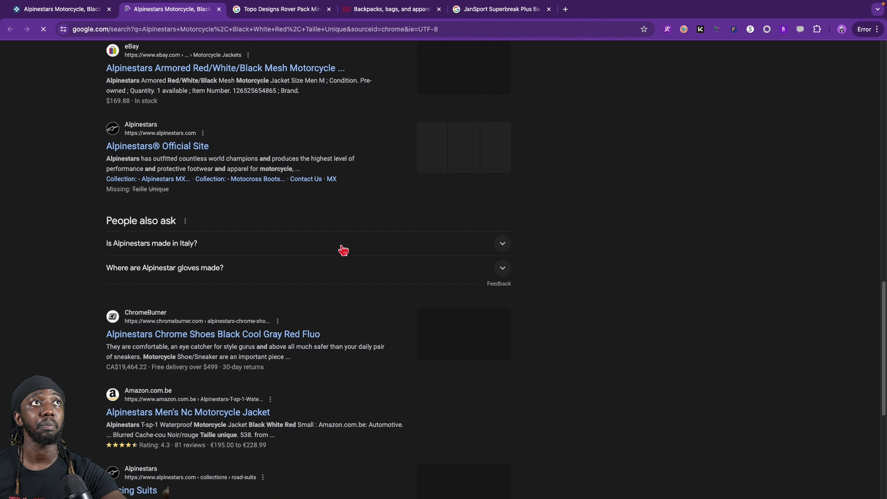
scroll(154, 285, "up", 3)
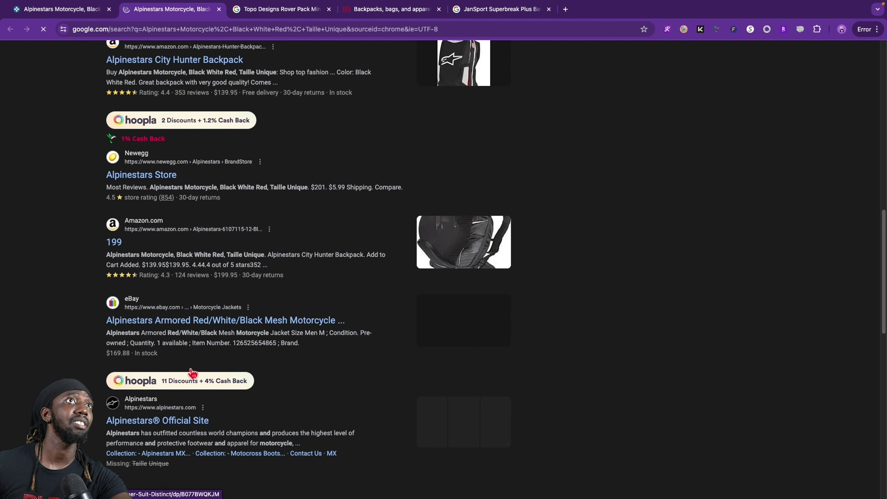
scroll(188, 426, "down", 2)
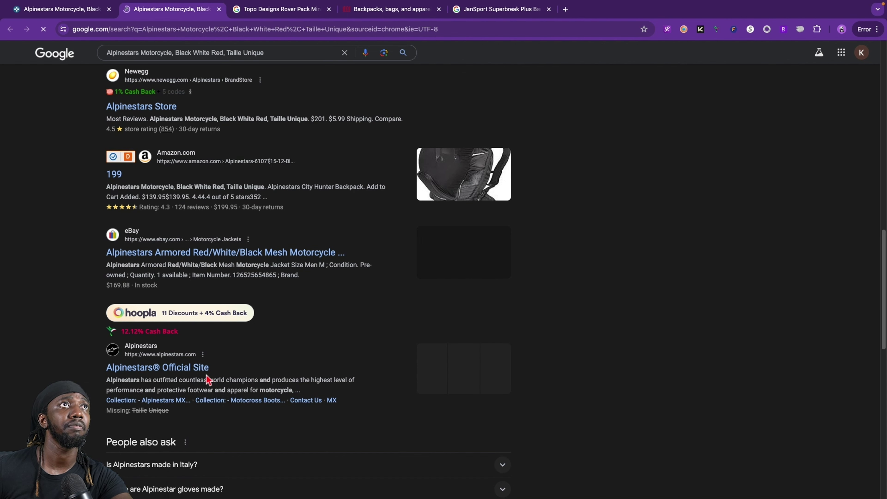
scroll(187, 376, "up", 5)
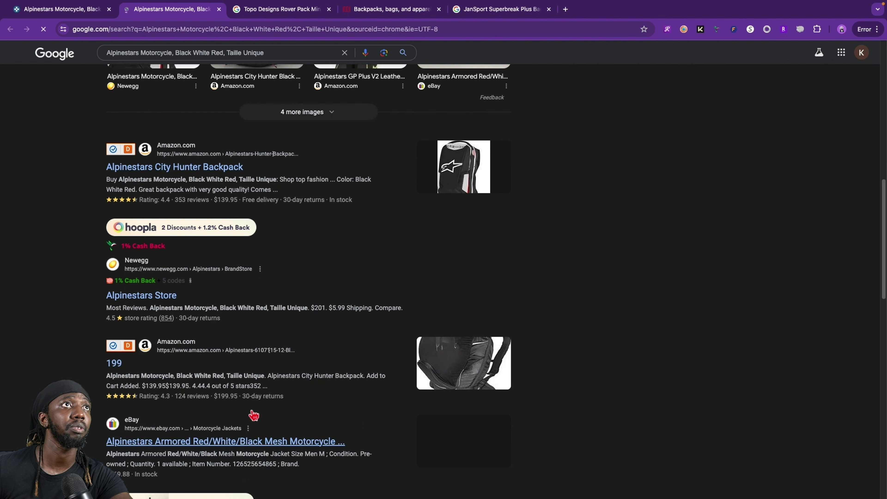
scroll(254, 415, "up", 1)
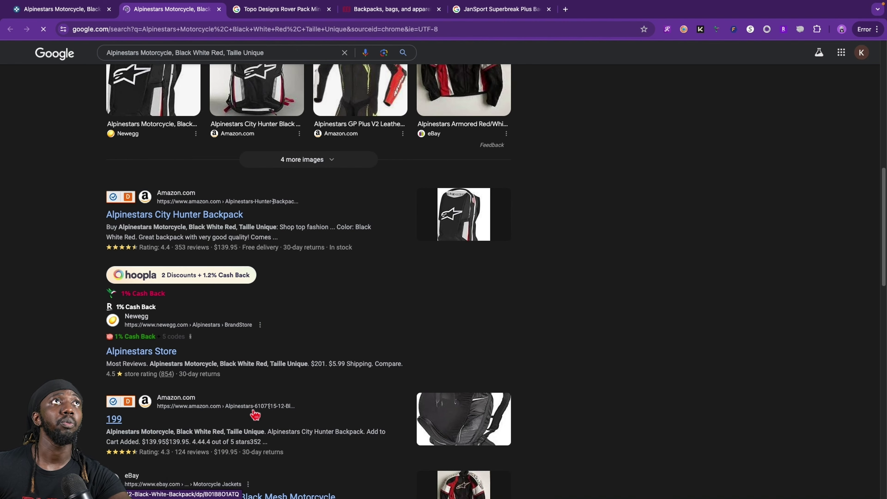
scroll(256, 411, "down", 15)
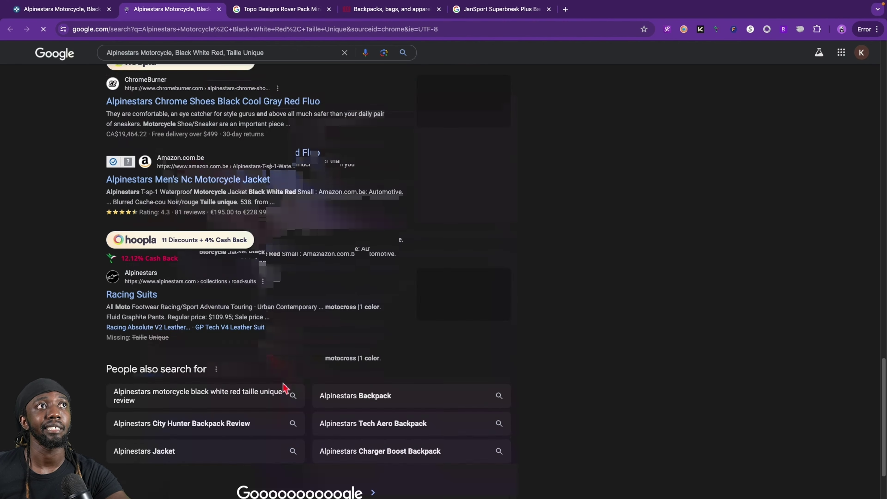
- Browse the sponsored Alpinestars offers above the Google results for a matching backpack
scroll(311, 357, "up", 15)
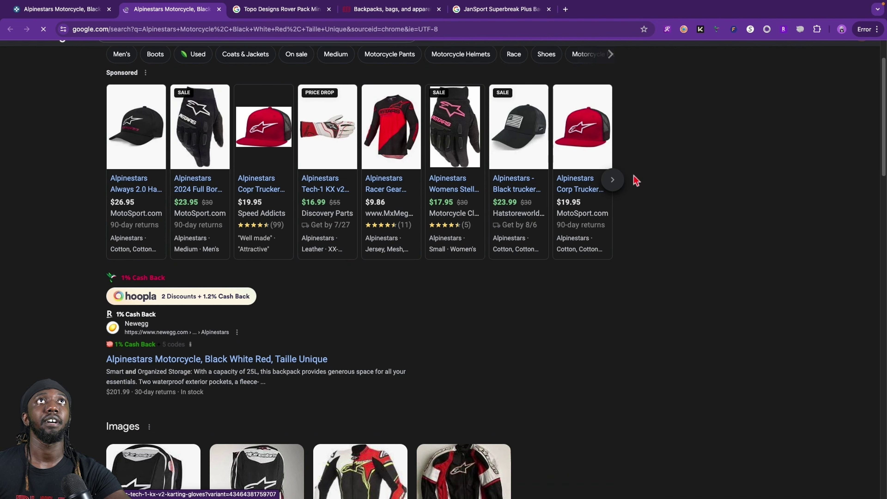
left_click(623, 187)
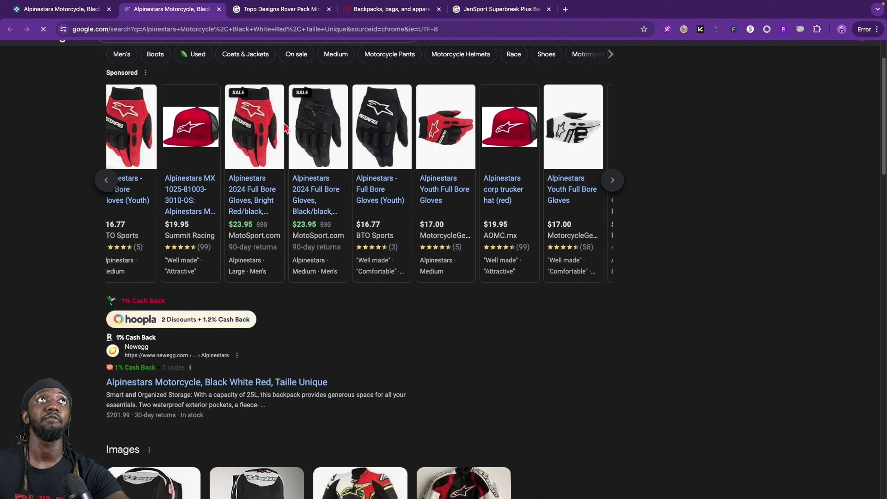
left_click(615, 180)
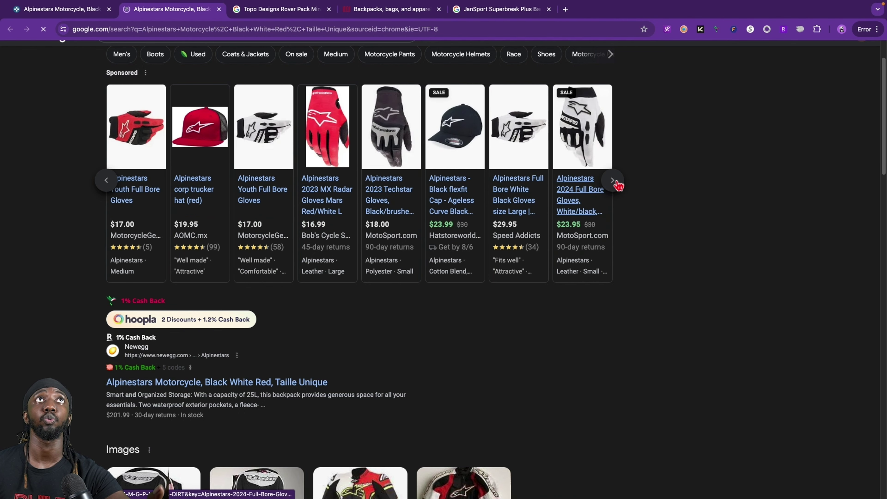
left_click(619, 188)
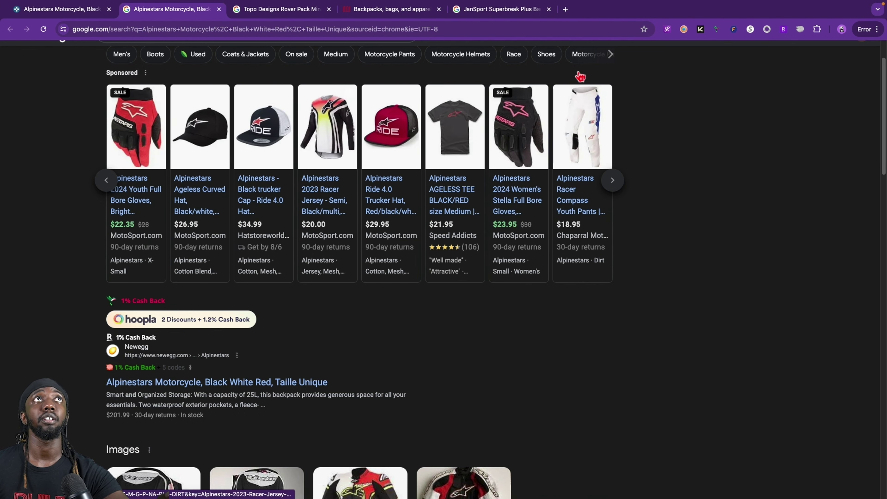
- Switch back to Keepa and close the SellerAmp panel and the Alpinestars product details to return to the Product Finder results
left_click(50, 15)
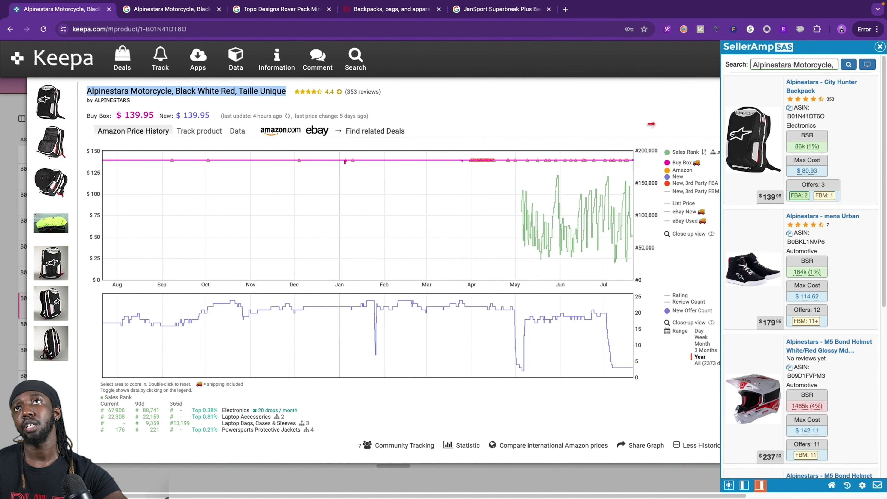
left_click(879, 46)
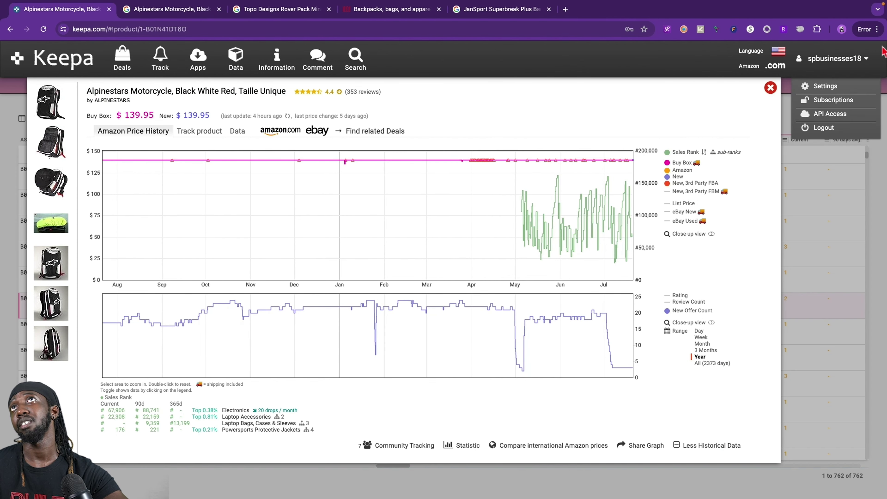
left_click(771, 87)
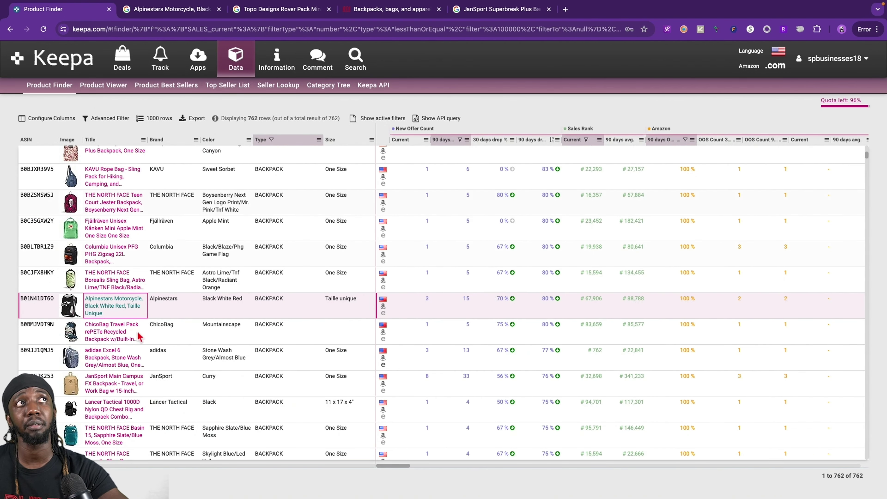
- Open the JanSport Main Campus FX Backpack in Curry from the Product Finder results and set its history range to Year
scroll(139, 336, "down", 1)
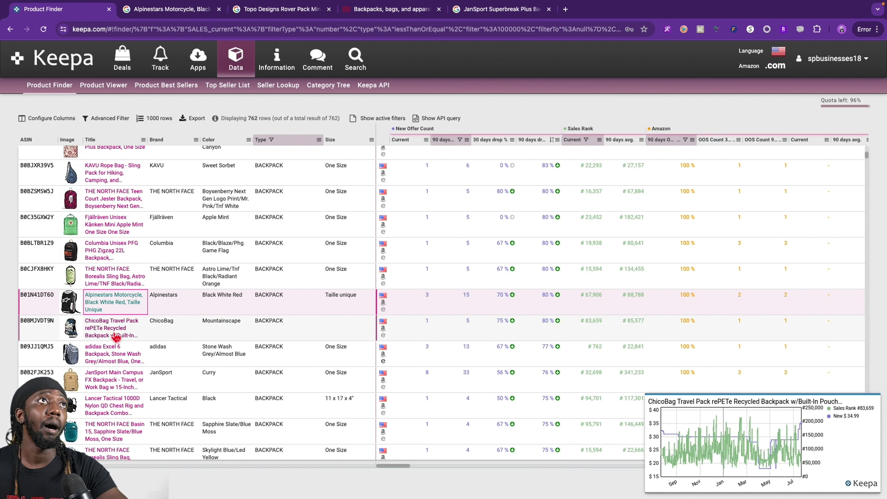
mouse_move(73, 330)
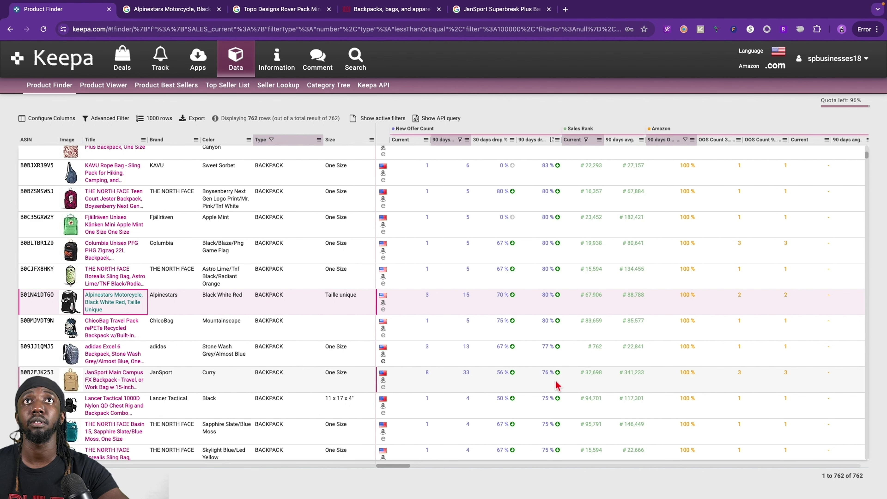
left_click(110, 388)
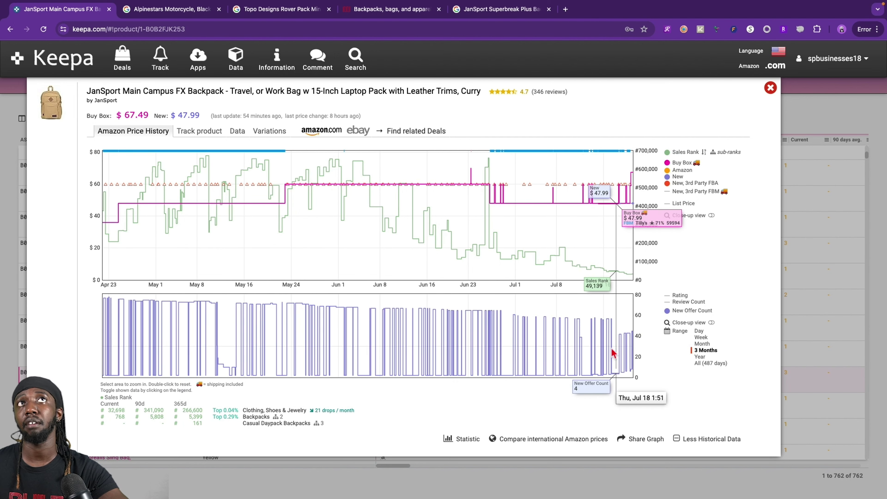
left_click(700, 357)
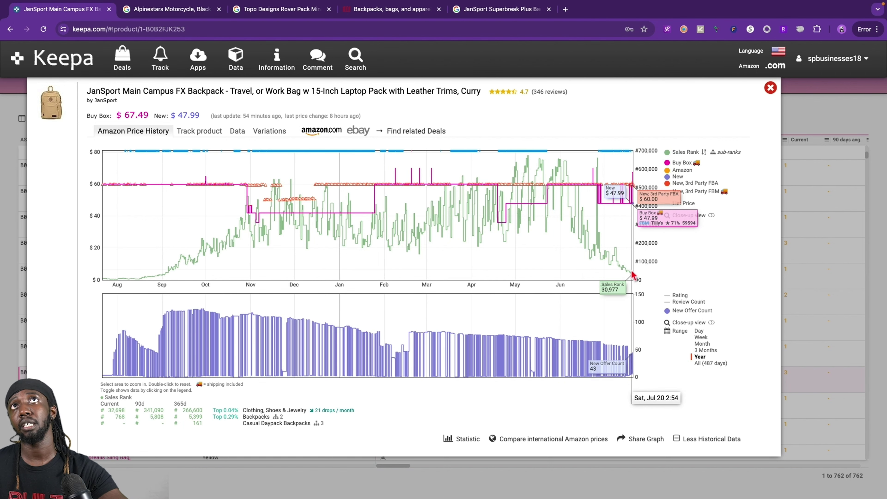
mouse_move(48, 121)
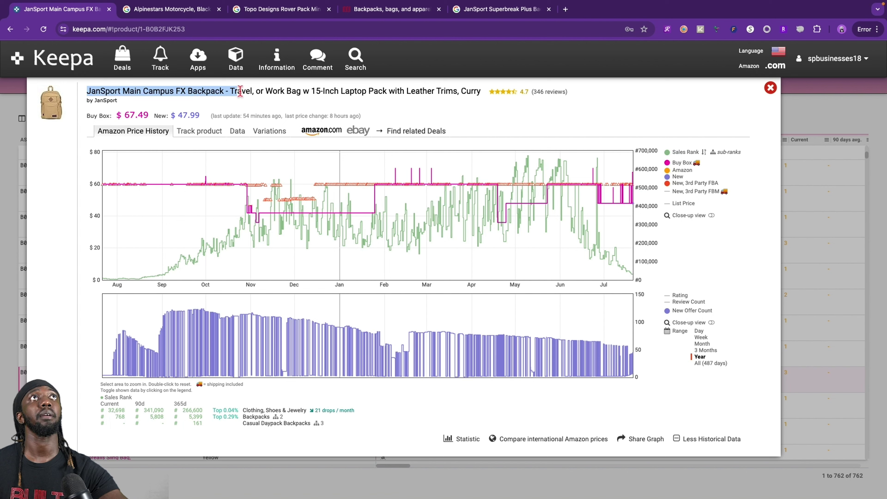
left_click_drag(217, 92, 481, 94)
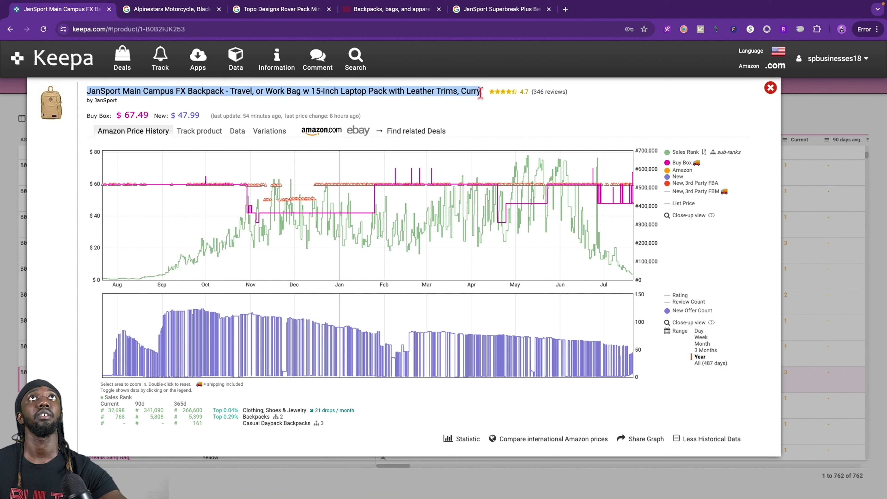
right_click(480, 93)
left_click(293, 209)
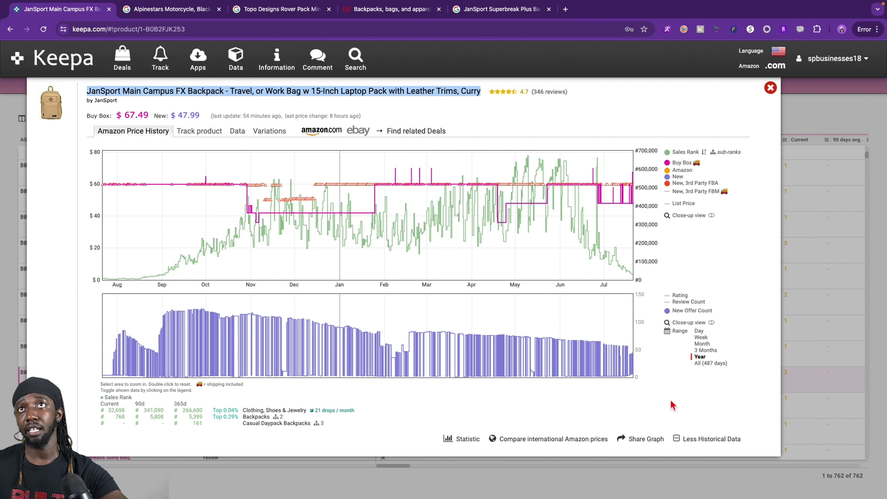
- Compare the JanSport Main Campus FX Backpack's All history range with its Year range
left_click(722, 366)
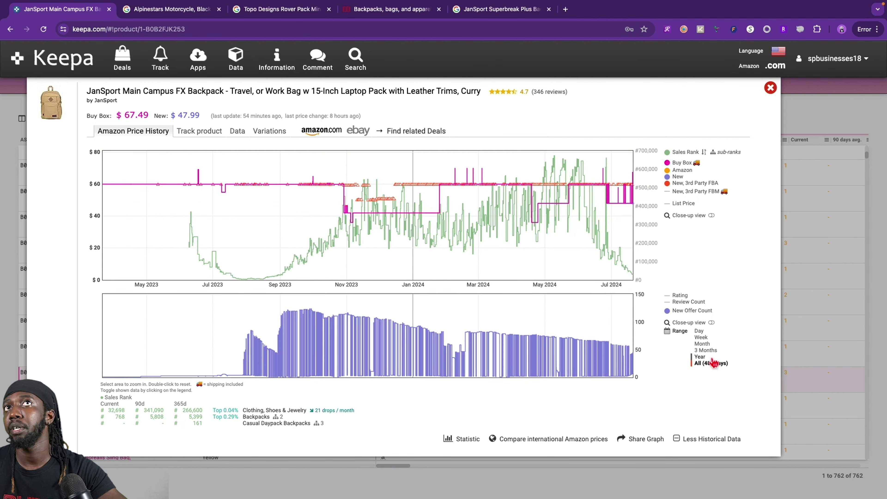
left_click(700, 357)
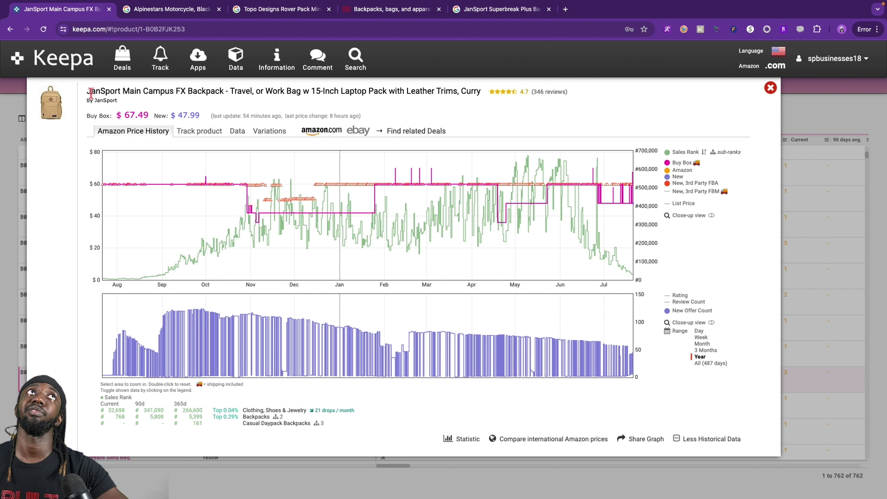
- Run a SAS Search on the JanSport Main Campus FX Backpack's partly selected title
left_click_drag(219, 87, 219, 90)
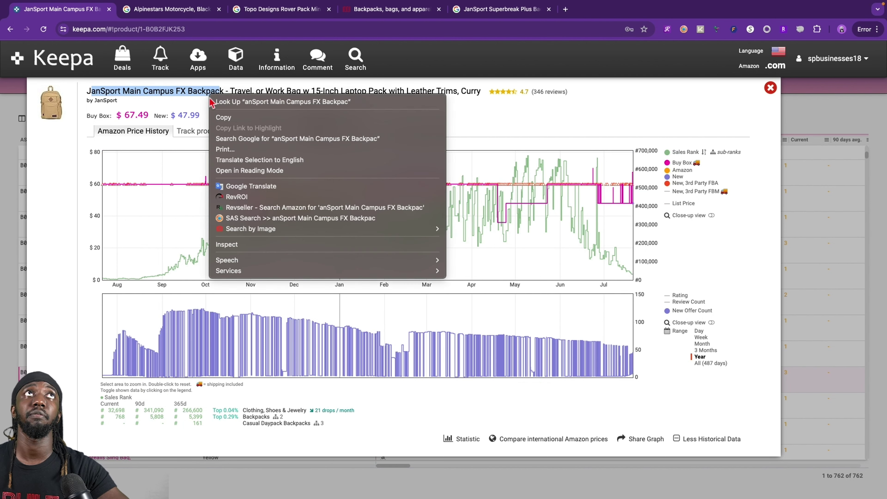
right_click(210, 95)
left_click(304, 218)
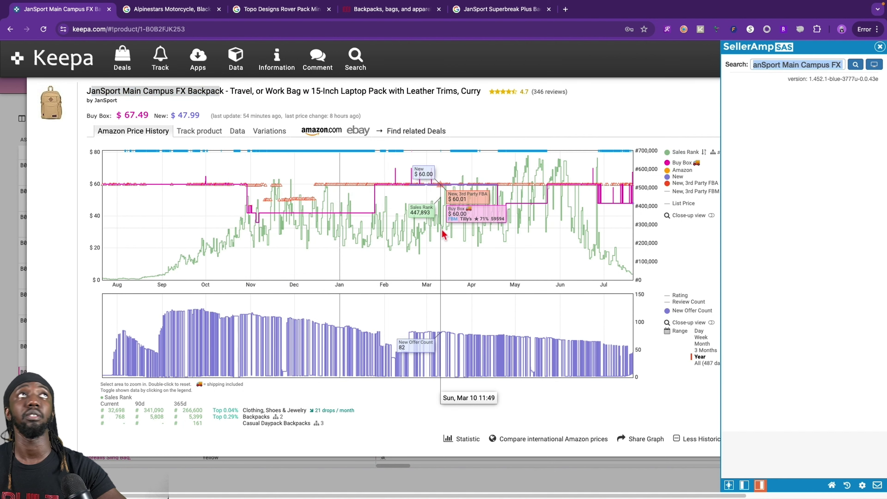
- Search Google for "JanSport Main Campus FX Backpack" from the product title
right_click(209, 84)
left_click(156, 101)
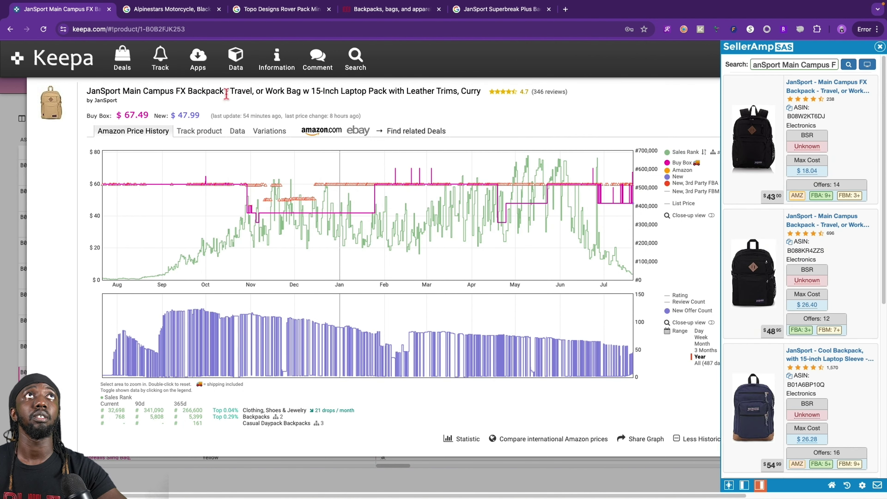
right_click(117, 89)
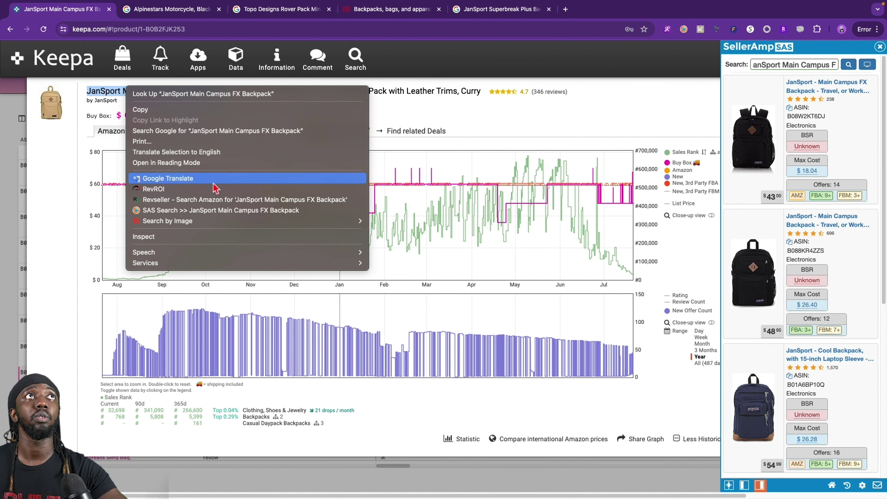
left_click(212, 132)
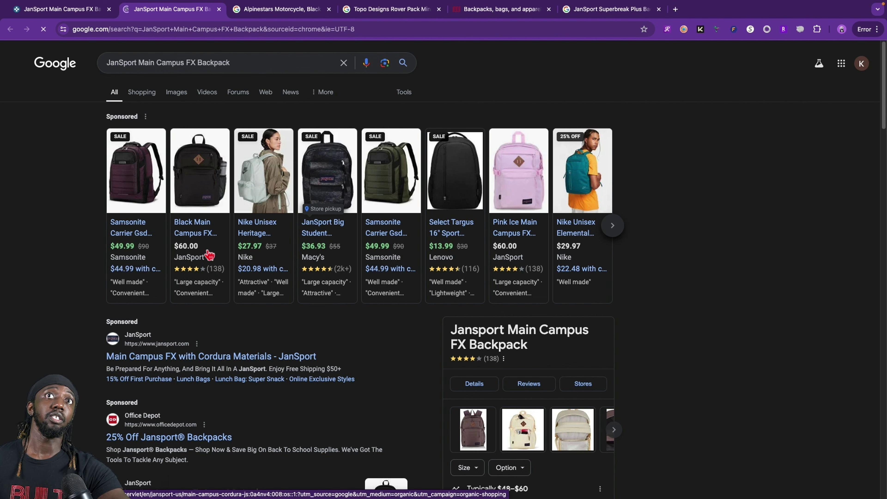
- Examine the sponsored offers and Google results for retailers selling the JanSport Main Campus FX Backpack, including prices and cash back
scroll(281, 224, "down", 4)
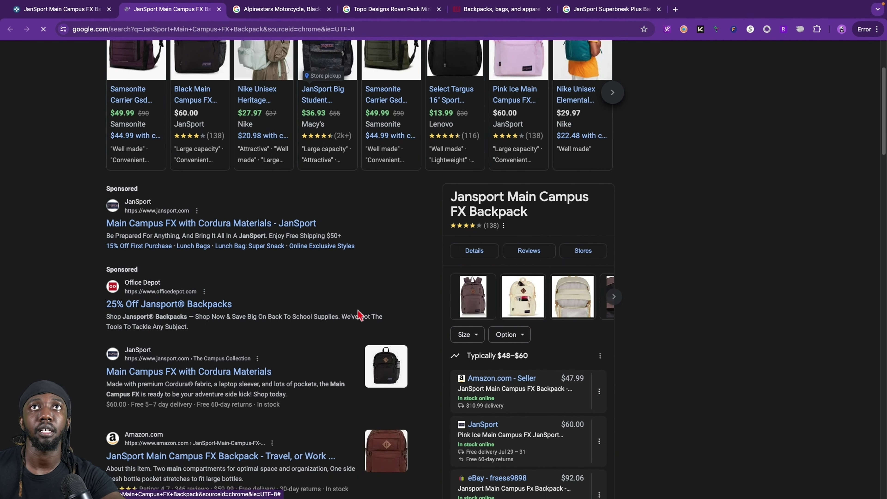
scroll(202, 246, "up", 4)
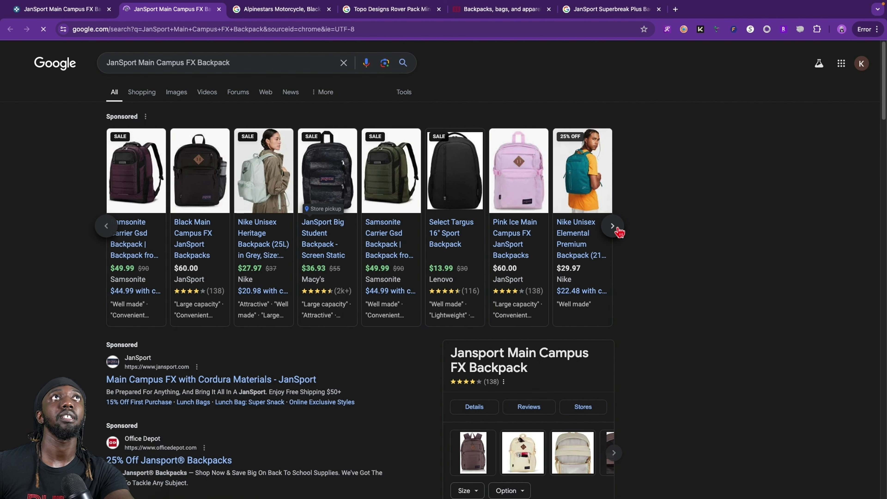
left_click(617, 232)
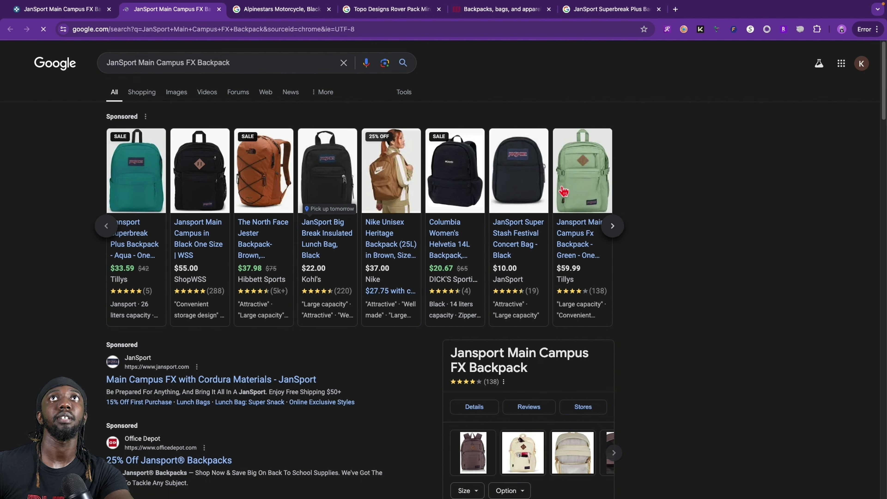
scroll(586, 188, "right", 5)
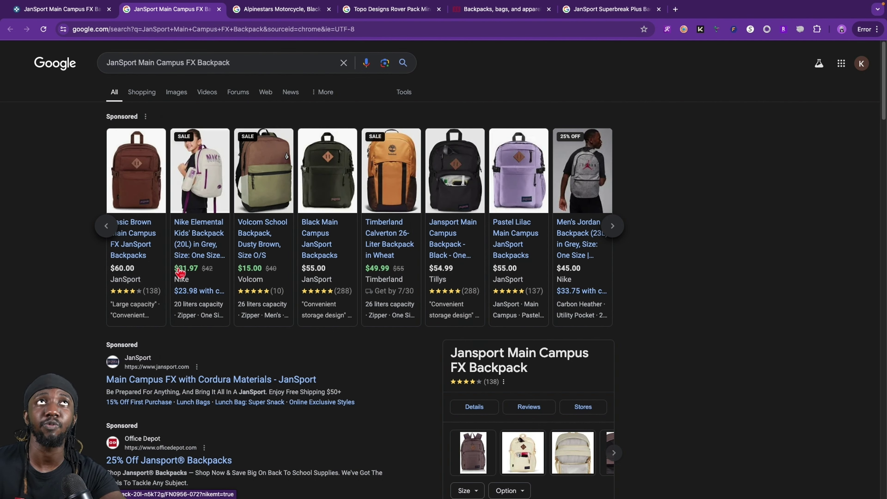
scroll(482, 252, "down", 6)
scroll(440, 259, "down", 2)
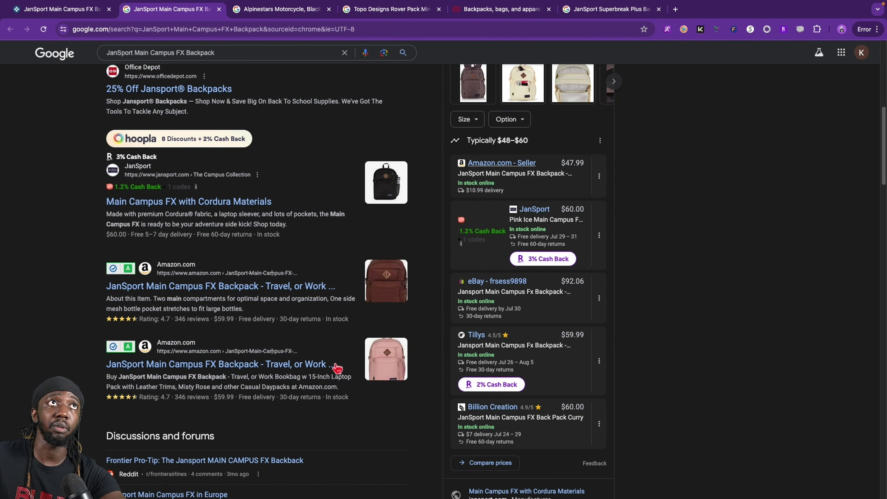
scroll(267, 278, "down", 11)
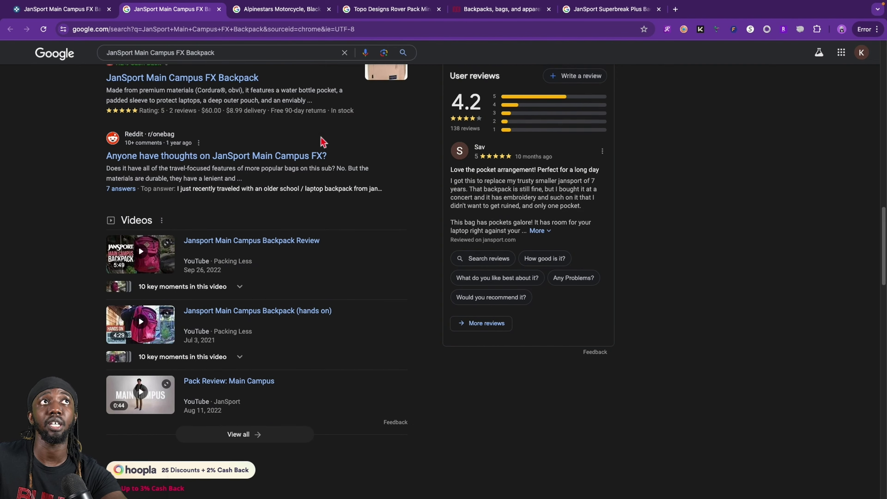
- Switch back to Keepa and close the JanSport product details to return to the Product Finder results
left_click(69, 16)
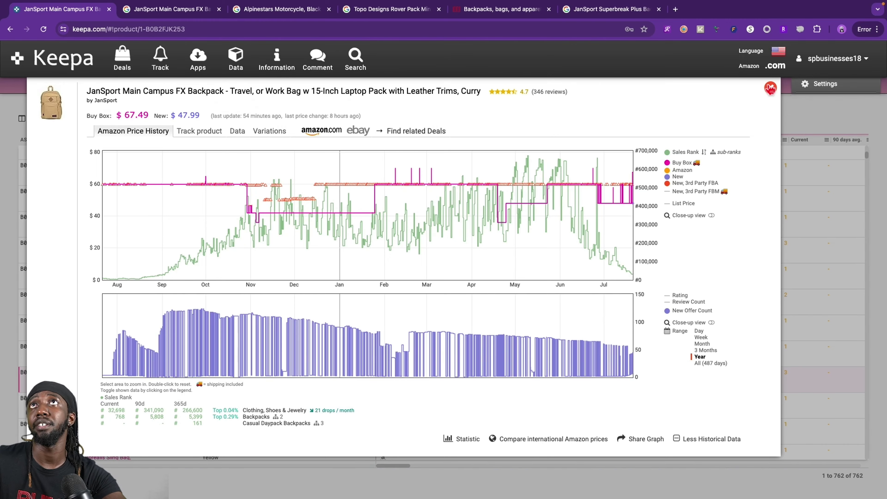
left_click(770, 87)
scroll(209, 294, "up", 1)
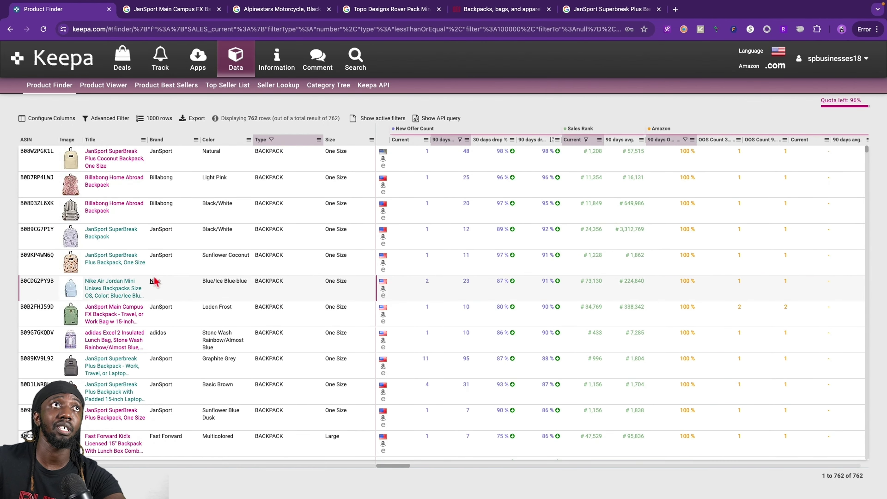
- Exclude JanSport from the Product Finder results with a Brand filter of "Is none of" jansport
left_click(202, 141)
left_click(209, 165)
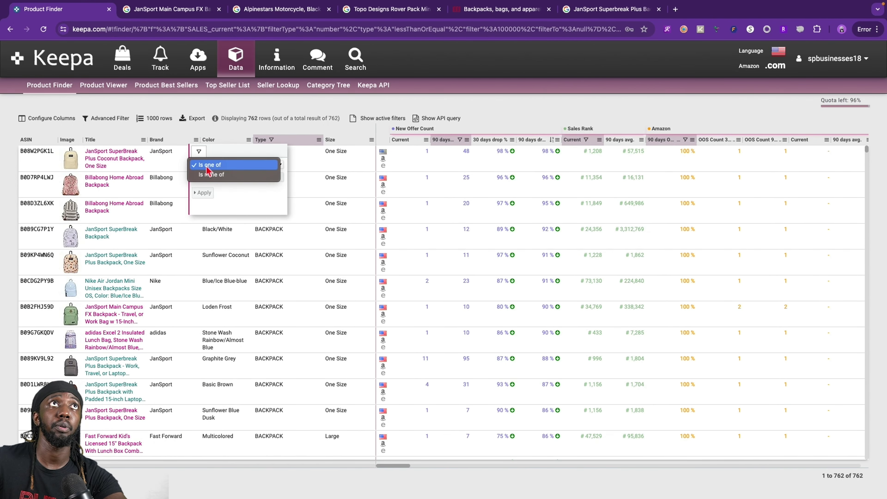
left_click(217, 175)
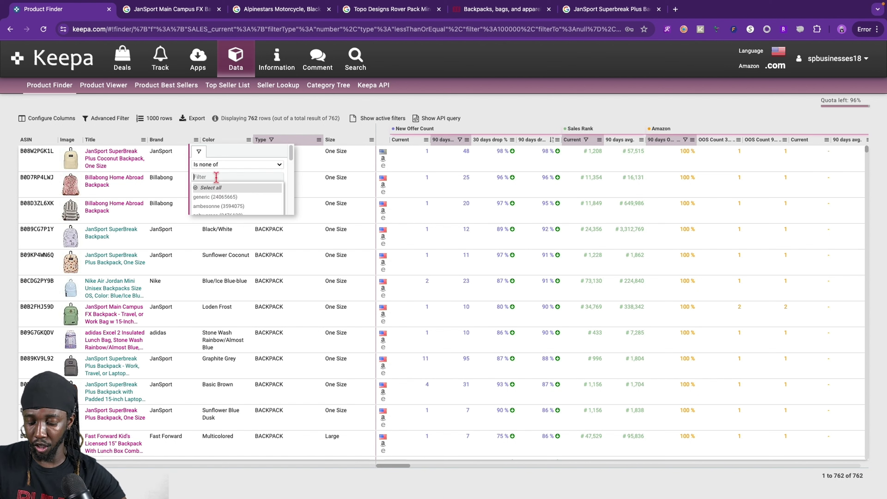
type("jans")
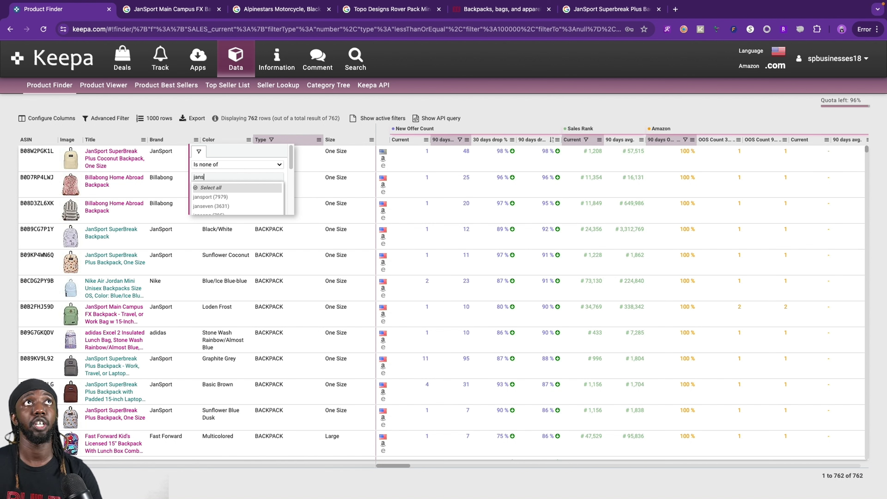
left_click(225, 198)
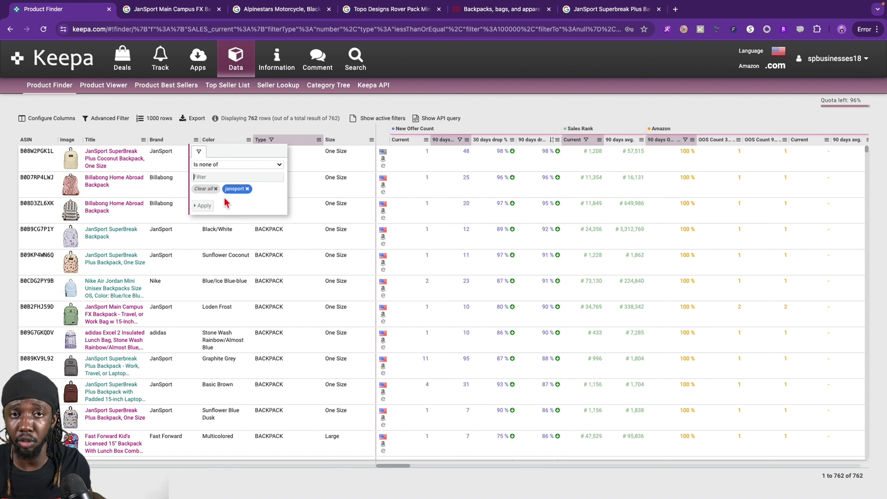
left_click(204, 207)
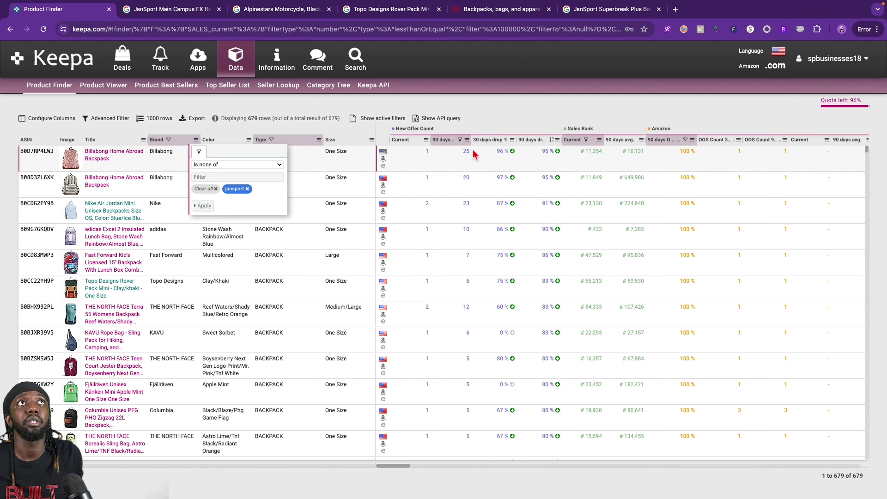
left_click(492, 122)
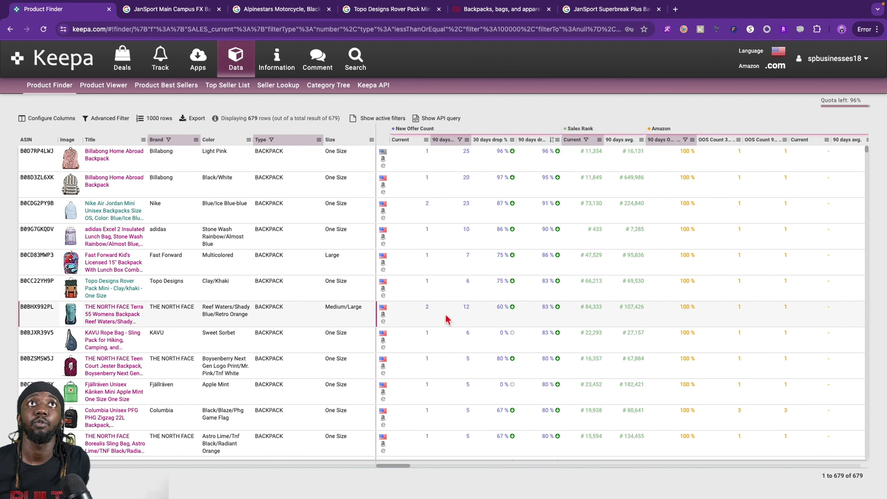
- Examine the price history and new offer count of the light pink Billabong Home Abroad Backpack, closing its details when done
scroll(414, 316, "down", 1)
scroll(158, 252, "up", 1)
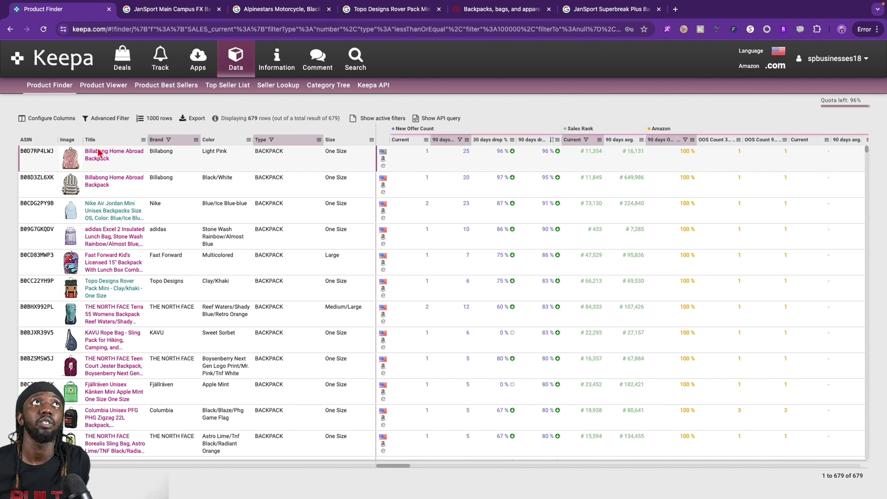
left_click(103, 155)
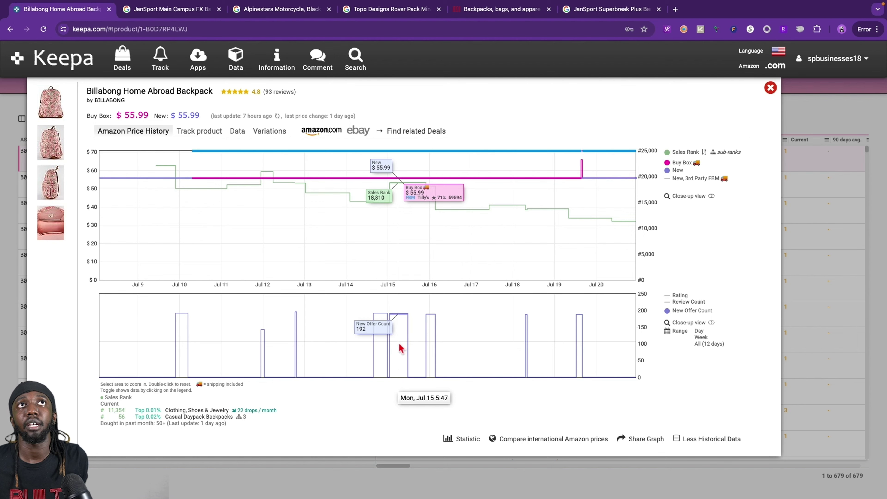
left_click(770, 88)
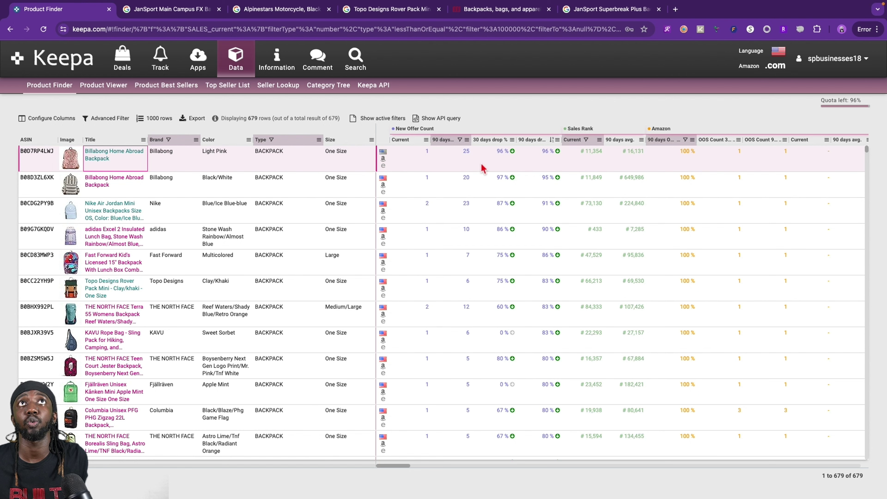
left_click(112, 155)
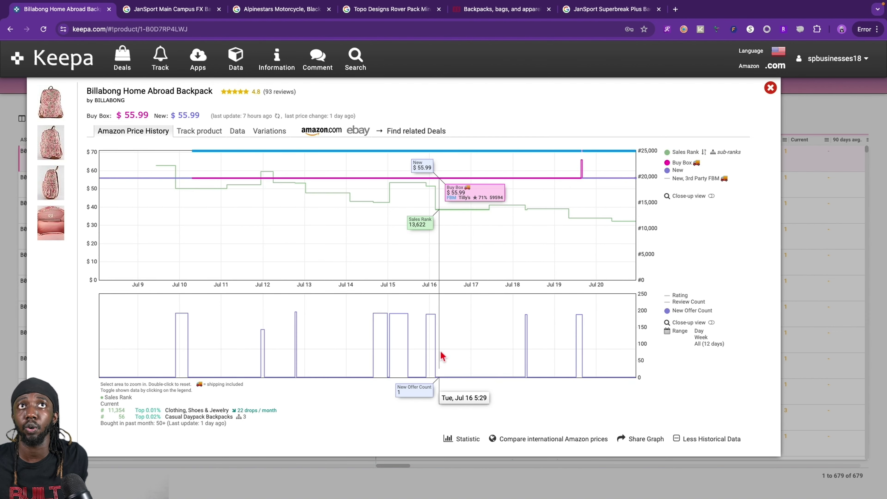
left_click(772, 91)
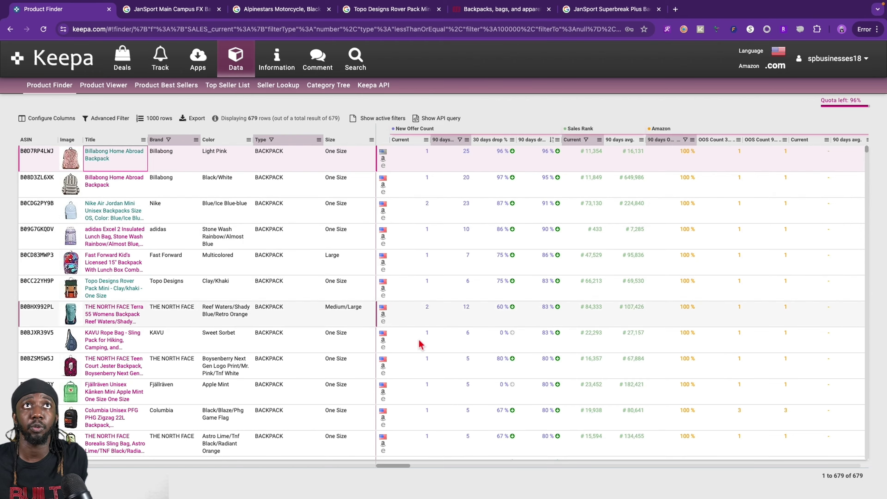
- Filter the current New Offer Count to less than or equals 3
scroll(421, 341, "down", 10)
scroll(424, 349, "down", 10)
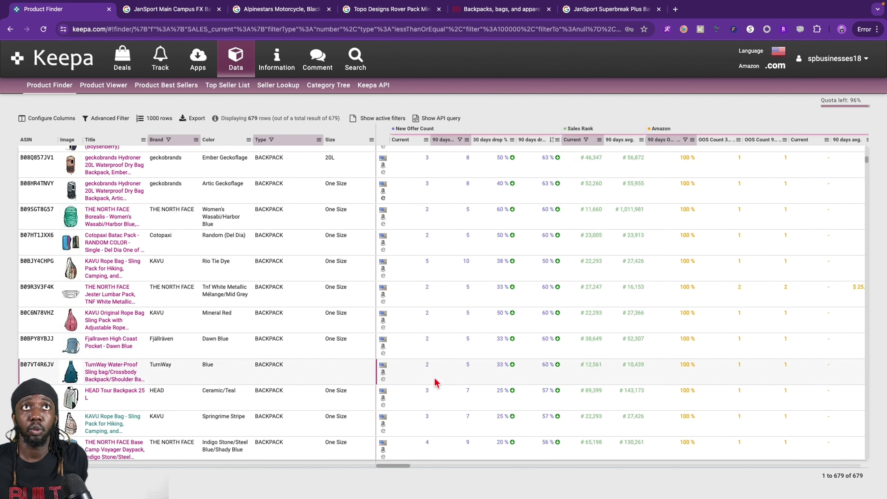
left_click(426, 140)
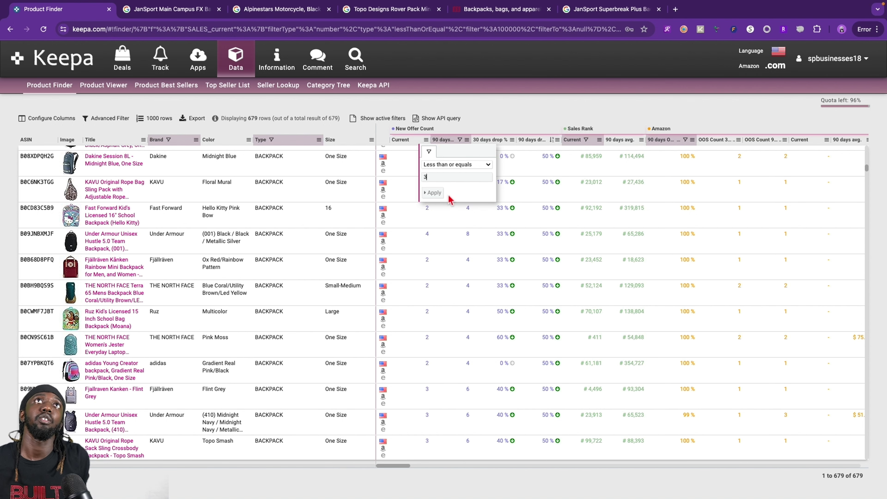
left_click(434, 195)
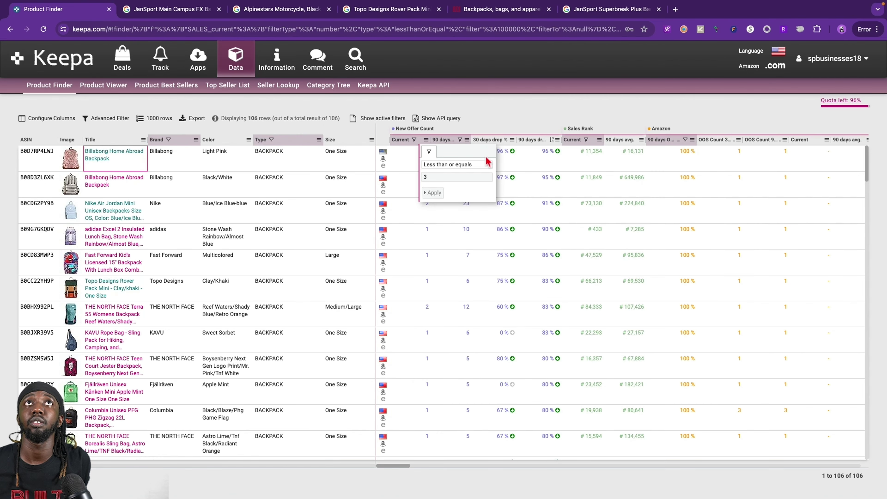
- Change the current New Offer Count filter to greater than or equals 3 and browse the filtered backpacks
left_click(486, 165)
left_click(477, 178)
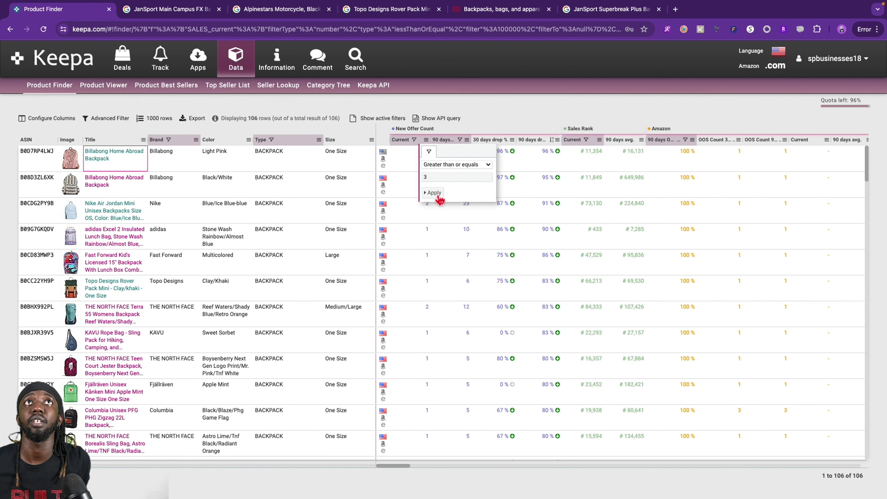
left_click(434, 193)
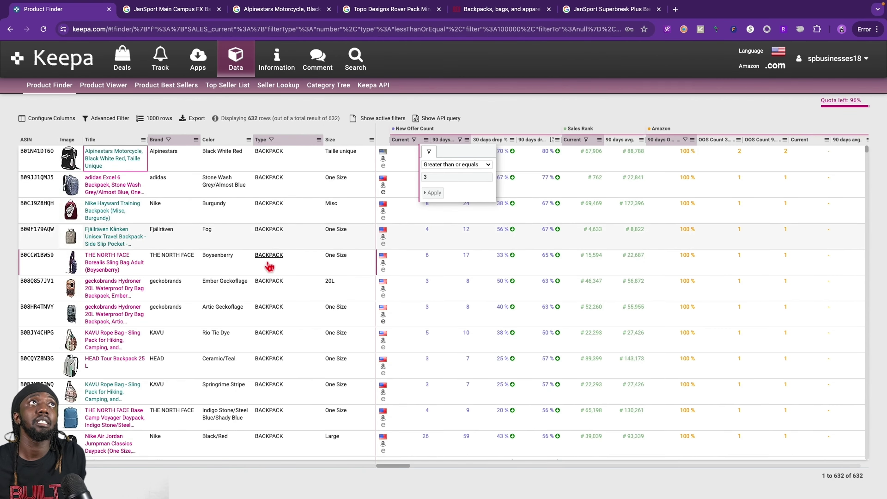
left_click(474, 124)
scroll(464, 328, "down", 3)
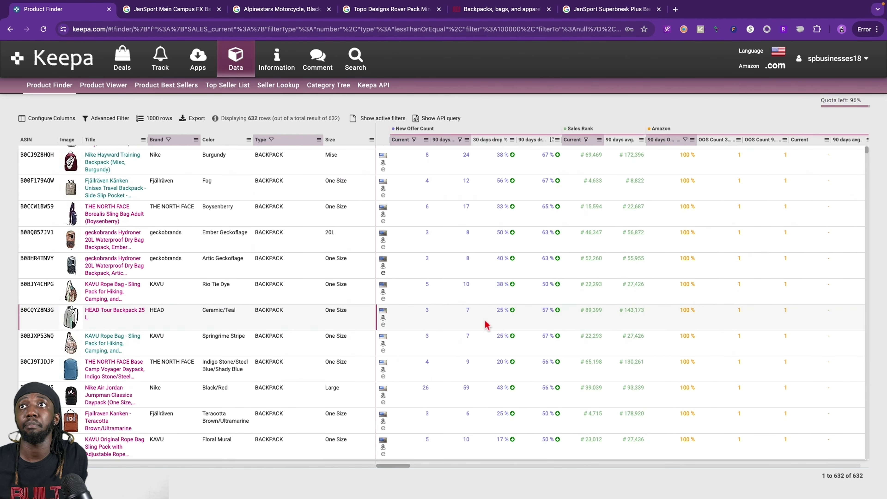
scroll(374, 158, "down", 1)
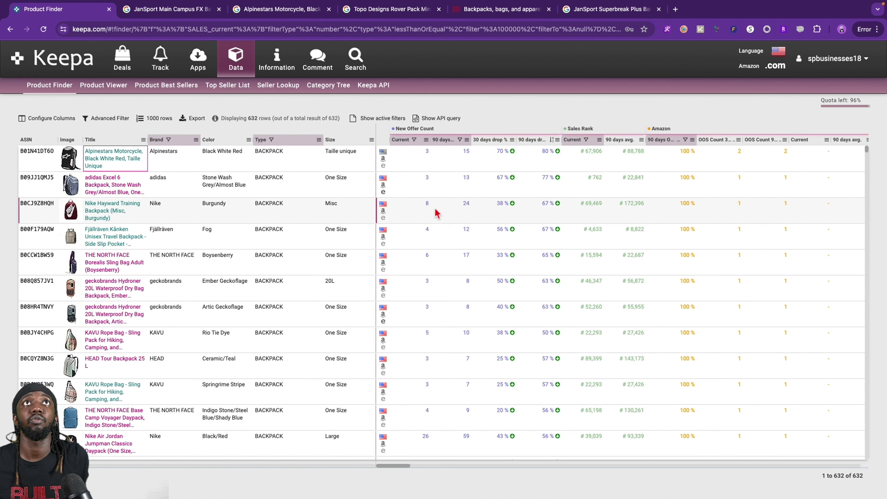
- Open the burgundy Nike Hayward Training Backpack's details and search Google for "Nike Hayward Training Backpack"
left_click(138, 215)
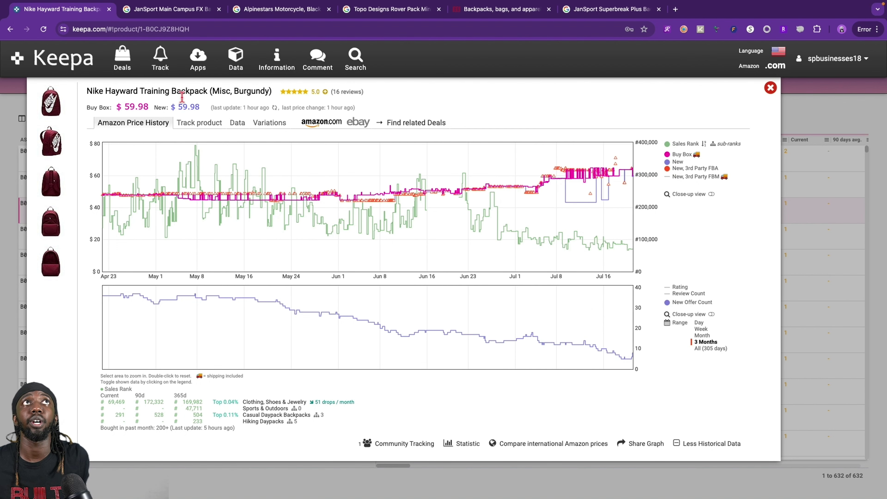
left_click_drag(208, 94, 80, 93)
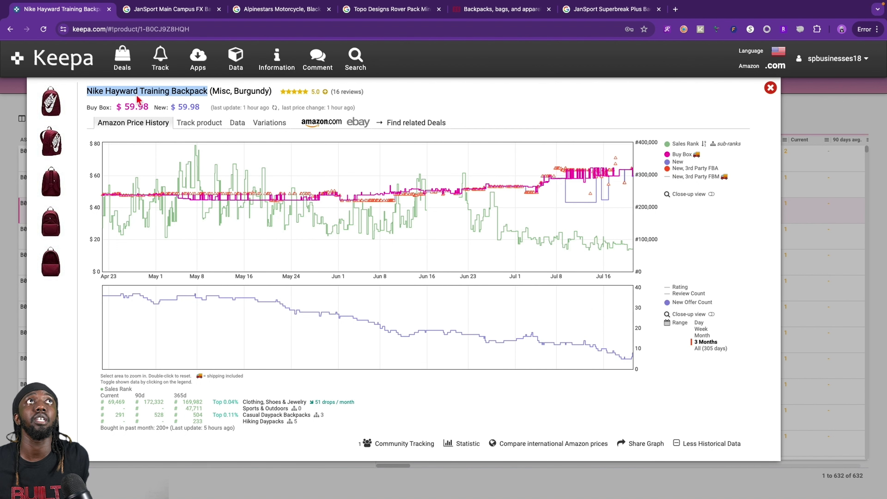
right_click(139, 99)
left_click(212, 218)
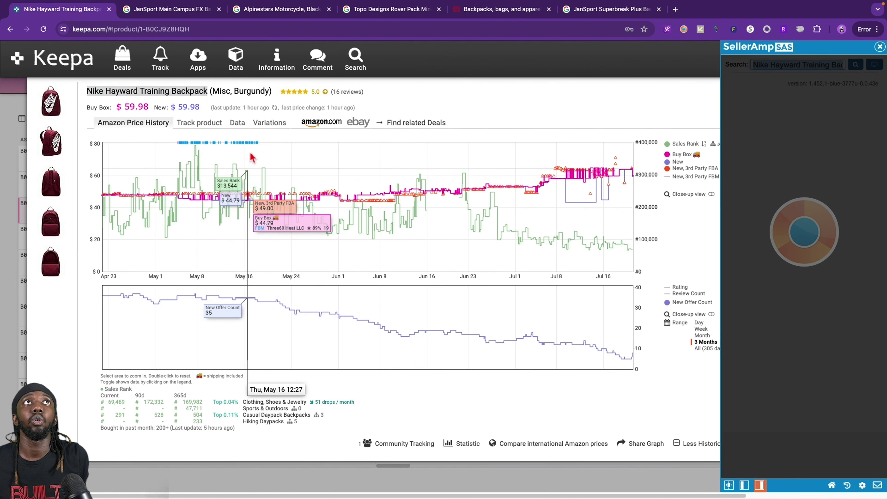
right_click(193, 91)
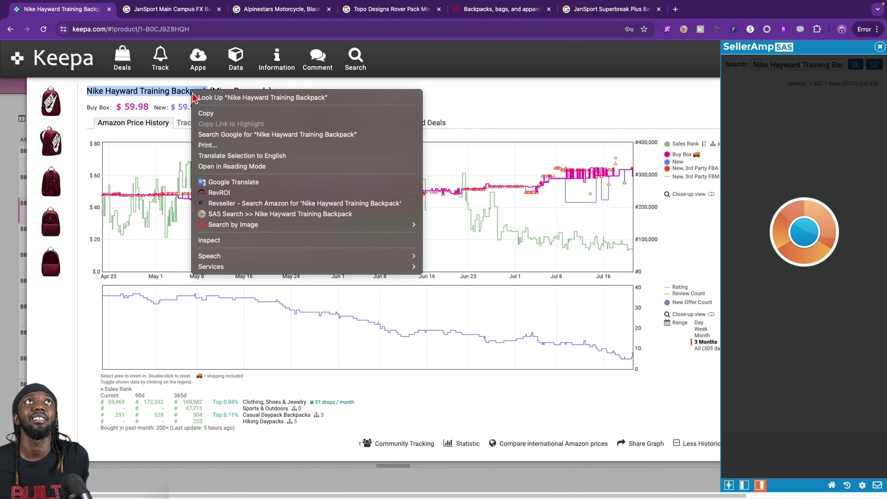
left_click(254, 135)
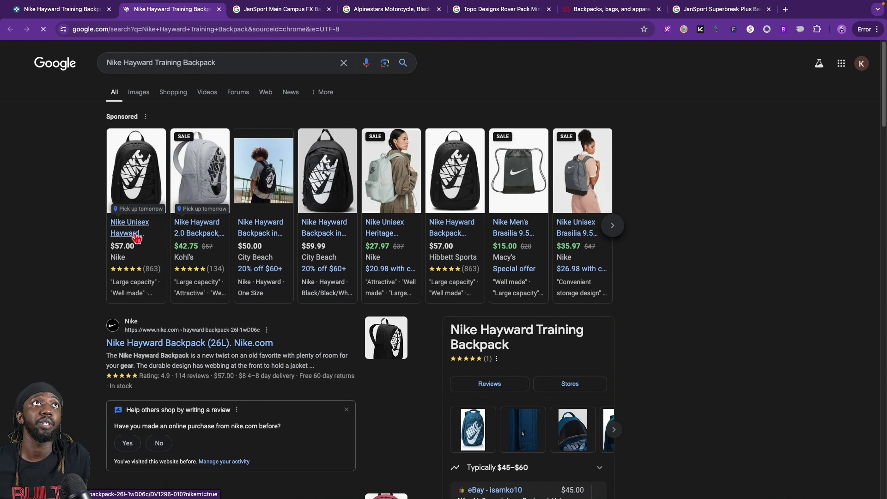
- Return to the Nike Hayward backpack's Keepa details and examine its price and new offer count history over the full date range
left_click(66, 10)
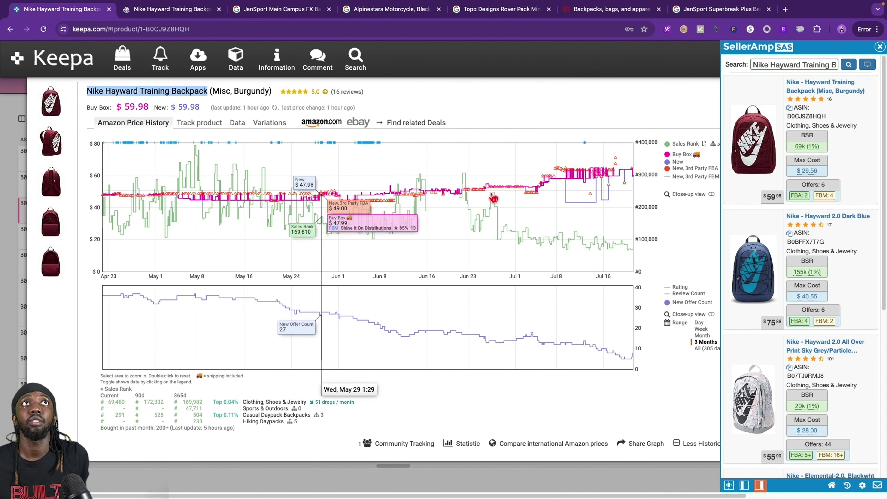
left_click(174, 10)
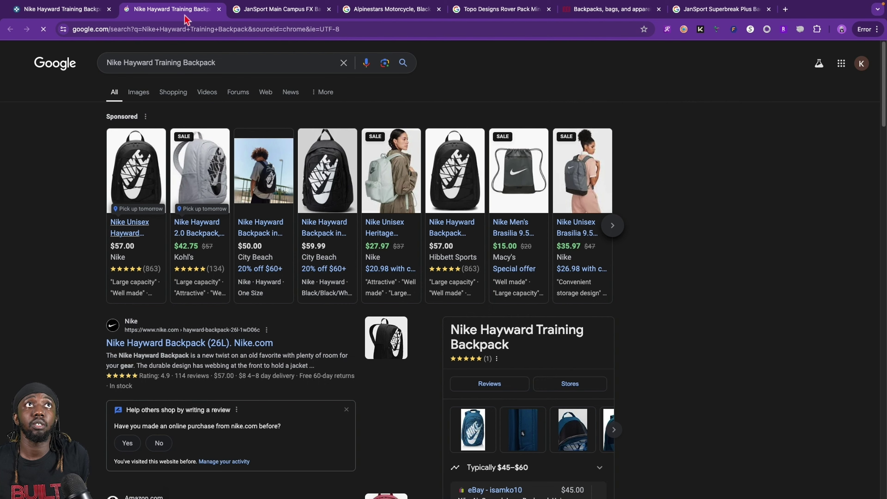
left_click(84, 12)
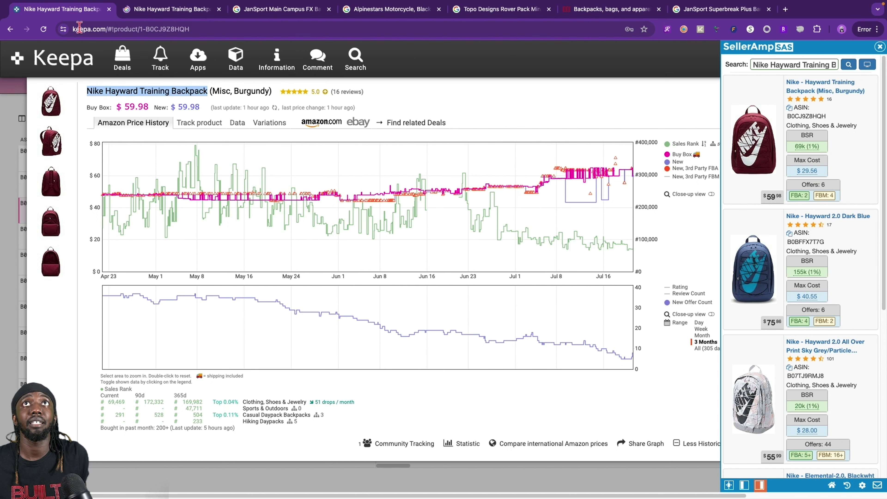
left_click(712, 350)
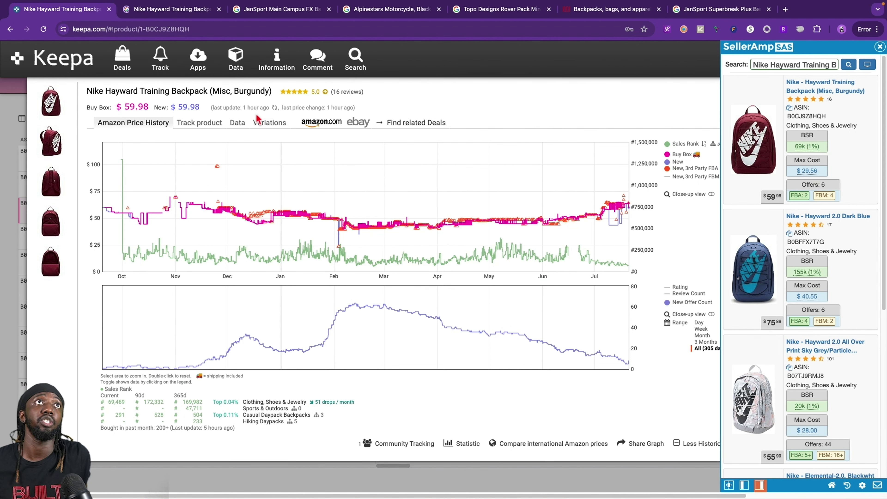
- Compare the sponsored Nike Hayward offers in the Google results and open Kohl's listing for the Hayward 2.0 Backpack in Wolf Gray Black
left_click(180, 16)
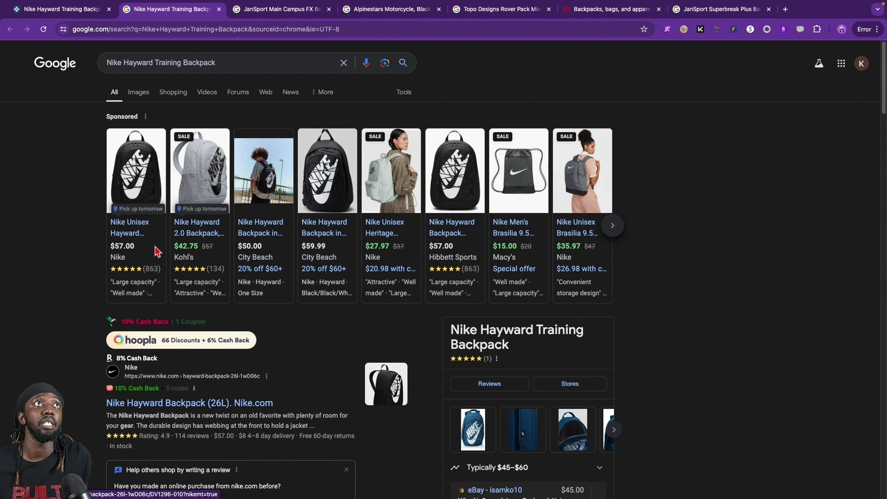
mouse_move(137, 206)
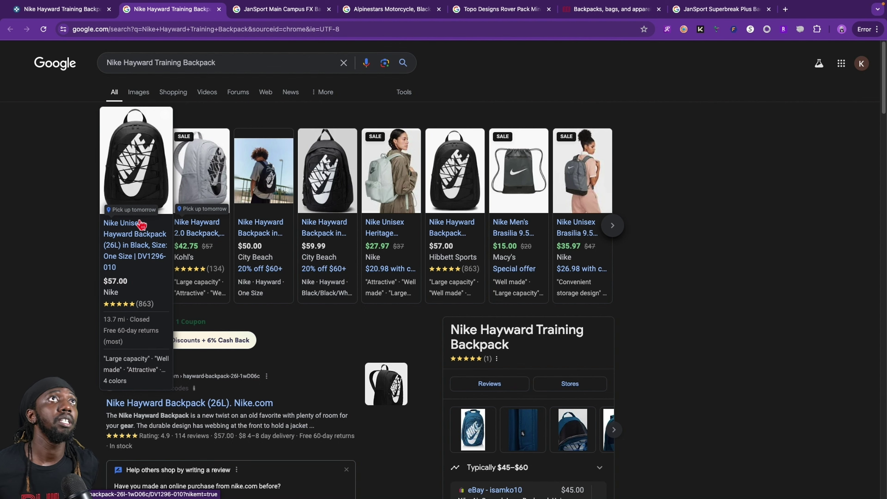
mouse_move(204, 232)
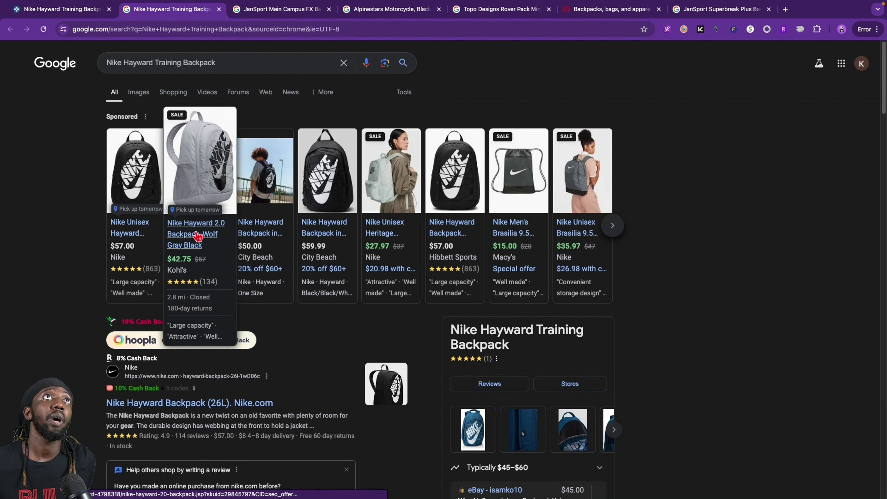
left_click(198, 237)
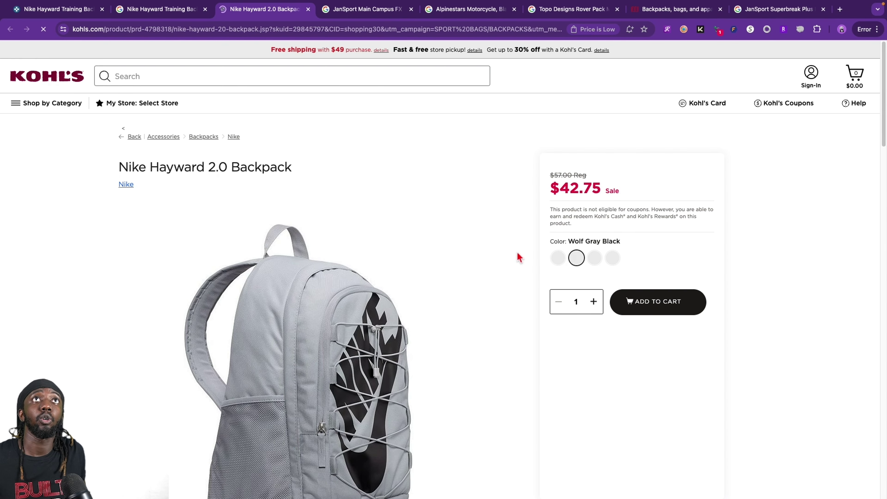
- Check the coupon code and cash back offers for the Kohl's listing, dismissing the RetailMeNot, TopCashback and remaining cash back pop-ups
scroll(521, 257, "down", 3)
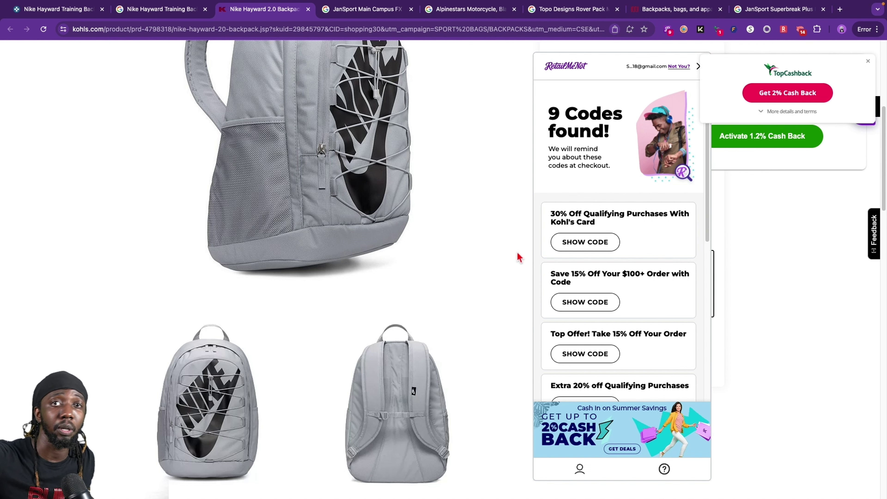
left_click(697, 66)
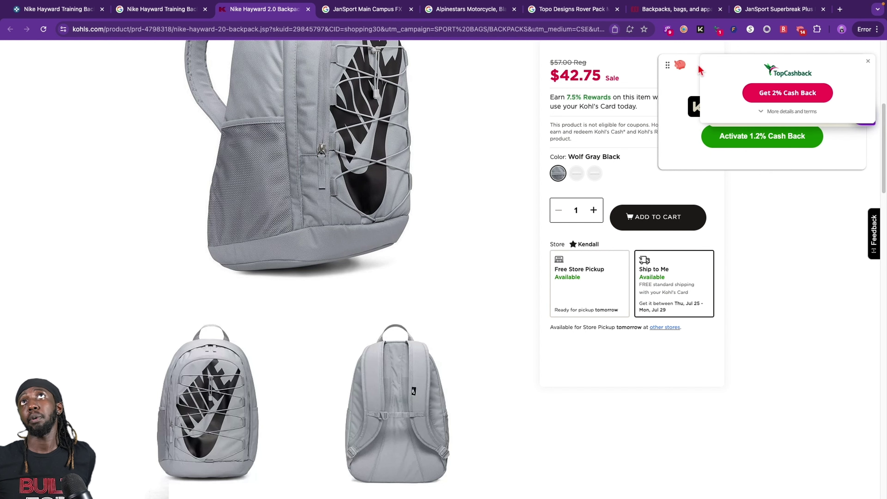
scroll(700, 70, "up", 1)
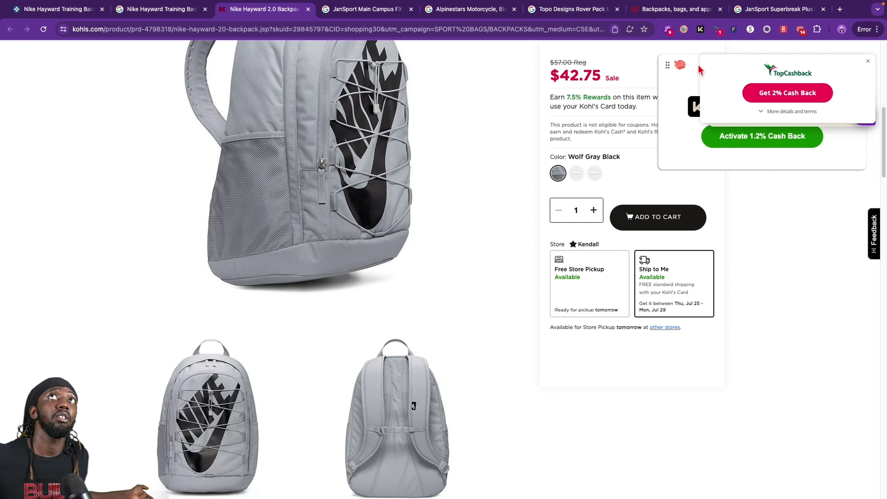
left_click(868, 61)
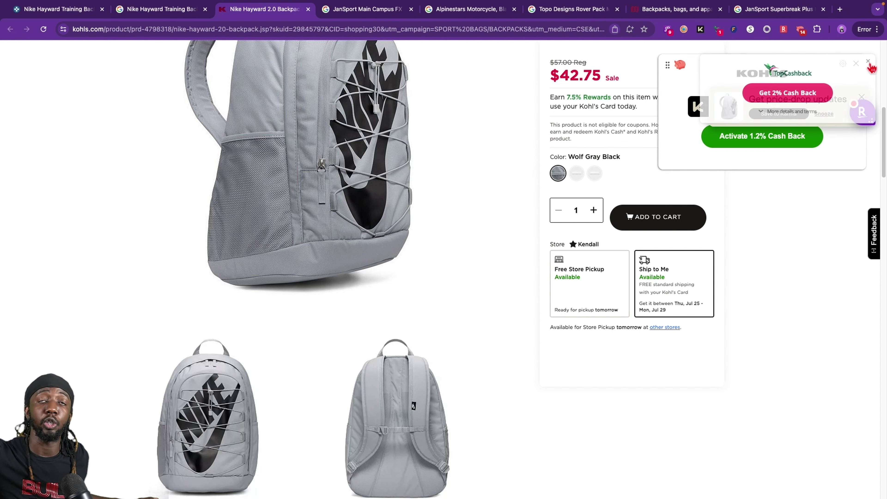
left_click(856, 63)
- Examine the sale price, color options and product details on the Kohl's Nike Hayward 2.0 Backpack page
scroll(670, 187, "up", 10)
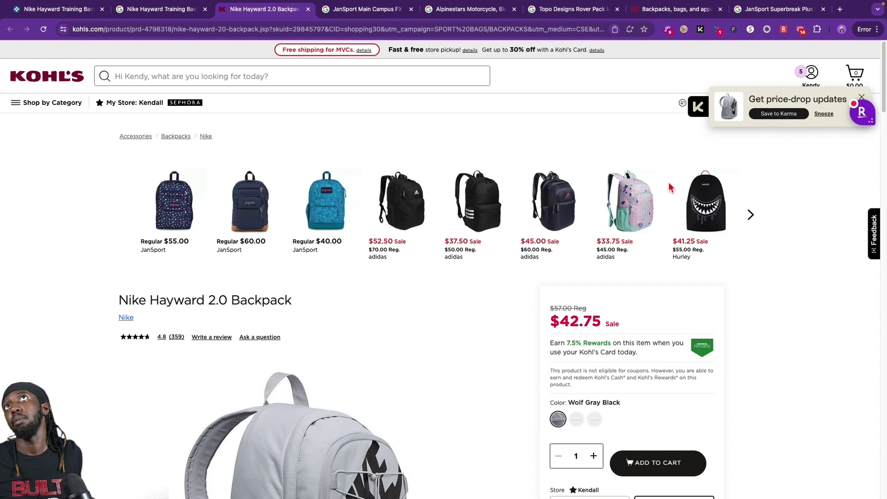
scroll(456, 305, "down", 5)
scroll(560, 356, "down", 15)
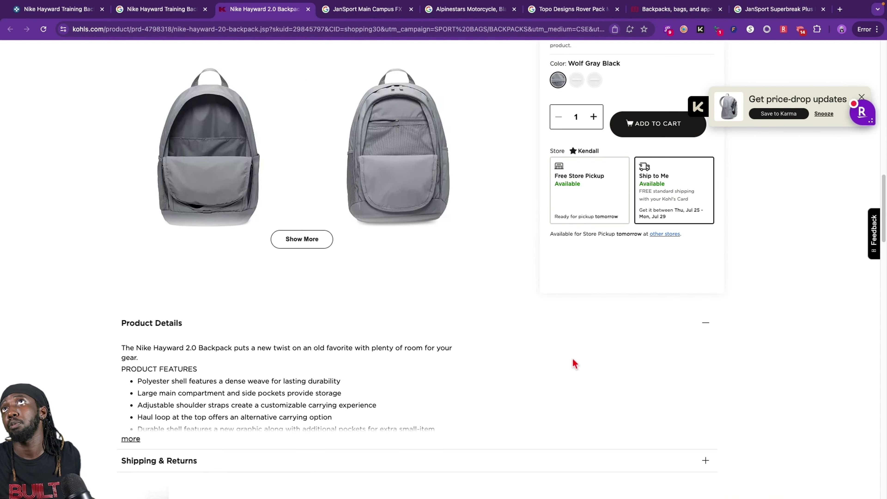
scroll(575, 356, "up", 10)
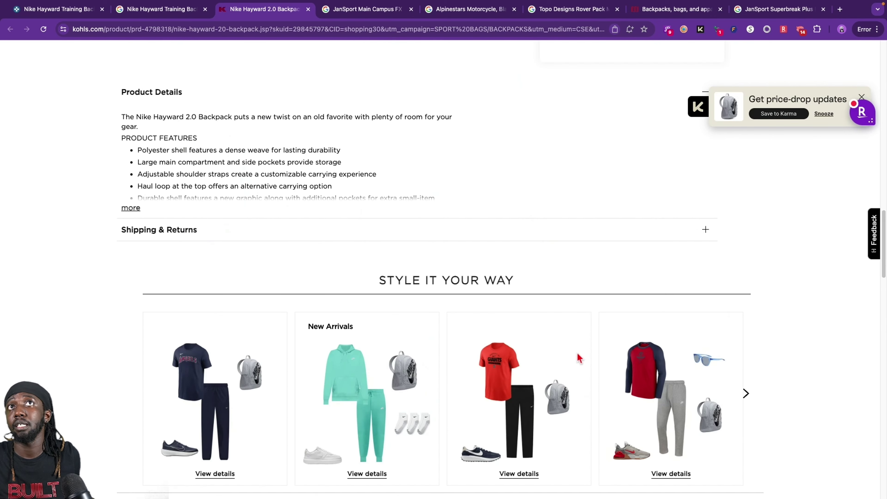
scroll(367, 311, "up", 3)
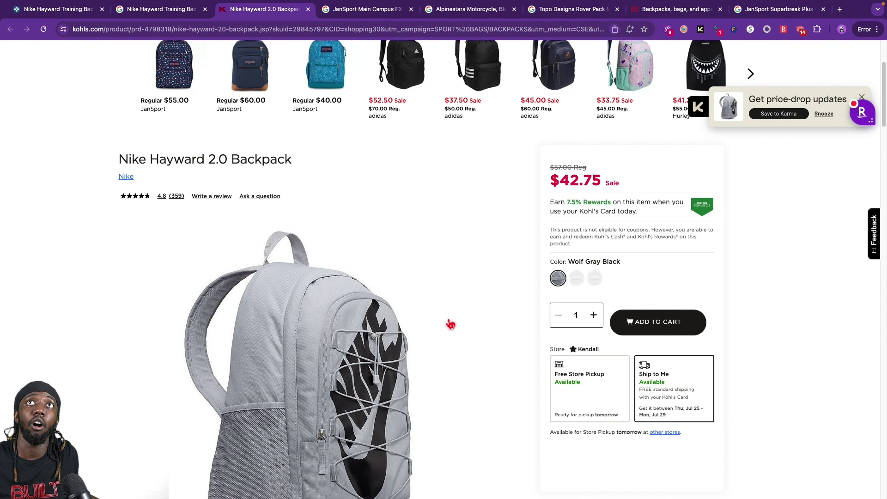
- Go from the Kohl's product page to the Nike Hayward Training Backpack in Keepa and list its variations
scroll(450, 323, "down", 2)
scroll(348, 166, "up", 5)
left_click(172, 14)
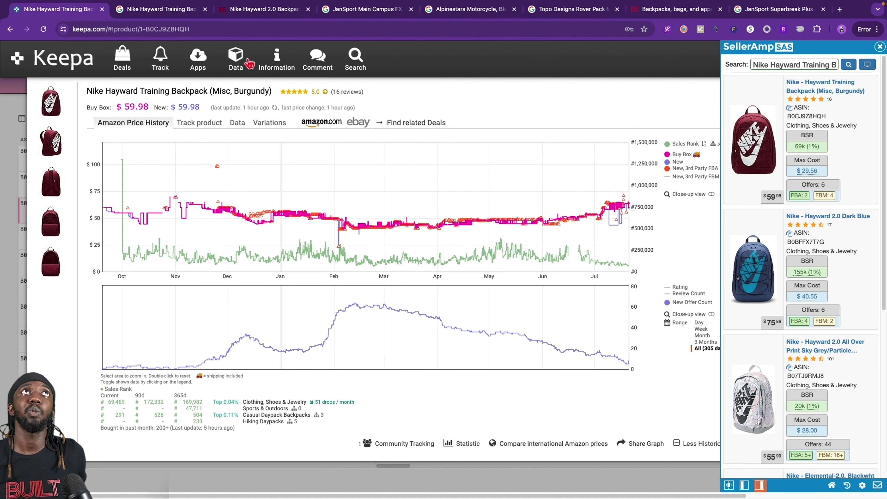
left_click(68, 12)
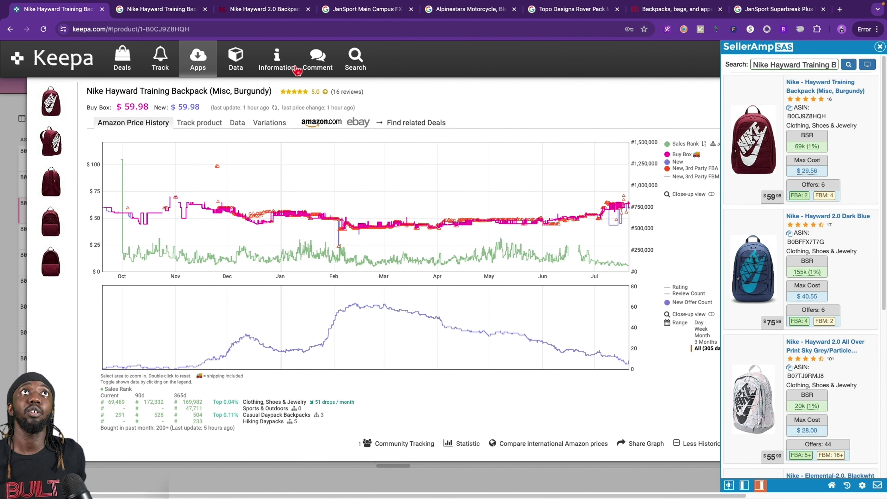
left_click(280, 131)
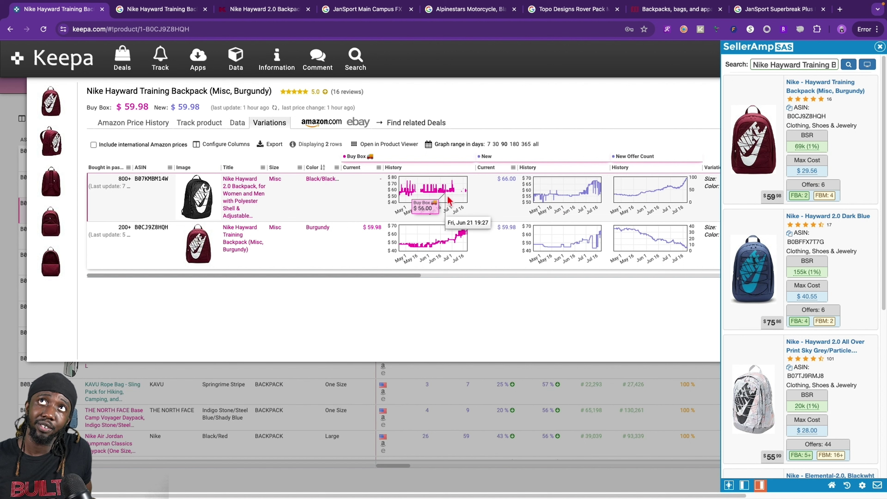
- Open the Black/Black/White Nike Hayward 2.0 variation's Keepa details and select its full product title
mouse_move(690, 189)
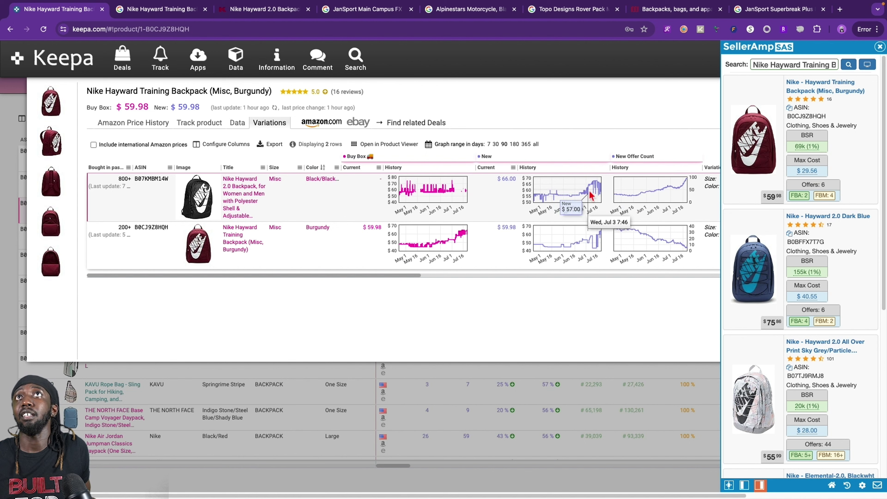
left_click(240, 205)
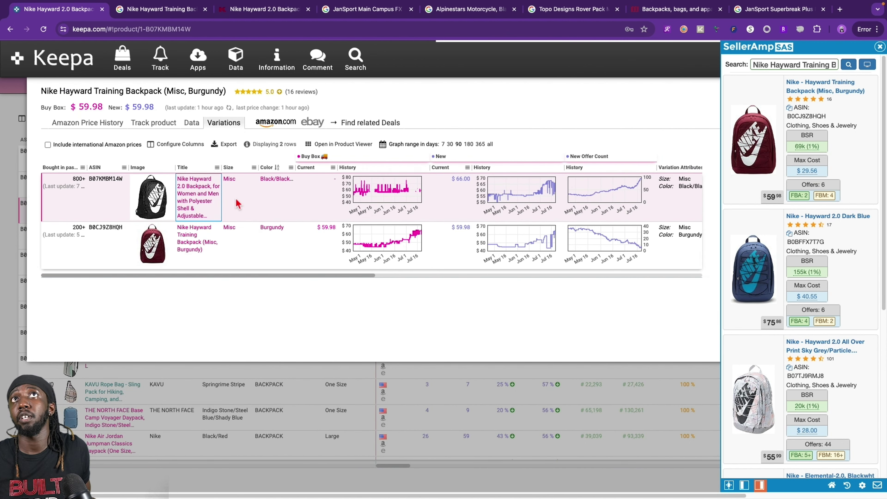
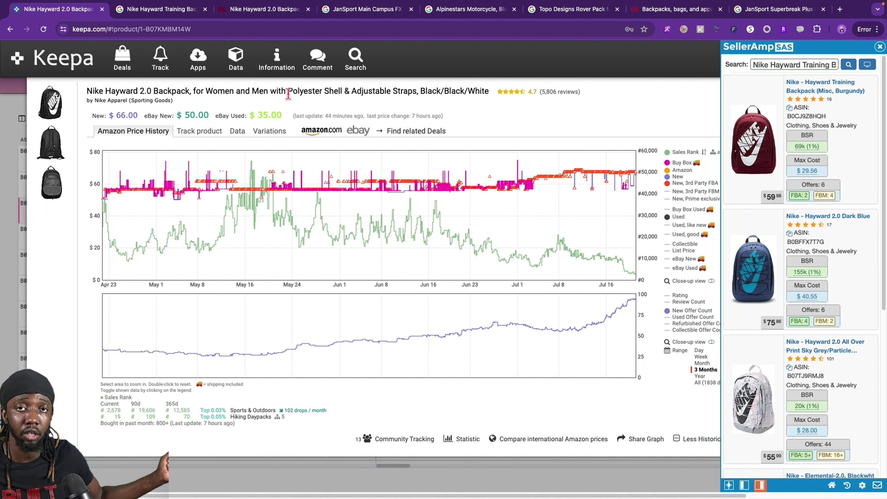
double_click(243, 91)
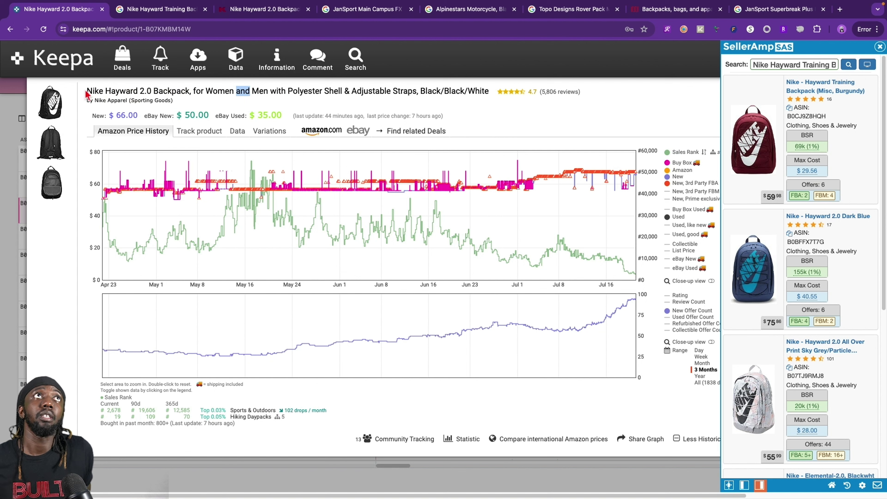
left_click_drag(87, 91, 490, 93)
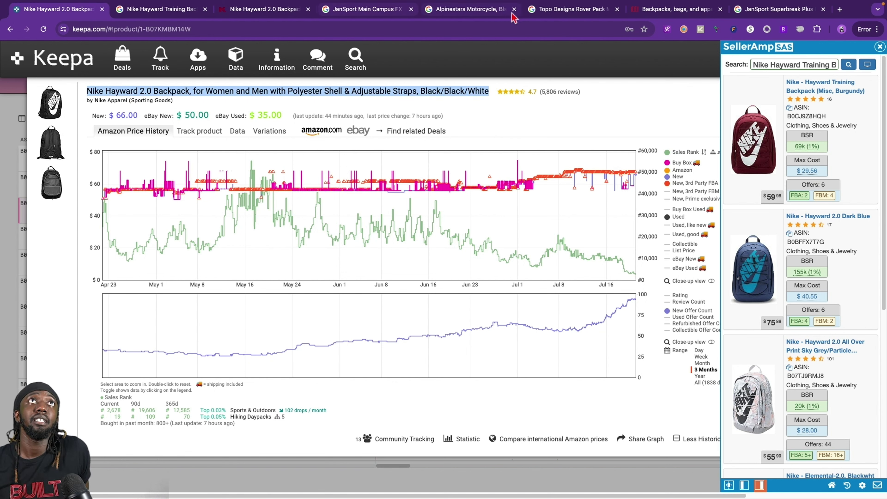
- From the Google results for Nike Hayward Training Backpack, open City Beach's $59.99 Black/White listing and review its product page
left_click(130, 15)
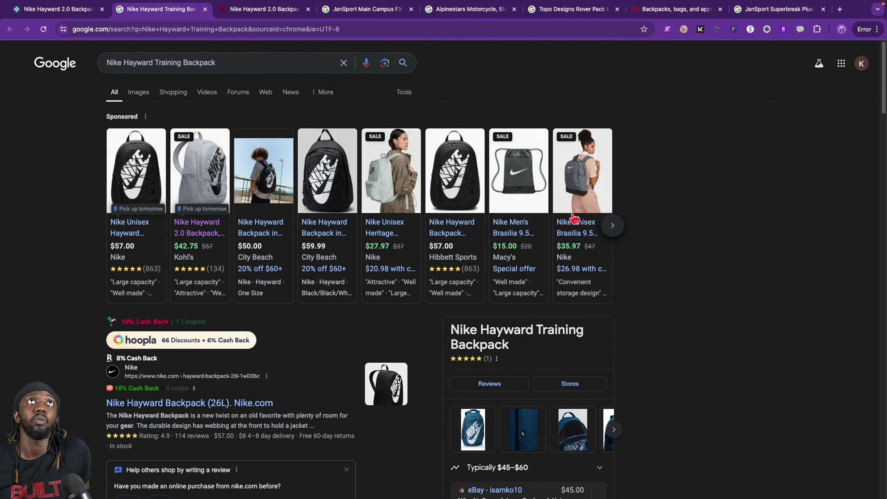
mouse_move(463, 213)
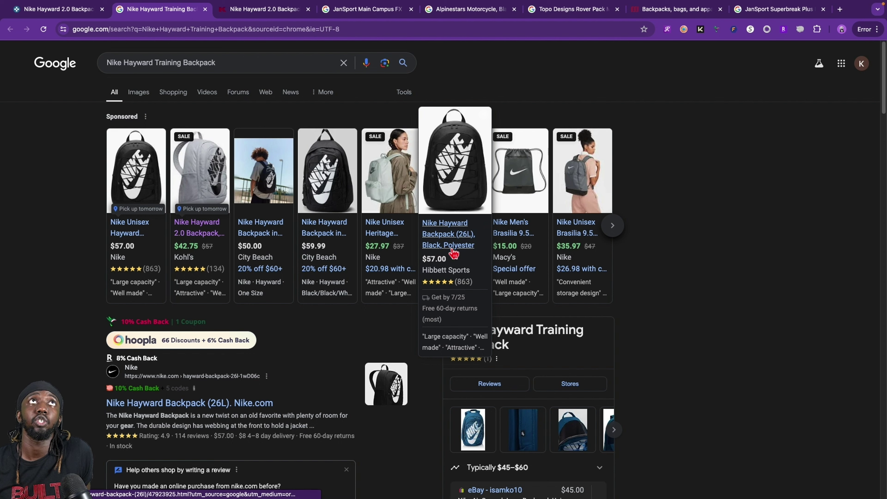
mouse_move(314, 259)
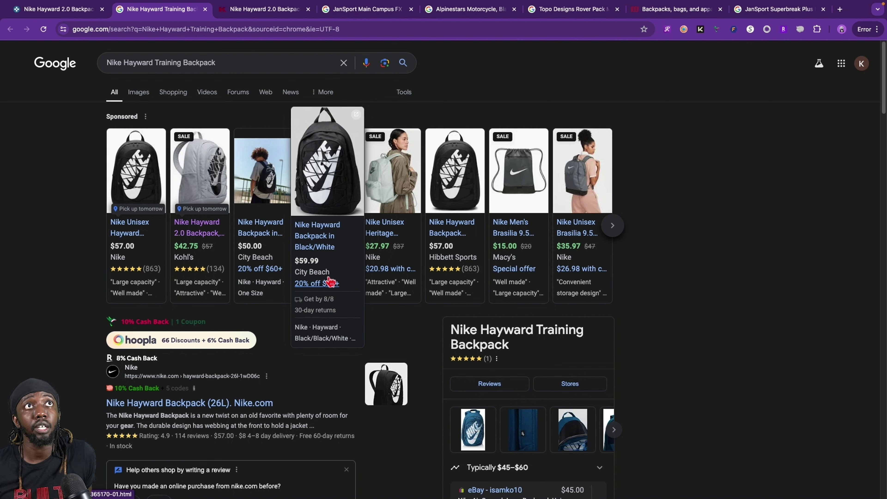
left_click(328, 233)
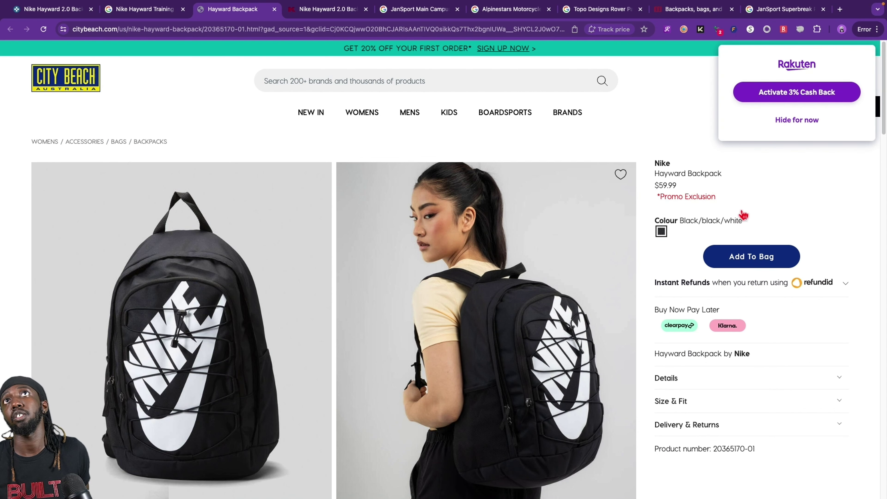
scroll(777, 321, "down", 3)
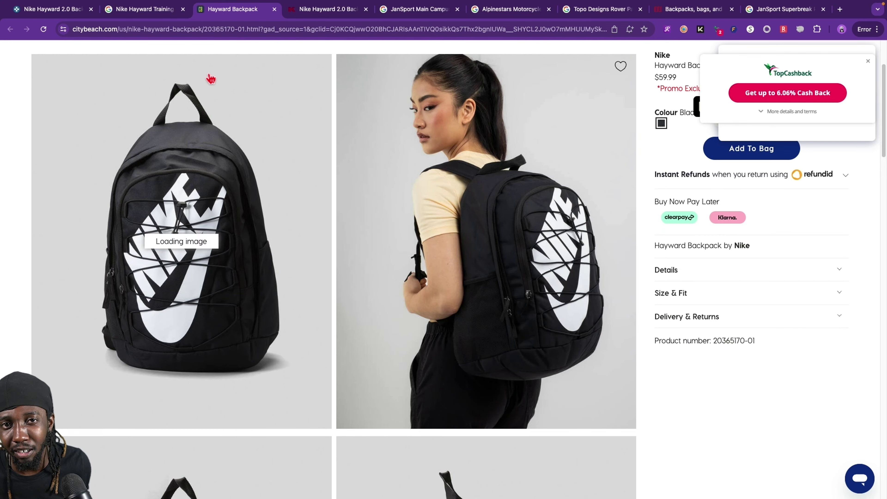
- Return to the Google results and browse the sponsored carousel for other retailers' black and white Nike Hayward backpack offers
left_click(145, 10)
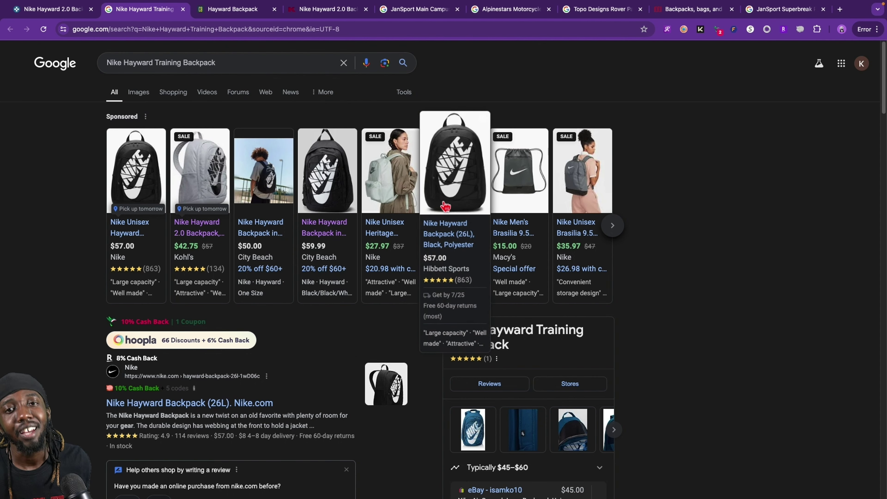
left_click(613, 226)
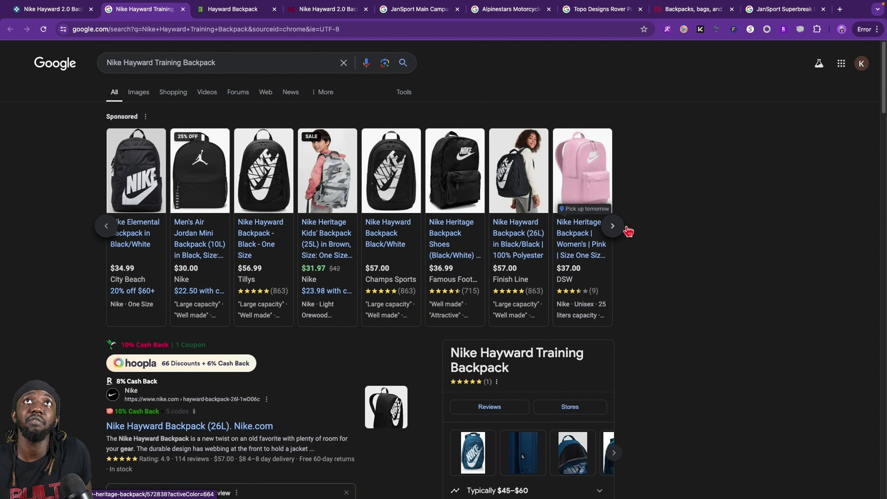
left_click(616, 233)
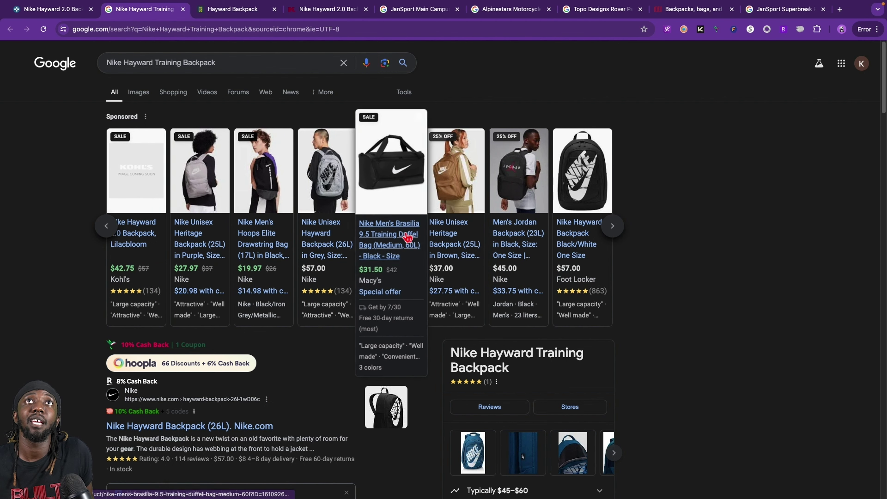
left_click(108, 230)
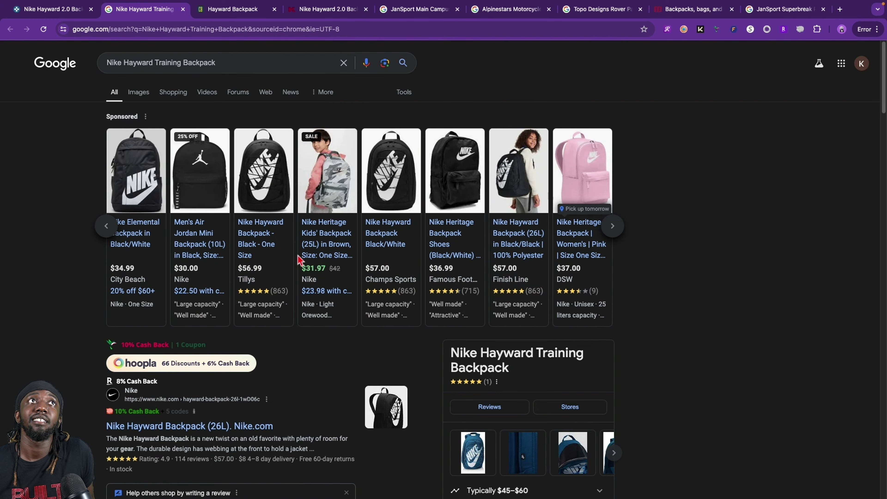
left_click(106, 231)
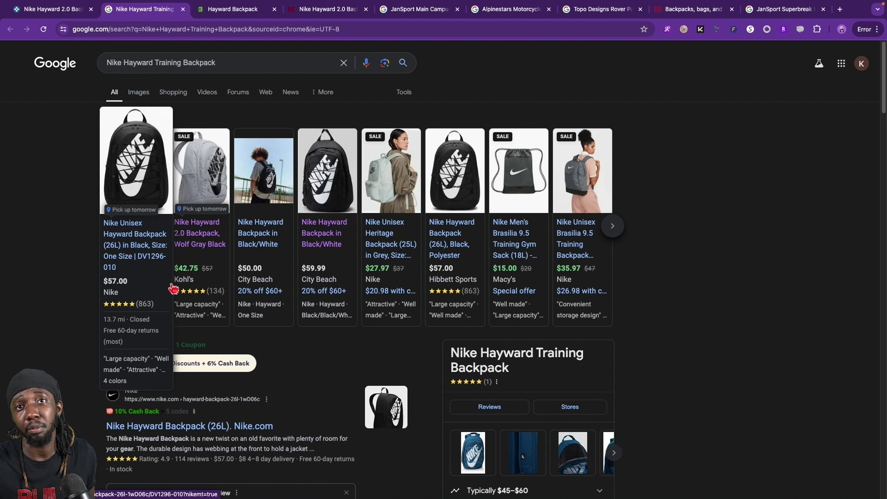
mouse_move(264, 159)
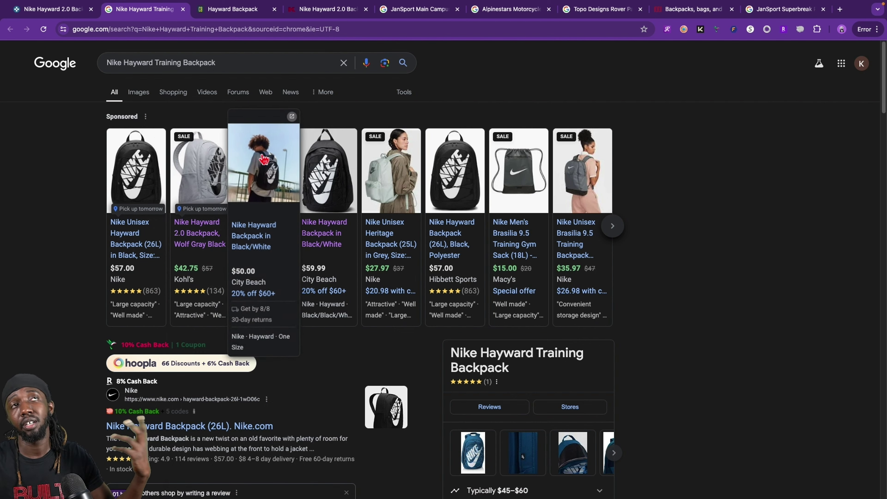
- Go back to Keepa, close the SellerAmp panel and close the Nike backpack's details to return to the Product Finder results
left_click(66, 10)
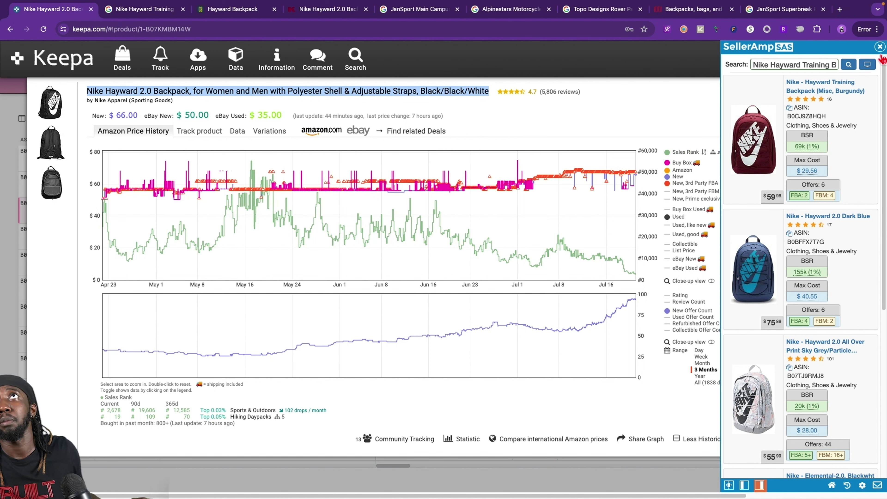
left_click(879, 47)
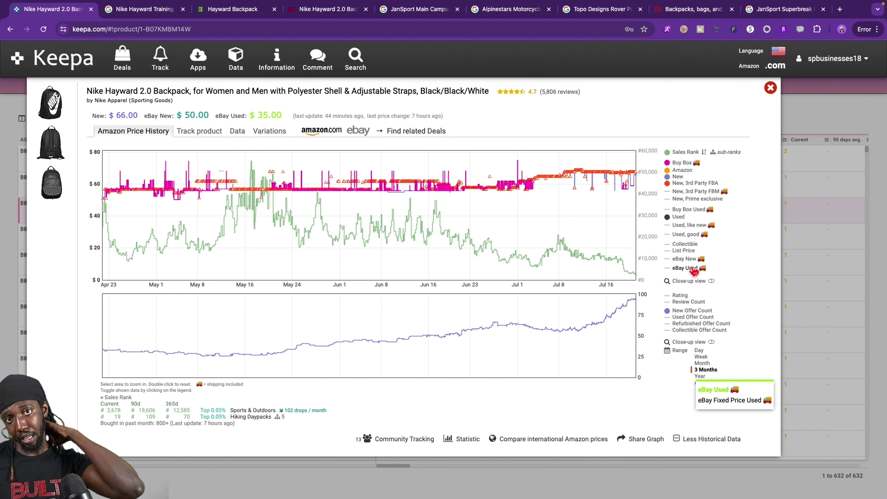
left_click(770, 87)
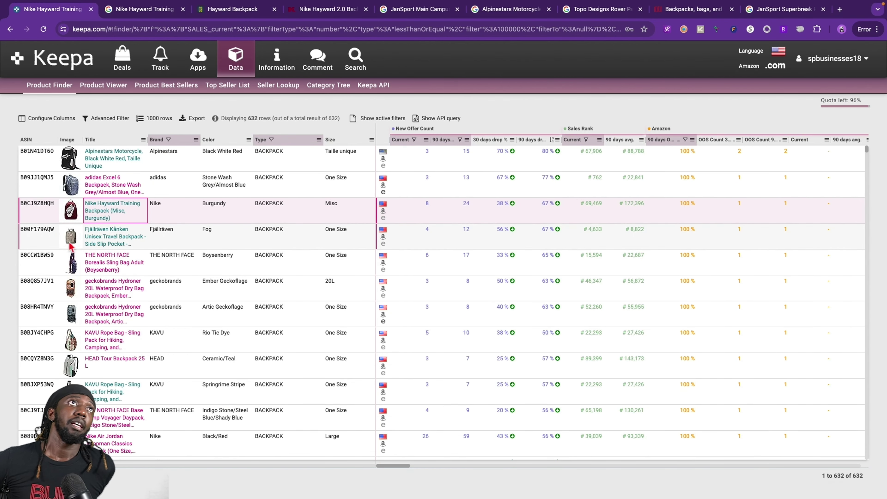
- Open the Fjällräven Kånken backpack in Fog from the results, examine its price and offer history, and set the chart range to Year
left_click(119, 241)
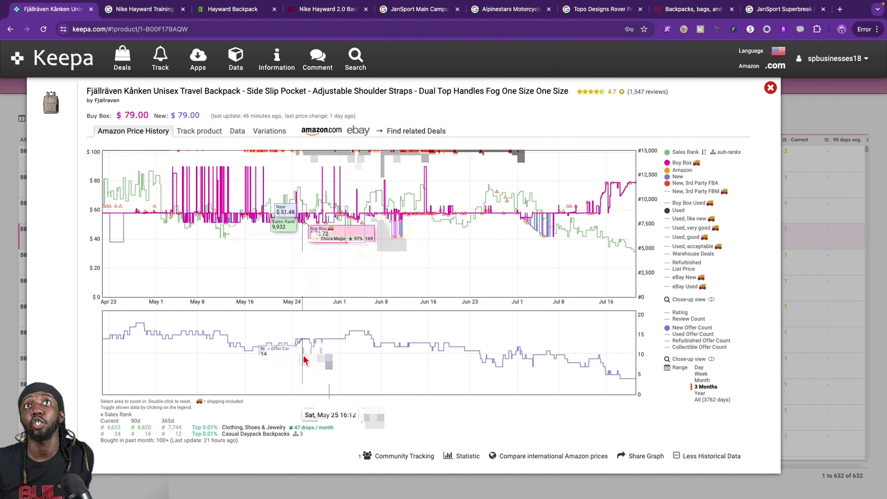
scroll(304, 360, "up", 5)
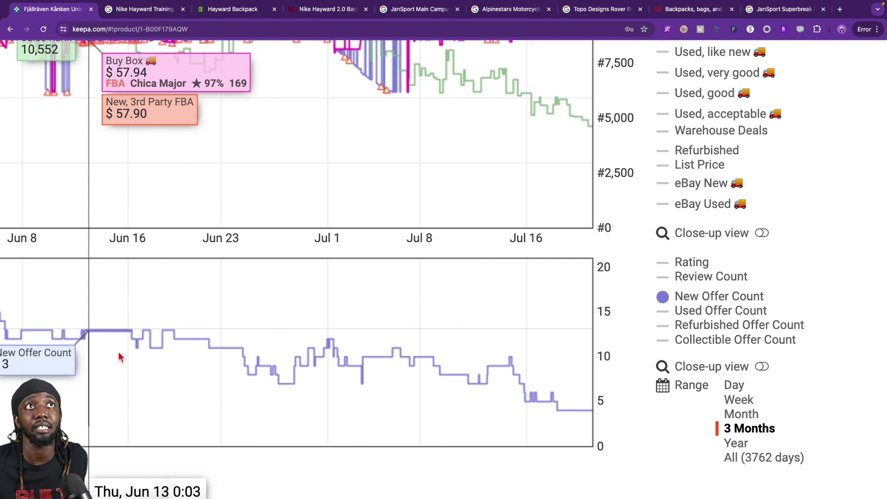
scroll(316, 356, "down", 5)
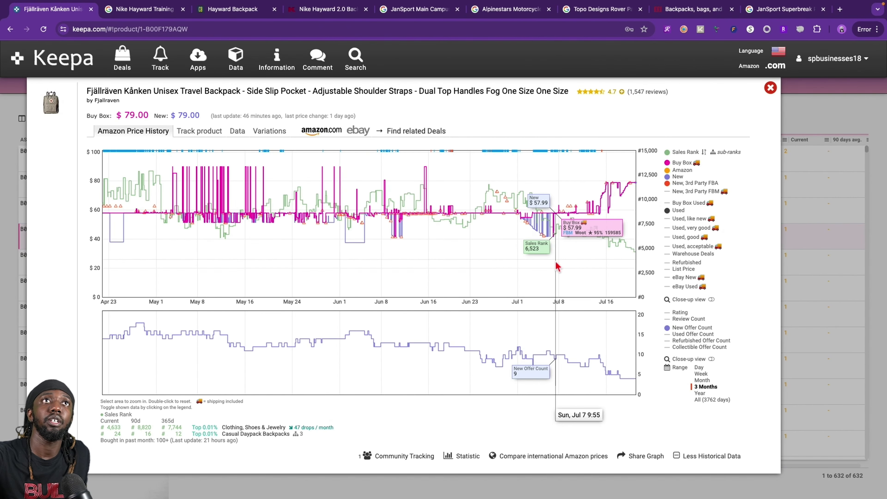
scroll(473, 278, "up", 5)
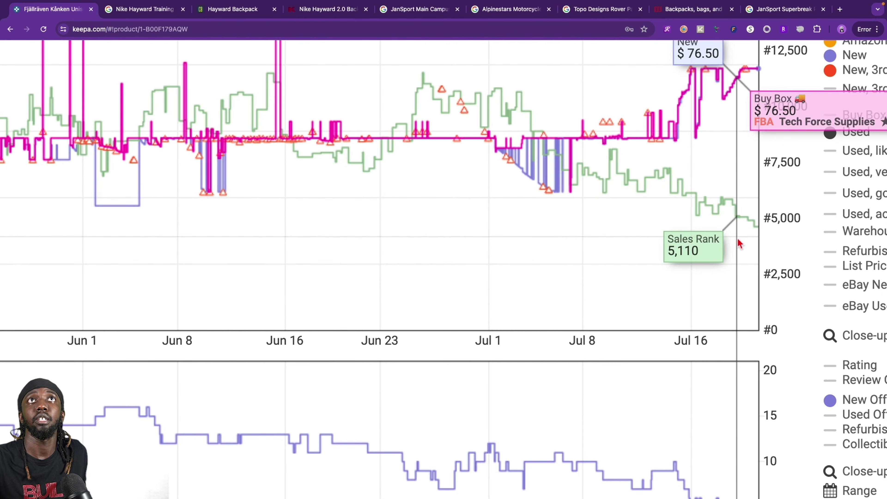
scroll(739, 244, "down", 5)
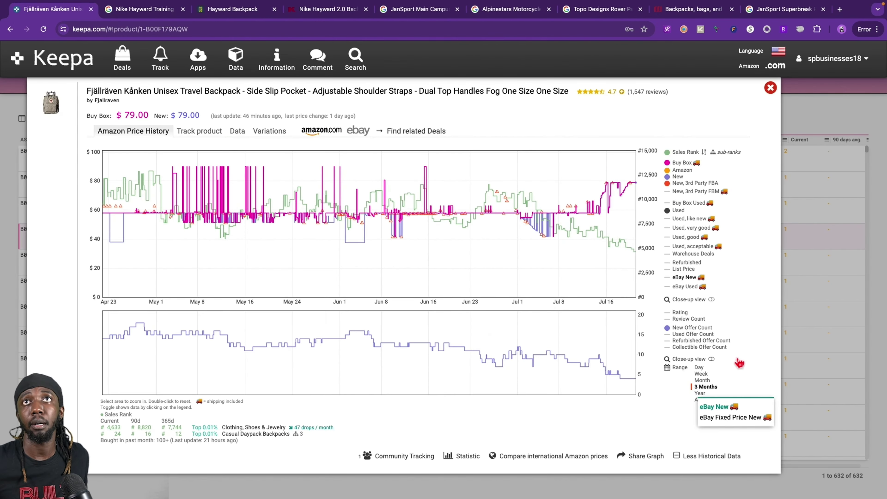
left_click(699, 393)
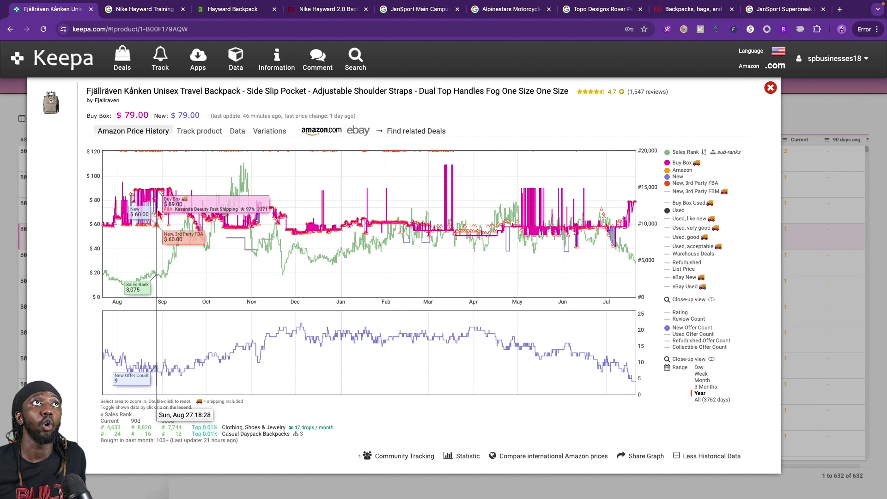
- Search Google for the full product title of the Fjällräven Kånken Unisex Travel Backpack
left_click_drag(88, 95, 448, 116)
left_click_drag(320, 106, 556, 94)
right_click(556, 94)
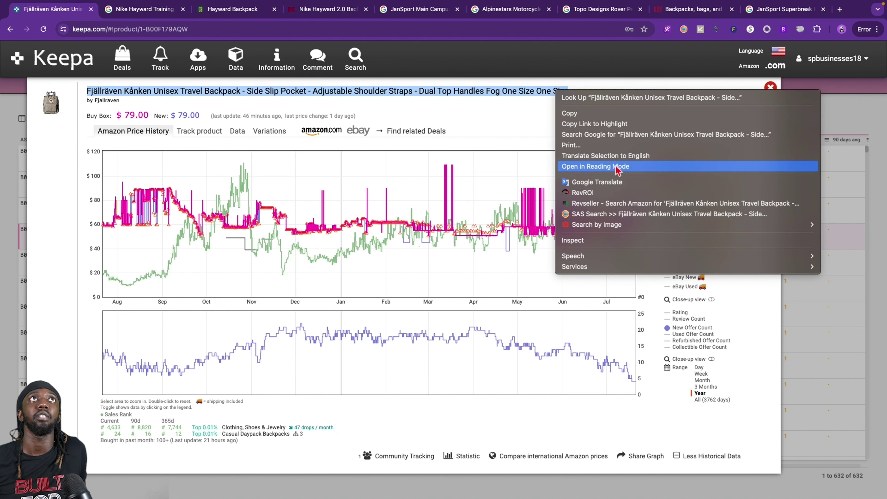
left_click(628, 133)
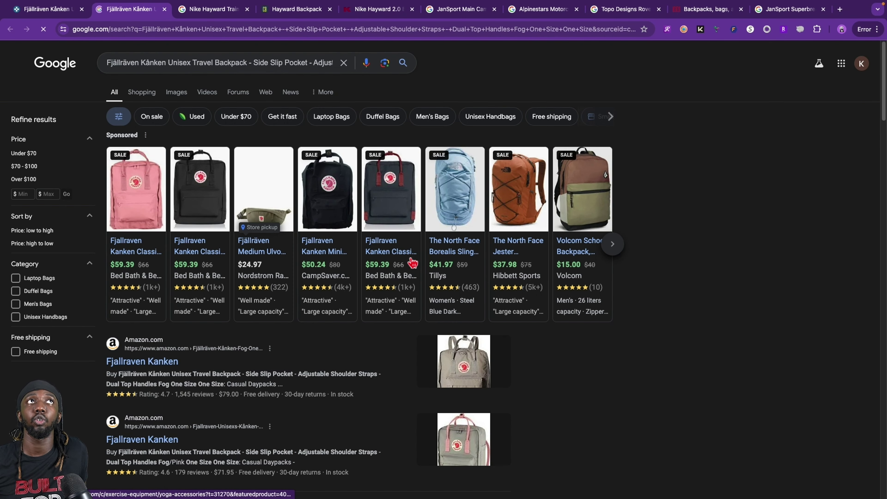
- Look through the Google results for retailers selling the Fjällräven Kånken backpack and compare their colours and prices
scroll(419, 262, "down", 1)
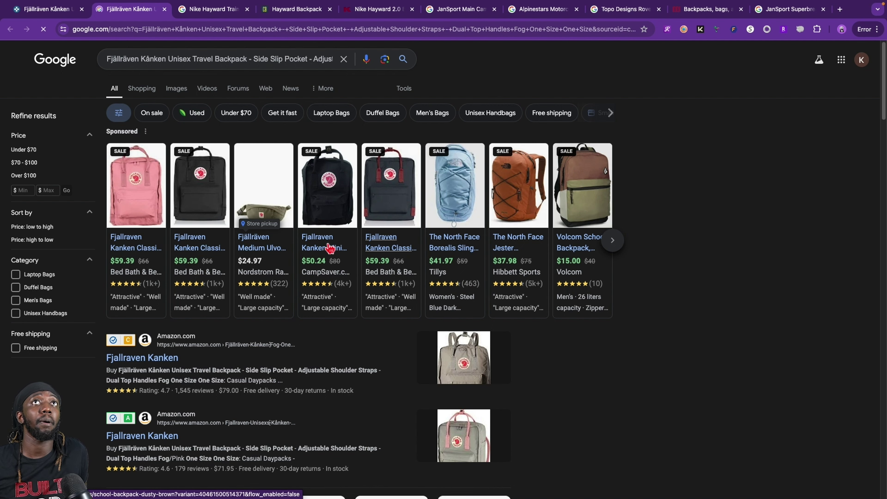
mouse_move(334, 248)
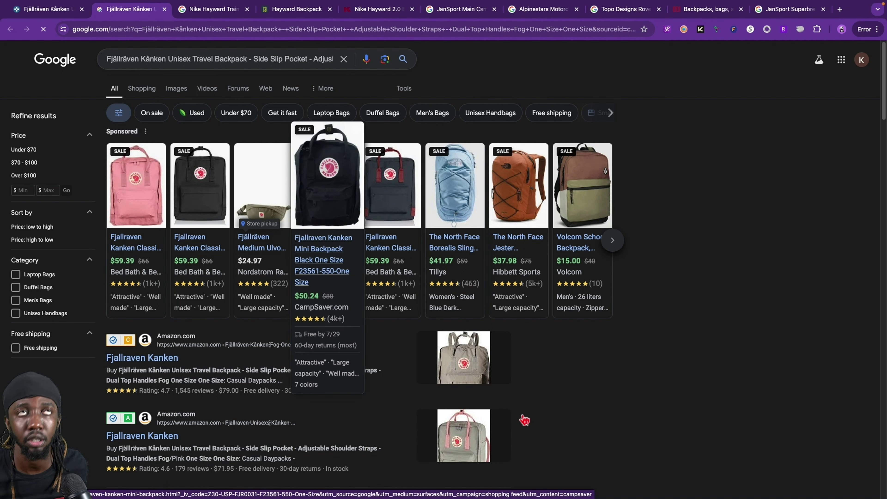
scroll(524, 420, "down", 3)
scroll(581, 388, "down", 4)
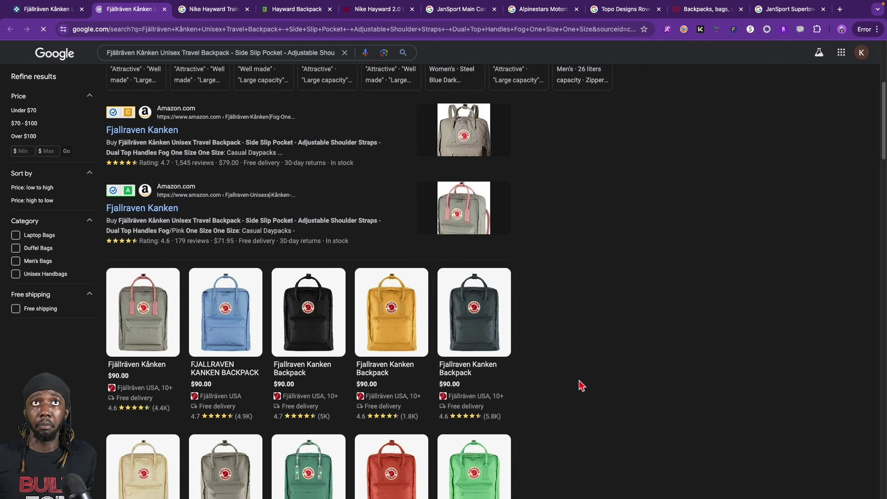
scroll(572, 379, "up", 5)
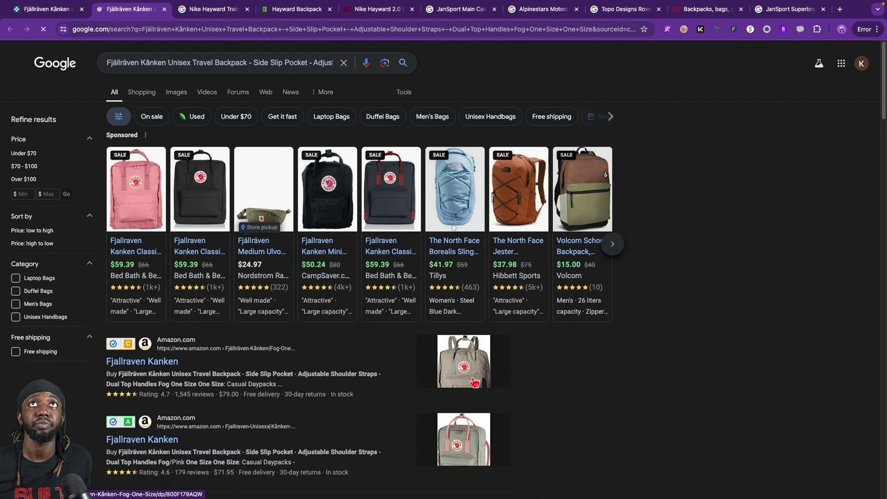
scroll(473, 382, "down", 9)
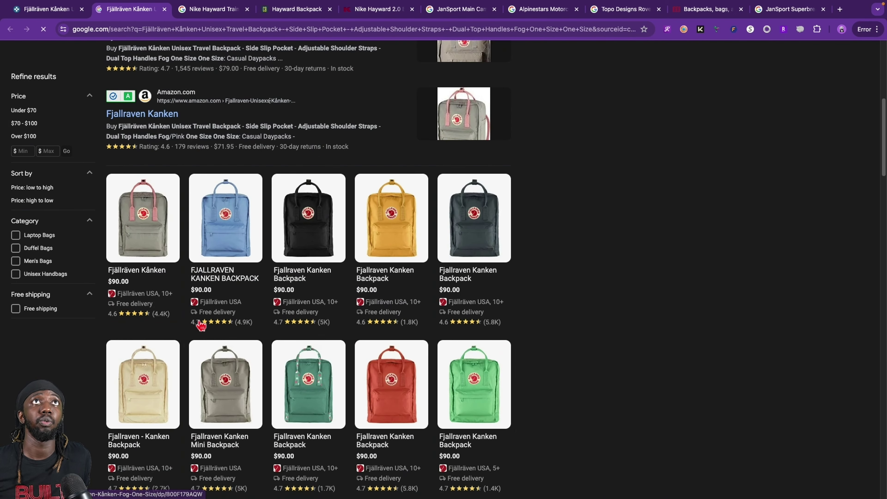
- Enlarge the Fog backpack's product photo in Keepa and return to the Google results to compare it with the listings
scroll(258, 277, "up", 7)
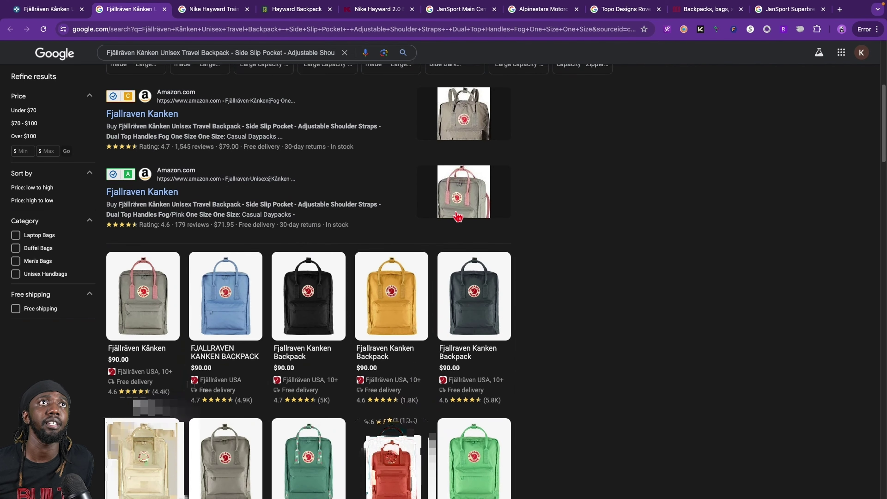
left_click(47, 9)
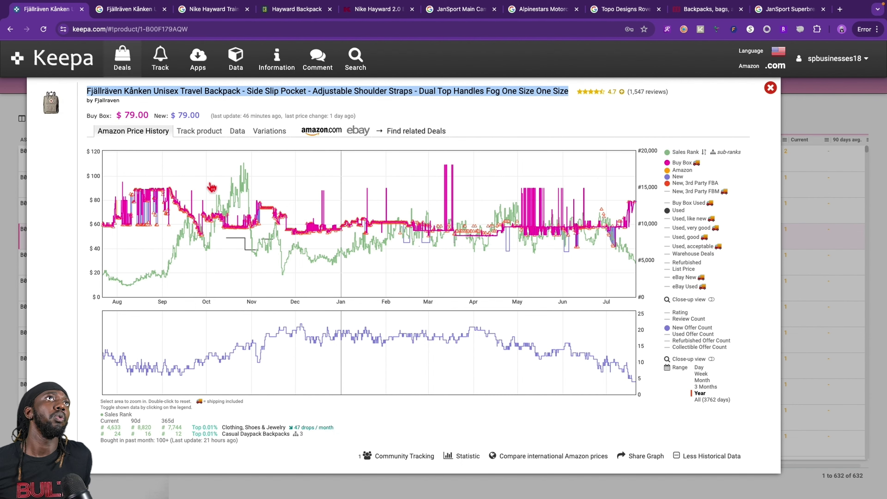
mouse_move(54, 104)
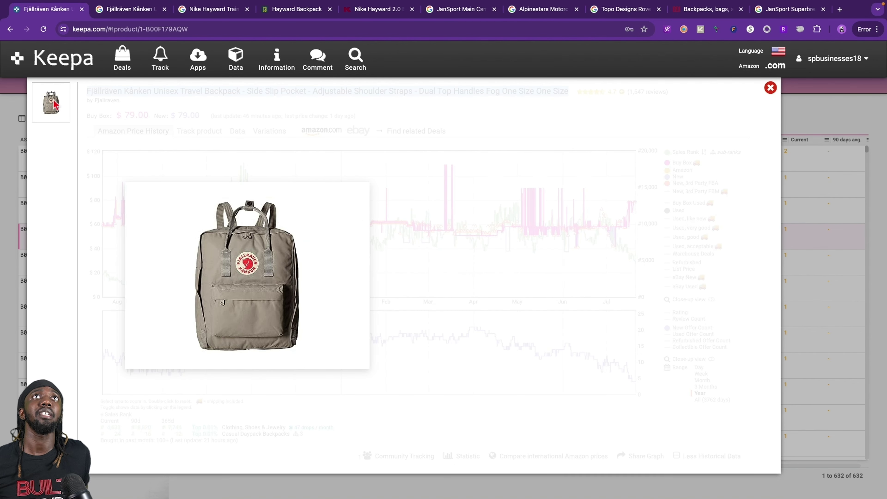
left_click(129, 7)
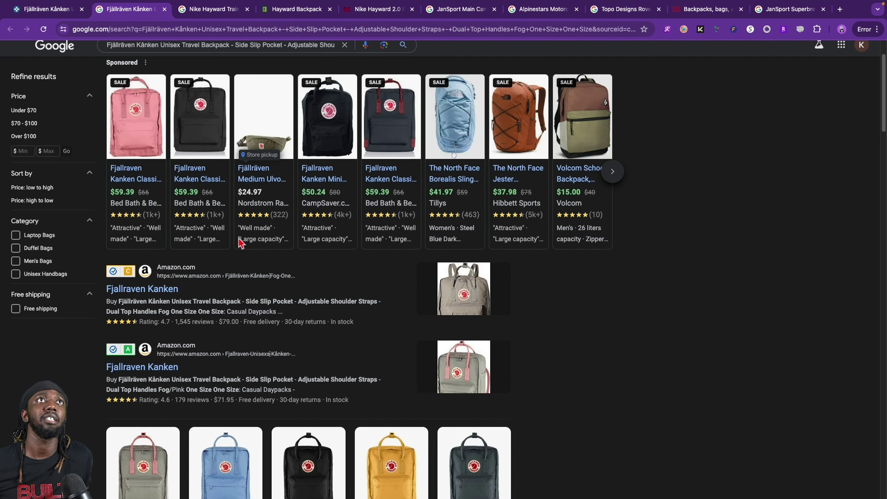
- Look through the Google product listings for a Fjällräven Kånken matching the Fog colour, comparing sellers and prices
scroll(306, 263, "down", 4)
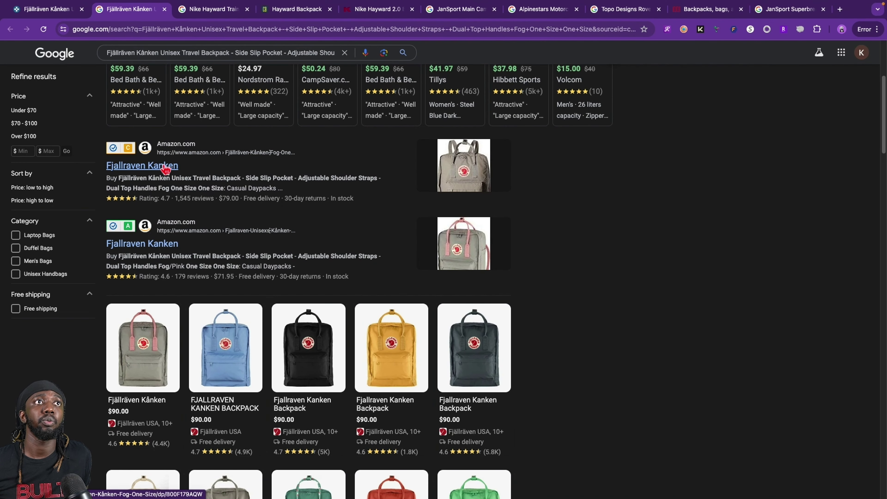
scroll(251, 233, "down", 5)
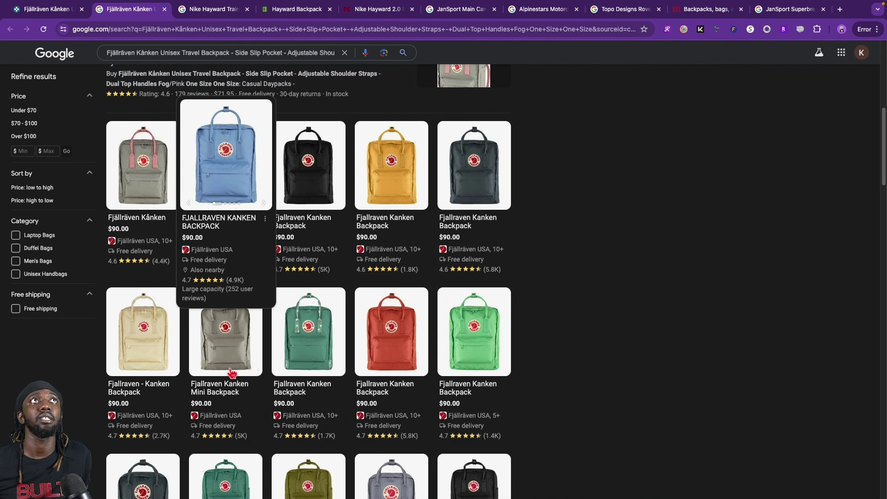
mouse_move(233, 402)
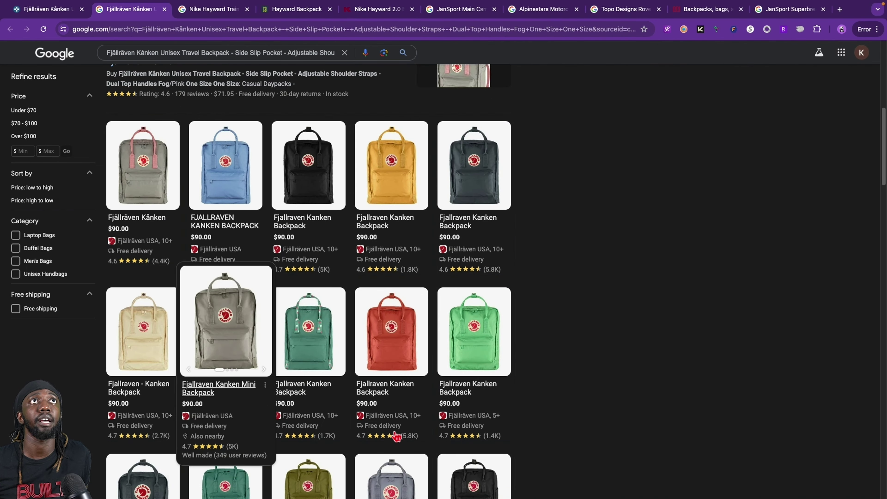
scroll(564, 433, "down", 3)
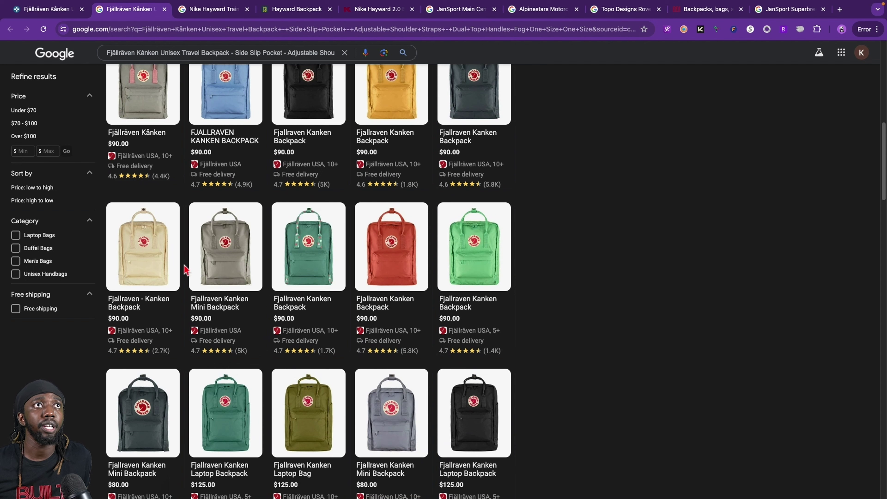
scroll(663, 412, "down", 3)
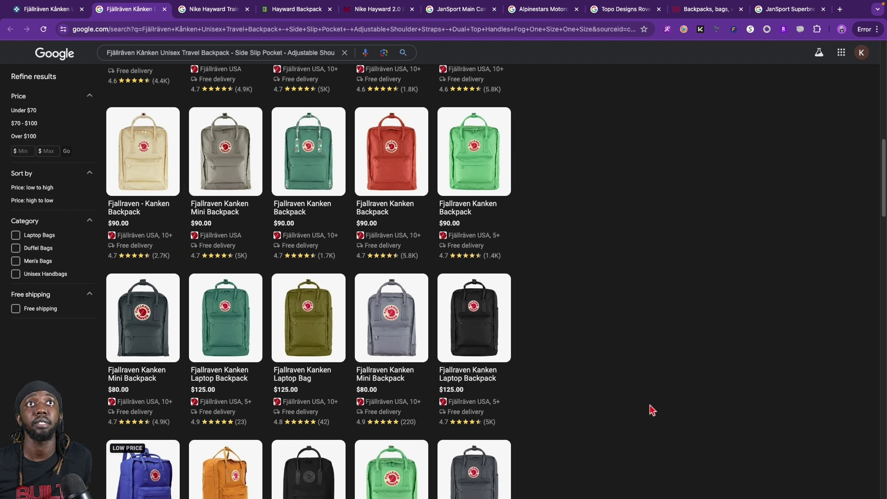
scroll(652, 410, "down", 9)
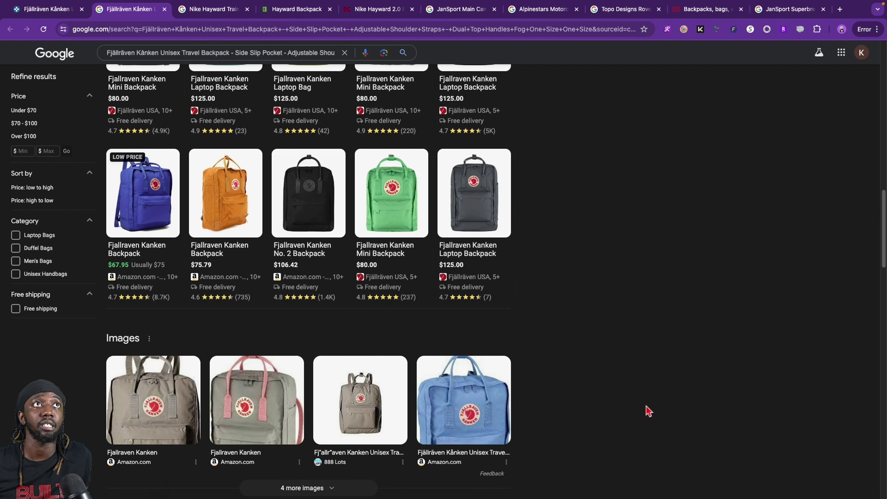
mouse_move(137, 286)
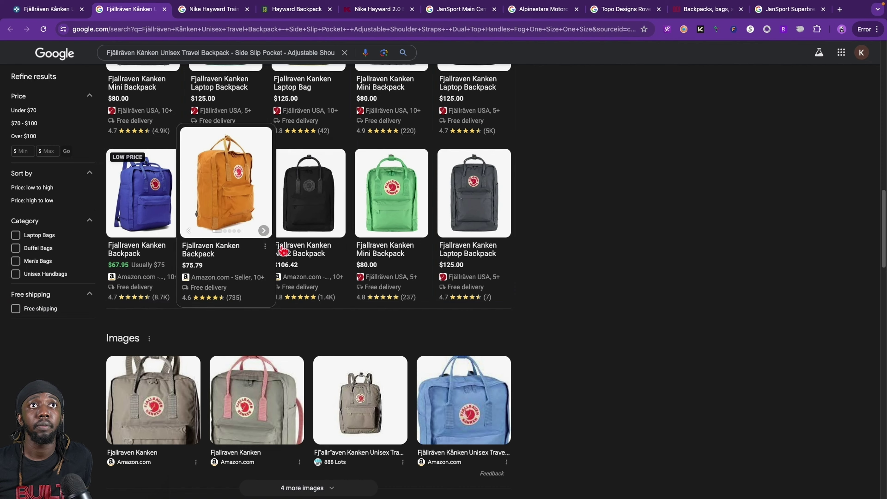
scroll(363, 332, "down", 3)
- Open Bed Bath & Beyond's sponsored offer for the pink Fjallraven Kanken Classic backpack in a separate browser tab
scroll(363, 332, "up", 20)
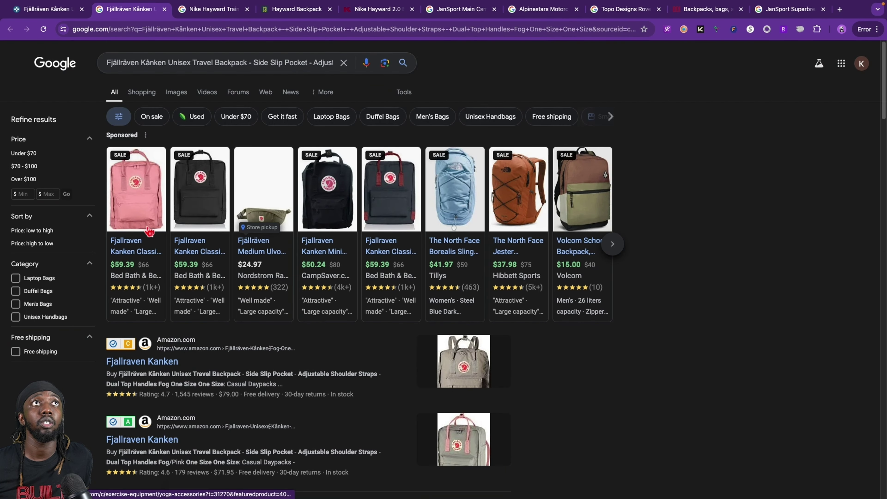
mouse_move(230, 285)
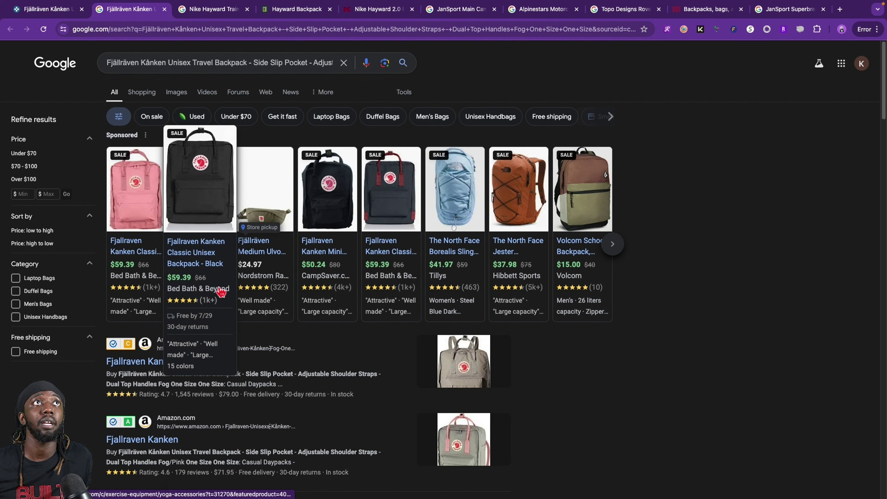
mouse_move(103, 276)
left_click(133, 227)
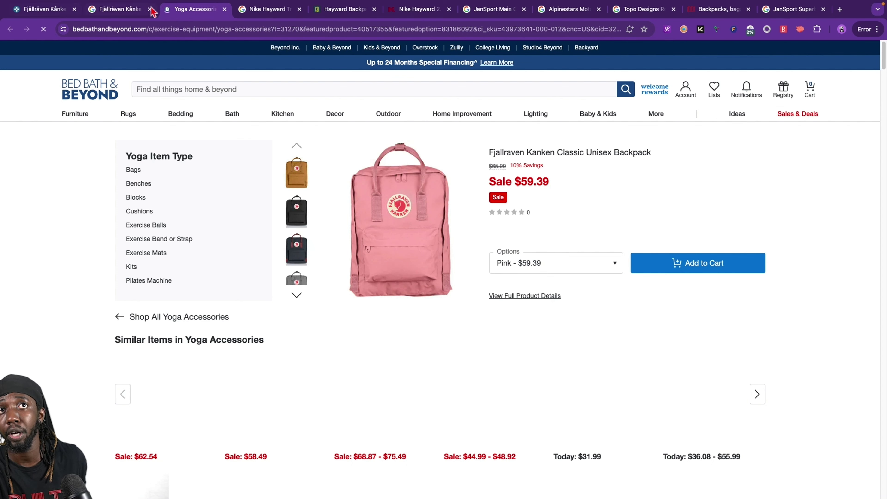
- Switch back to Keepa and close the Fog backpack's details to return to the Product Finder results
left_click(128, 11)
left_click(36, 14)
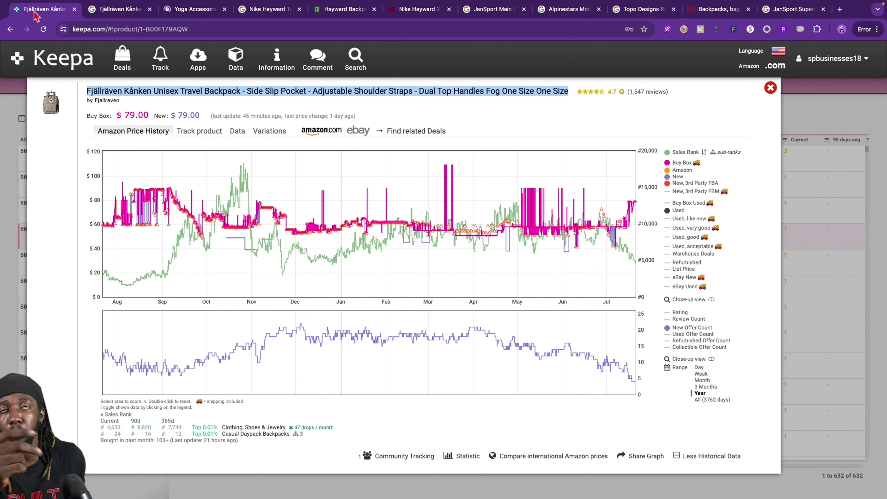
left_click(770, 88)
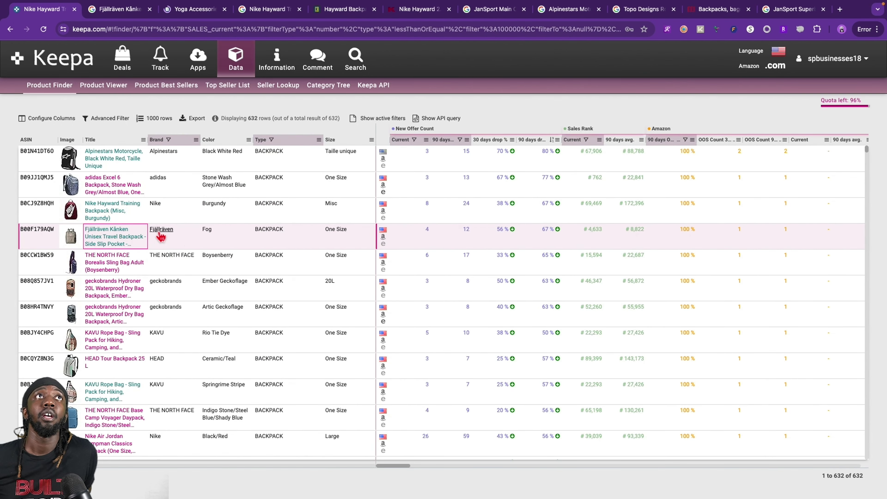
- Filter the Product Finder results to the Fjällräven brand only, removing JanSport from the brand filter
left_click(160, 233)
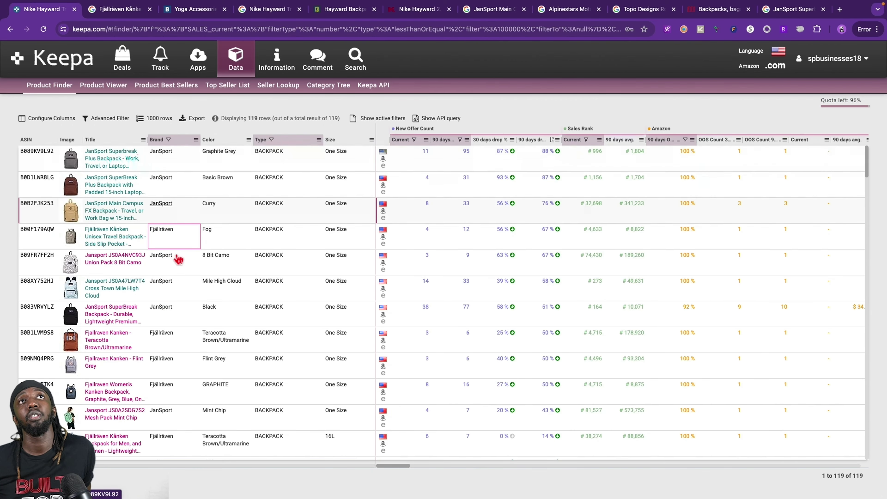
left_click(201, 140)
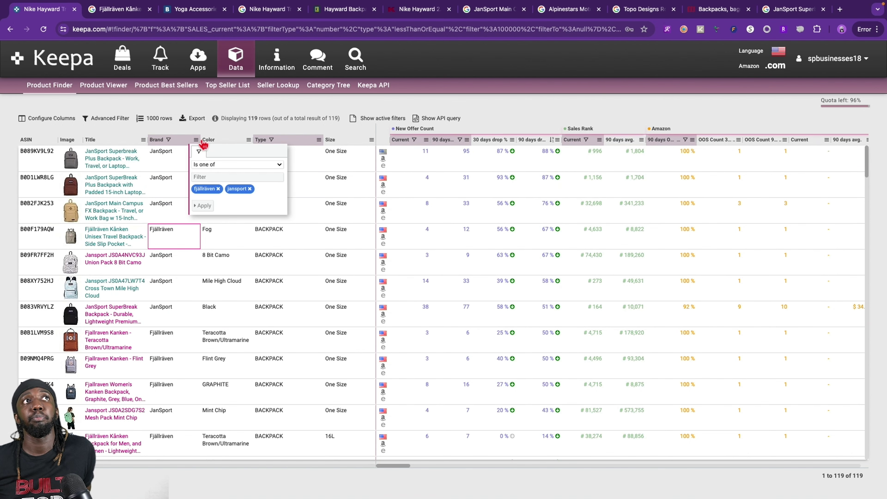
left_click(249, 189)
left_click(208, 209)
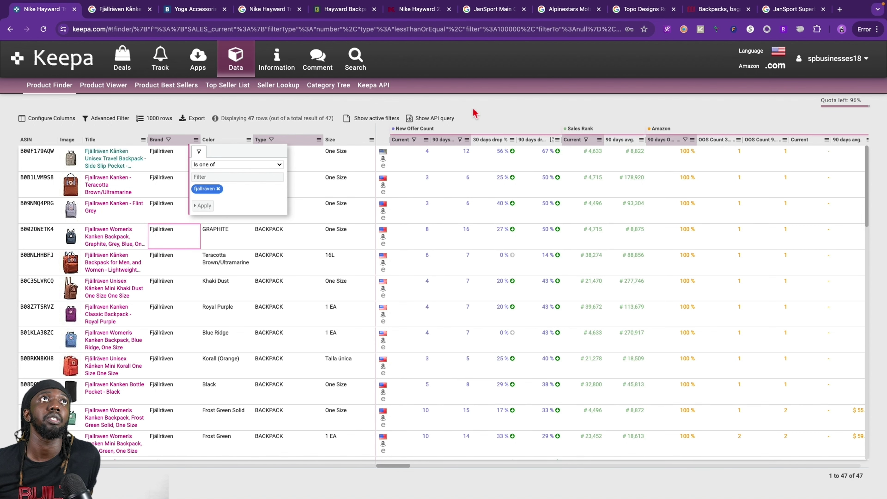
left_click(473, 104)
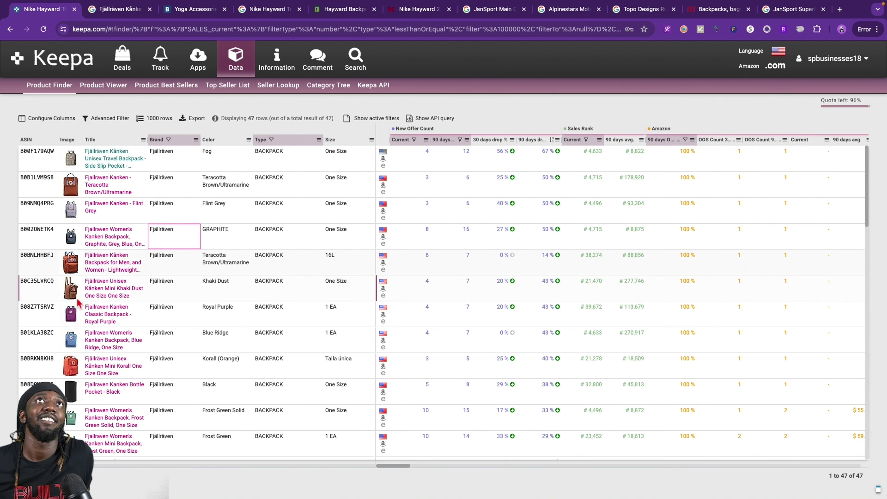
- Check the Keepa details of the Fjällräven Kånken backpacks in Fog, Teracotta Brown/Ultramarine and Flint Grey, closing each one
mouse_move(73, 382)
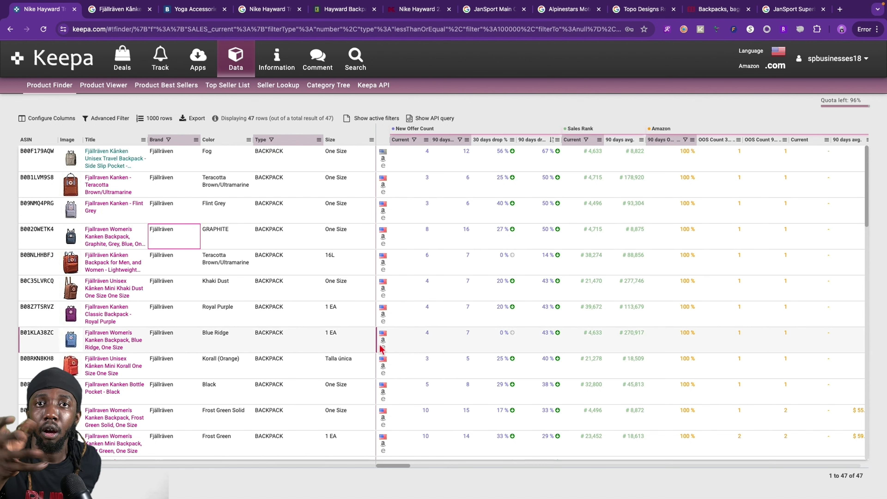
mouse_move(69, 166)
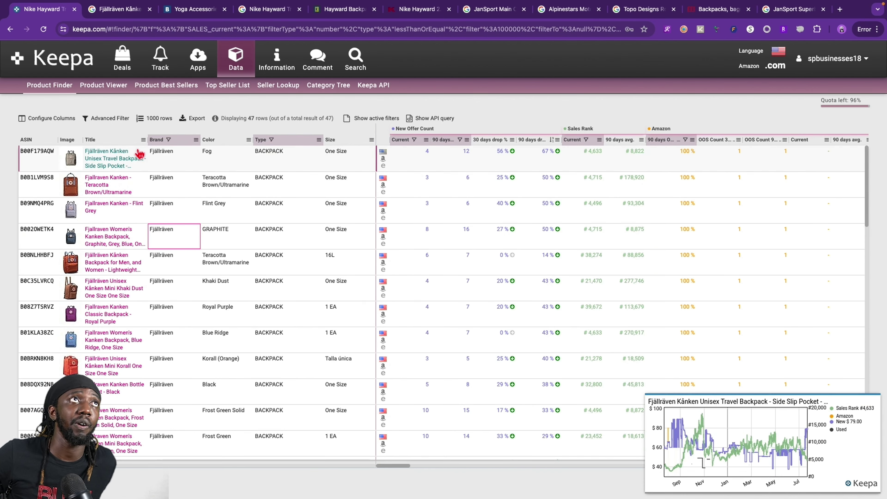
left_click(115, 162)
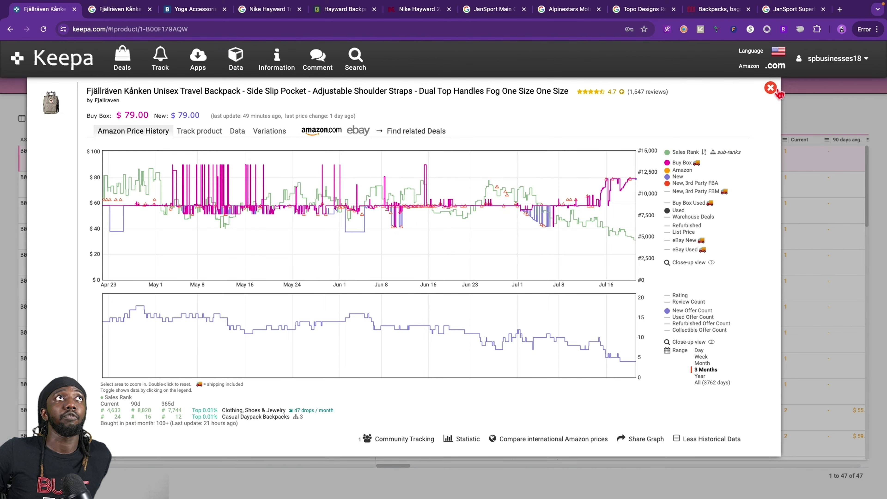
left_click(770, 88)
left_click(103, 201)
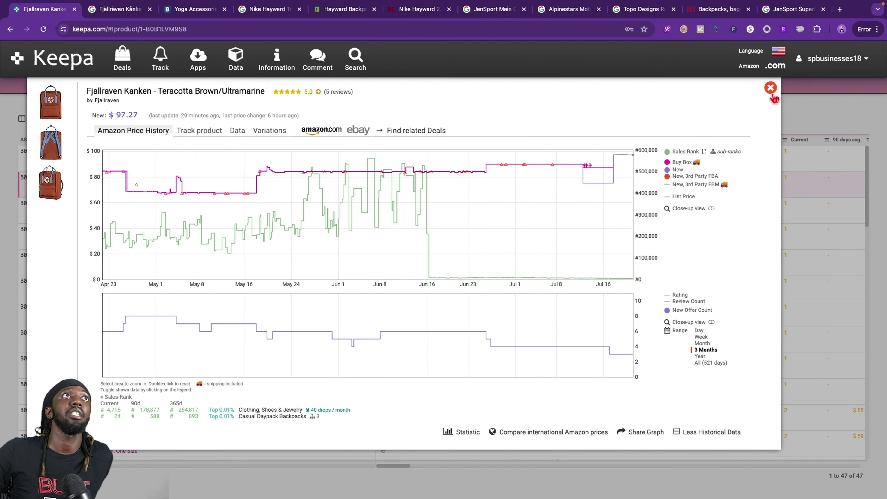
left_click(770, 87)
left_click(105, 211)
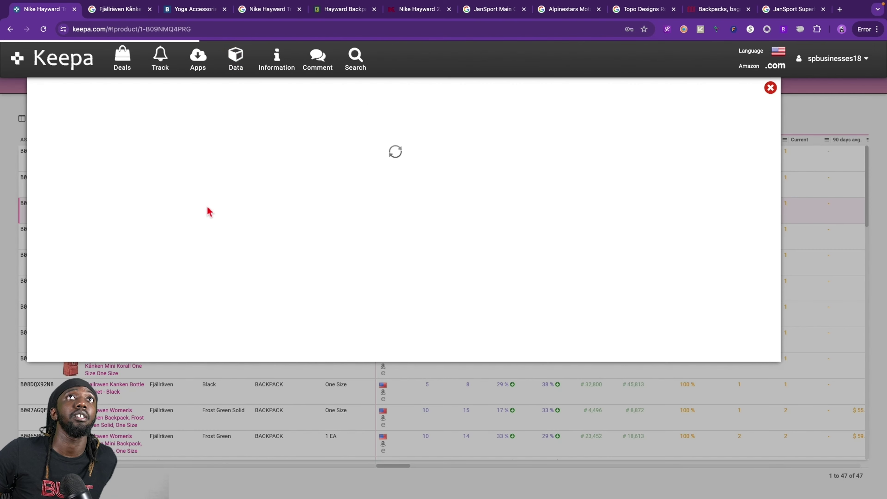
left_click(769, 88)
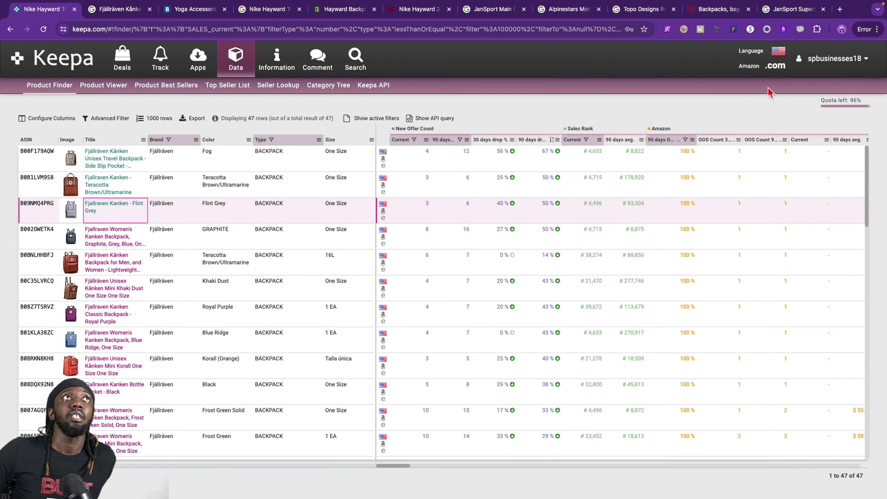
- Place the Bed Bath & Beyond page beside the Keepa tab, dismiss its email sign-up offer and review the available Kanken colours
left_click(119, 9)
middle_click(119, 10)
left_click_drag(118, 14, 131, 22)
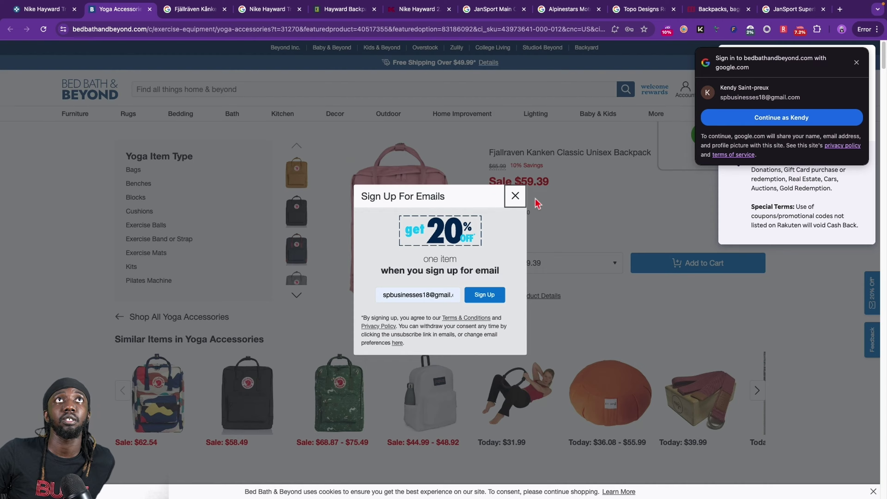
left_click(515, 196)
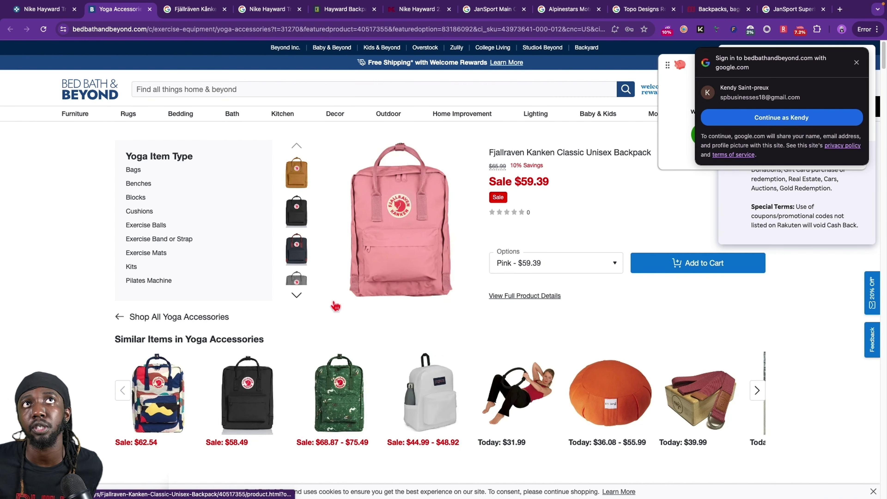
scroll(335, 303, "down", 5)
scroll(559, 245, "up", 5)
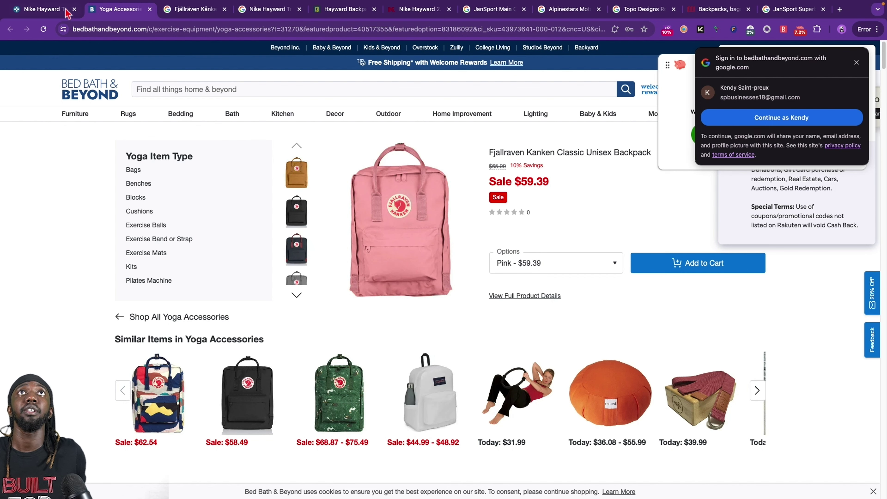
- Return to the Keepa results, open the Fjallraven Women's Kanken Backpack in Peach Pink and set its chart range to Year
left_click(41, 9)
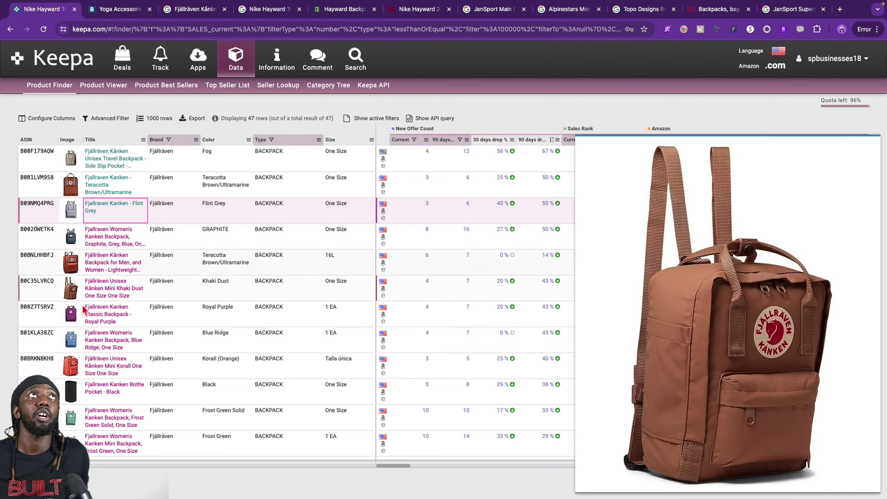
scroll(81, 332, "down", 5)
scroll(90, 393, "down", 3)
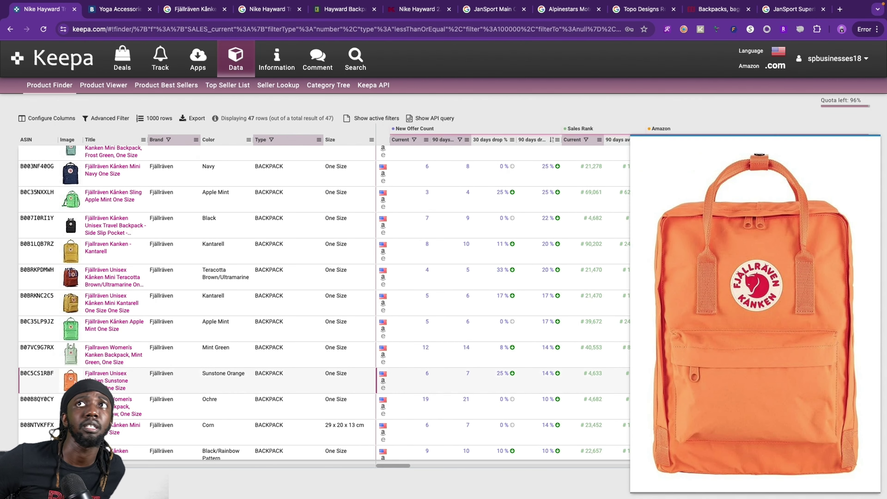
mouse_move(72, 406)
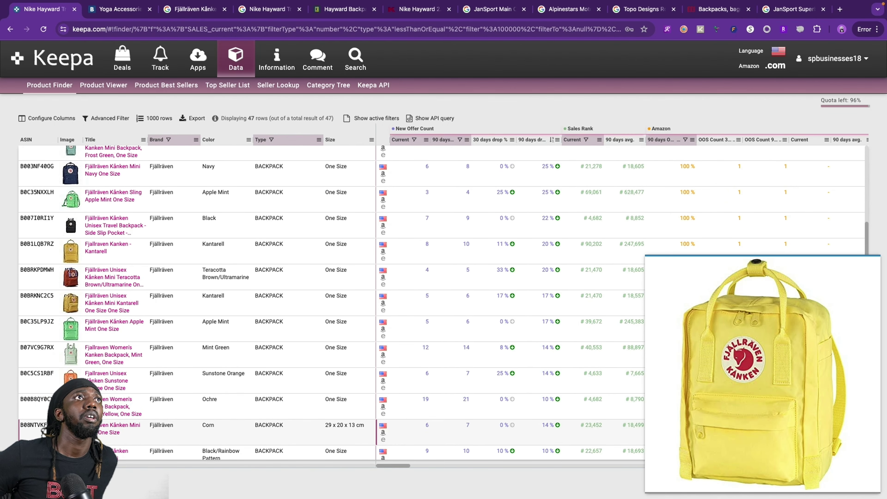
scroll(71, 405, "down", 4)
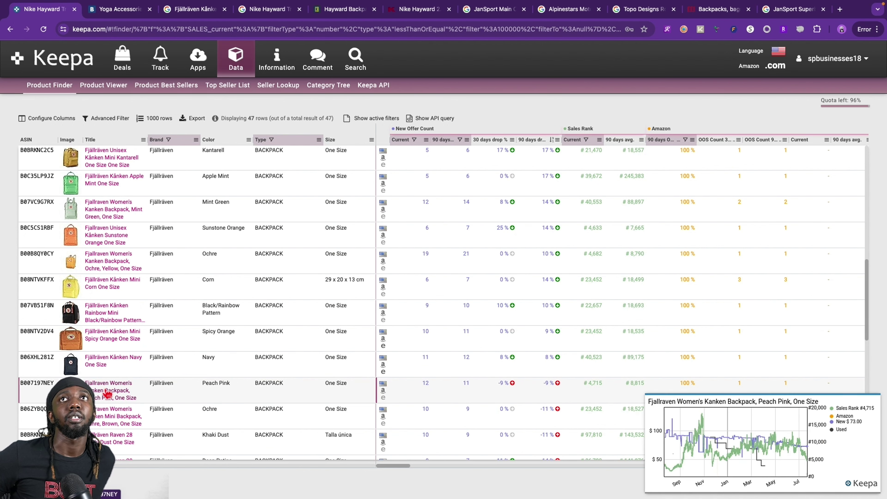
left_click(119, 390)
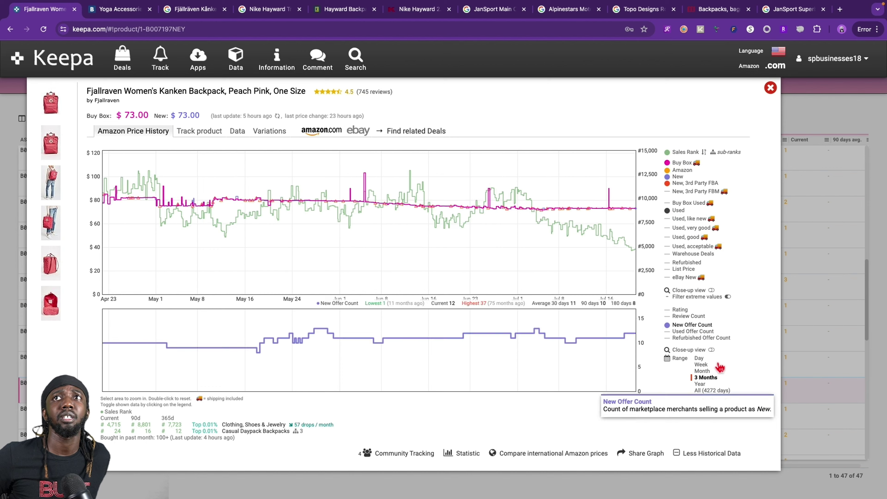
left_click(700, 383)
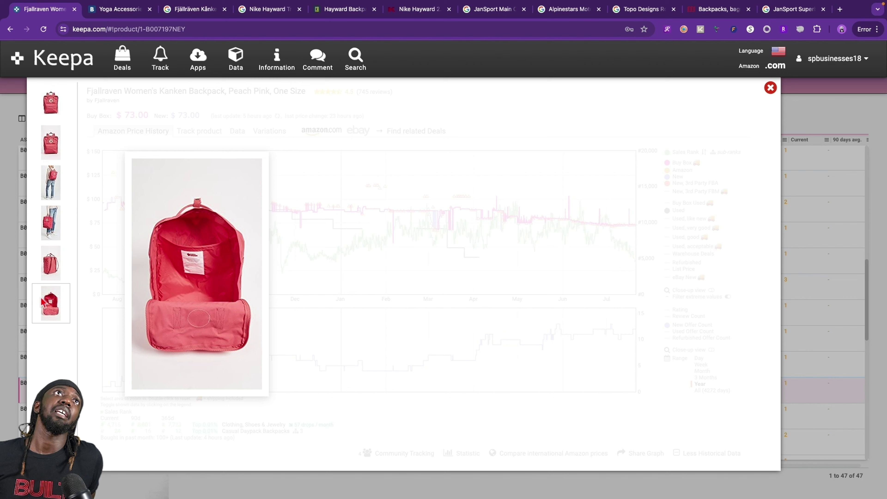
- Compare the Peach Pink Kanken photos in Keepa with the Pink Kanken shown on the Bed Bath & Beyond page
mouse_move(41, 148)
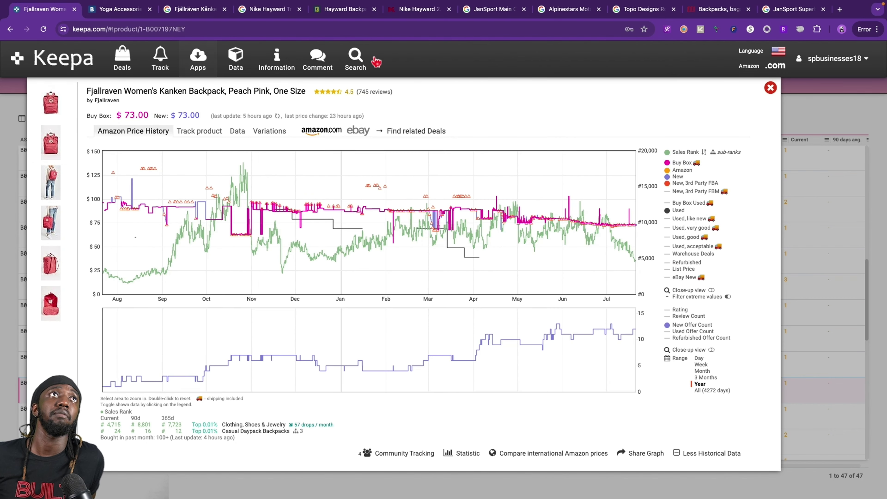
left_click(121, 10)
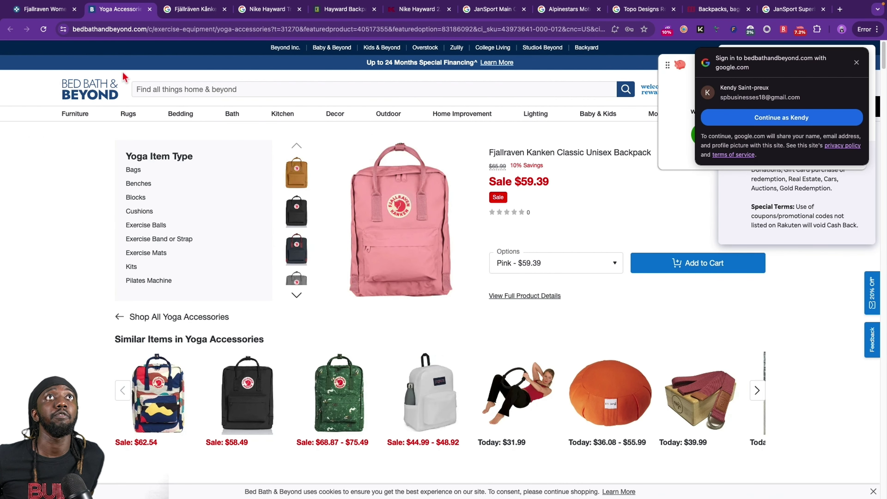
left_click(31, 9)
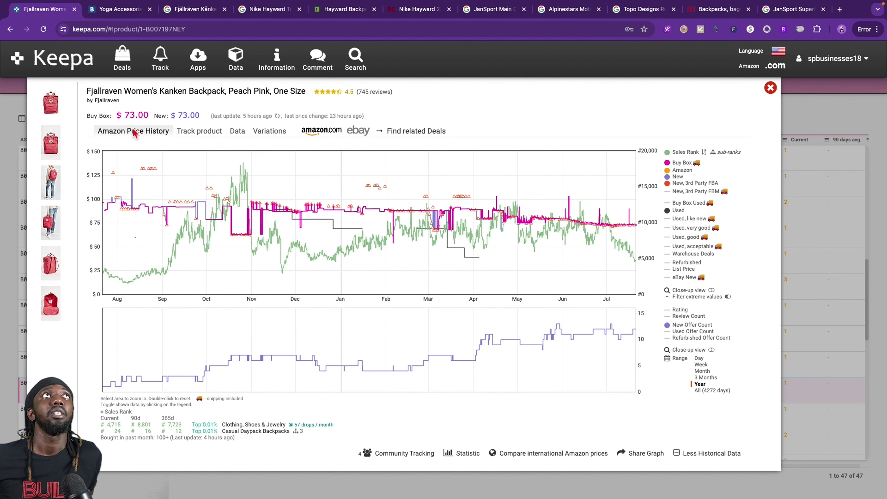
mouse_move(47, 144)
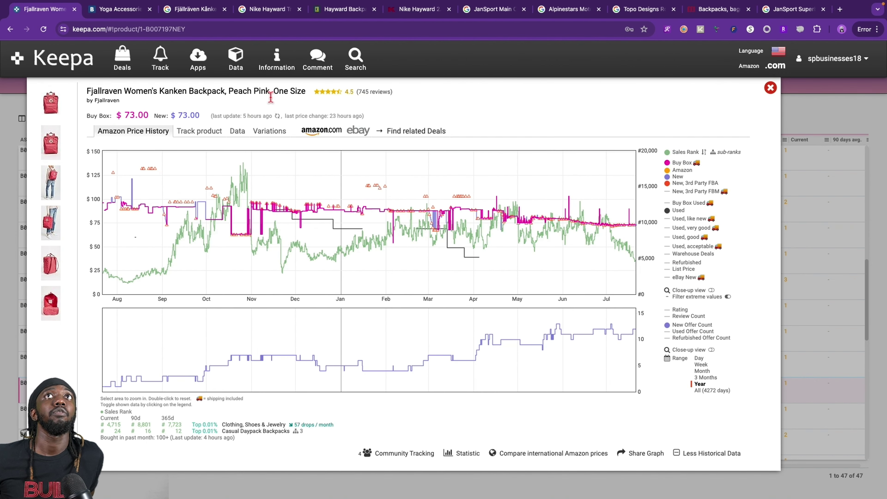
left_click(119, 9)
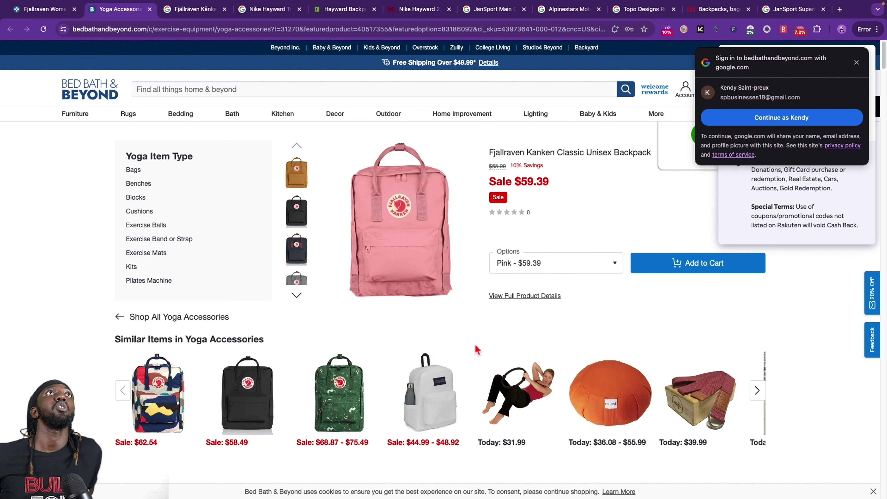
- Dismiss the Google sign-in and cash-back pop-ups on Bed Bath & Beyond and add the Pink Fjallraven Kanken Classic backpack to the cart
left_click(856, 63)
left_click(807, 122)
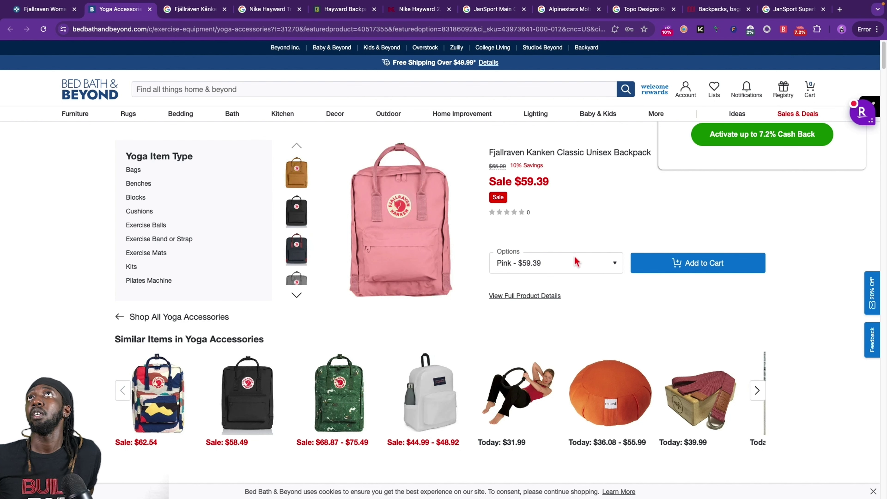
left_click(725, 268)
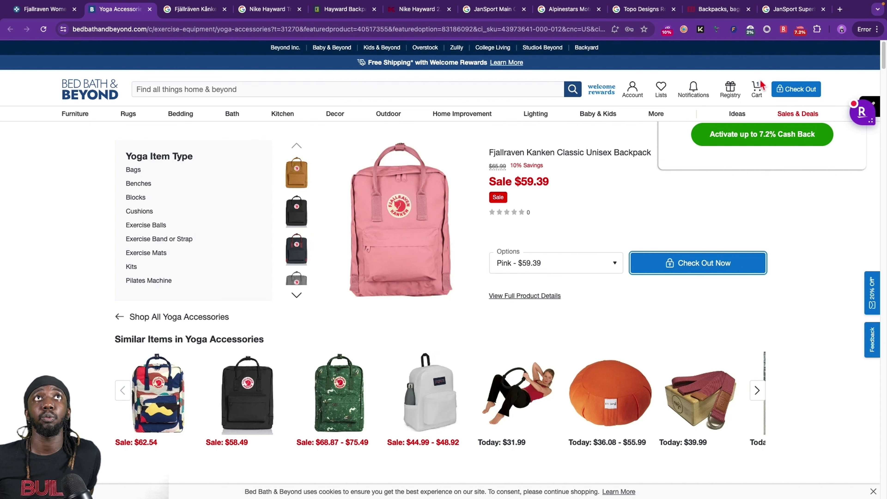
- Review the Kanken Classic's colour options and prices, the similar backpacks and the product's colour photos on Bed Bath & Beyond
left_click(604, 269)
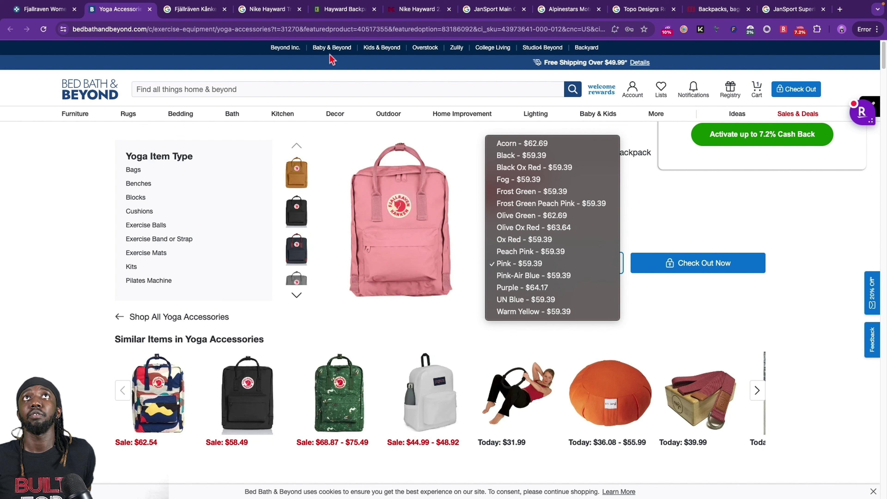
left_click(198, 16)
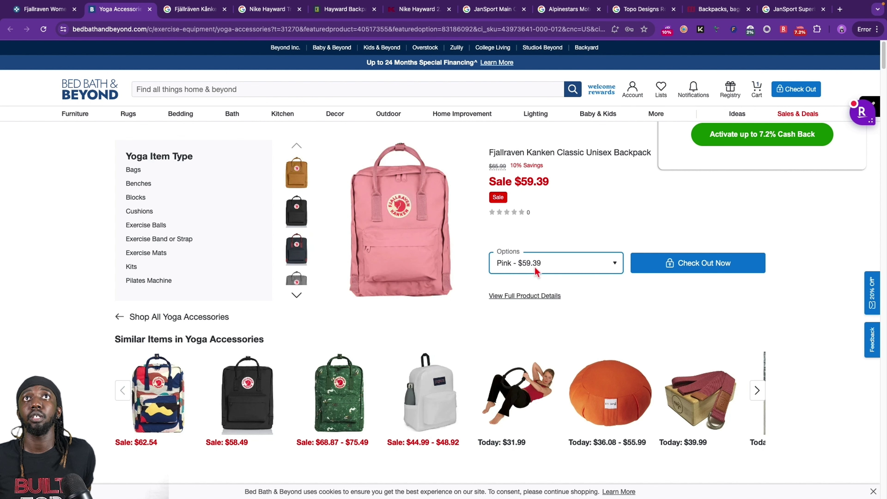
scroll(419, 245, "down", 5)
scroll(349, 227, "up", 5)
scroll(303, 208, "down", 4)
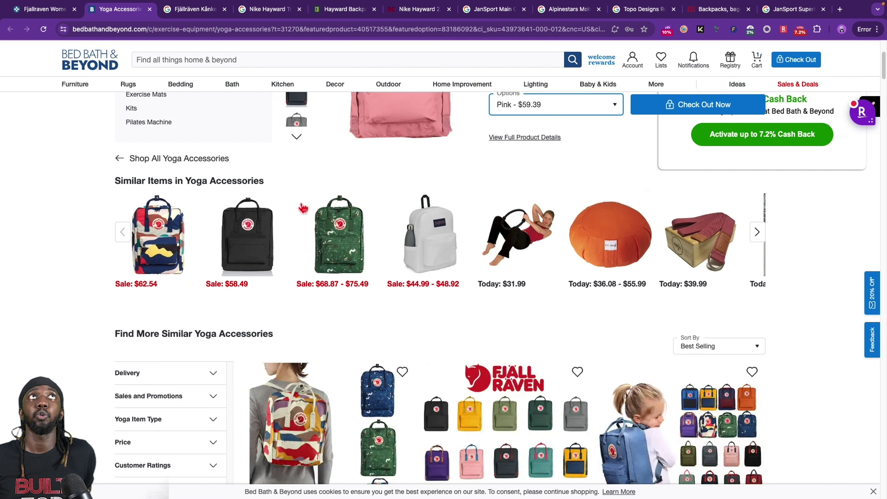
scroll(302, 140, "up", 2)
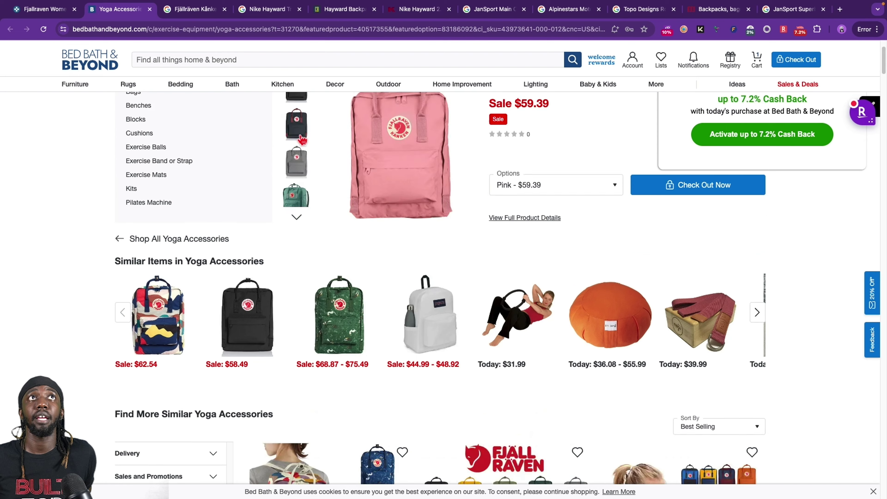
scroll(302, 140, "up", 2)
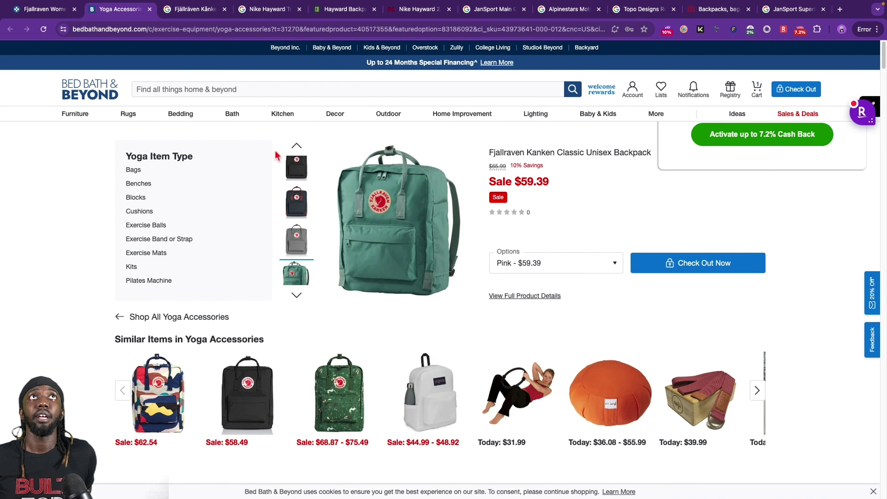
- Return to Keepa, close the Peach Pink Kanken details and find the Frost Green Kanken Mini in the Product Finder results
left_click(49, 11)
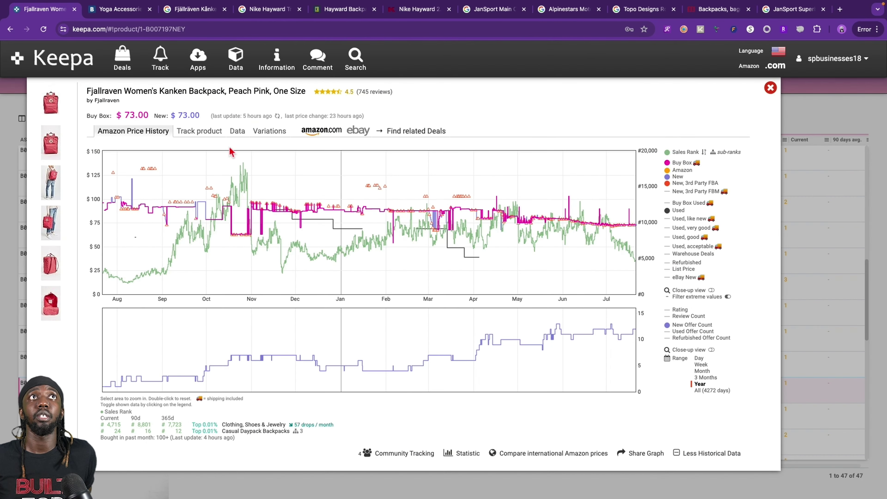
left_click(771, 88)
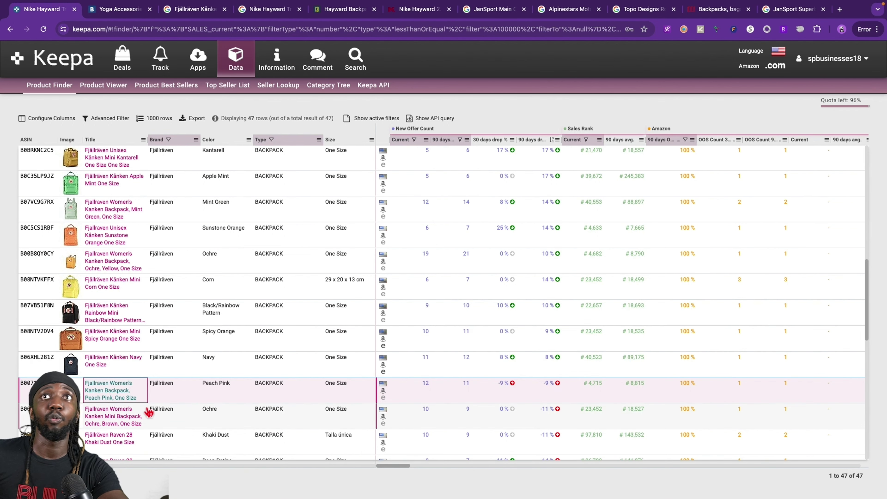
scroll(66, 363, "up", 5)
mouse_move(73, 370)
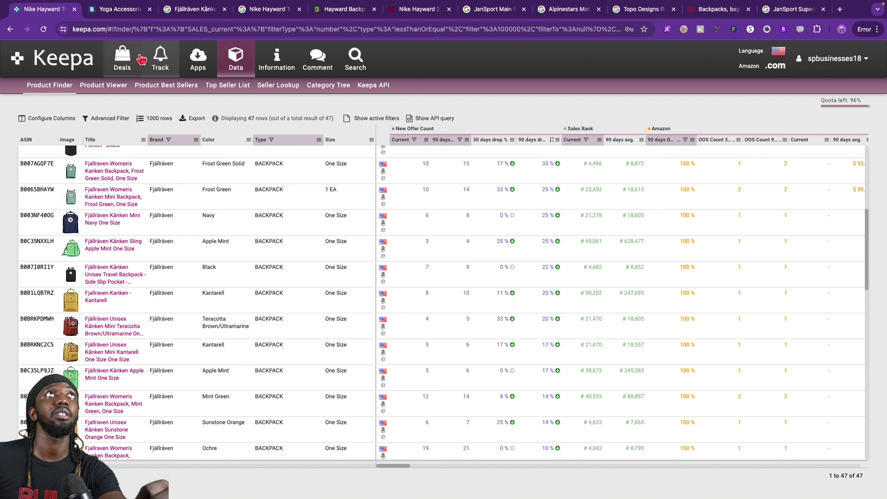
scroll(150, 314, "up", 3)
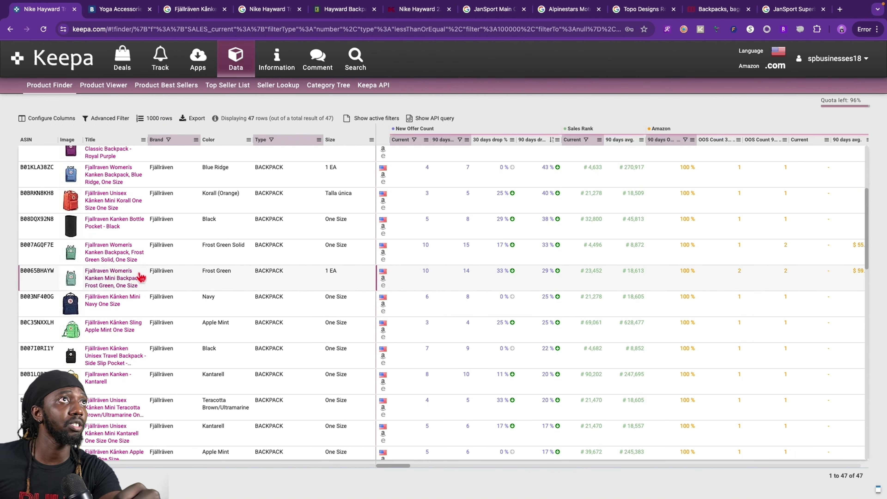
mouse_move(73, 285)
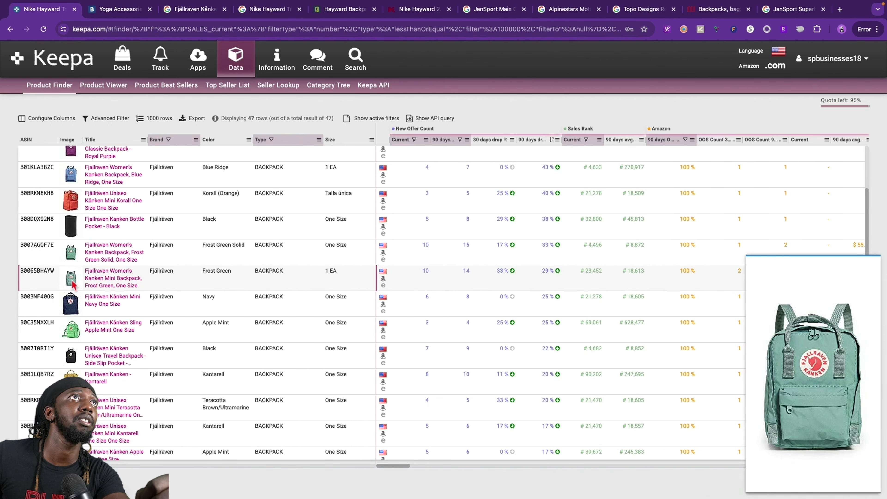
- Examine the Frost Green Kanken Mini's price history over the Year and All ranges, and close its details
left_click(114, 285)
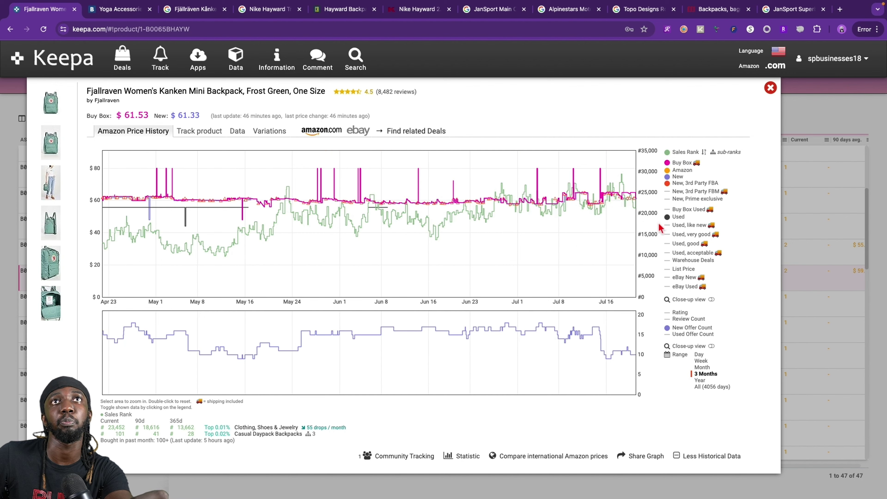
left_click(702, 381)
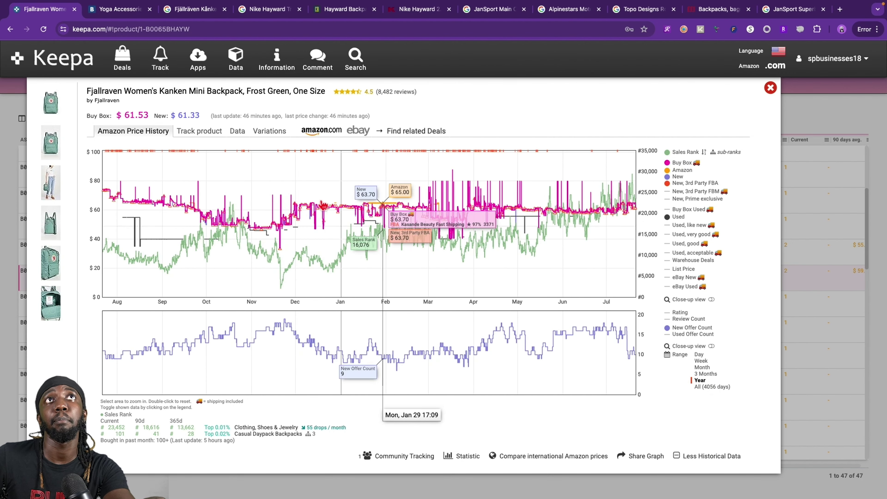
left_click(709, 387)
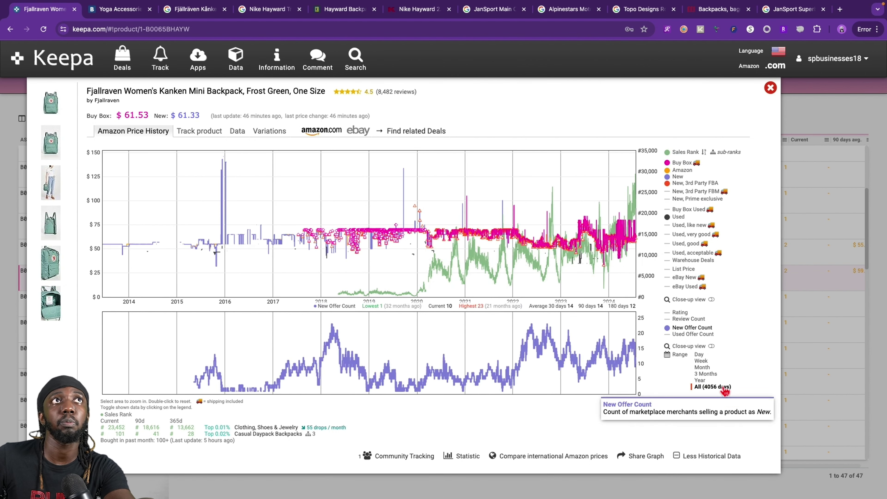
left_click(712, 381)
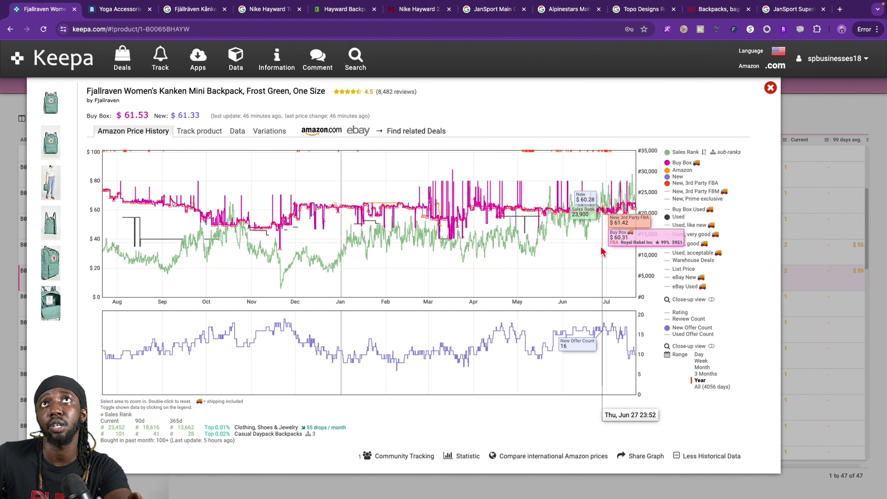
left_click(770, 88)
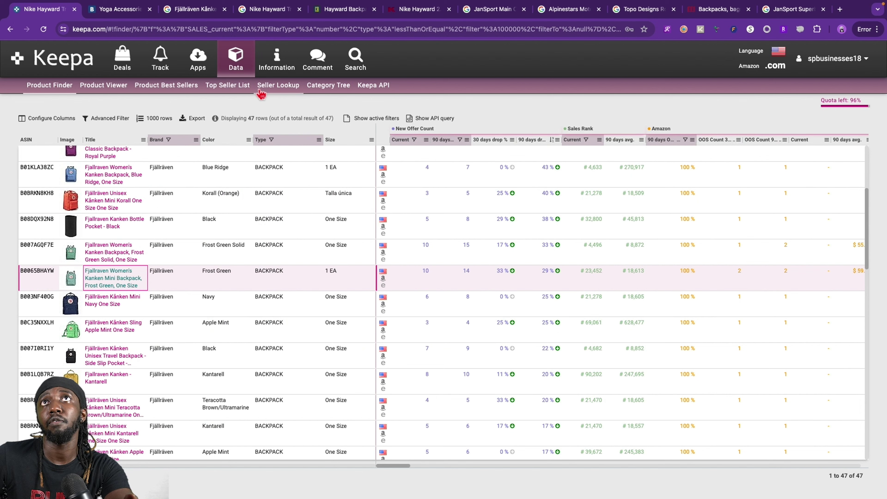
- Switch to Bed Bath & Beyond and review the Pink Kanken order in the shopping cart
mouse_move(71, 270)
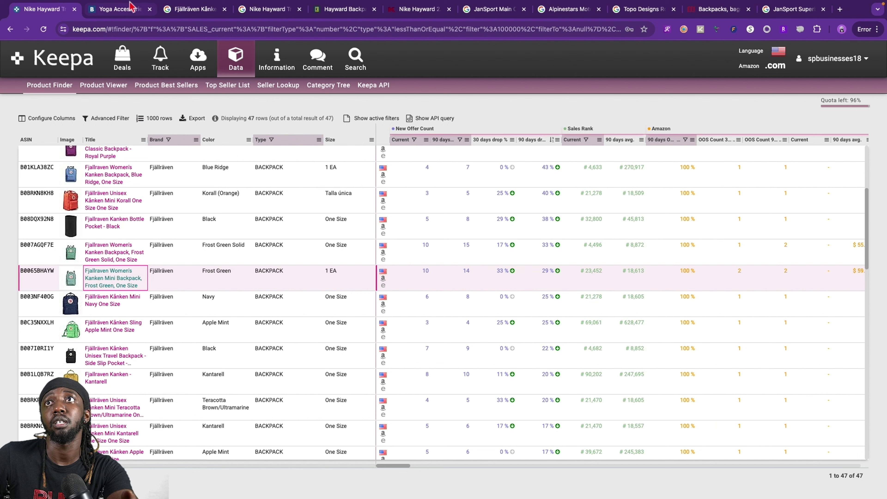
left_click(119, 9)
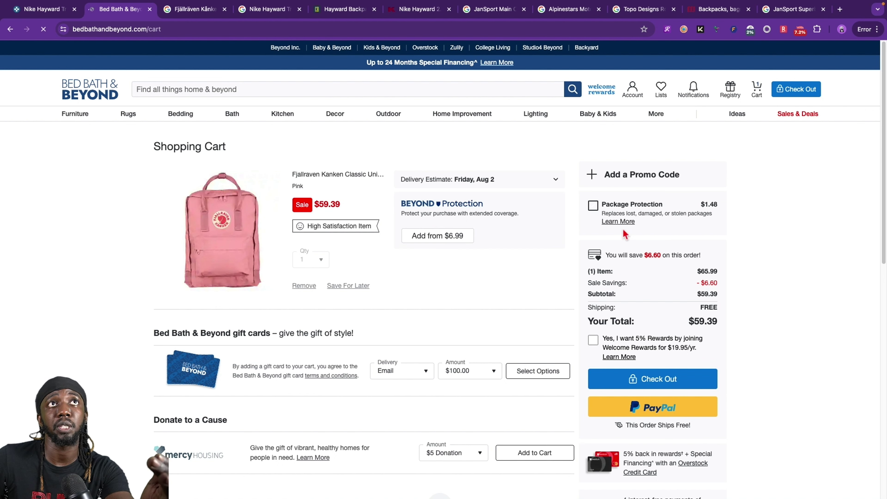
- Return to the Keepa results, reopen the full-size Peach Pink Kanken, check its Buy Box history and product photo, and close it
left_click(41, 9)
scroll(75, 288, "down", 10)
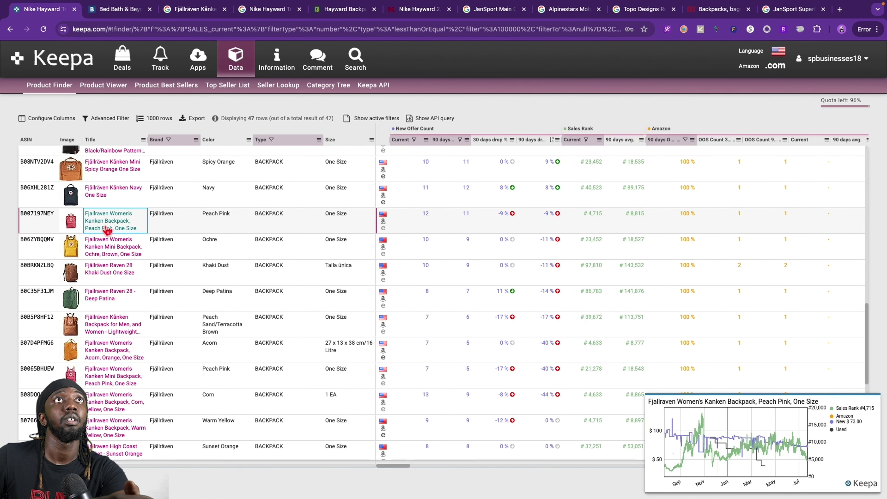
left_click(107, 229)
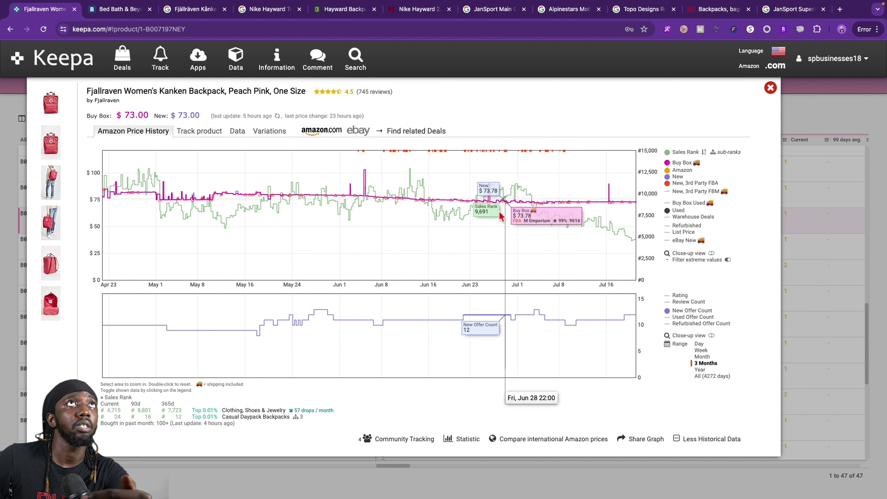
left_click(520, 202)
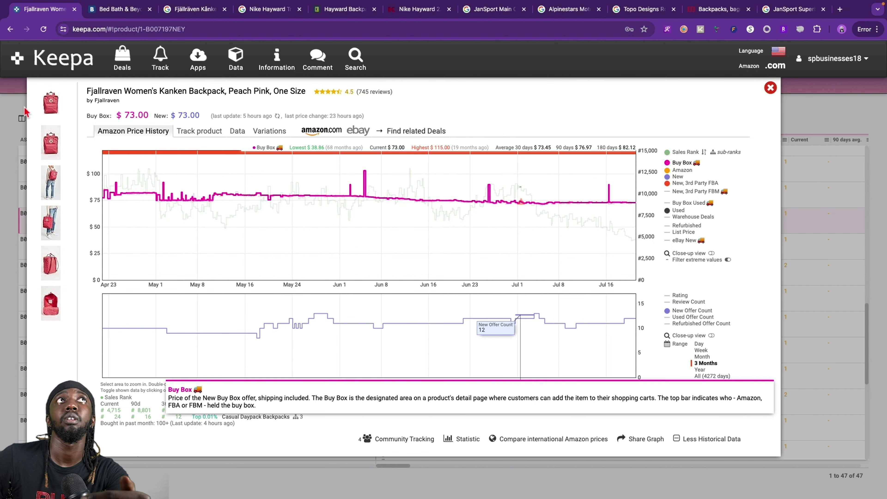
mouse_move(55, 104)
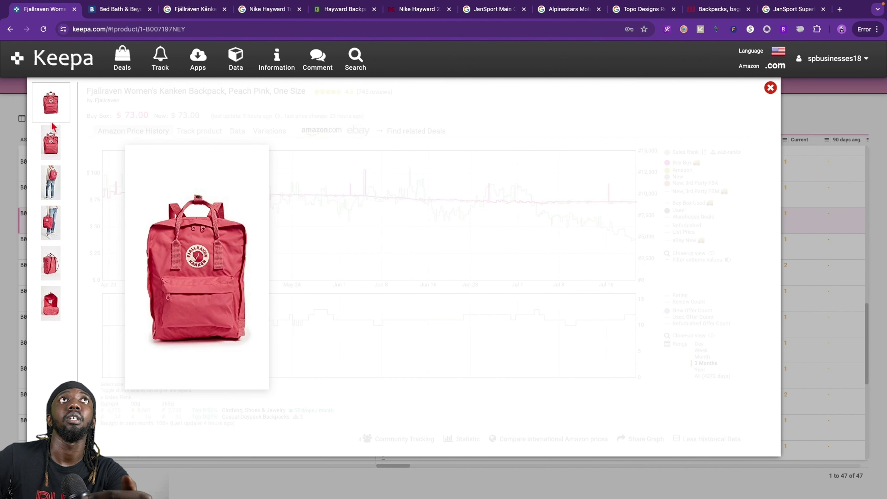
left_click(770, 87)
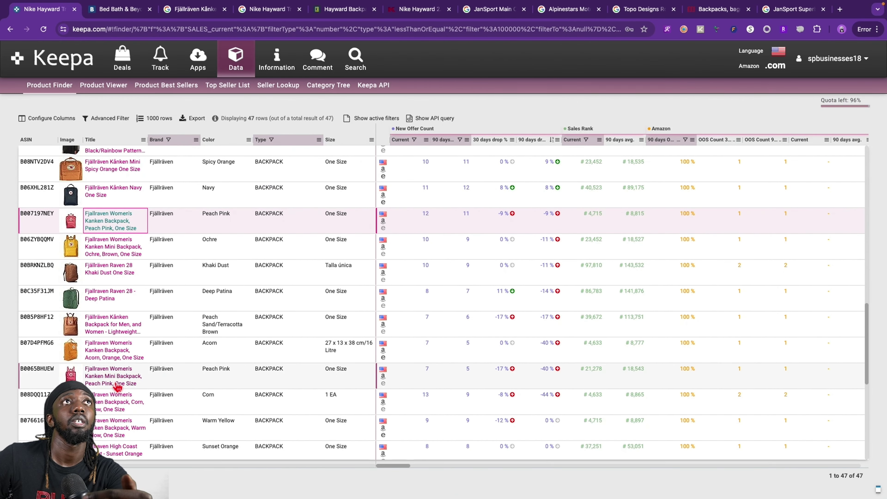
- Examine the Peach Pink Kanken Mini's price history over the Year range, and close its details
mouse_move(118, 385)
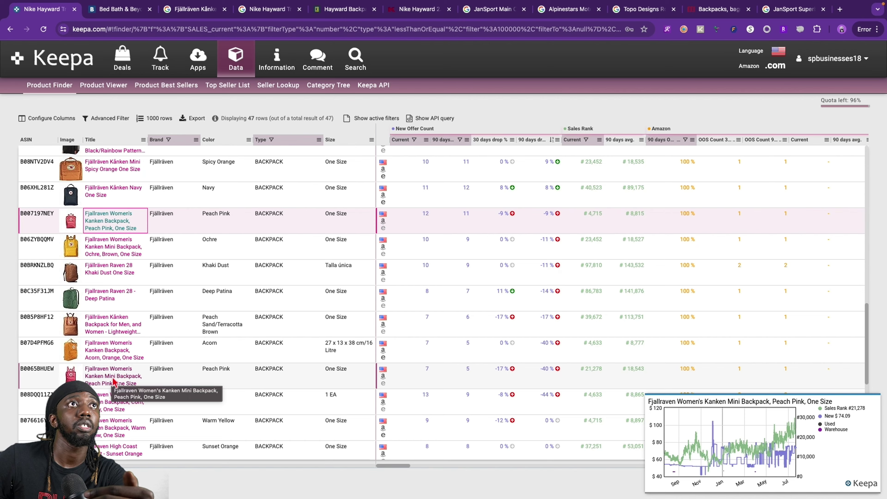
left_click(114, 382)
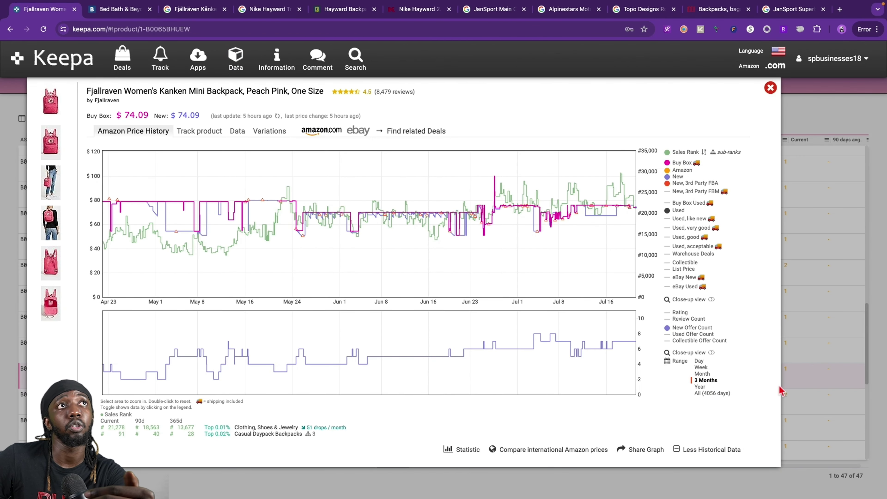
left_click(711, 388)
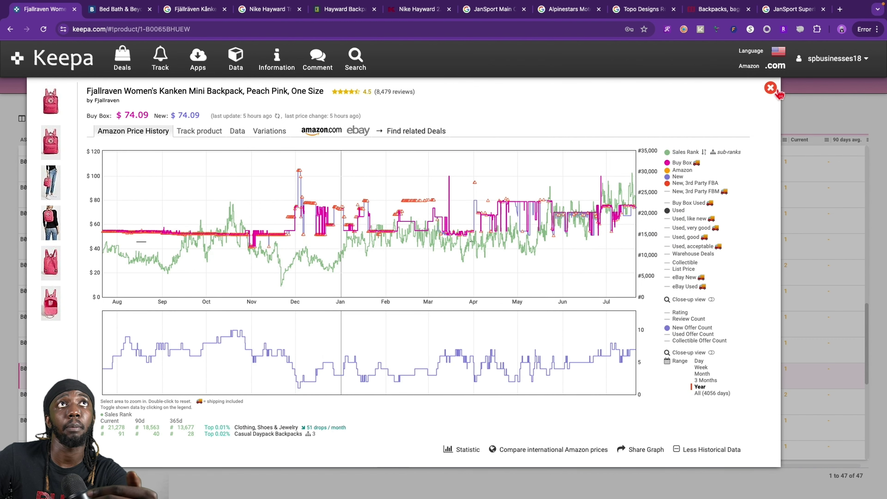
left_click(770, 87)
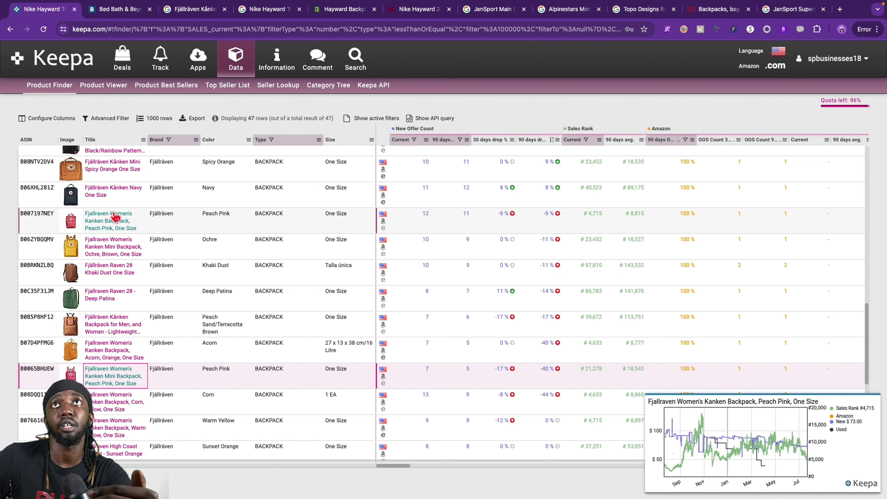
- Recheck the recent prices of the full-size Peach Pink Kanken on its 3 Months chart, and close its details
left_click(113, 221)
mouse_move(53, 143)
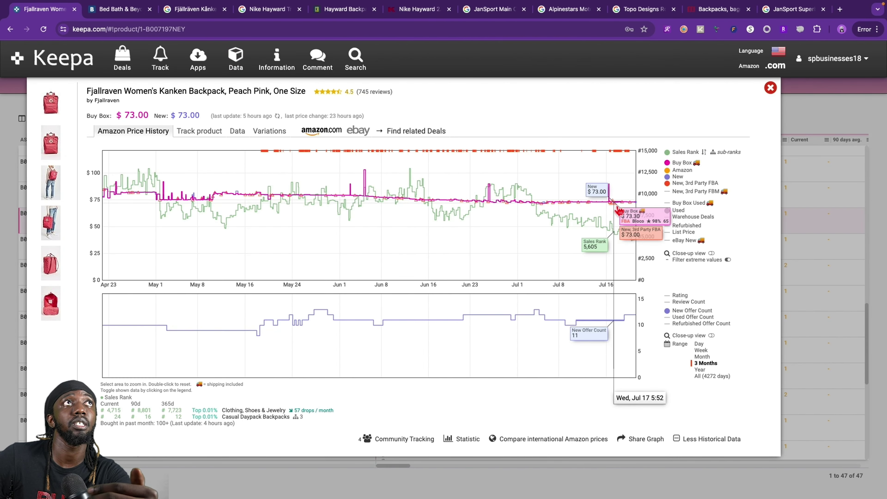
left_click(771, 88)
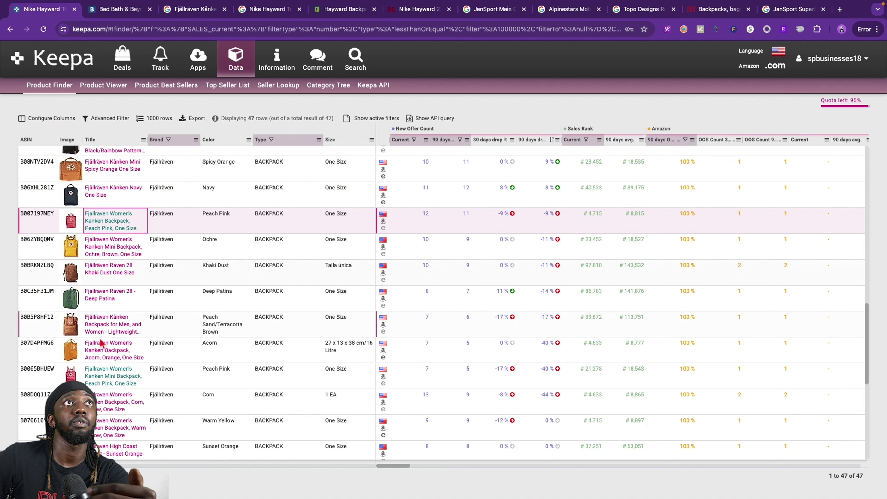
- Compare the Peach Pink Kanken Mini and full-size photos in Keepa with the Pink Kanken in the Bed Bath & Beyond cart
mouse_move(71, 374)
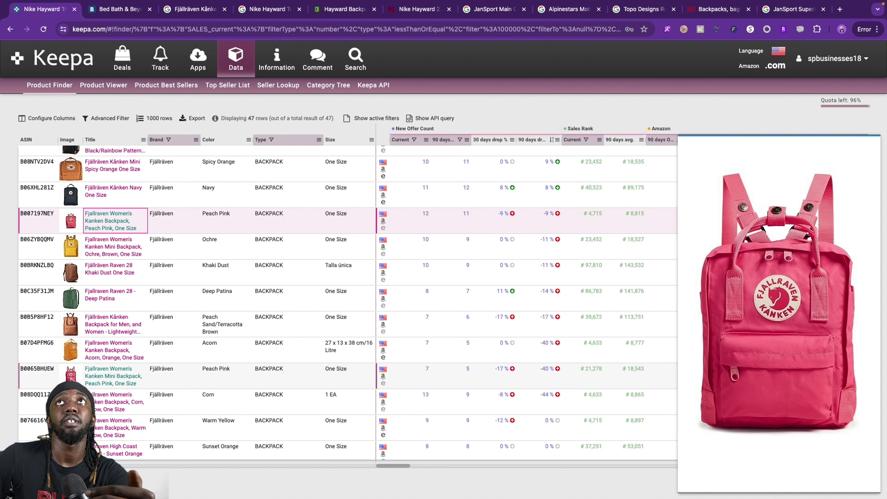
mouse_move(71, 223)
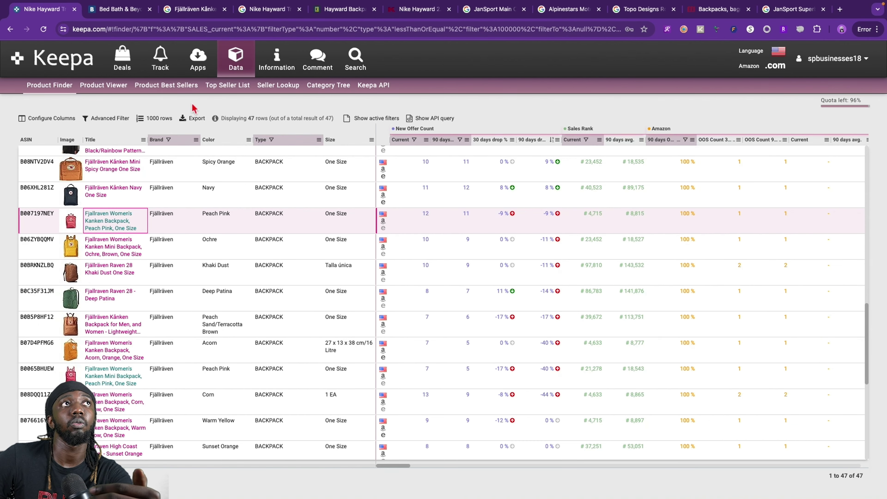
left_click(116, 12)
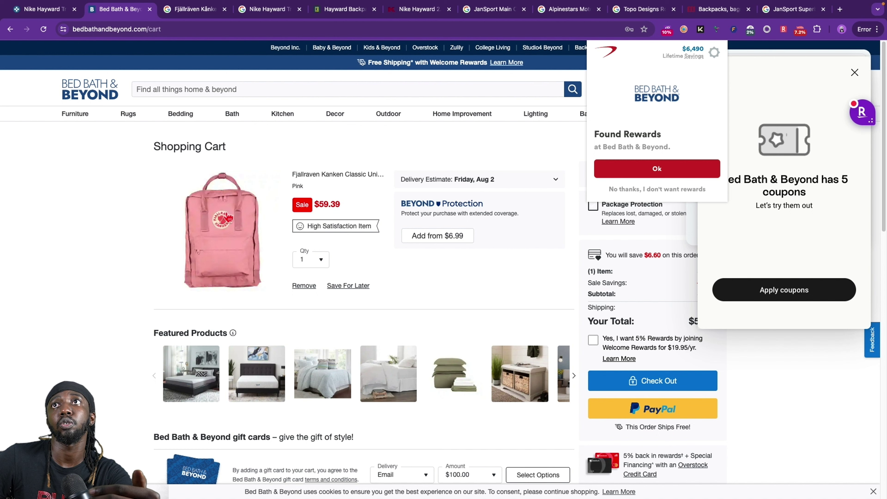
left_click(42, 9)
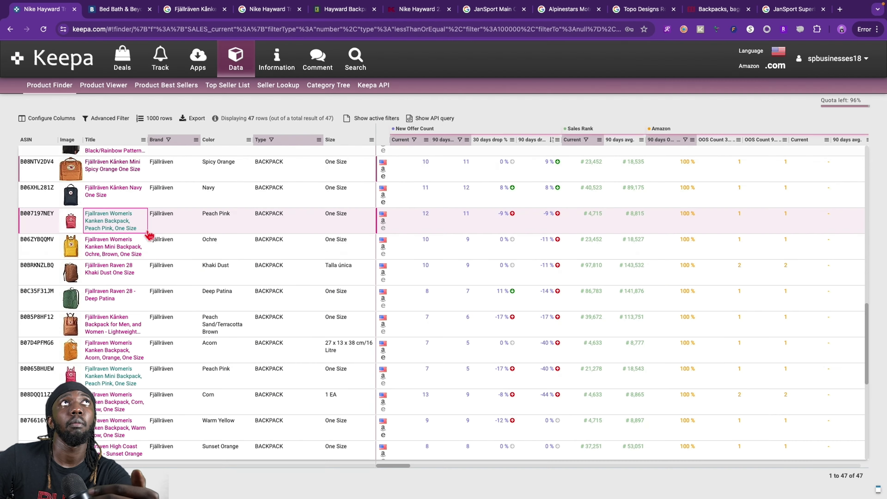
left_click(119, 9)
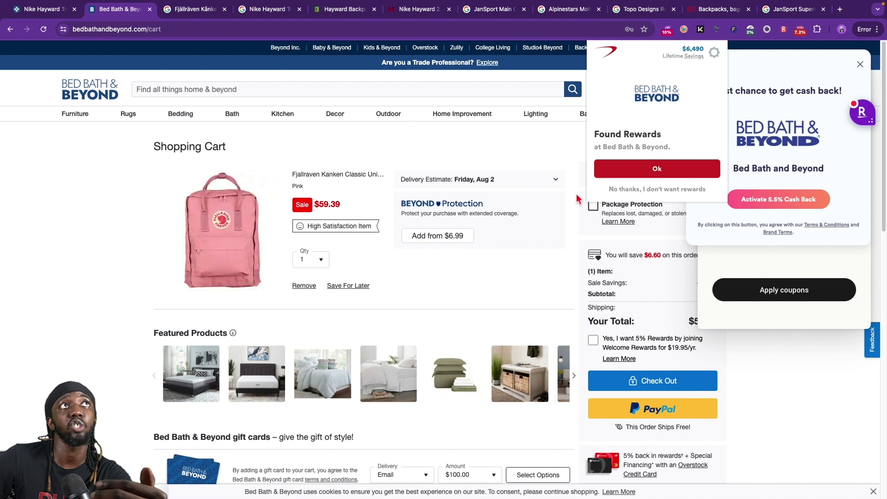
- Decline the rewards offer and dismiss the two cash-back pop-ups covering the Bed Bath & Beyond shopping cart
left_click(656, 190)
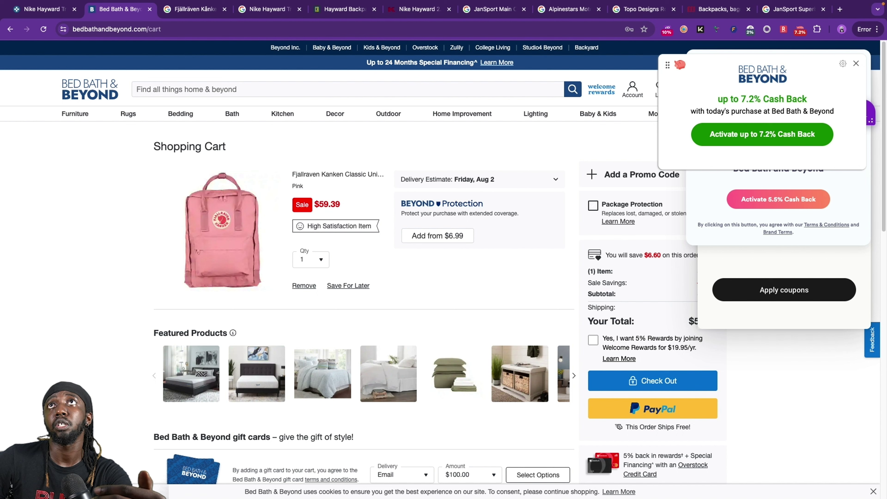
left_click(857, 64)
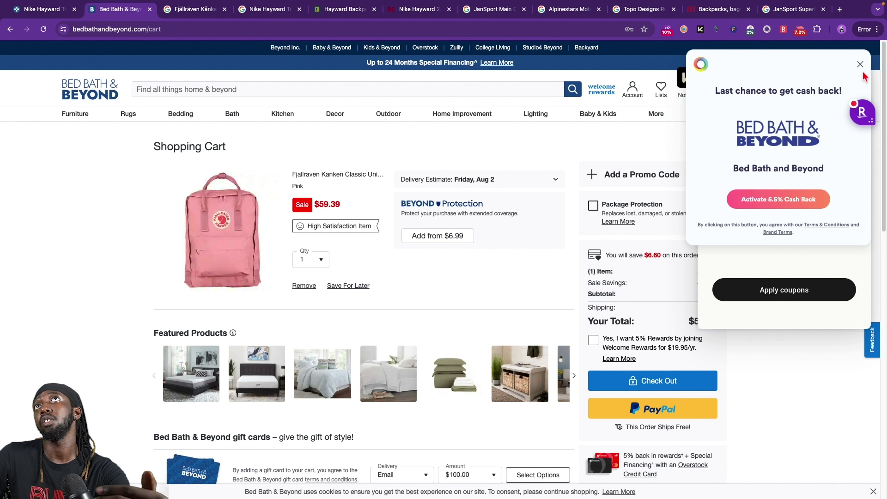
left_click(860, 64)
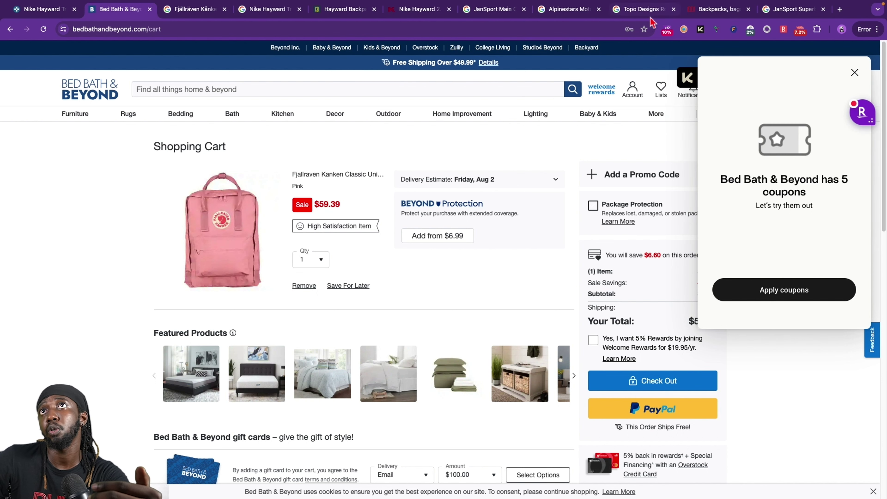
- Compare the Bed Bath & Beyond cash-back offers from RetailMeNot, BeFrugal and Rakuten, checking BeFrugal's rate for the Other category
left_click(670, 35)
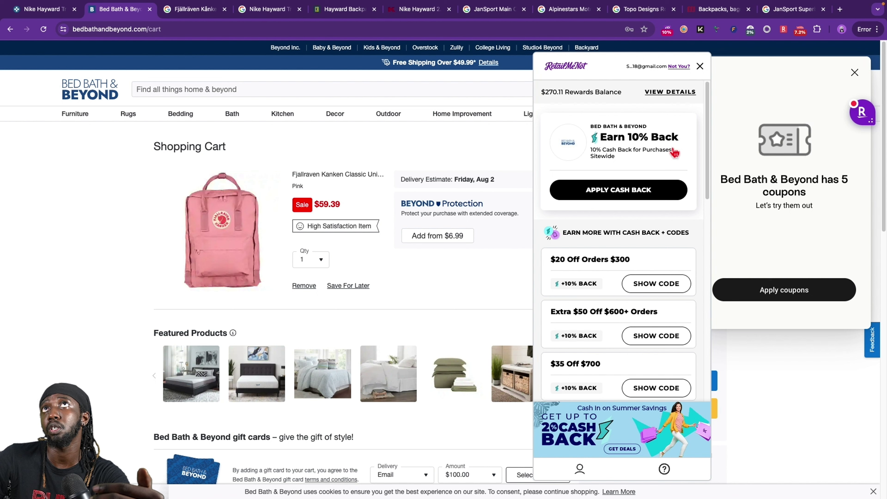
left_click(699, 66)
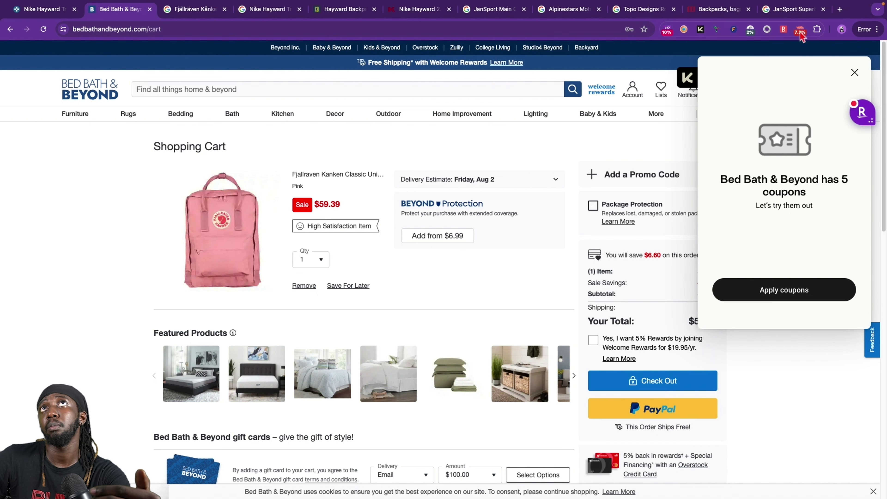
left_click(801, 31)
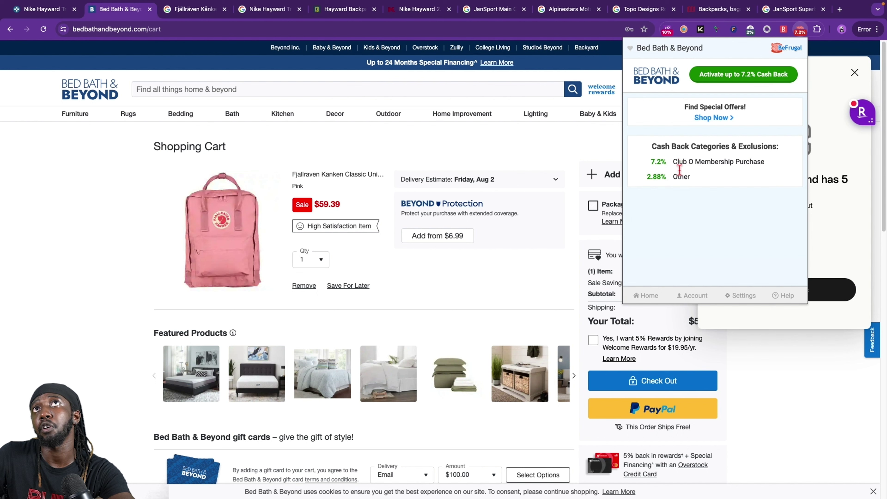
left_click_drag(693, 181, 644, 182)
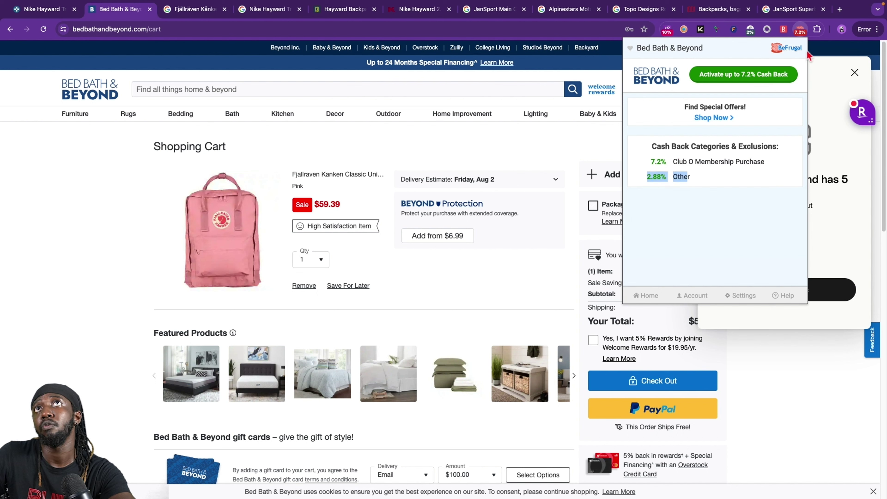
left_click(824, 53)
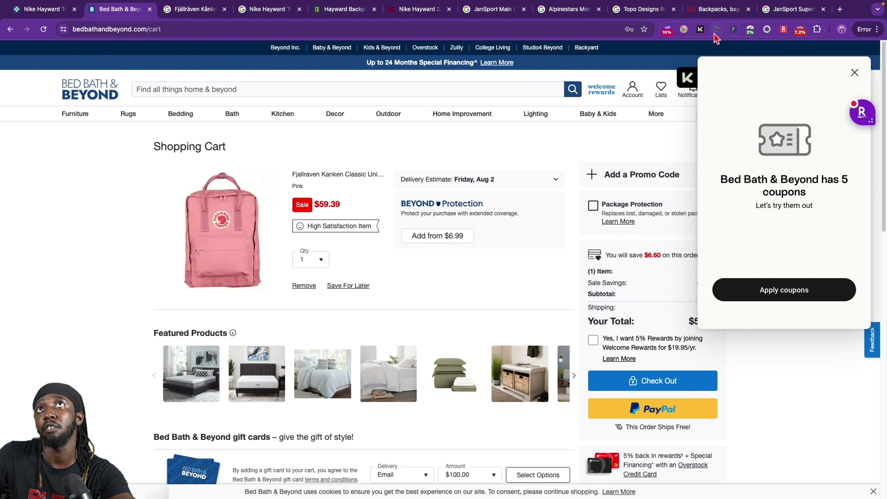
left_click(791, 32)
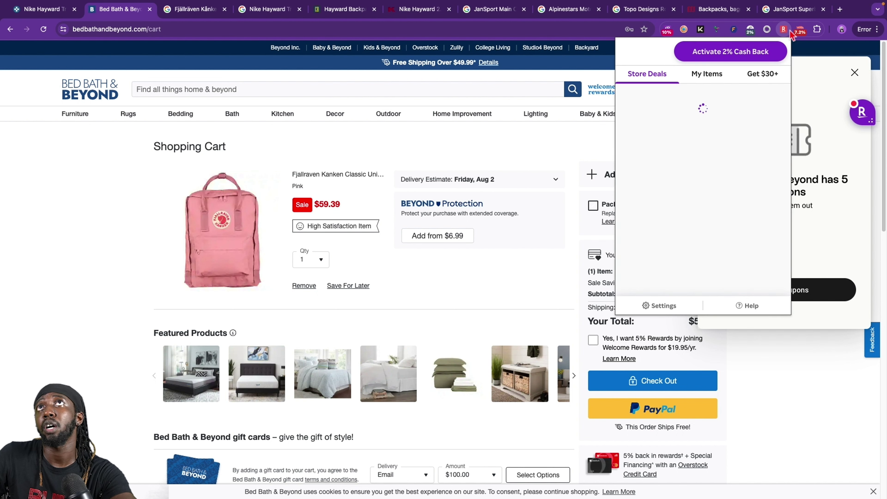
left_click(824, 60)
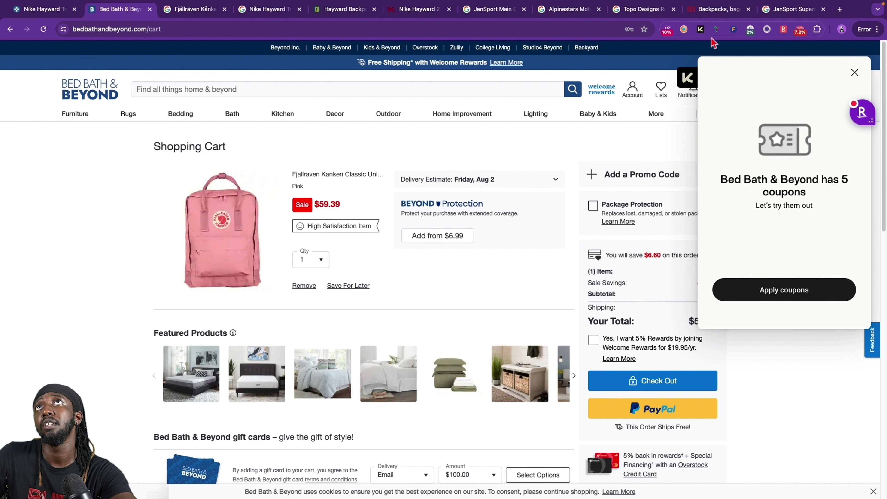
left_click(667, 31)
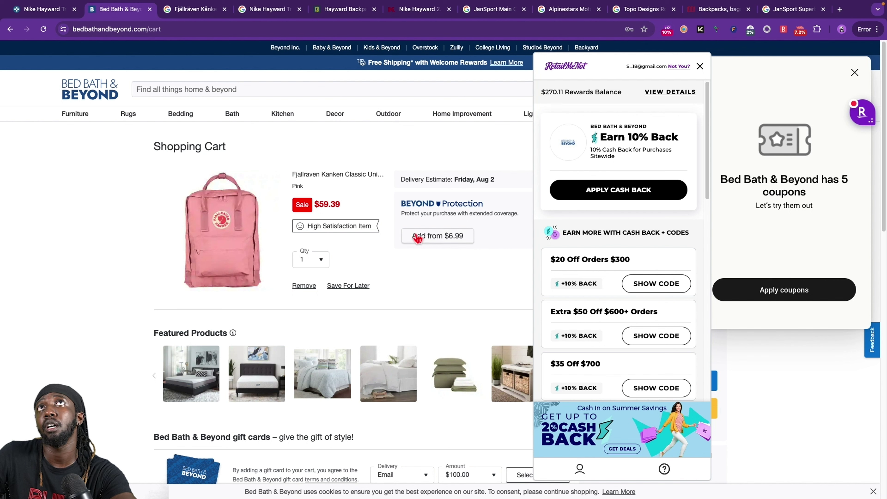
- Switch to the Fjällräven Google results and load the CardBear discounted gift card site in their place
left_click(289, 30)
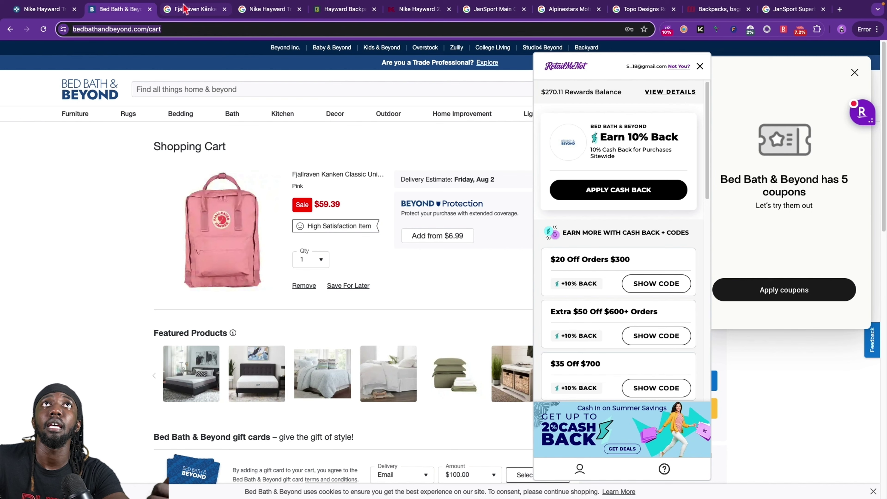
left_click(171, 6)
left_click(111, 213)
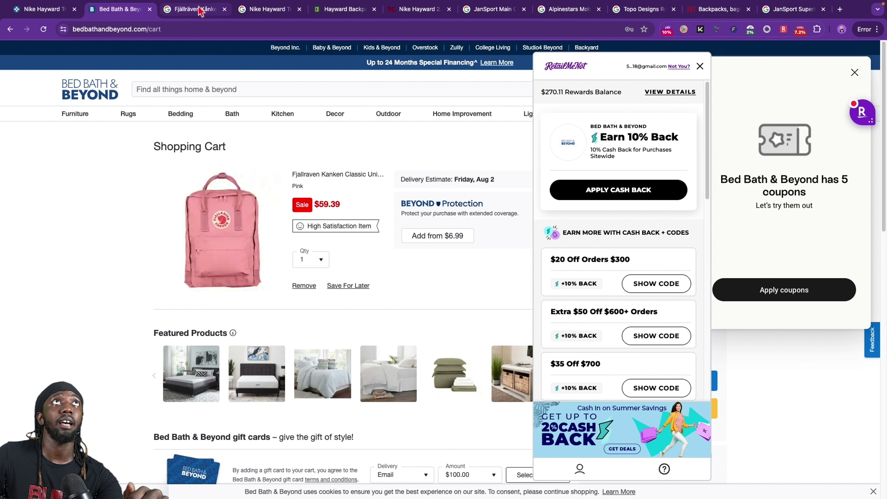
left_click(200, 12)
left_click(202, 31)
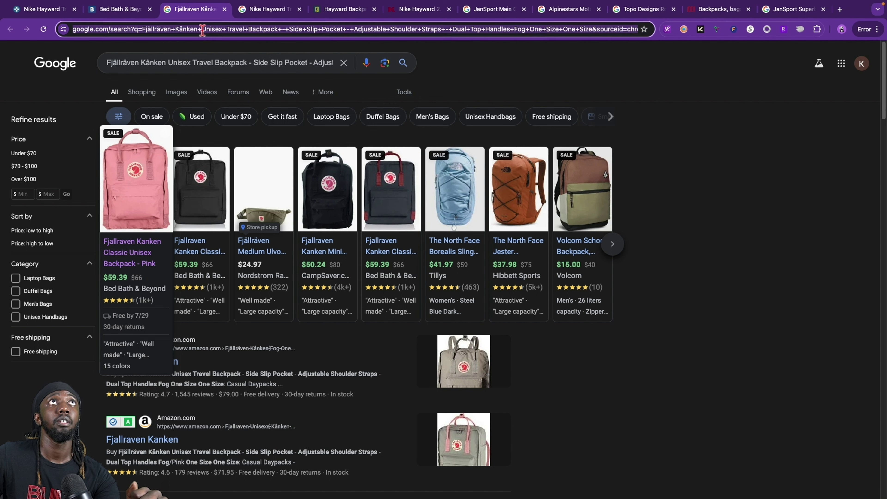
type("caed")
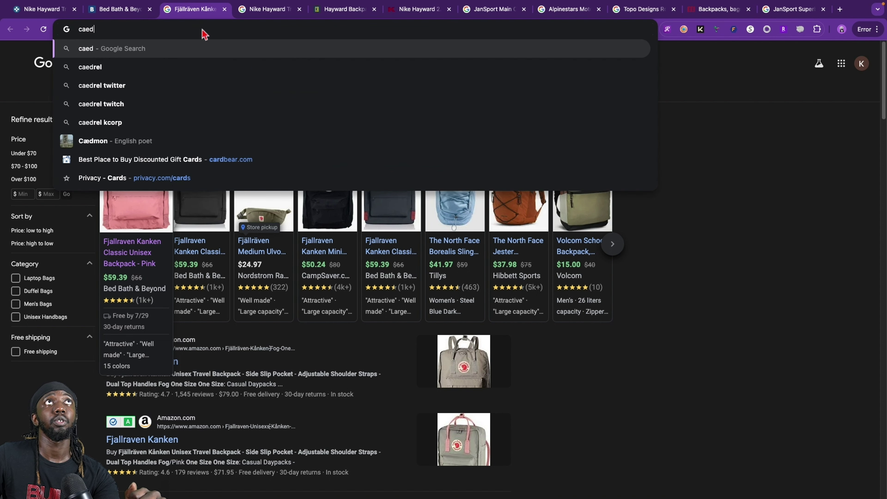
key("BackSpace")
key("BackSpace")
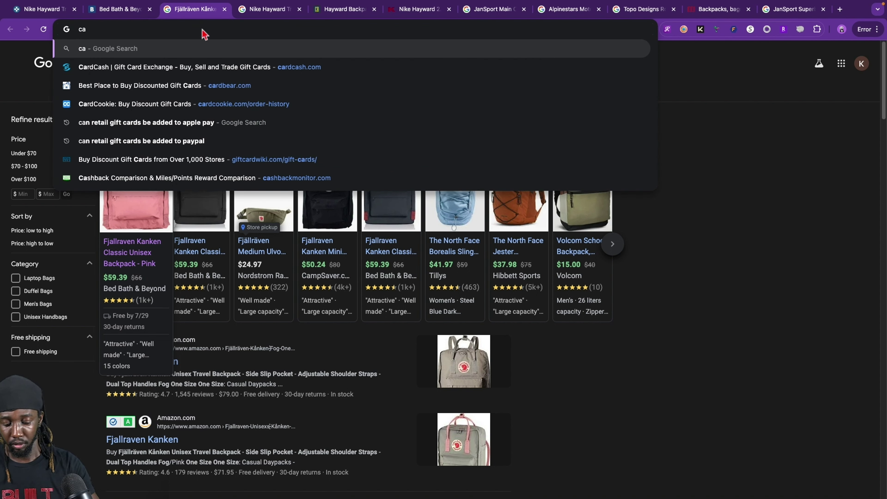
type("rd bear")
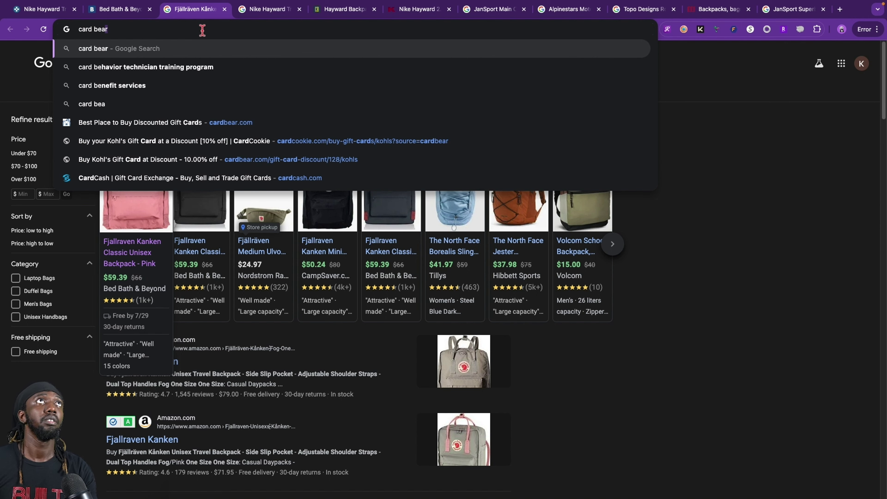
key("Return")
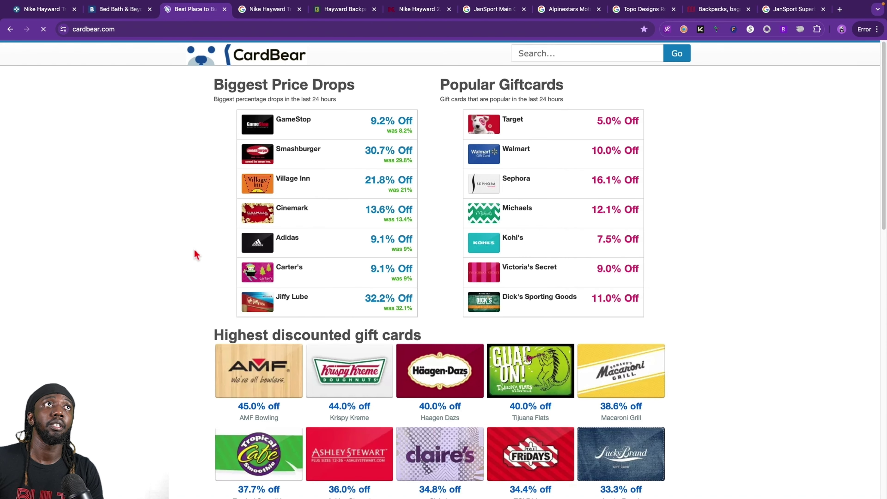
- Look up Bed Bath & Beyond on CardBear and open its gift card discount page to review the sellers' offers
left_click(561, 53)
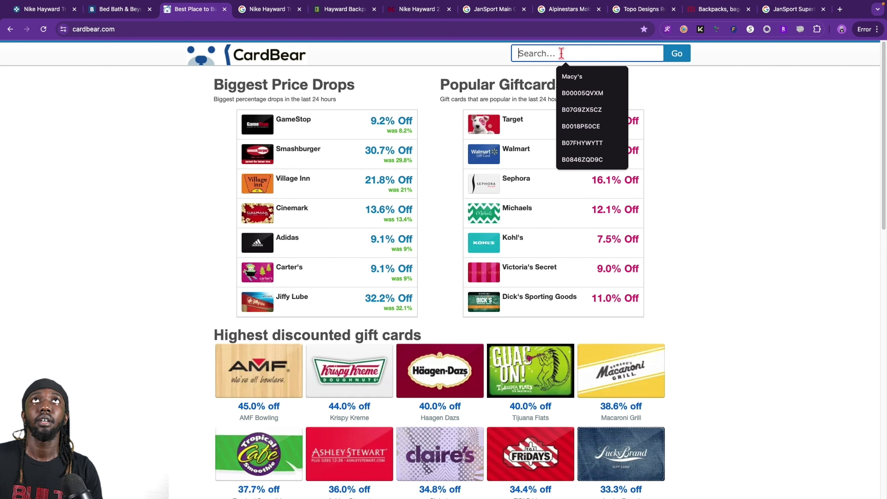
type("bed")
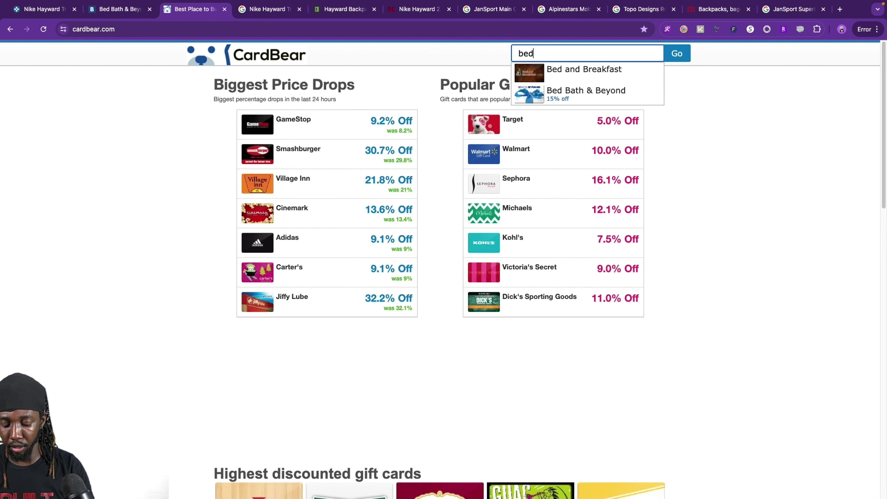
left_click(585, 93)
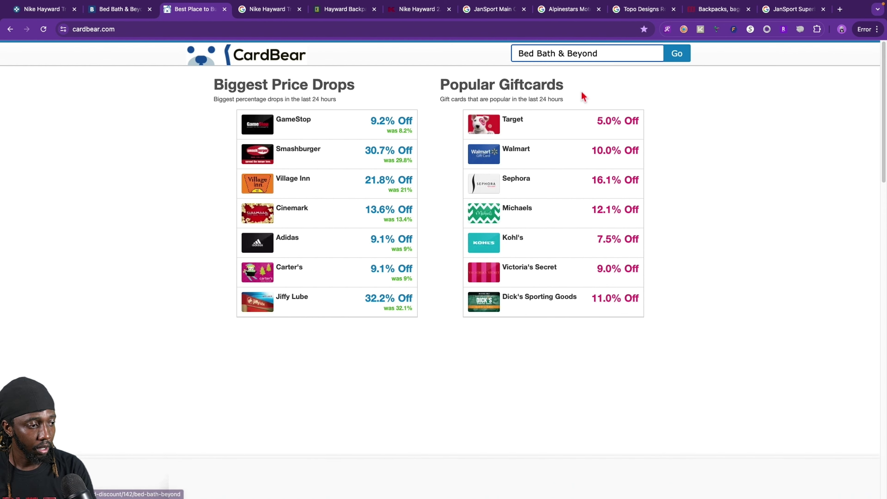
key("Return")
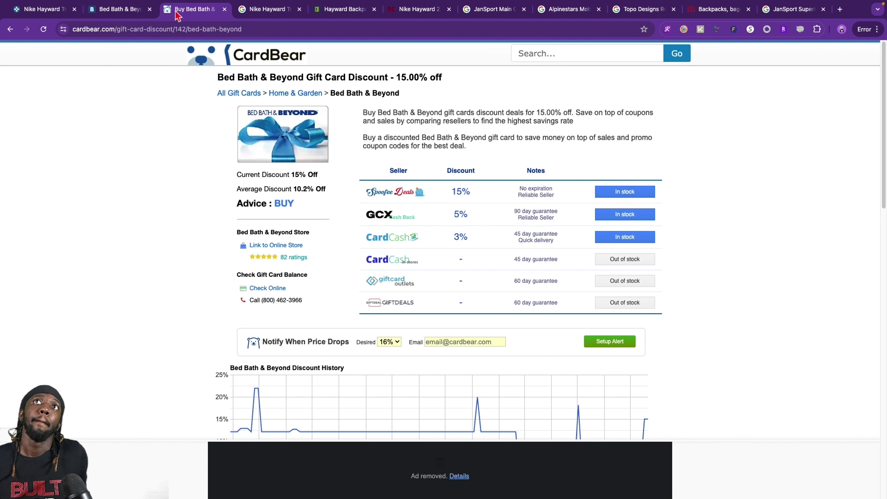
- Return to the Keepa Product Finder and look through the remaining Fjällräven backpacks
left_click(118, 9)
key("ctrl+shift+Tab")
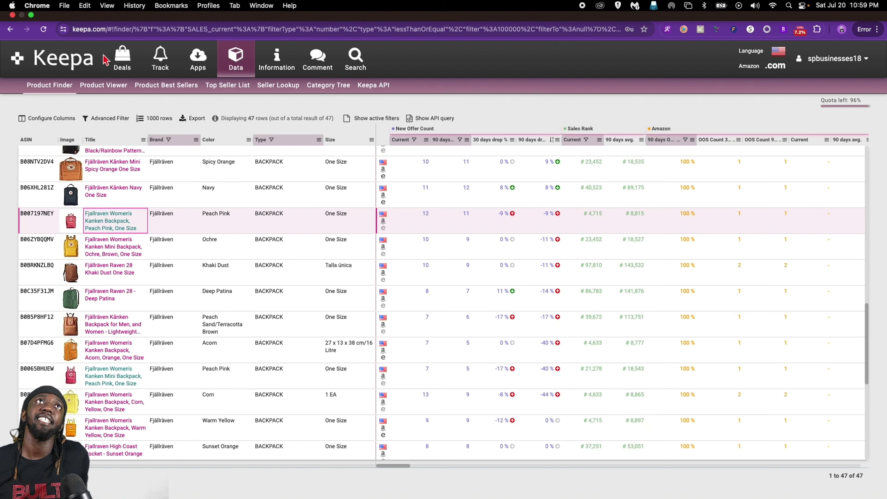
scroll(32, 180, "down", 5)
scroll(32, 180, "up", 15)
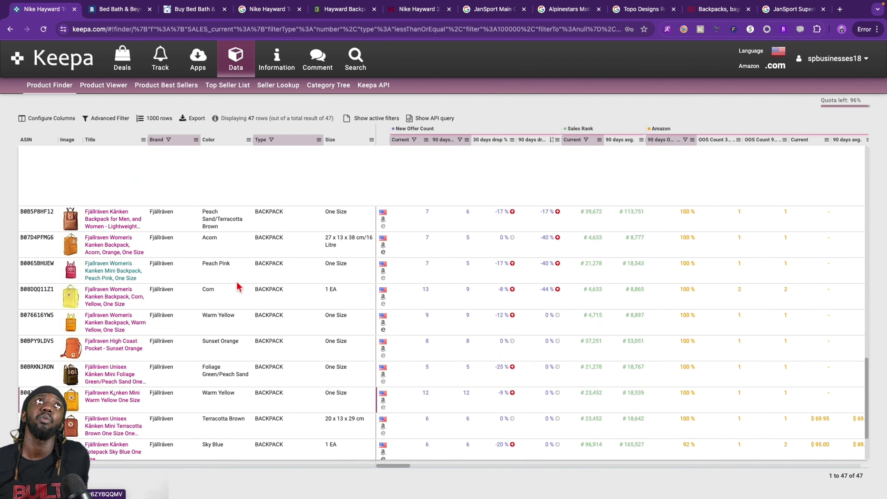
left_click(11, 30)
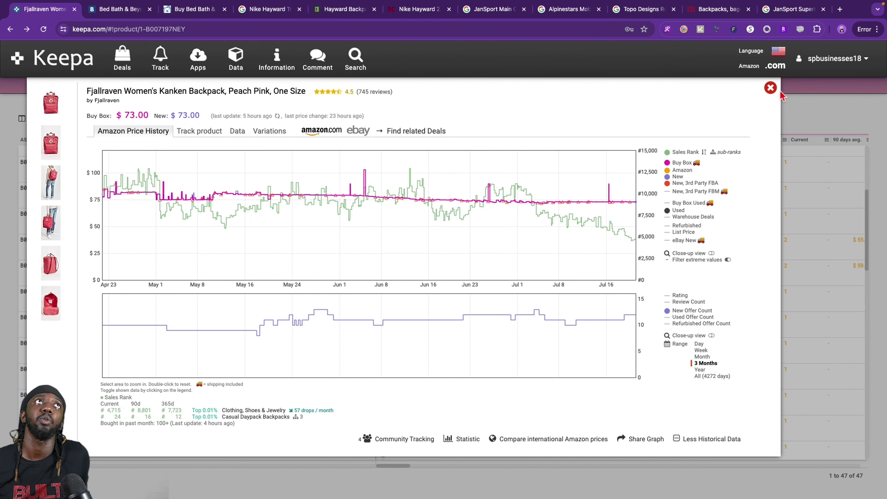
left_click(770, 88)
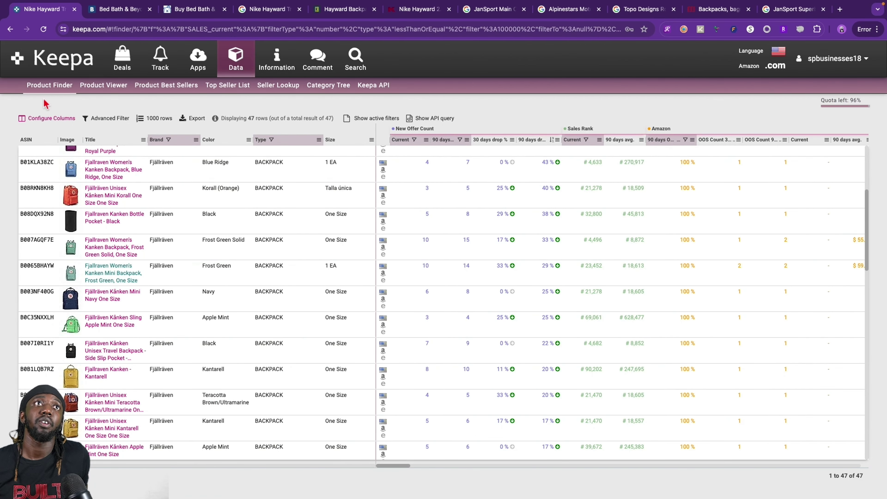
left_click(14, 34)
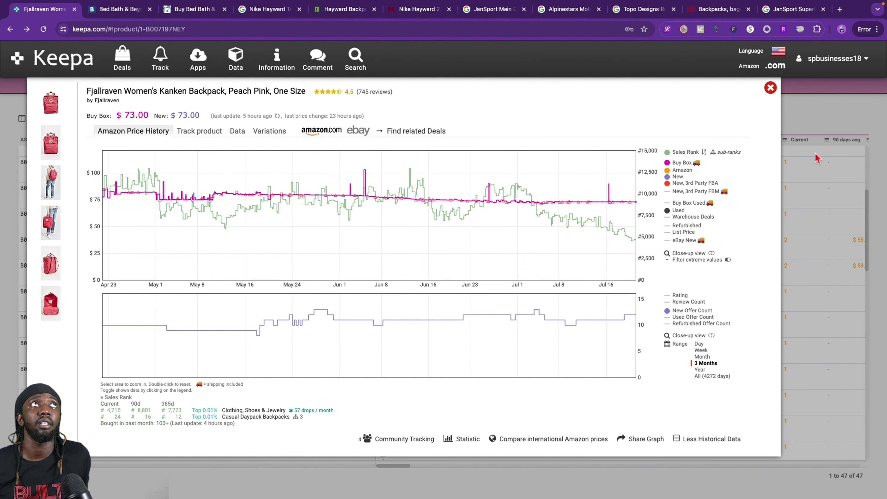
left_click(772, 89)
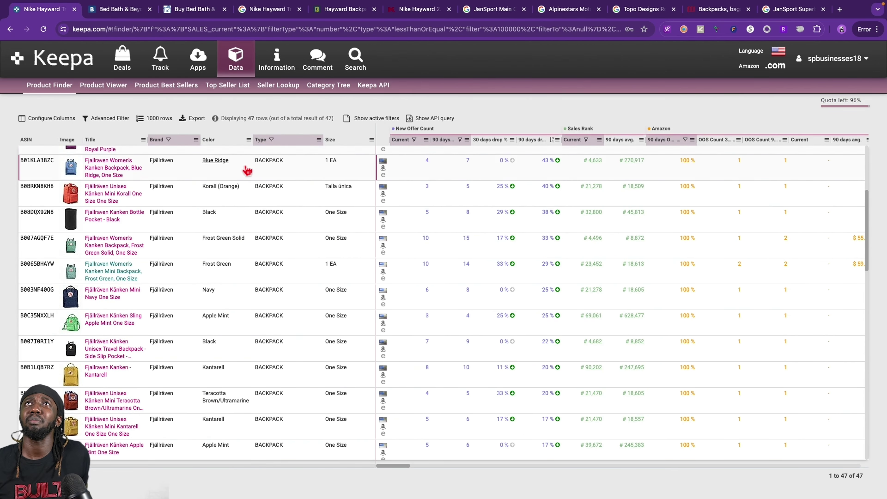
- Clear the Brand filter and apply it so the Product Finder lists backpacks from all brands
left_click(196, 139)
left_click(218, 188)
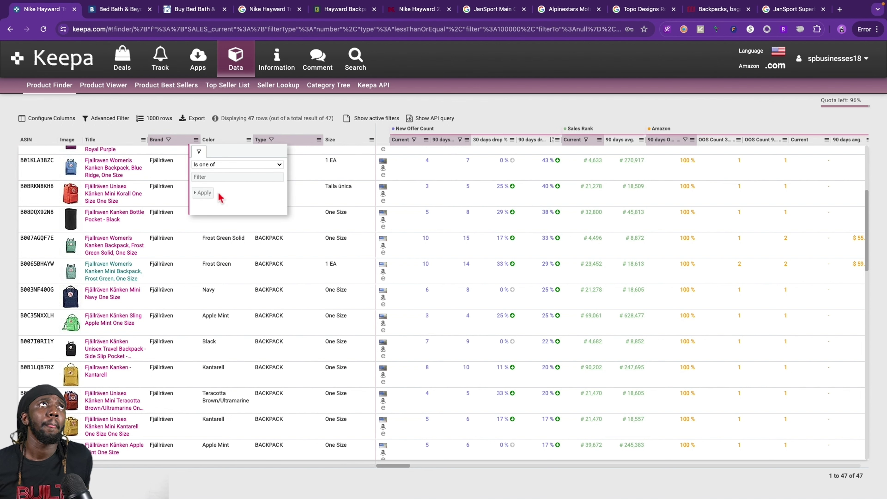
left_click(211, 197)
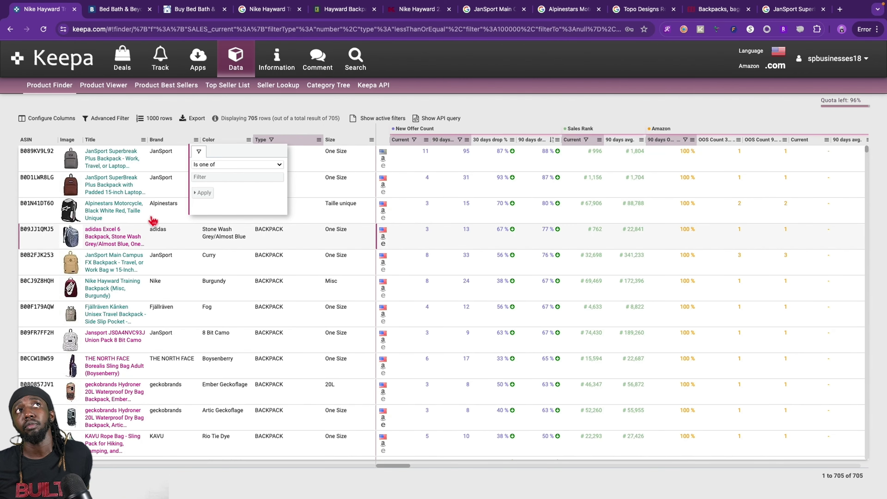
- Browse the backpacks of all brands in the Product Finder and filter the list to the Nike brand
left_click(126, 118)
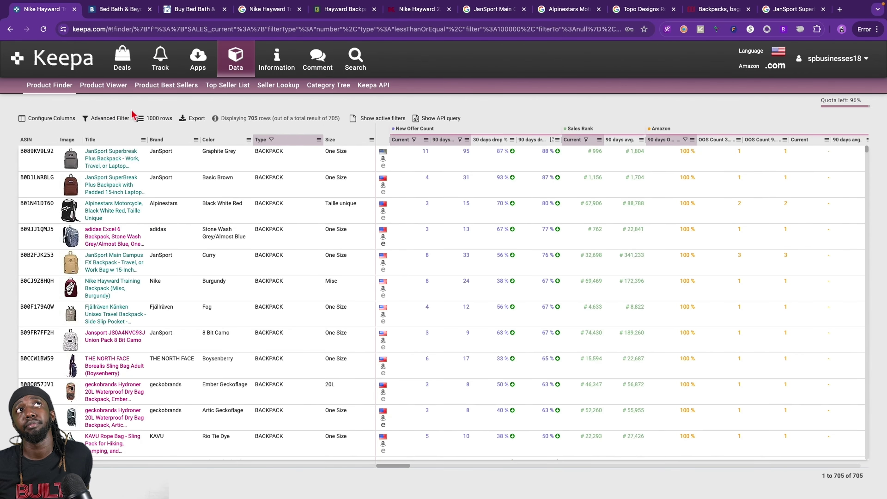
scroll(210, 297, "down", 6)
scroll(204, 307, "down", 7)
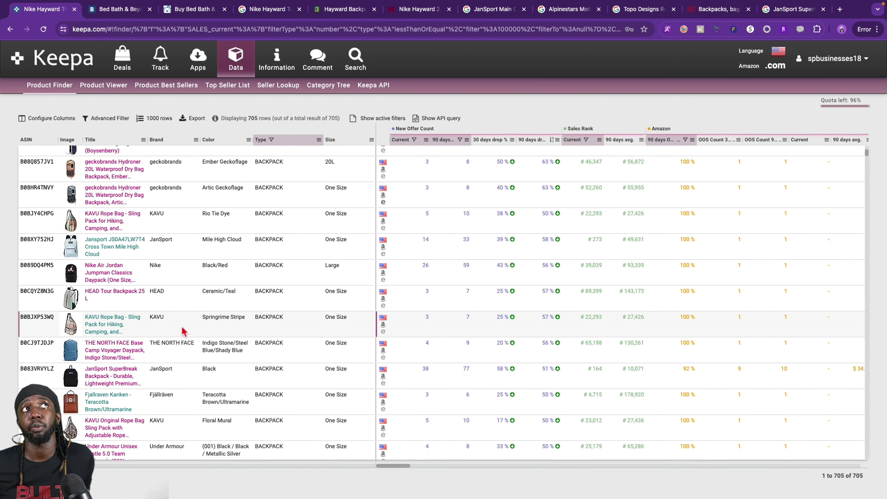
scroll(162, 347, "down", 10)
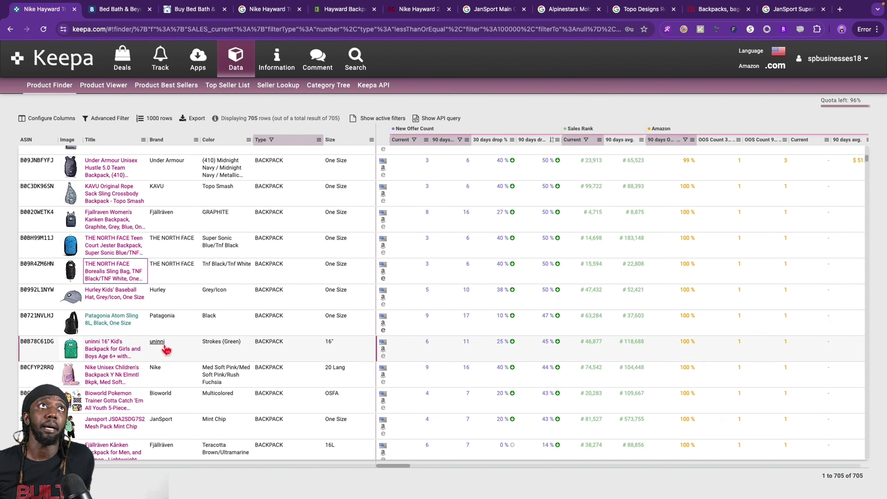
scroll(279, 391, "down", 10)
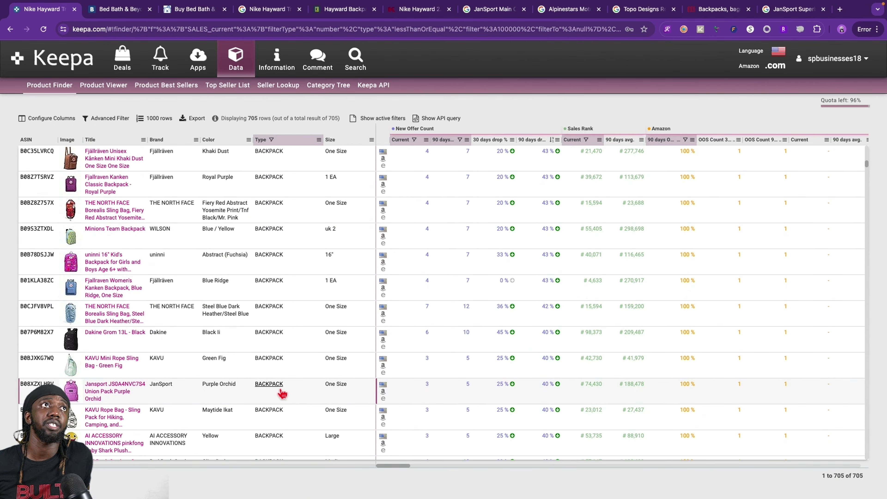
scroll(210, 366, "down", 1)
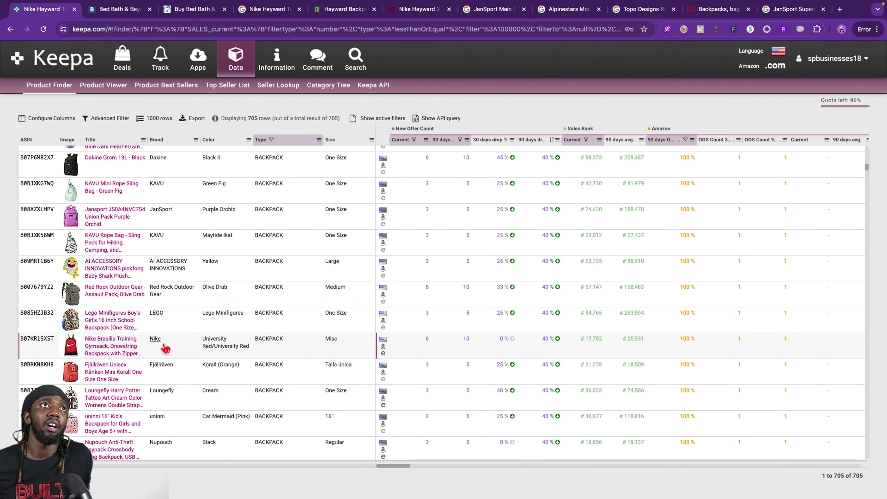
left_click(155, 339)
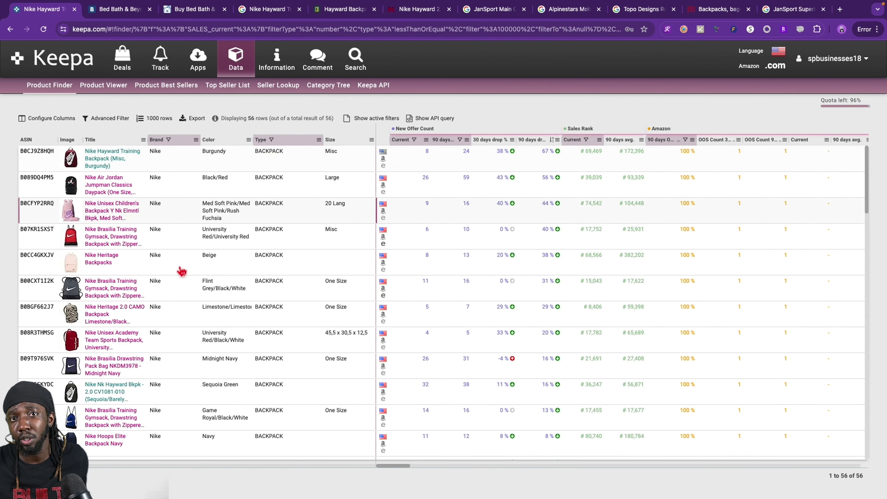
- Look through the Nike backpacks and preview the price graphs of the Hayward Training and Brasilia XLarge models
scroll(104, 367, "down", 3)
scroll(104, 367, "down", 10)
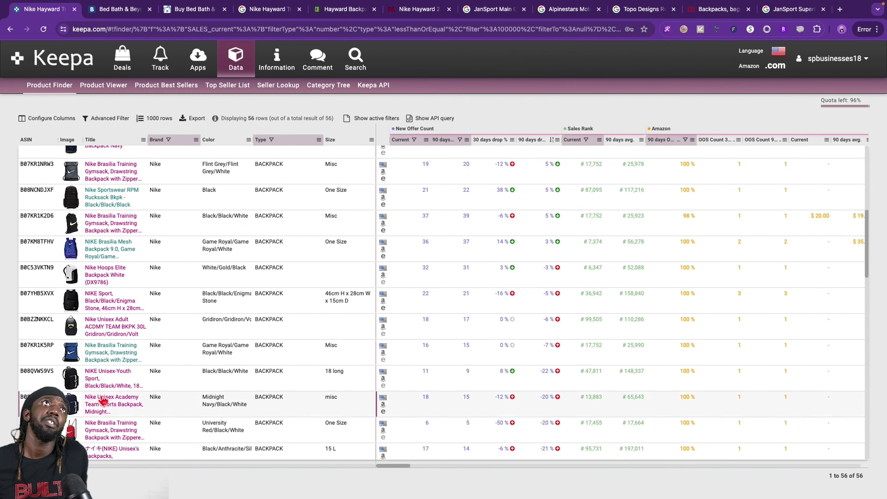
scroll(140, 384, "down", 15)
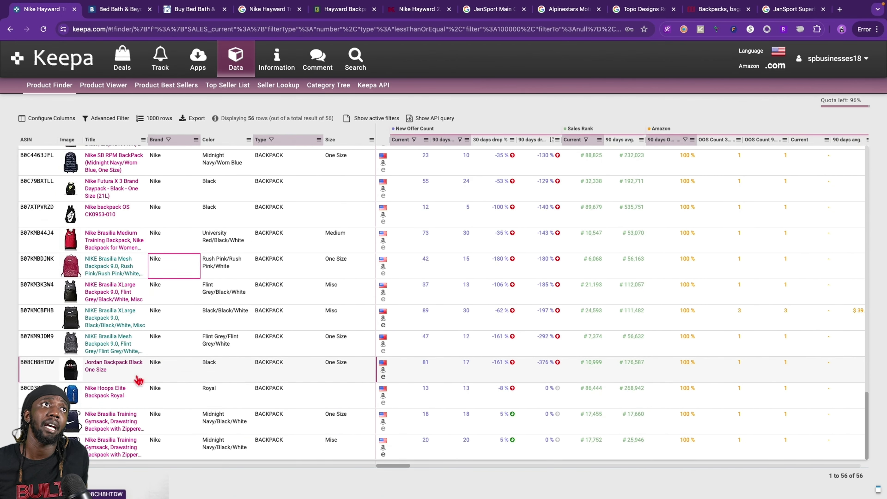
mouse_move(103, 379)
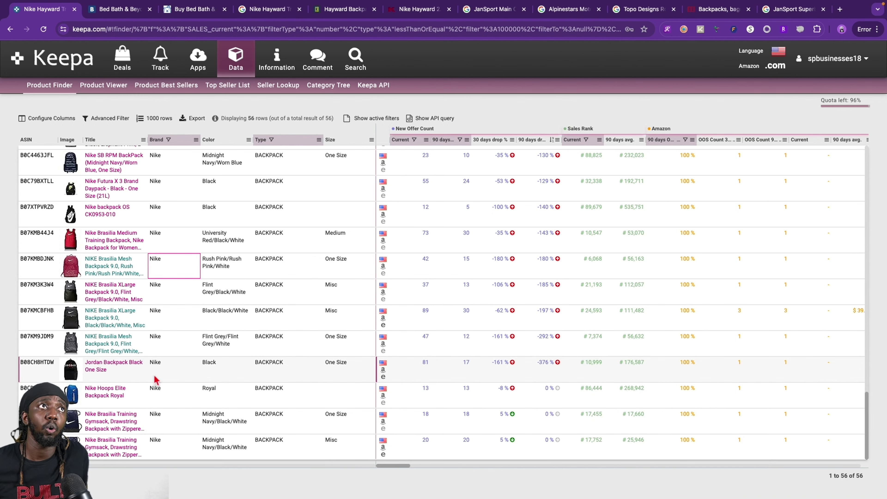
scroll(155, 379, "up", 15)
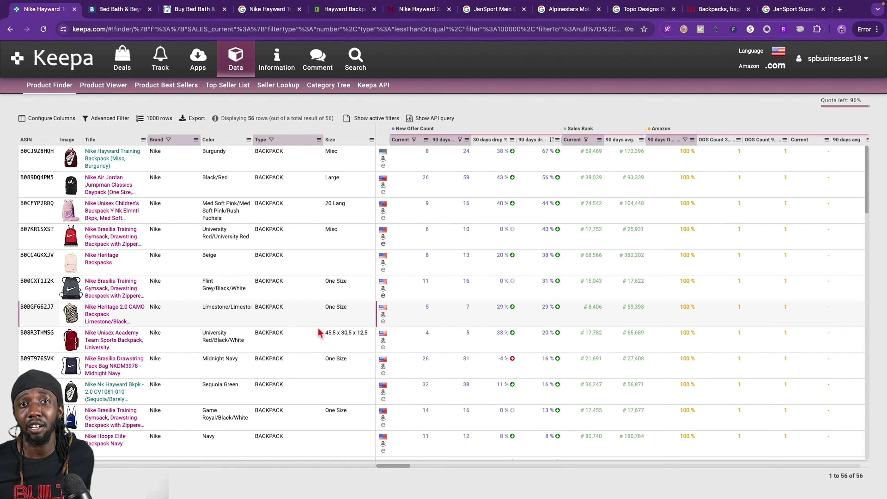
mouse_move(106, 338)
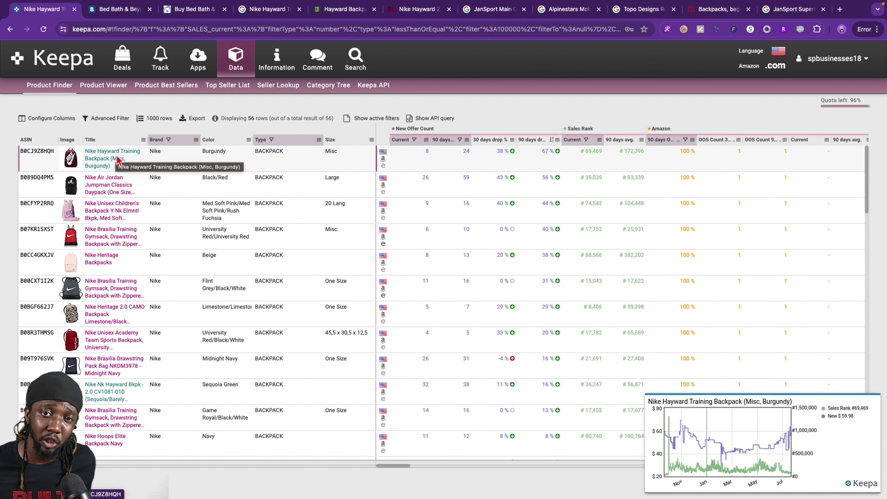
scroll(109, 258, "down", 10)
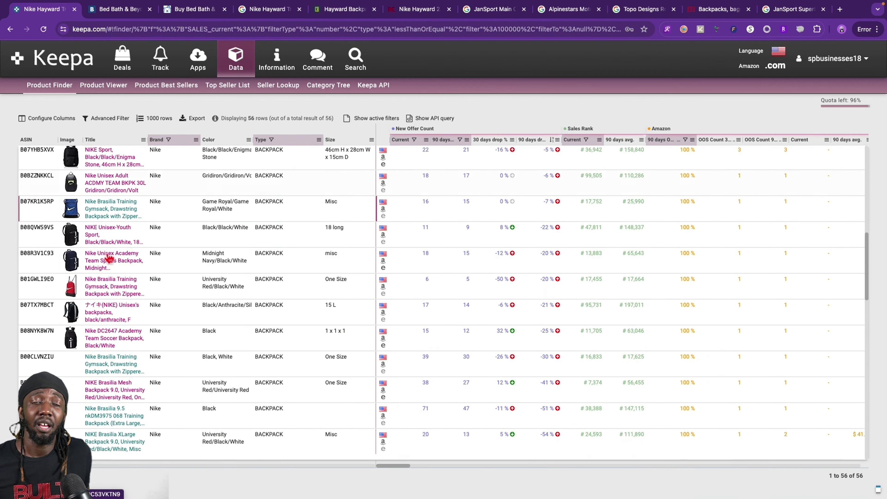
scroll(109, 259, "down", 5)
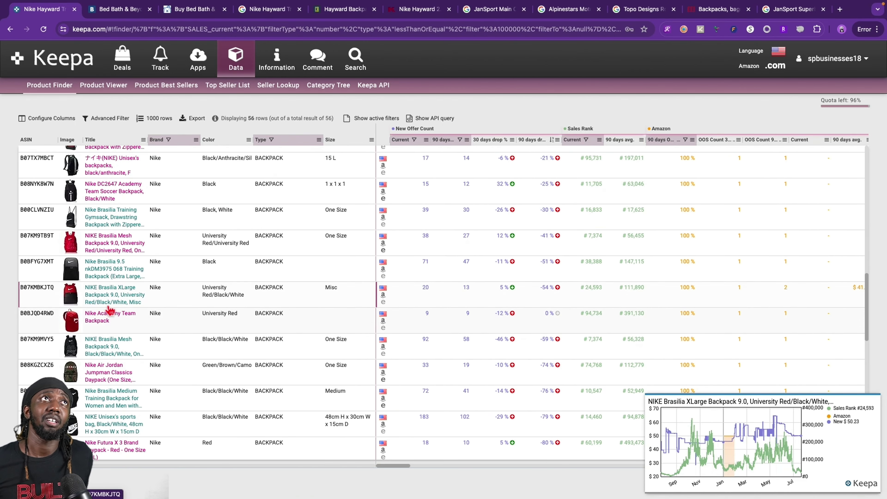
- Review the full price history and product image of the NIKE Brasilia XLarge Backpack 9.0 in University Red/Black/White, then close its details
left_click(130, 299)
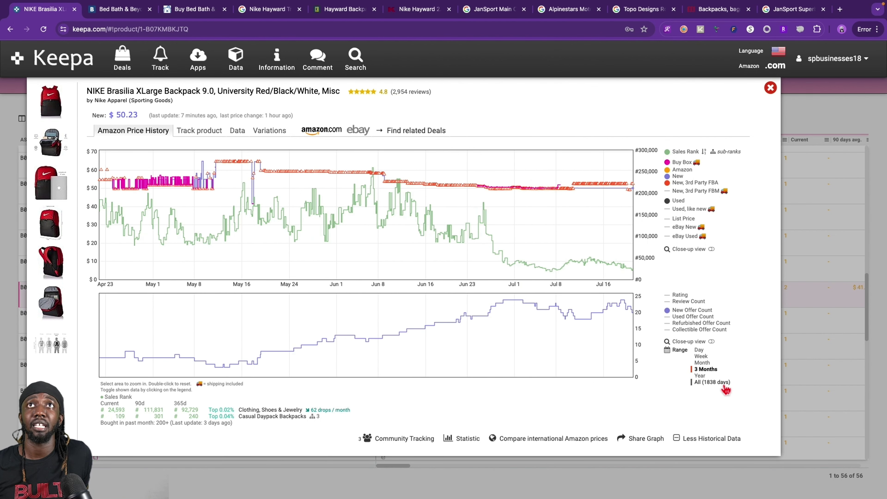
left_click(713, 382)
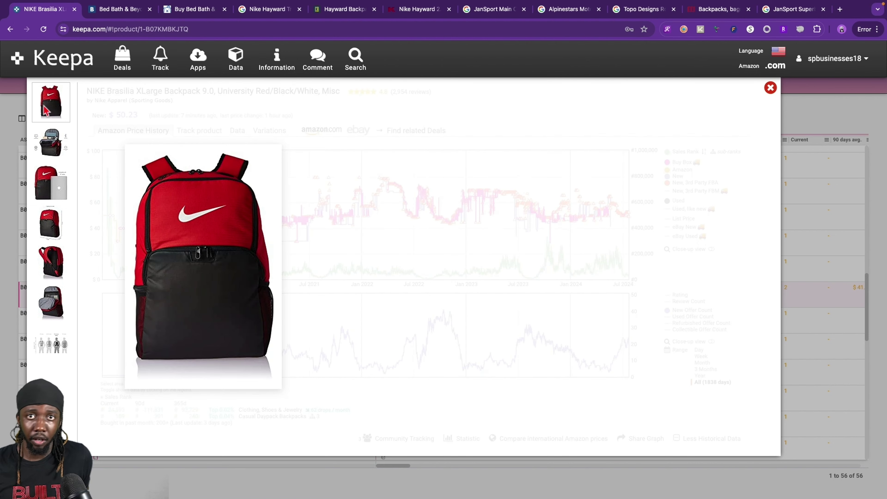
mouse_move(59, 312)
left_click(771, 92)
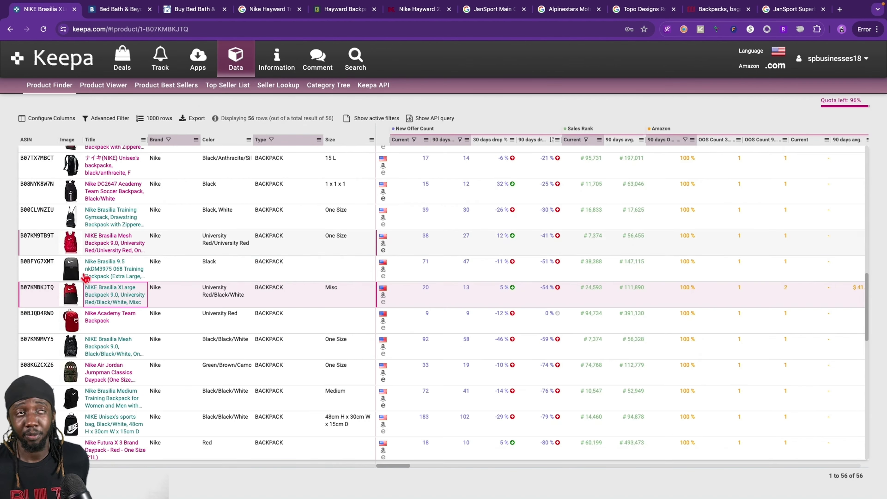
- Examine the Nike backpack list again from its beginning, previewing the price graphs of individual models for resale candidates
scroll(152, 266, "up", 10)
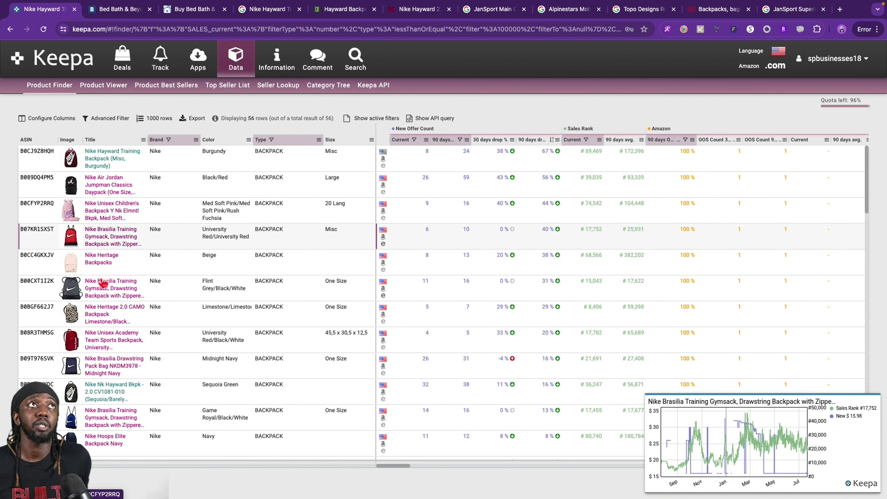
scroll(102, 265, "down", 1)
scroll(105, 276, "down", 5)
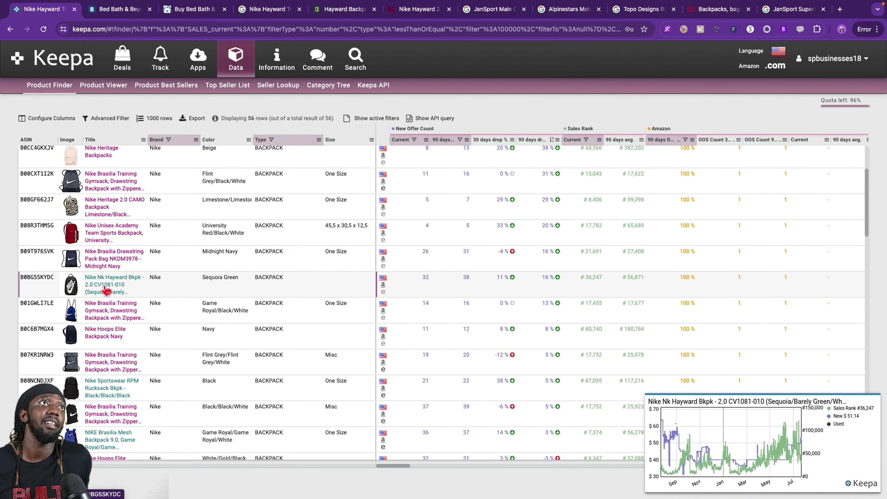
scroll(106, 289, "down", 5)
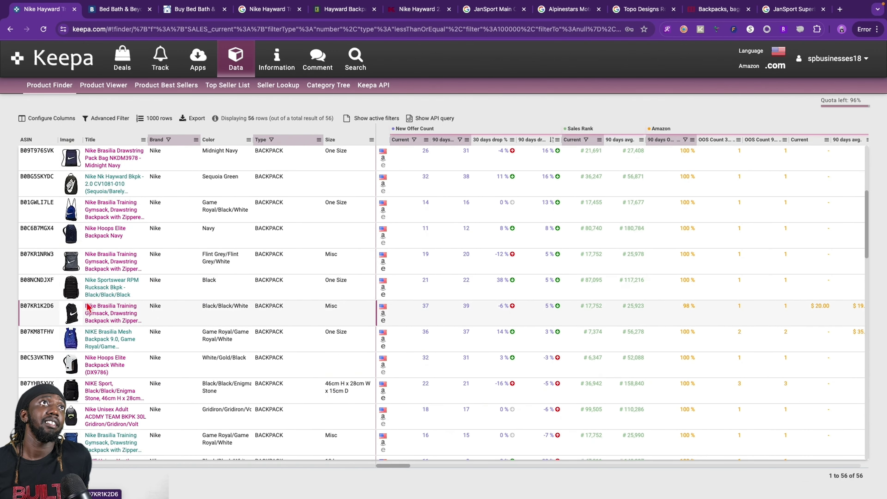
mouse_move(120, 265)
scroll(119, 309, "down", 3)
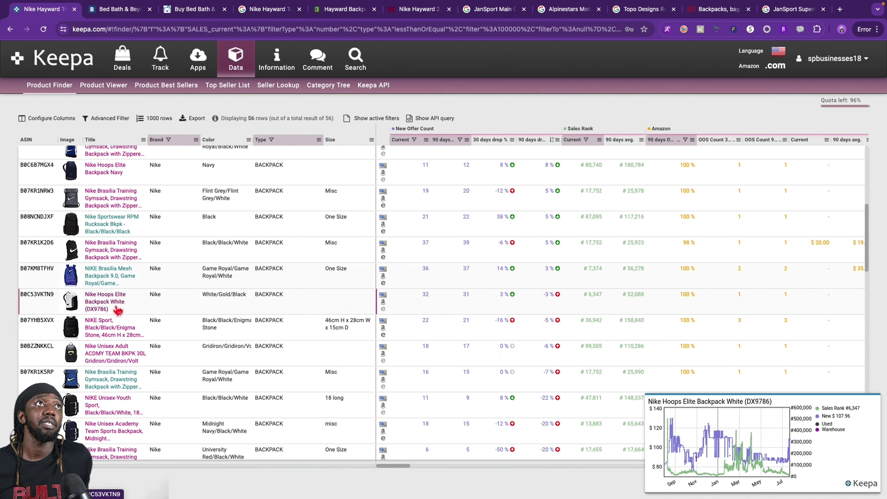
scroll(115, 281, "down", 6)
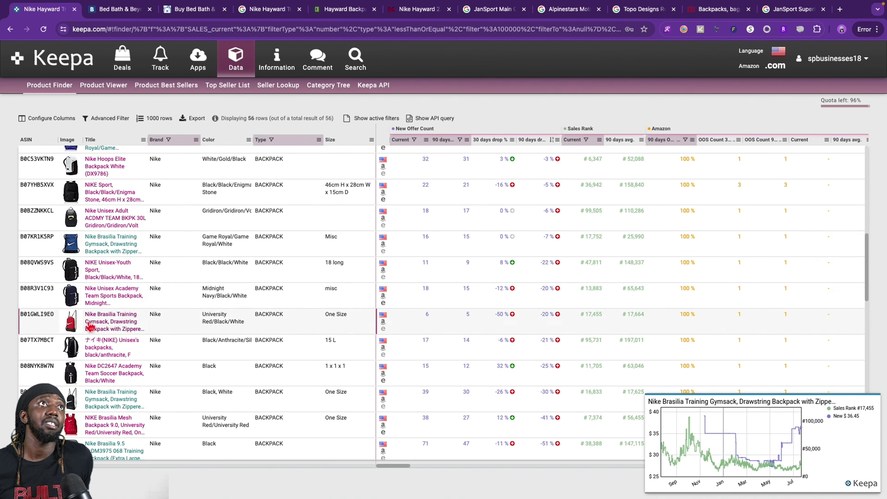
scroll(129, 282, "down", 8)
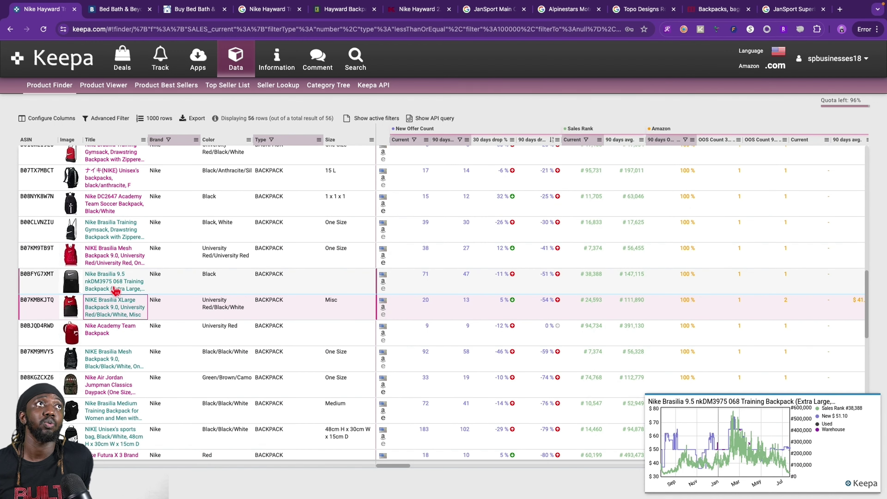
- Open the Nike Brasilia 9.5 extra-large backpack's price history and search Google for "Nike Brasilia 9.5 nkDM3975 068 Training Backpack"
left_click(114, 289)
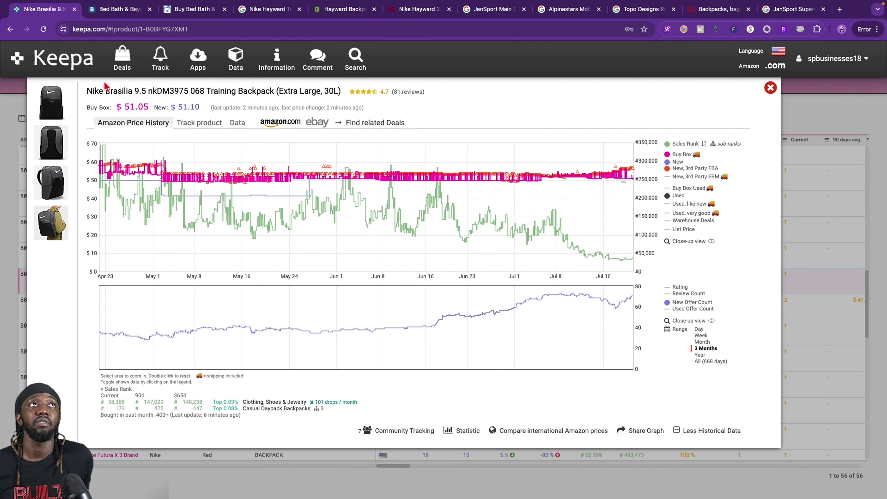
left_click_drag(91, 90, 270, 92)
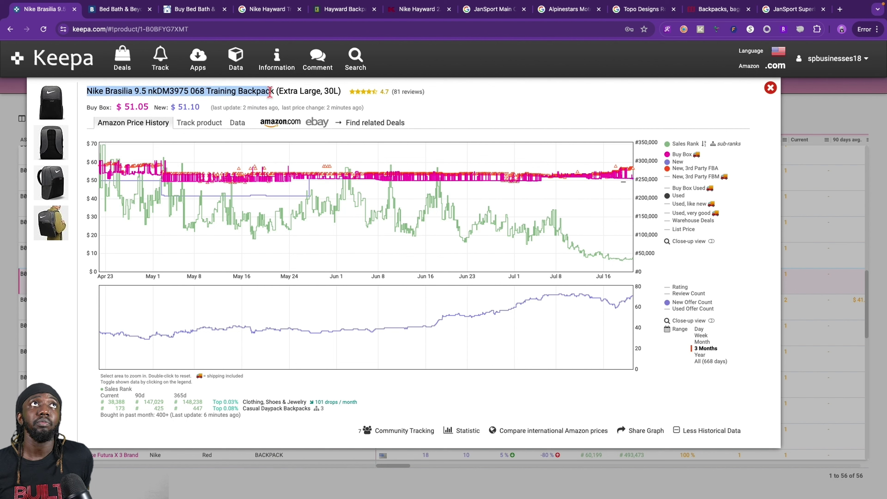
right_click(272, 94)
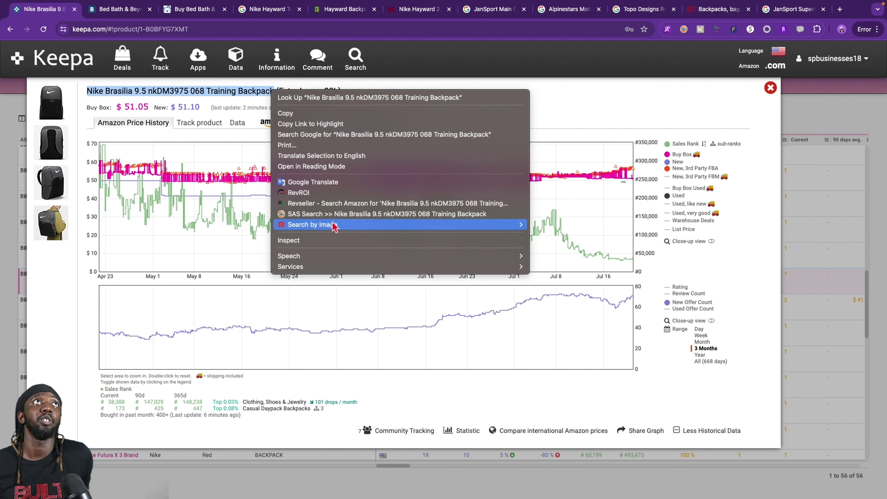
left_click(334, 134)
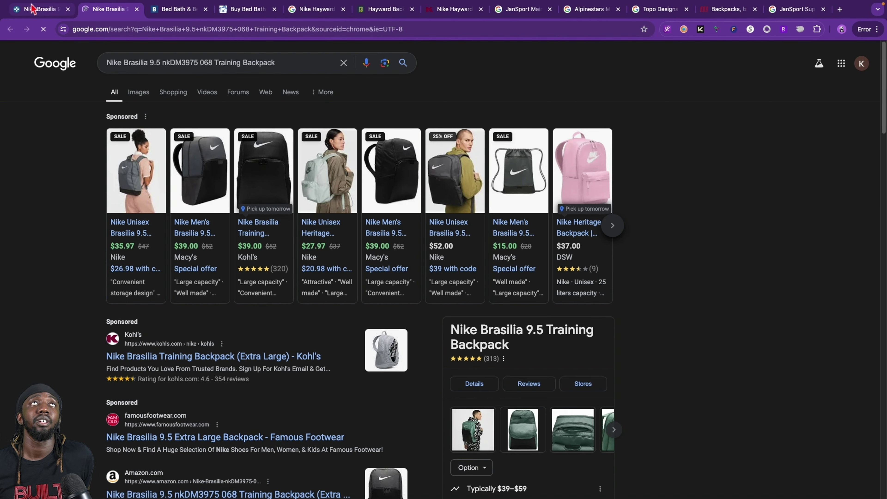
- Compare the Nike Brasilia 9.5 backpack's Keepa price history with the retailer offers on Google, and close its product details
left_click(39, 9)
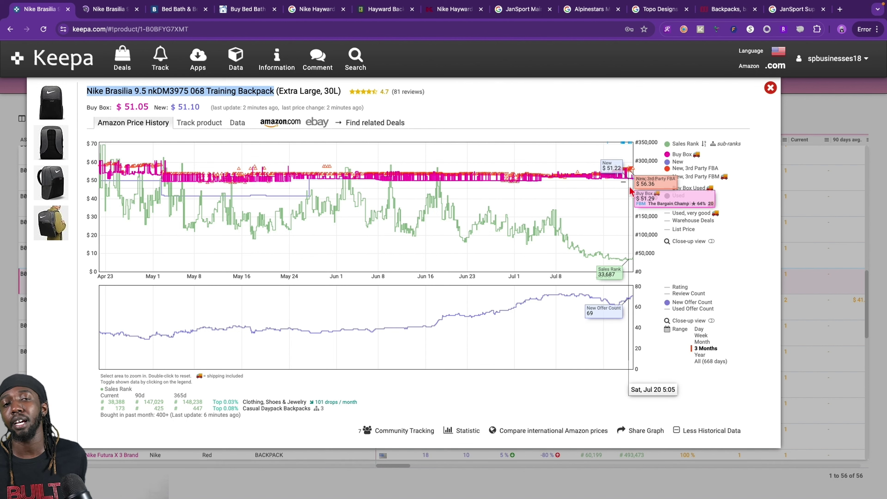
left_click(91, 10)
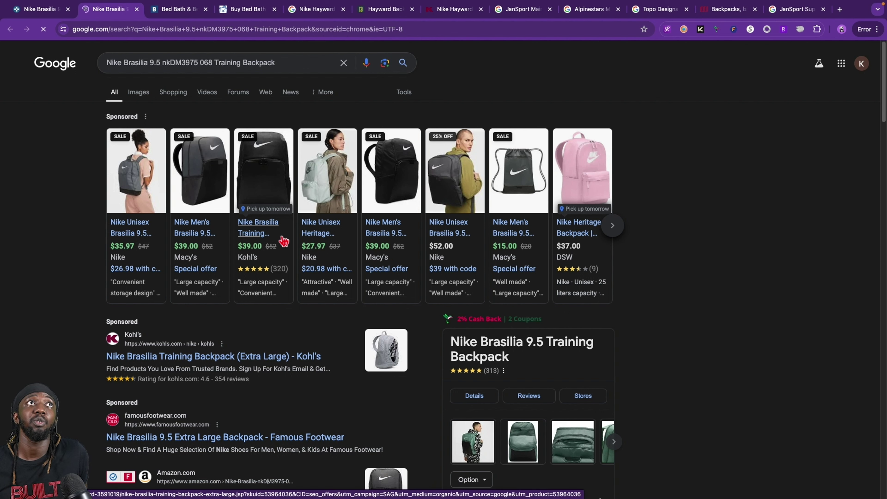
mouse_move(284, 241)
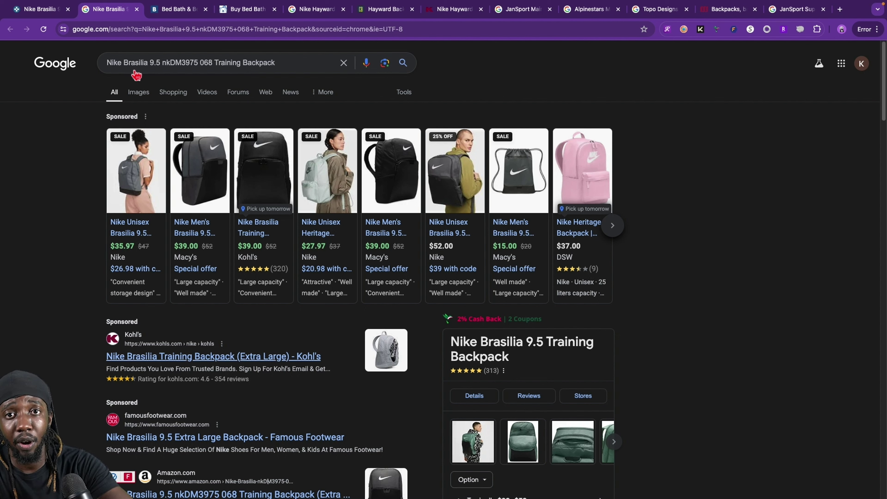
left_click(43, 13)
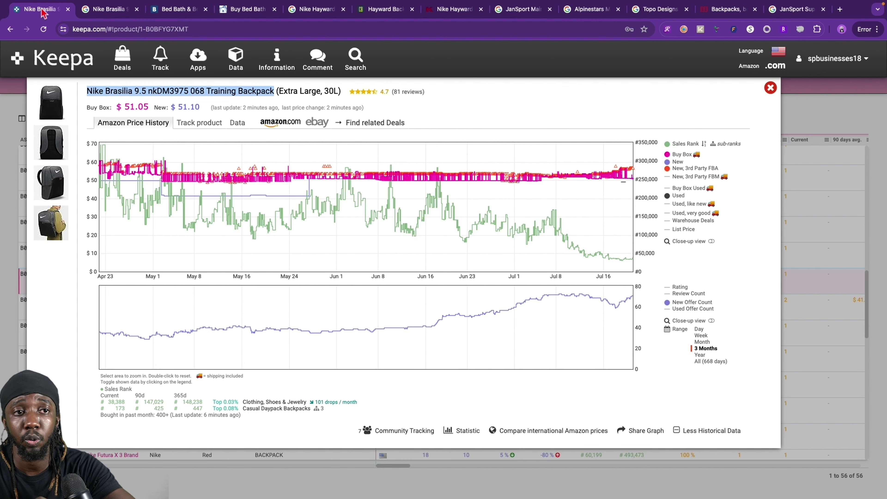
left_click(771, 88)
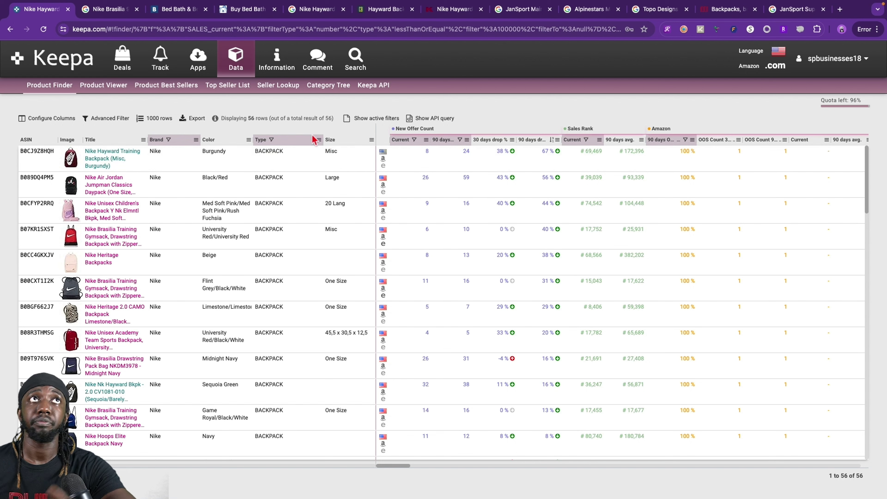
- Replace the backpack product type filter with calculator and apply it to the results
left_click(318, 140)
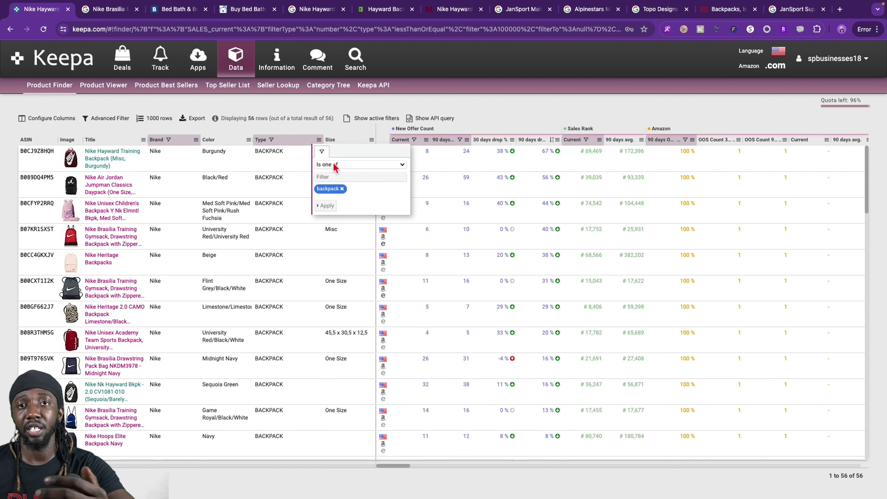
left_click(343, 189)
left_click(348, 178)
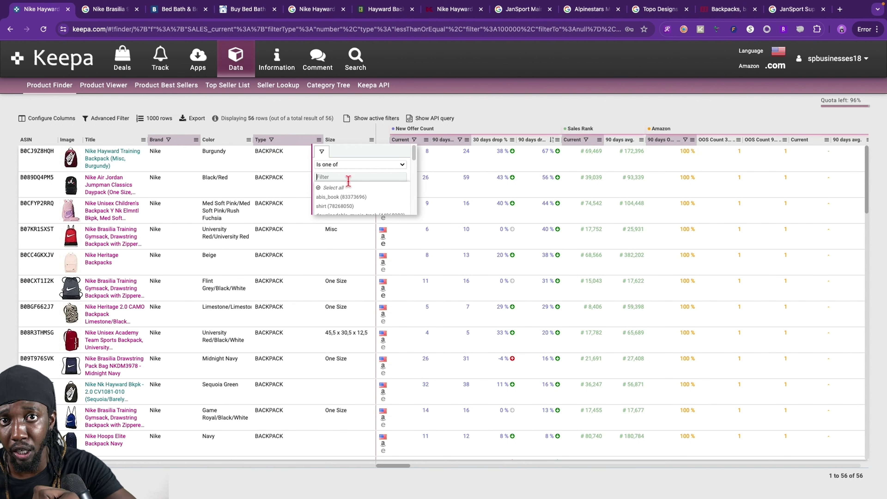
type("calc")
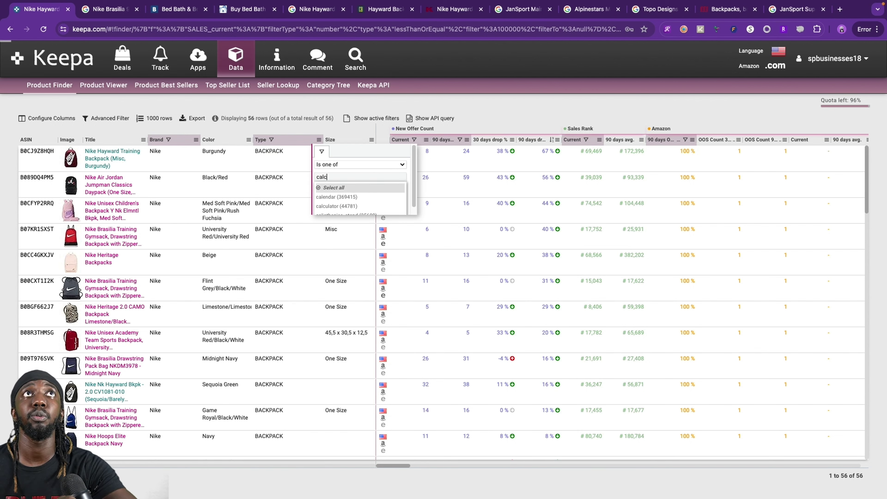
left_click(345, 198)
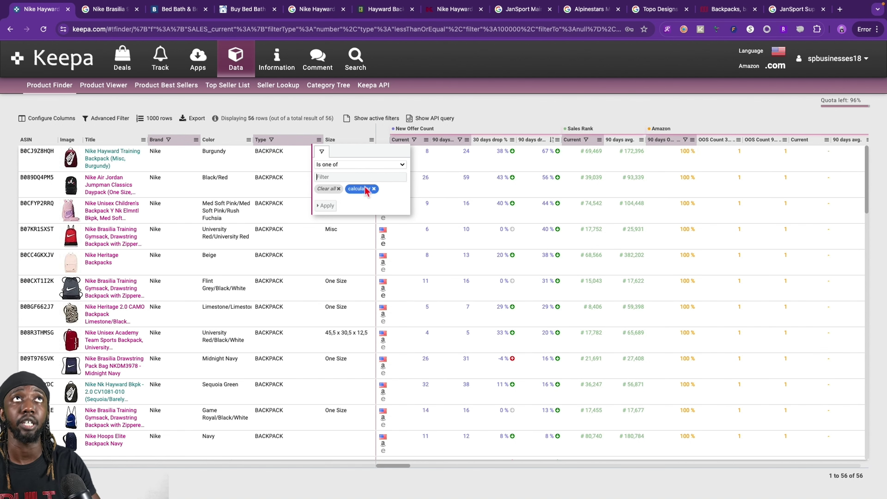
left_click(334, 209)
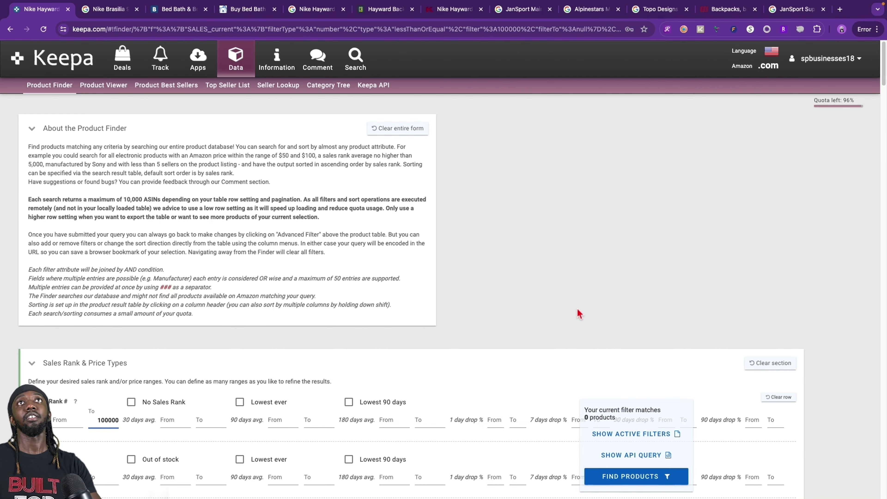
- Remove the Nike brand restriction in the advanced filter and find the matching calculator products
scroll(482, 413, "down", 10)
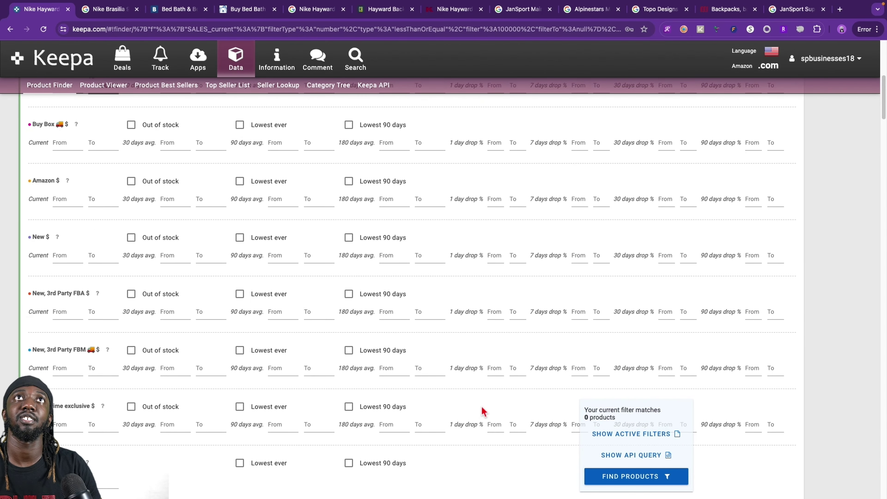
scroll(486, 413, "down", 15)
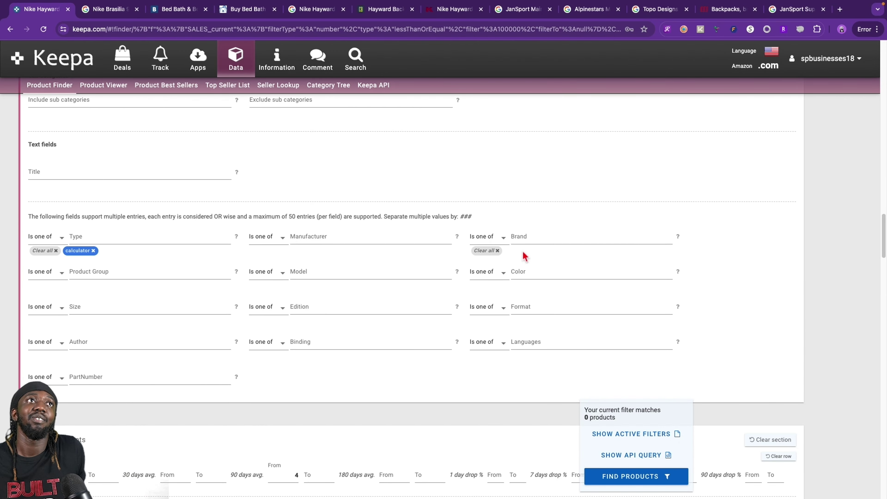
scroll(677, 402, "down", 8)
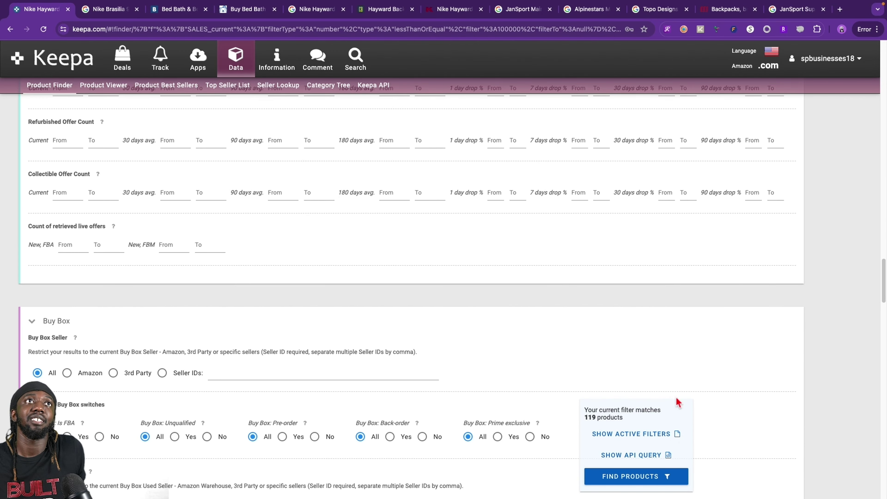
left_click(630, 476)
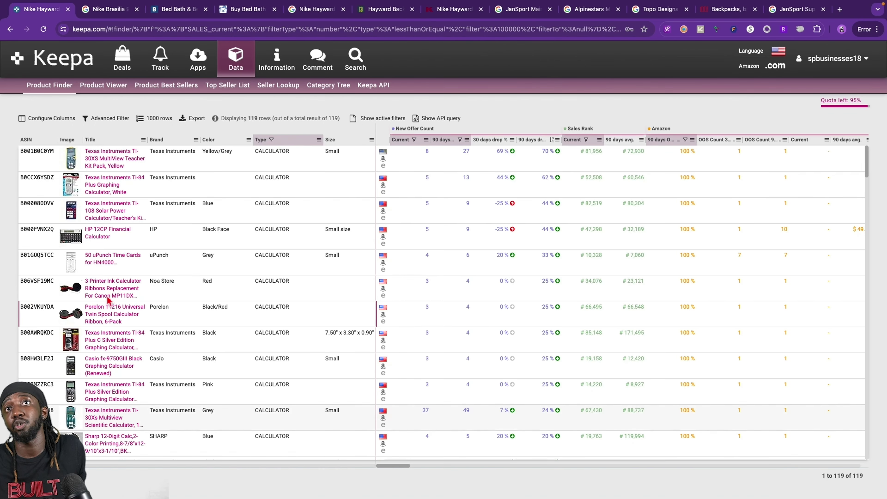
- Review the Texas Instruments TI-30XS MultiView Teacher Kit Pack's price history, zooming in on the offer count from mid-July, and close its details
mouse_move(77, 167)
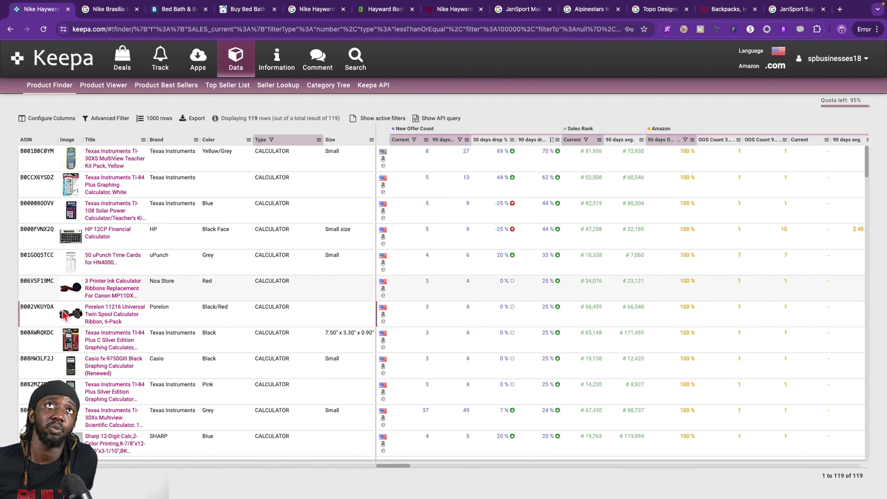
left_click(110, 163)
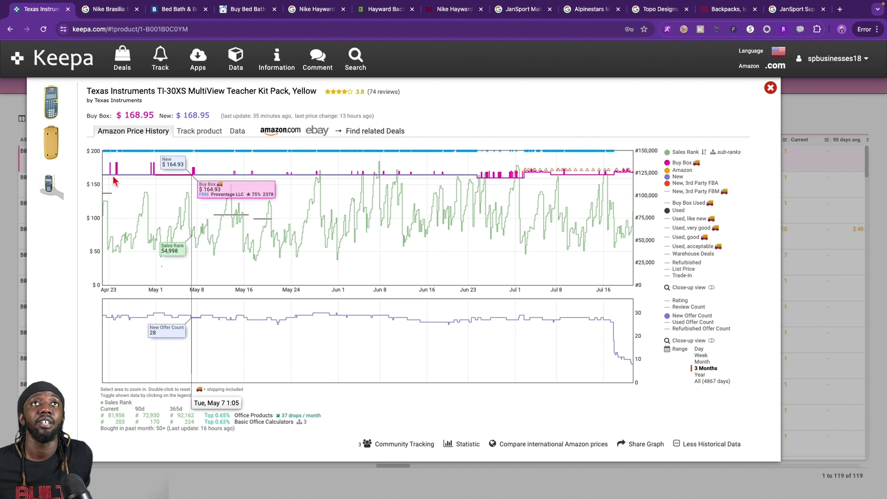
mouse_move(56, 119)
mouse_move(61, 175)
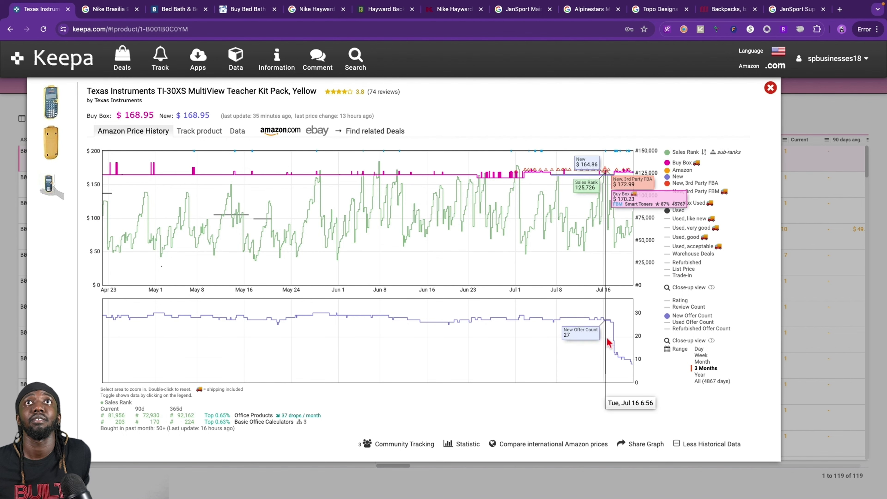
mouse_move(598, 344)
left_mouse_down()
mouse_move(633, 357)
mouse_move(209, 359)
left_mouse_up()
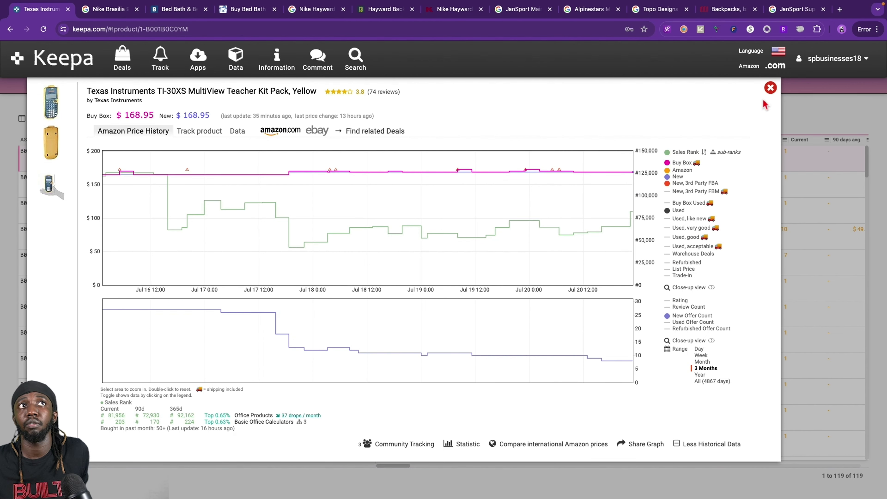
left_click(770, 89)
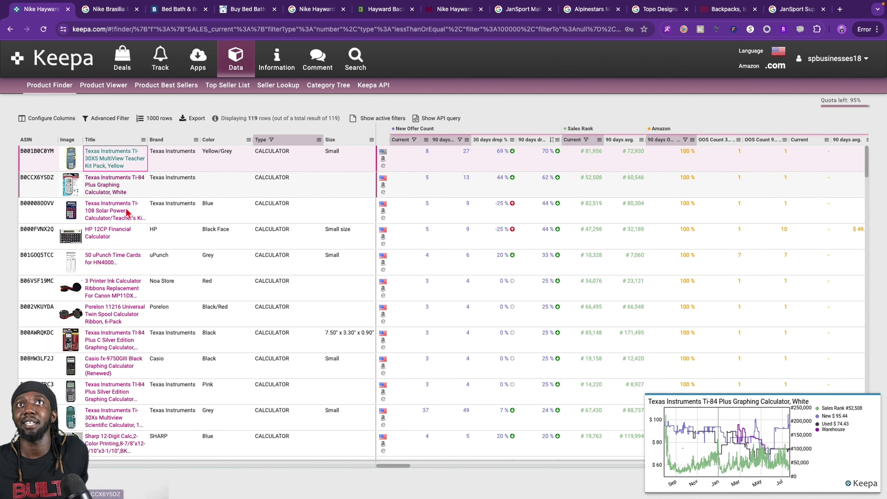
- Check the price histories of the TI-30Xs Multiview Scientific Calculator and the BAII Plus Financial Calculator, closing each product's details
scroll(223, 295, "down", 2)
scroll(224, 294, "down", 4)
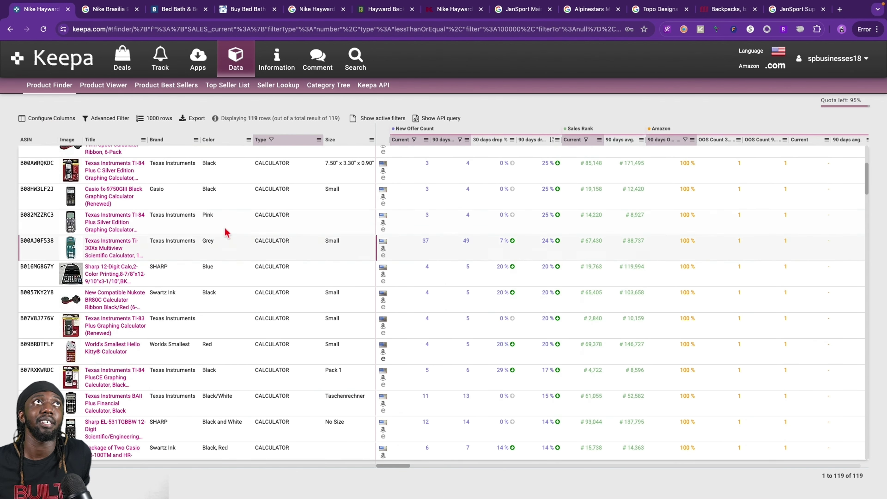
left_click(121, 247)
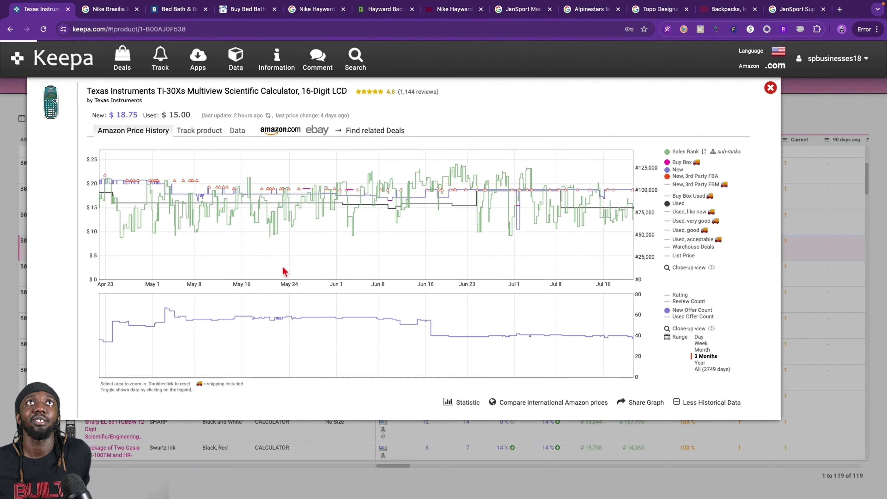
left_click(771, 88)
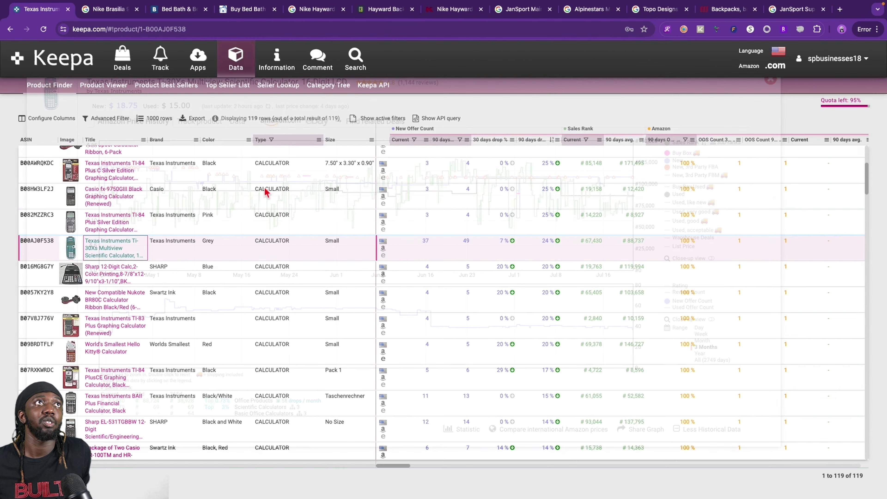
scroll(104, 346, "down", 3)
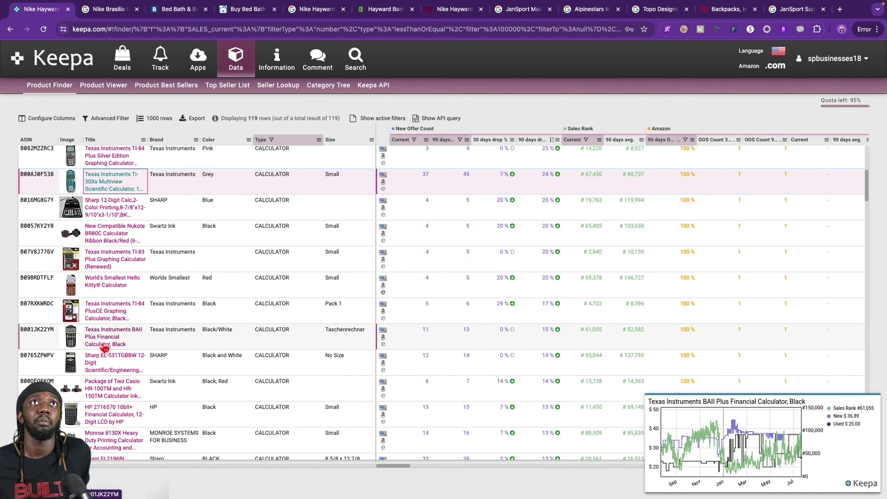
left_click(105, 346)
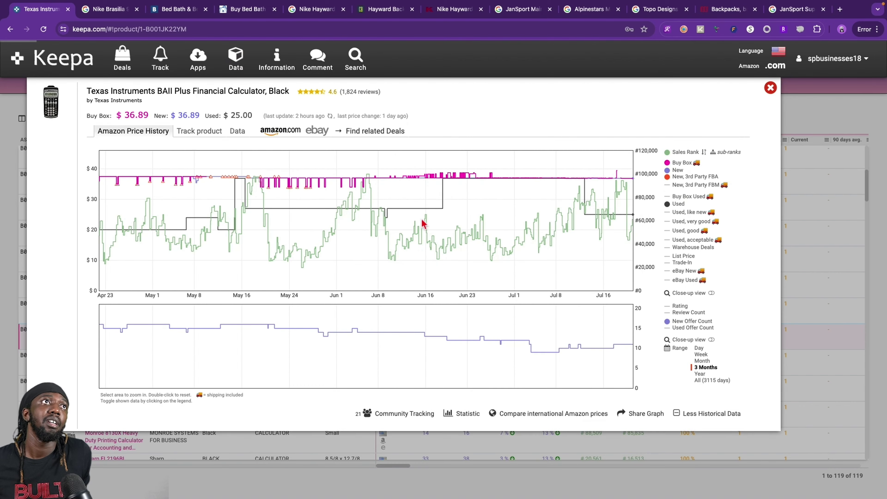
left_click(770, 88)
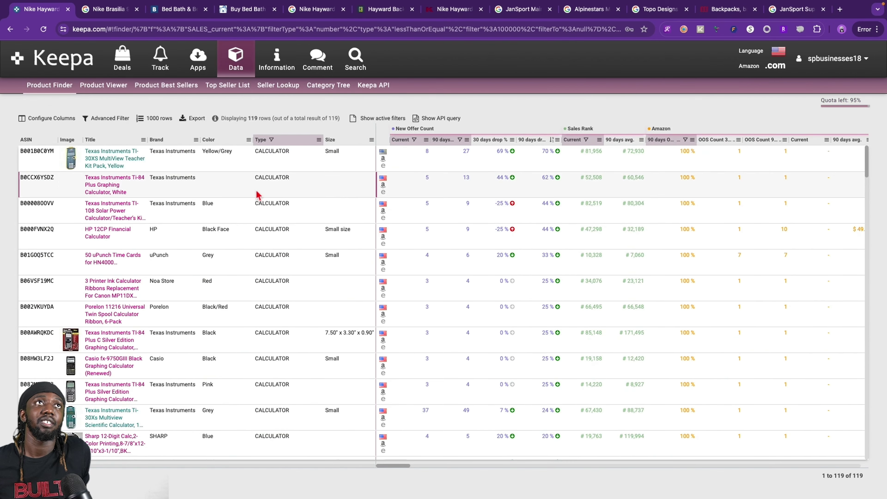
- Replace the calculator product type filter with shoes and apply it to the results
left_click(319, 140)
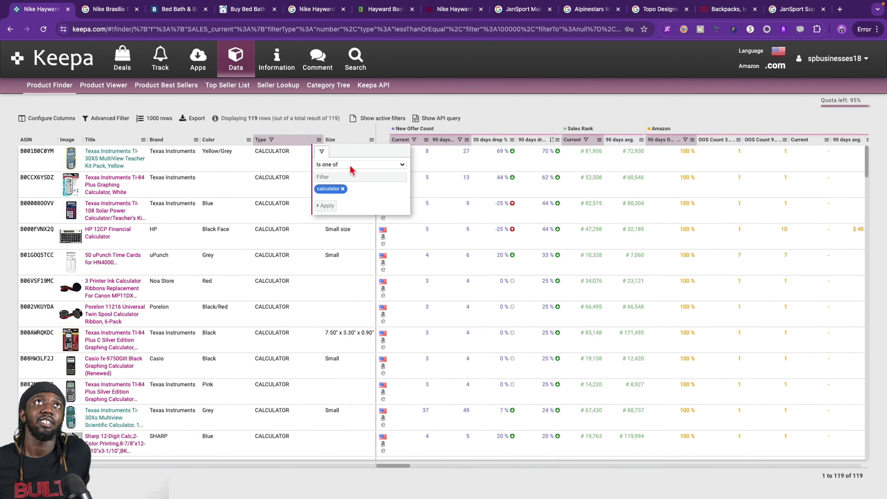
left_click(343, 189)
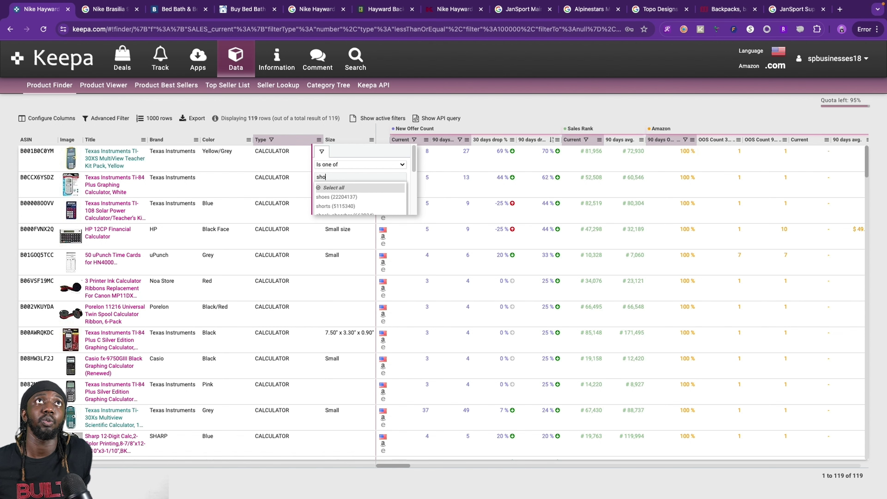
left_click(362, 197)
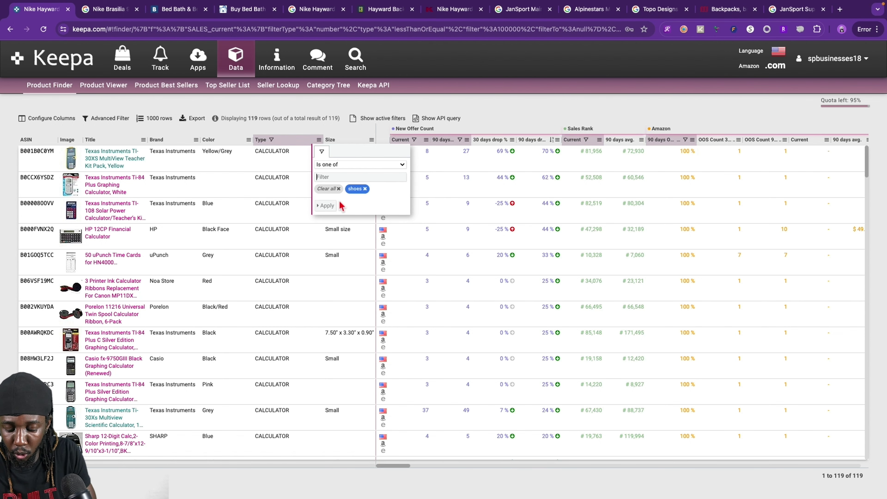
left_click(326, 205)
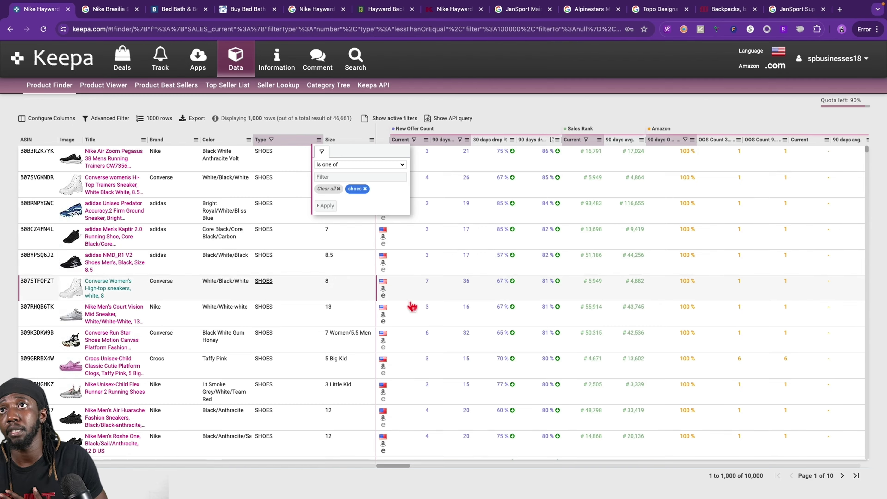
- Open the Nike Air Zoom Pegasus 38 running trainers from the shoe results and view their price history over a year
scroll(412, 307, "down", 2)
scroll(384, 310, "up", 2)
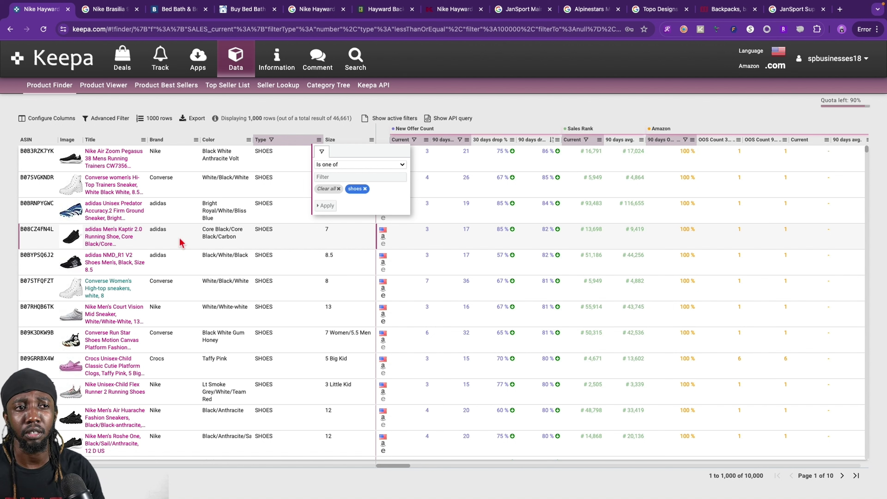
right_click(102, 163)
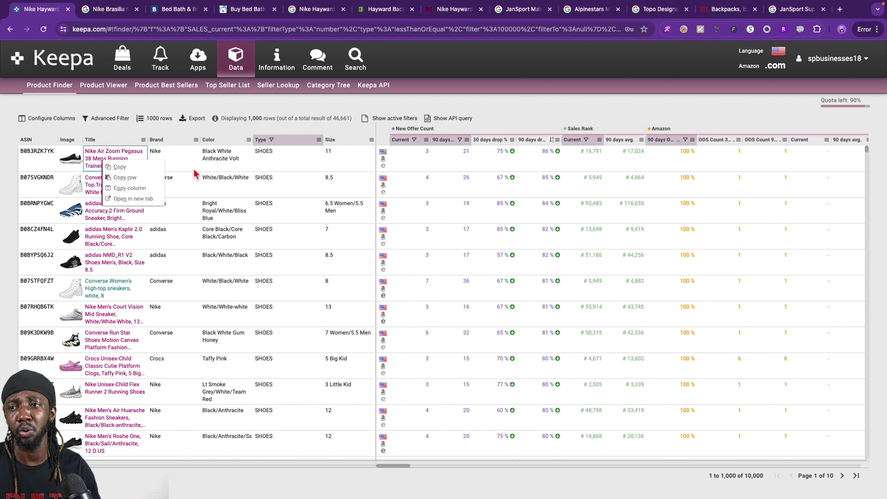
left_click(125, 162)
left_click(124, 162)
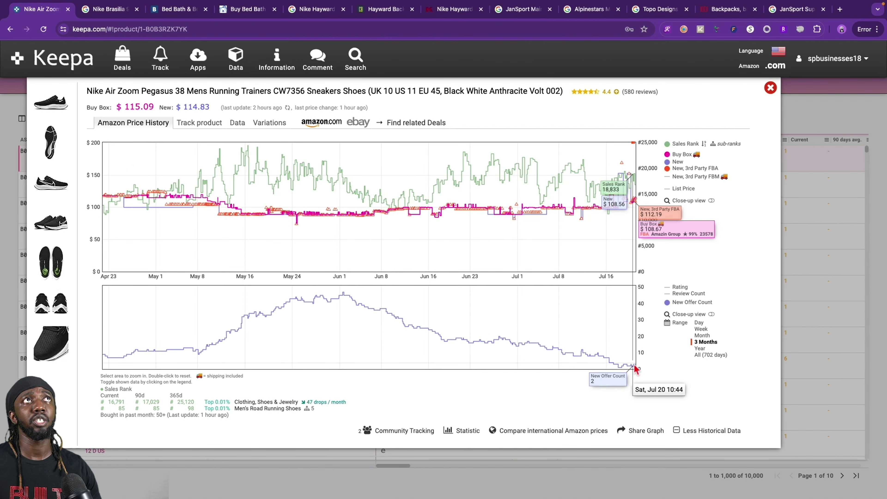
mouse_move(71, 105)
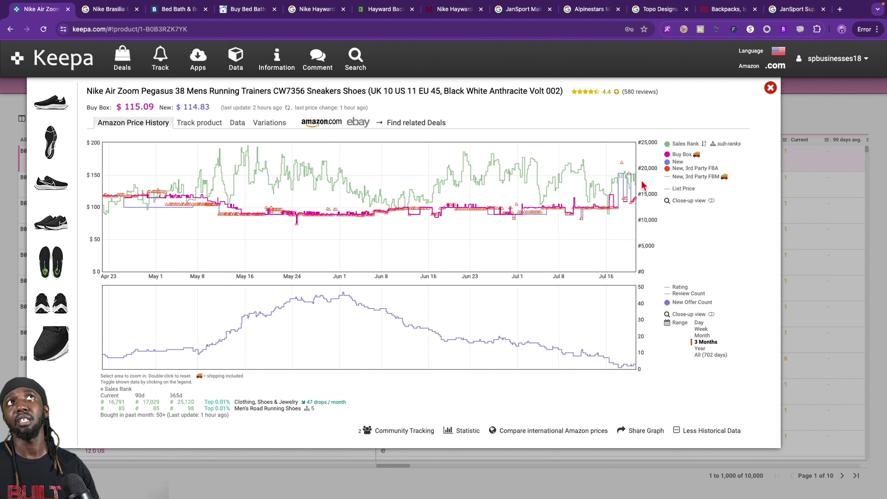
left_click(701, 349)
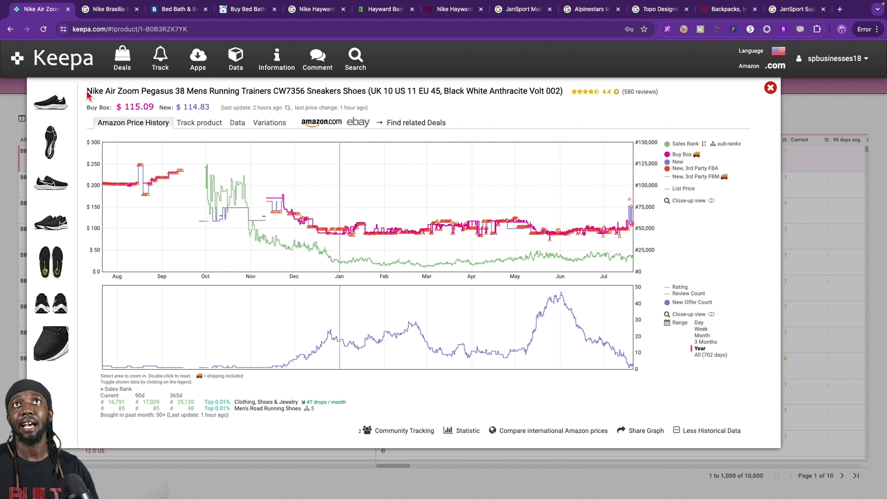
left_click_drag(88, 93, 371, 91)
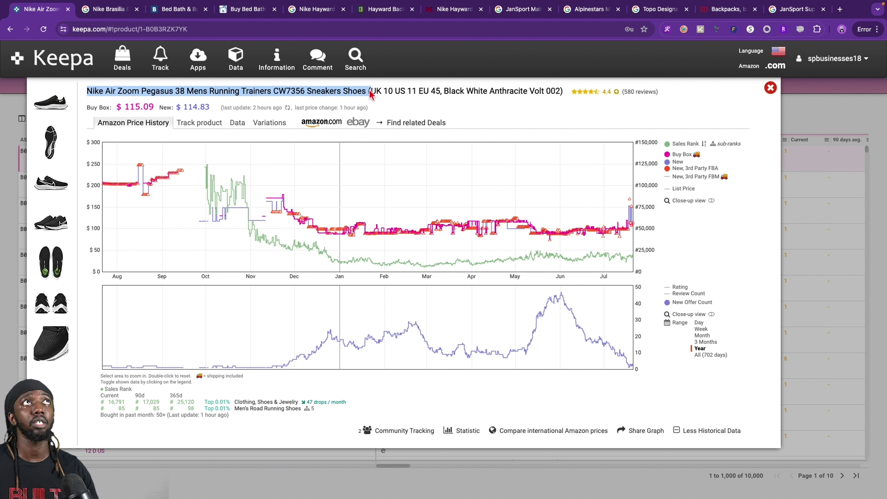
right_click(370, 92)
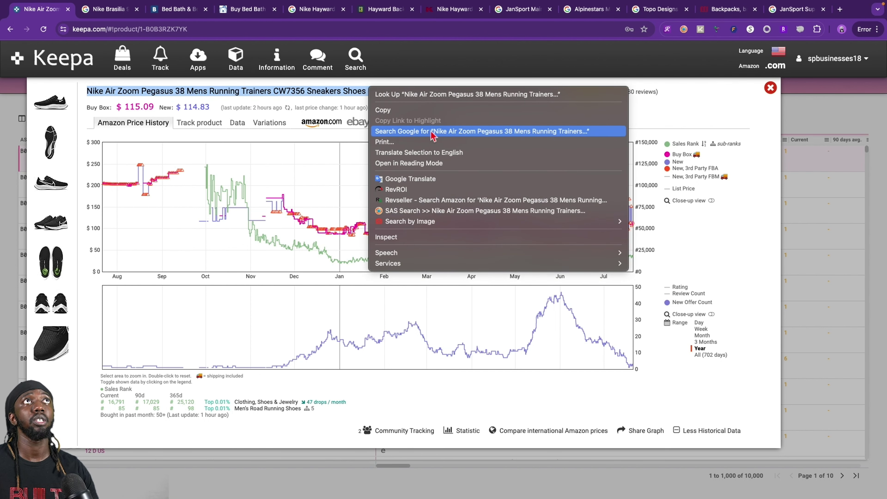
left_click(667, 103)
- Search Google for the full Nike Air Zoom Pegasus 38 CW7356 product title, including its size and color
left_click_drag(565, 92, 92, 94)
right_click(90, 94)
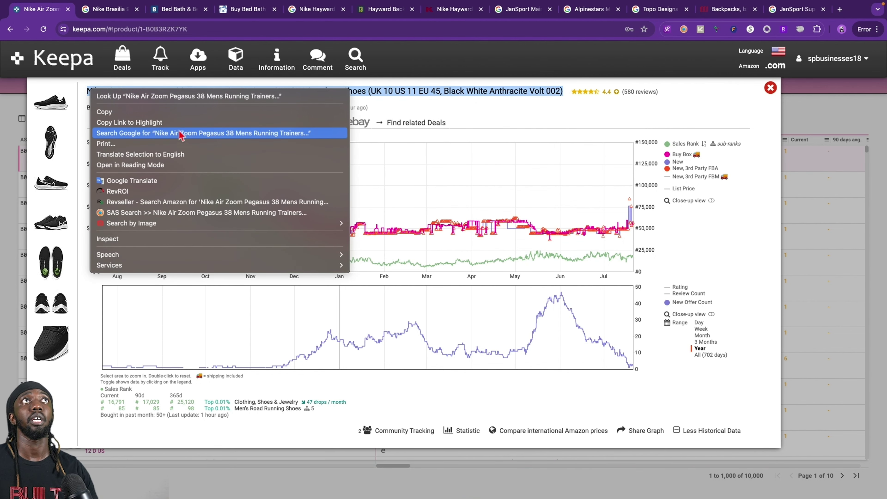
left_click(180, 135)
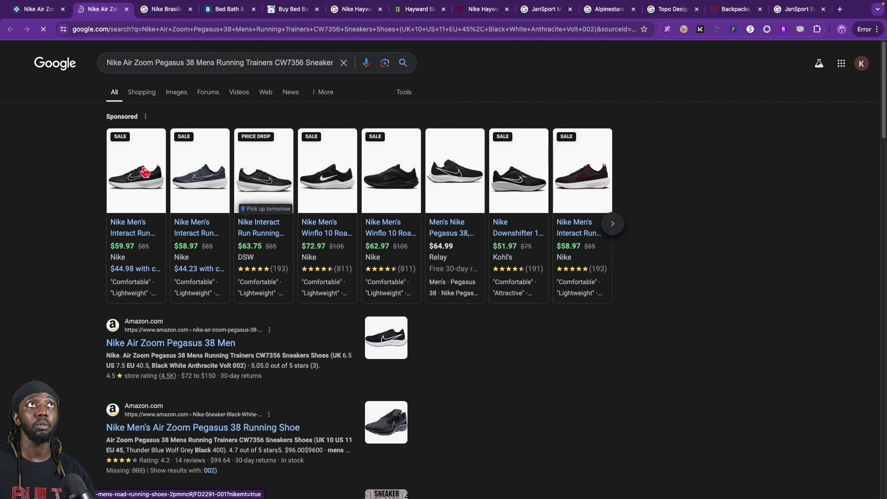
- Return to the Keepa product details and examine enlarged images of the Nike Air Zoom Pegasus 38
left_click(37, 11)
mouse_move(56, 106)
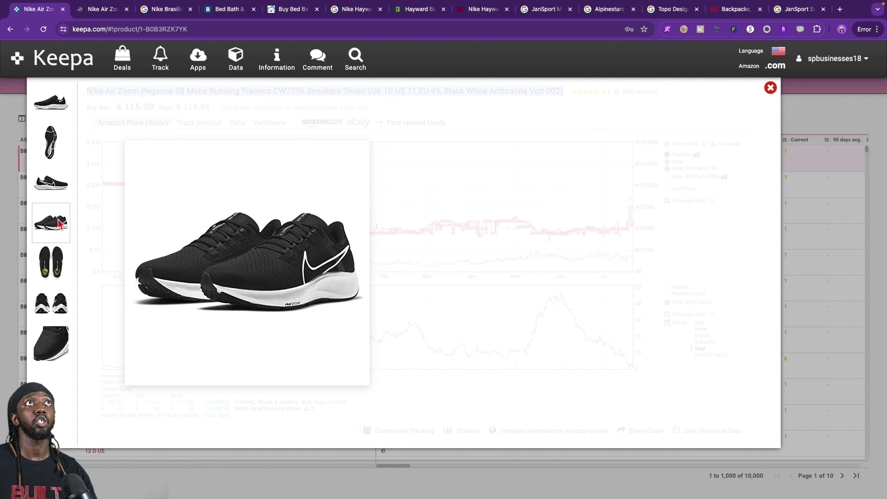
mouse_move(57, 178)
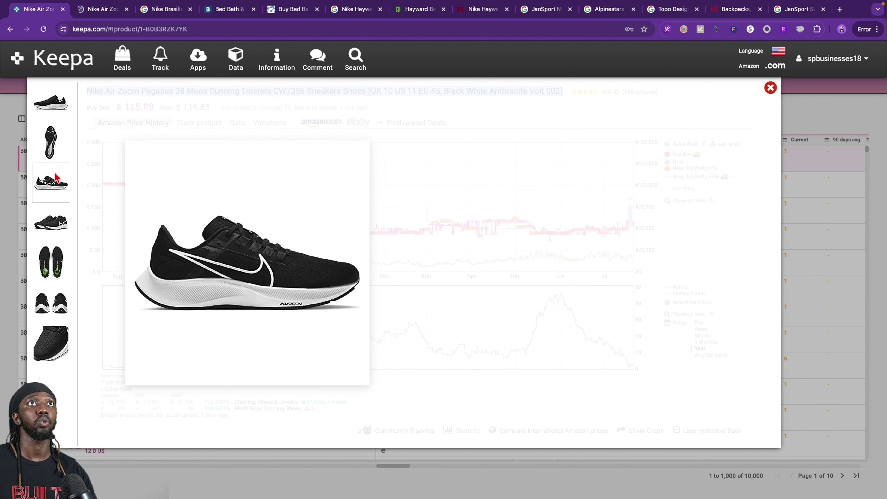
- Return to the Google results and examine the sponsored Men's Nike Pegasus 38 offer alongside the similar Nike running shoes
left_click(101, 8)
left_click(107, 5)
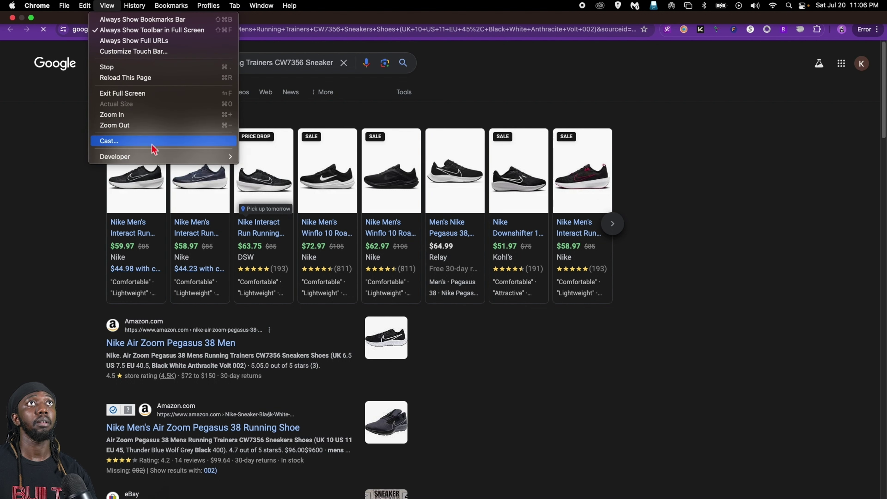
left_click(78, 221)
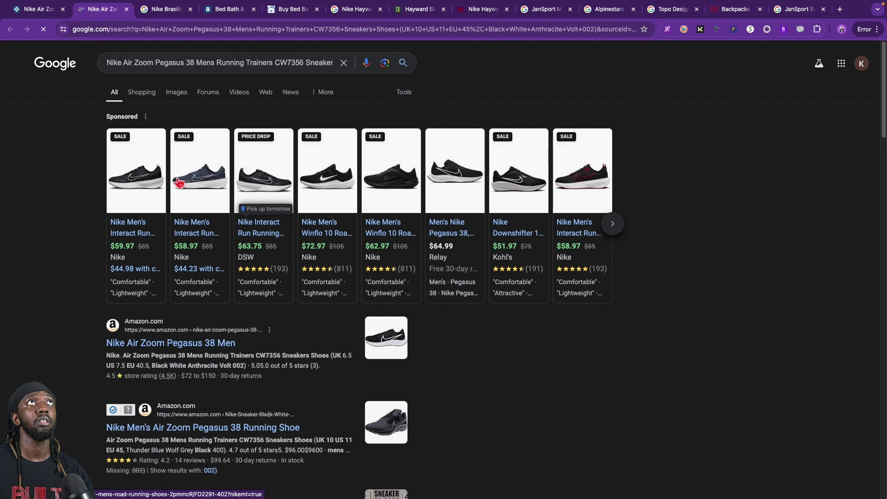
left_click_drag(556, 313, 572, 168)
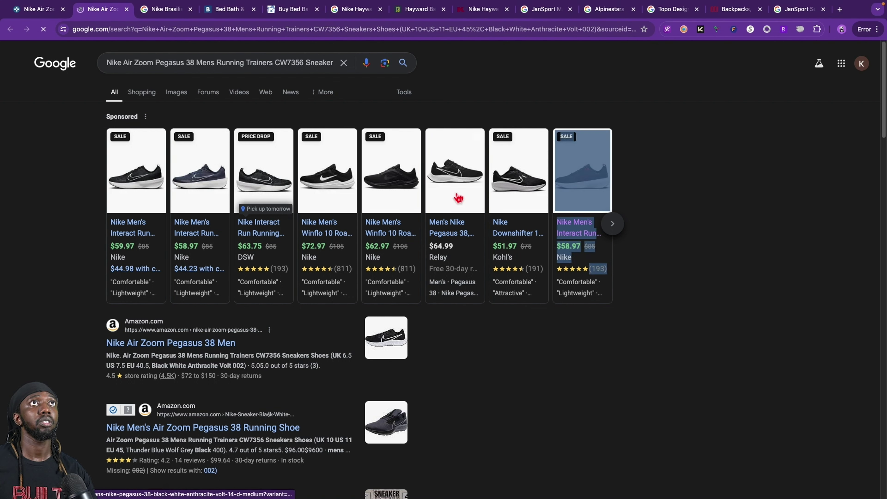
mouse_move(459, 195)
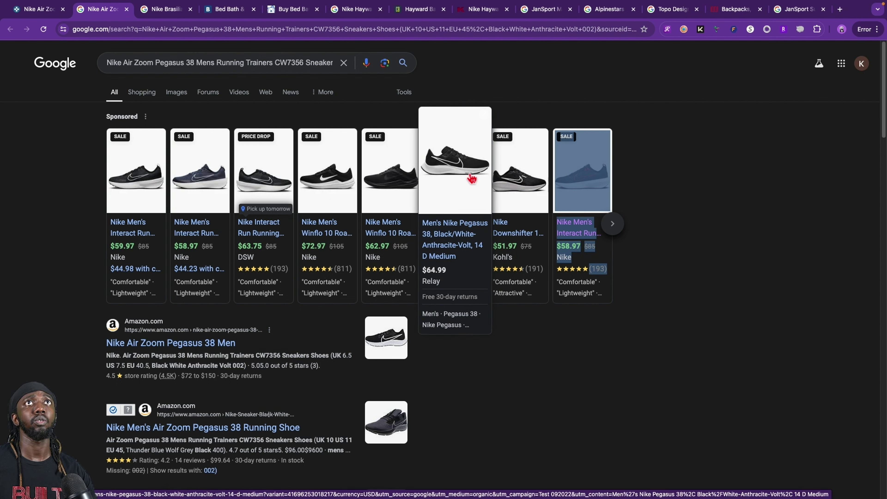
mouse_move(125, 185)
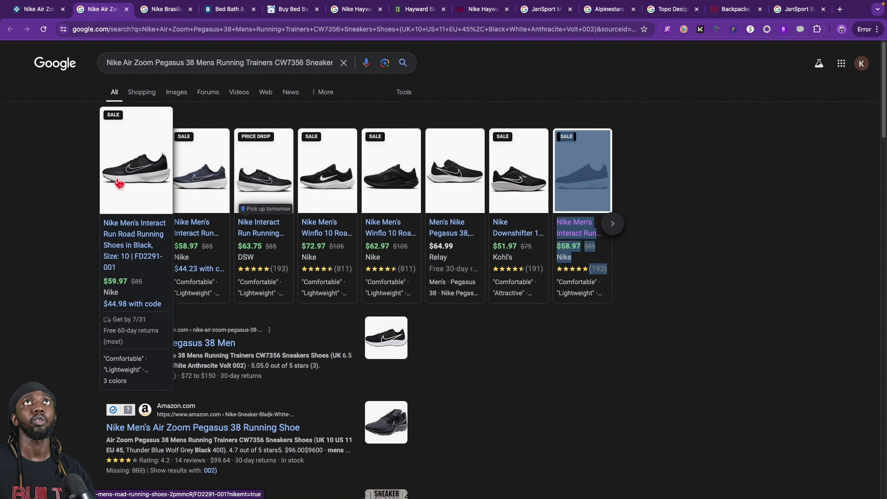
mouse_move(466, 246)
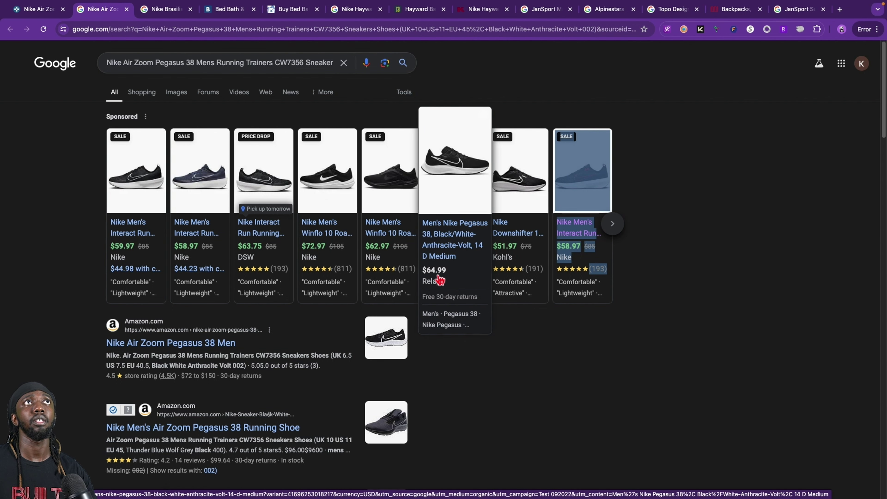
- Advance to further sponsored shoe offers and check the women's Nike Air Zoom Pegasus 38 and Pegasus FlyEase listings
left_click(613, 224)
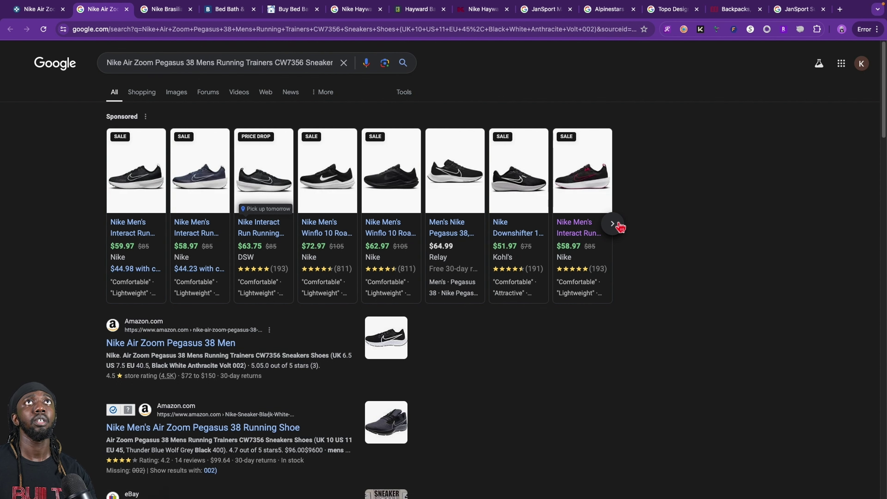
left_click(618, 225)
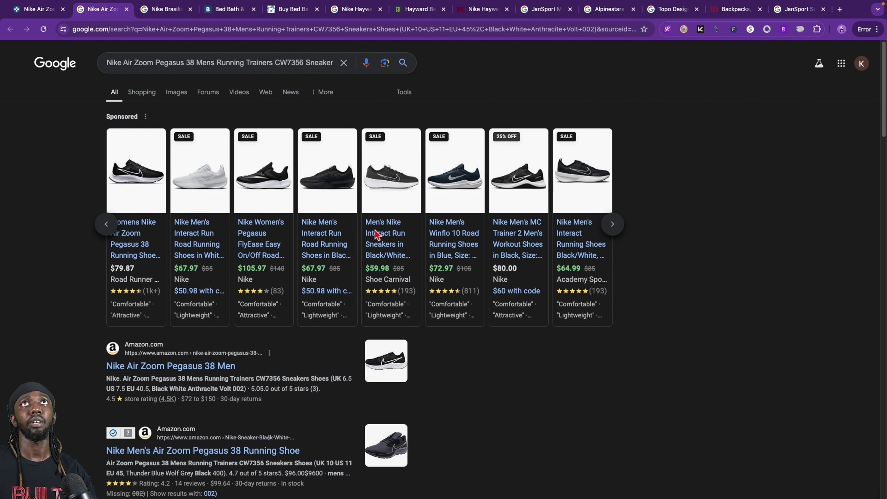
mouse_move(242, 260)
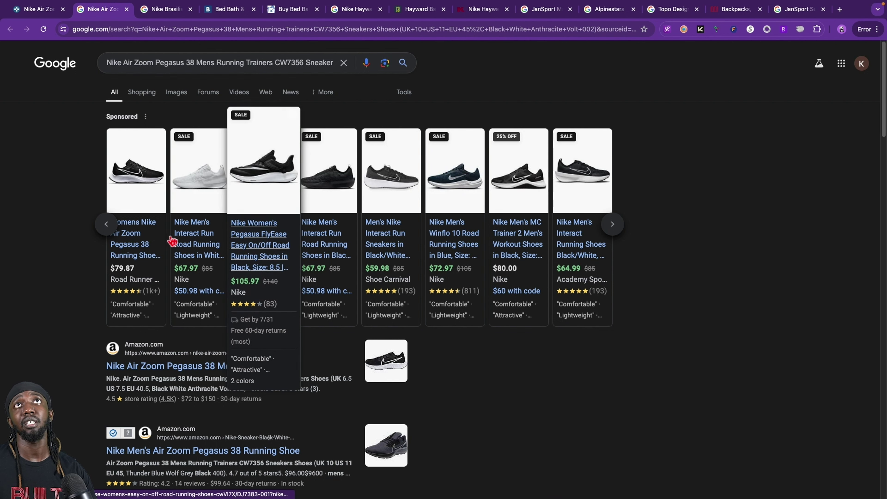
mouse_move(135, 203)
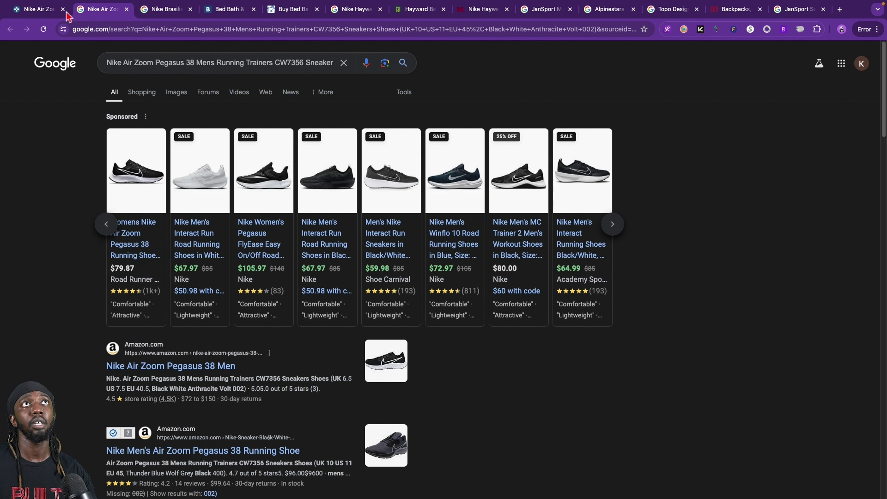
- Return to Keepa, close the Pegasus 38 details and examine more shoe results with their price graph and image previews
left_click(31, 15)
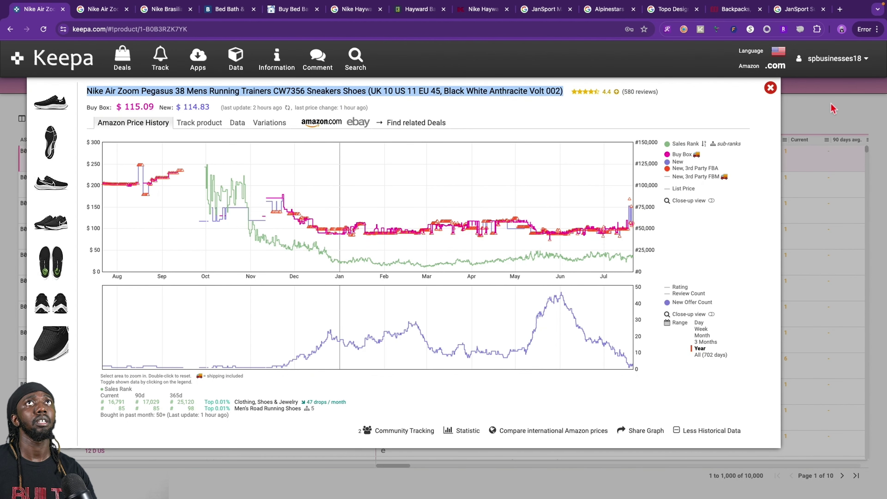
left_click(771, 88)
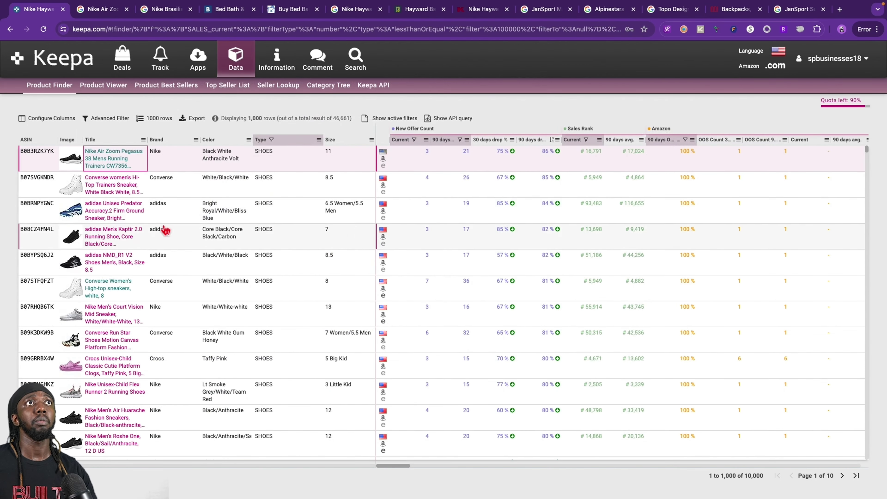
mouse_move(77, 221)
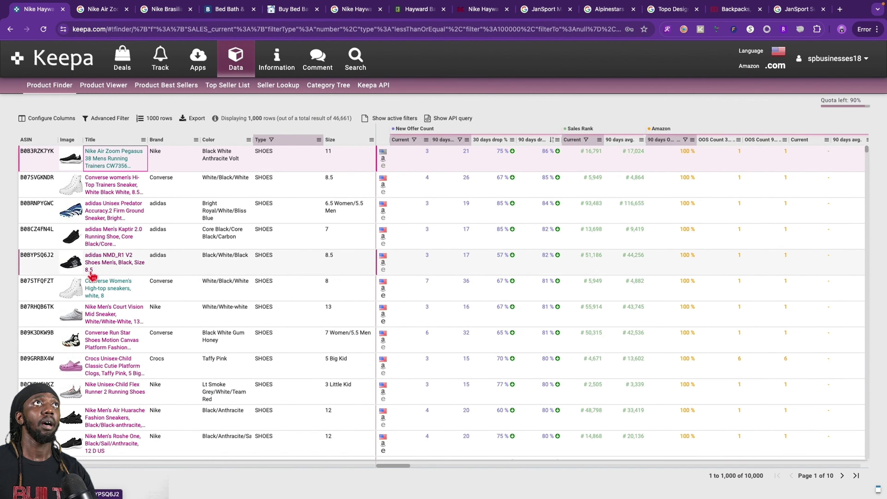
scroll(97, 304, "down", 2)
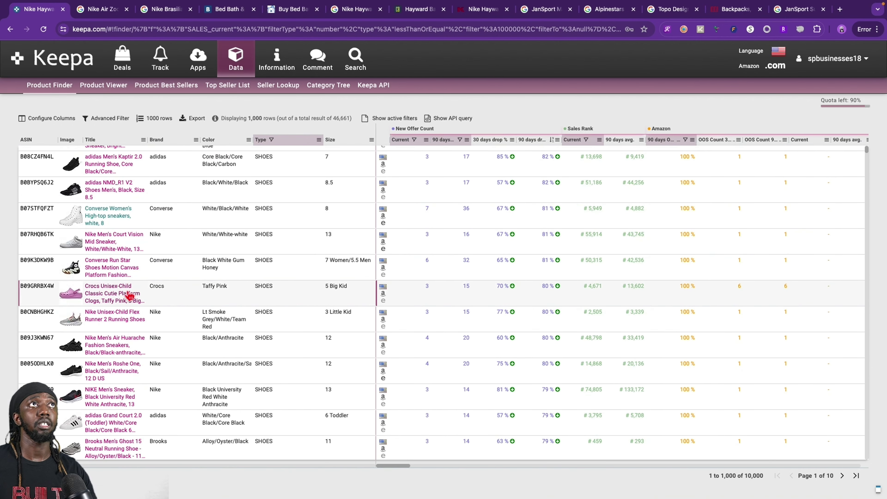
scroll(129, 295, "down", 1)
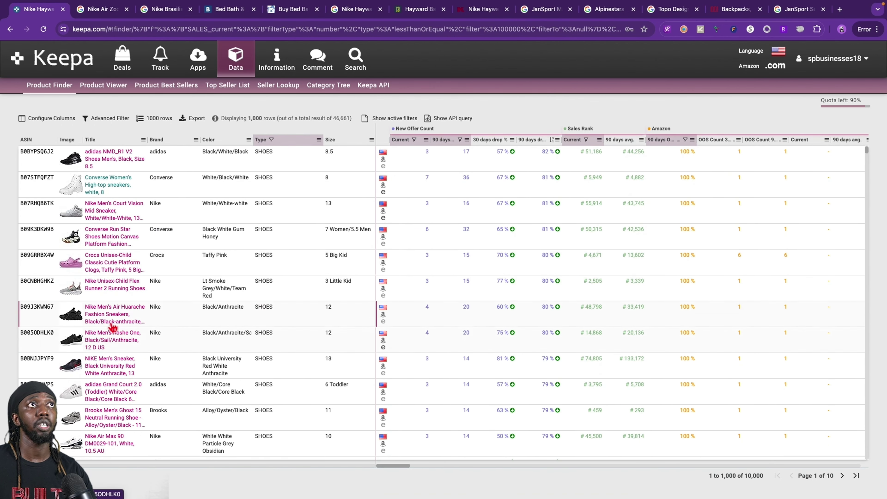
mouse_move(114, 324)
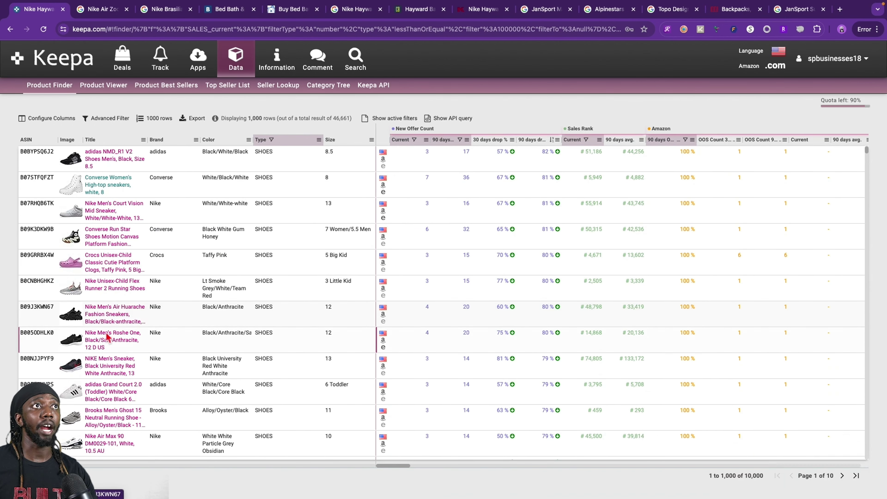
scroll(105, 339, "down", 3)
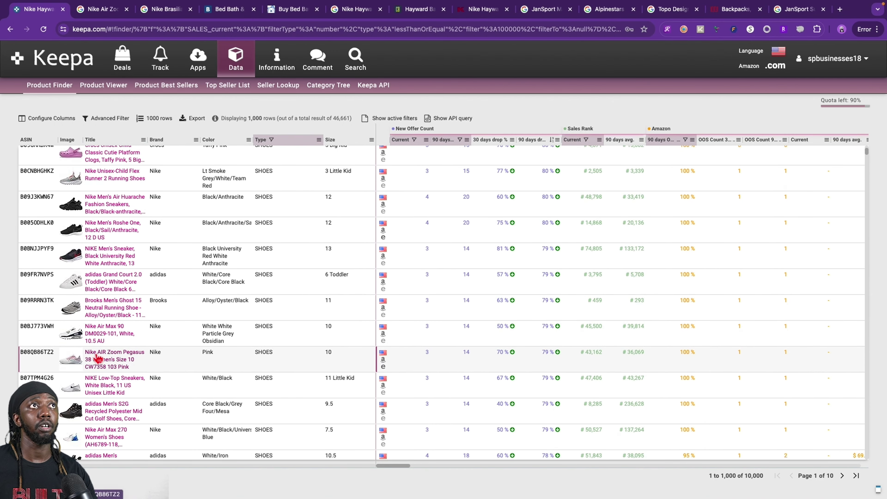
mouse_move(98, 358)
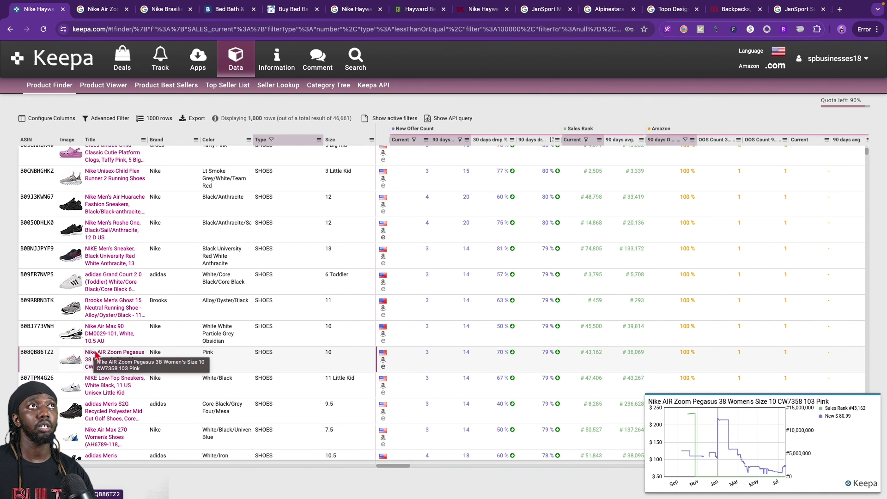
scroll(98, 355, "down", 7)
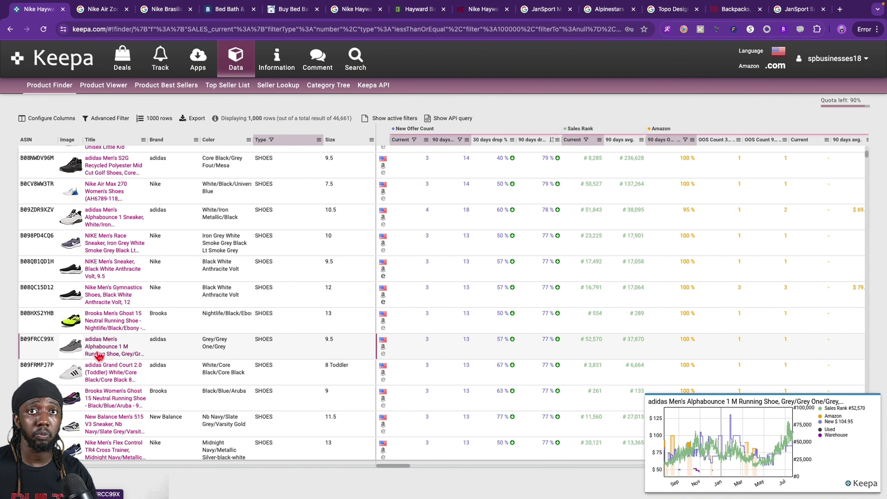
scroll(100, 355, "down", 10)
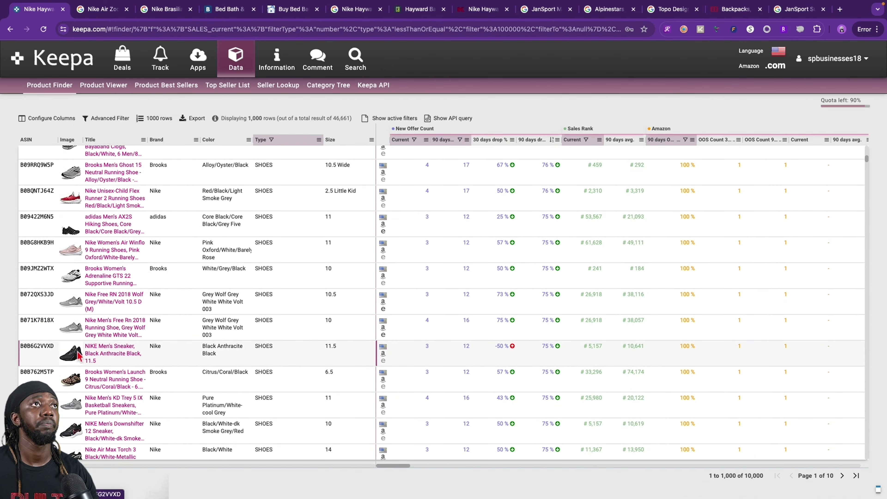
scroll(80, 356, "down", 3)
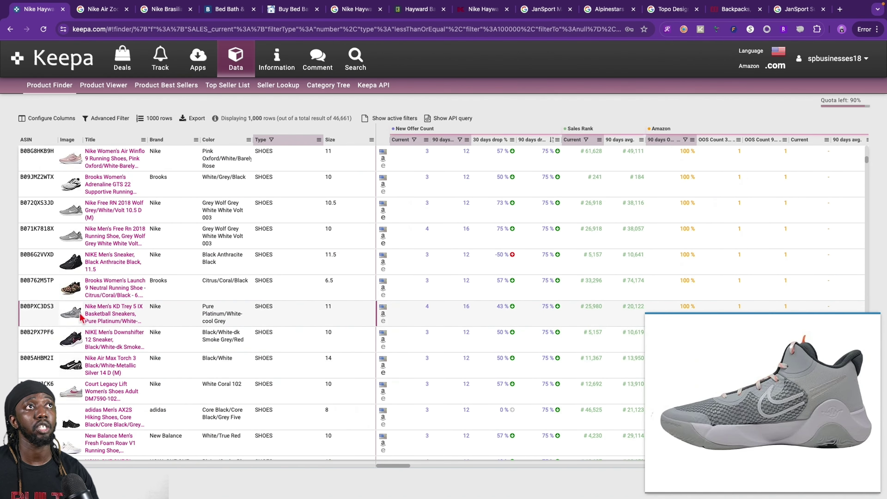
- Open the Nike Men's KD Trey 5 IX Basketball Sneakers details and search their full product title in SellerAmp SAS
left_click(109, 319)
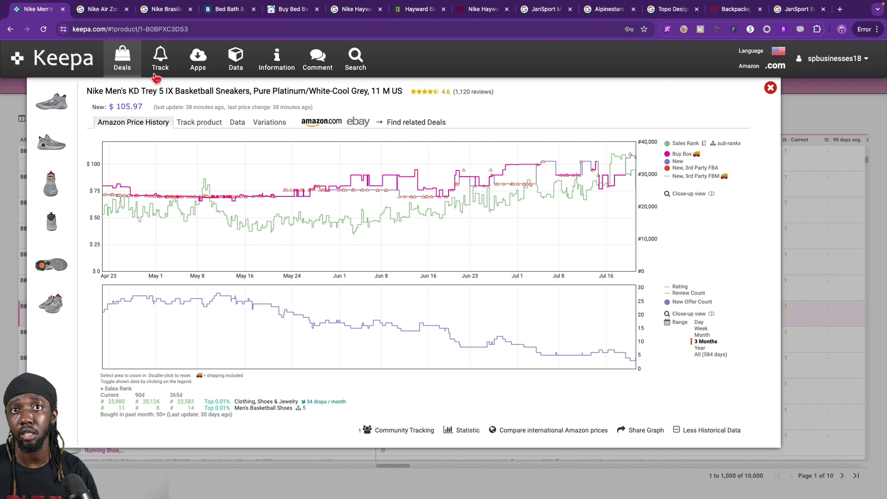
left_click_drag(91, 93, 368, 94)
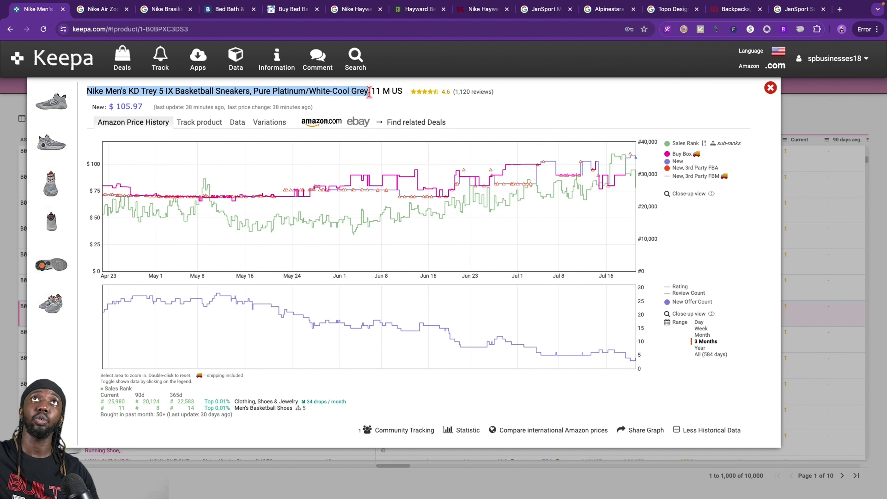
right_click(400, 94)
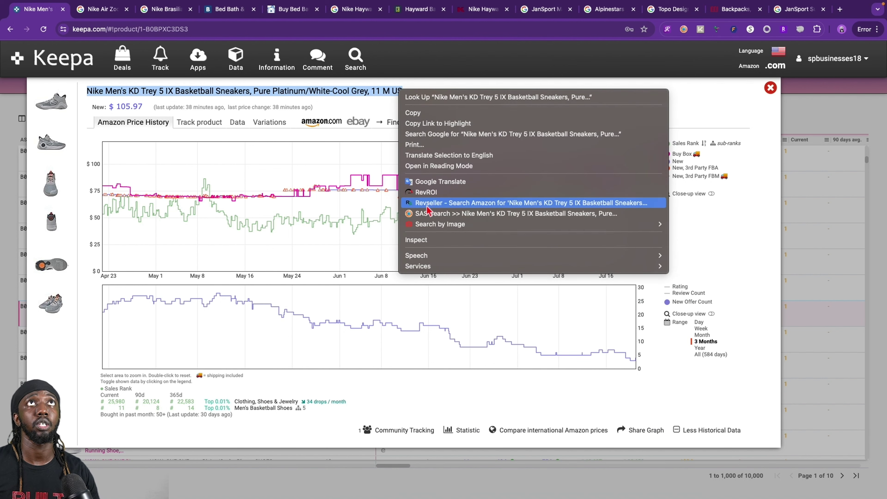
left_click(425, 213)
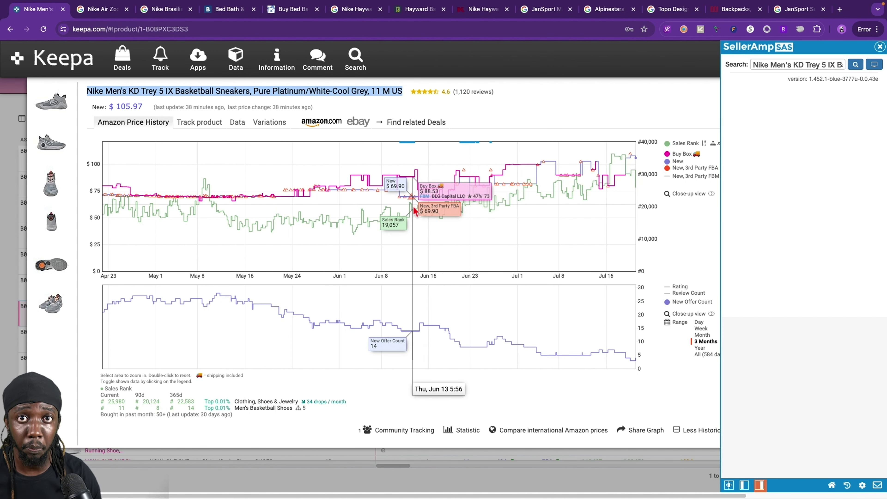